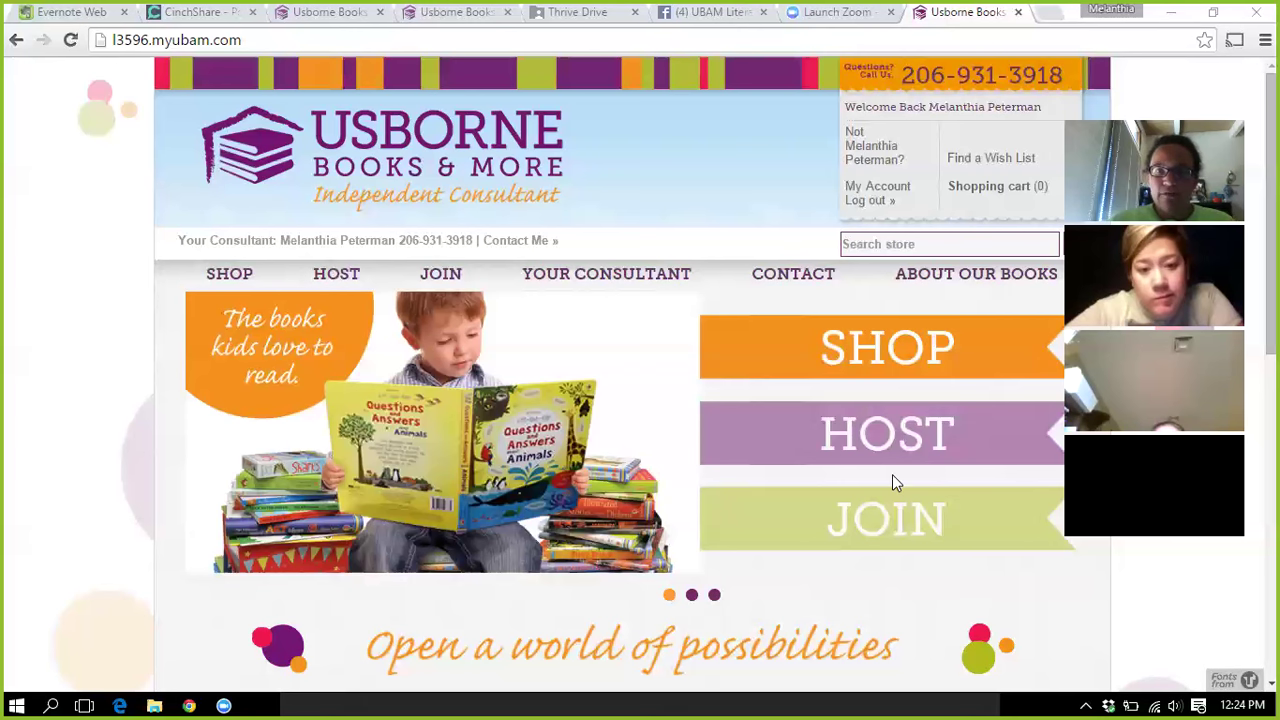
# - Open the My Account page to view the consultant's store statistics dashboard
pyautogui.click(1022, 42)
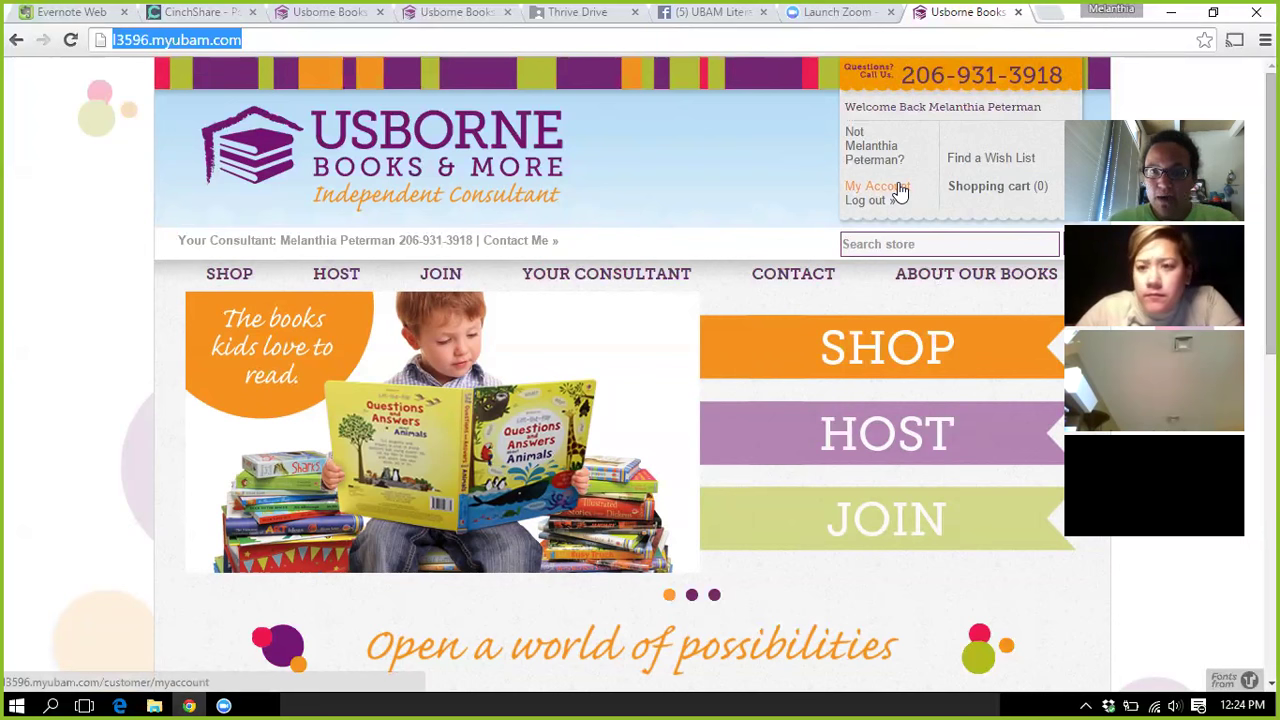
pyautogui.click(900, 190)
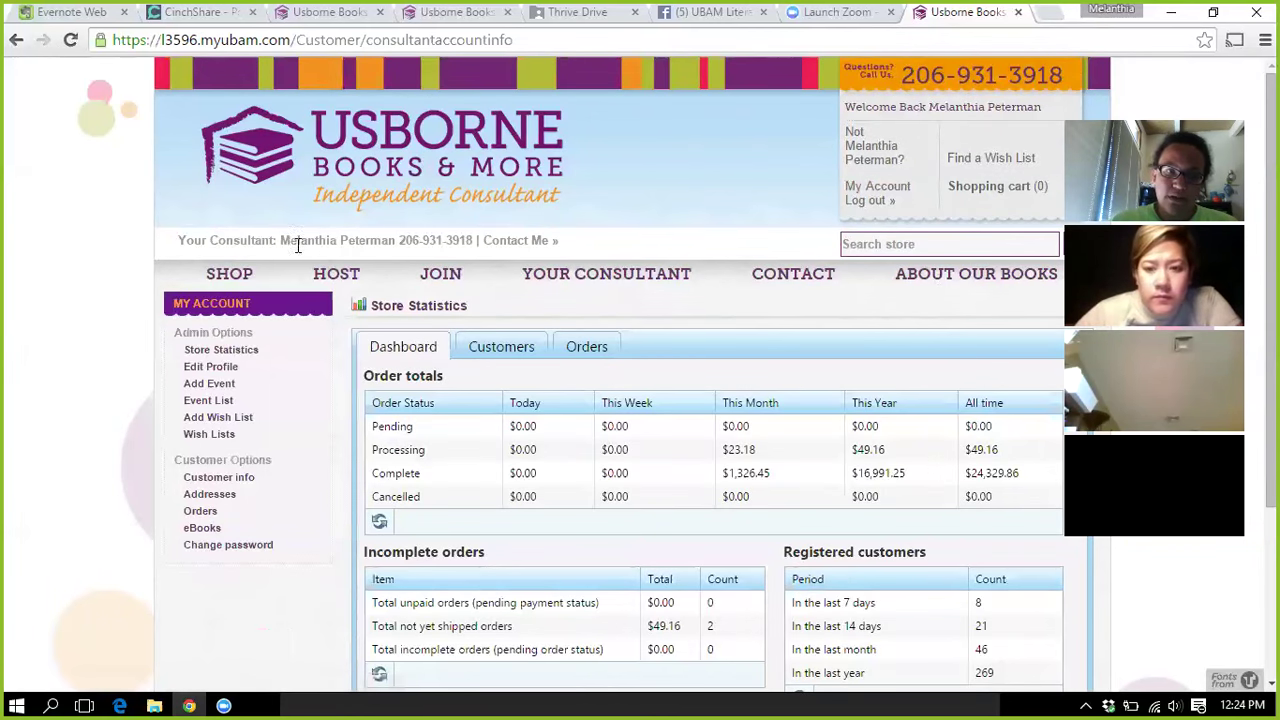
# - Start a new event from Add Event and keep eShow as the event type
pyautogui.click(219, 390)
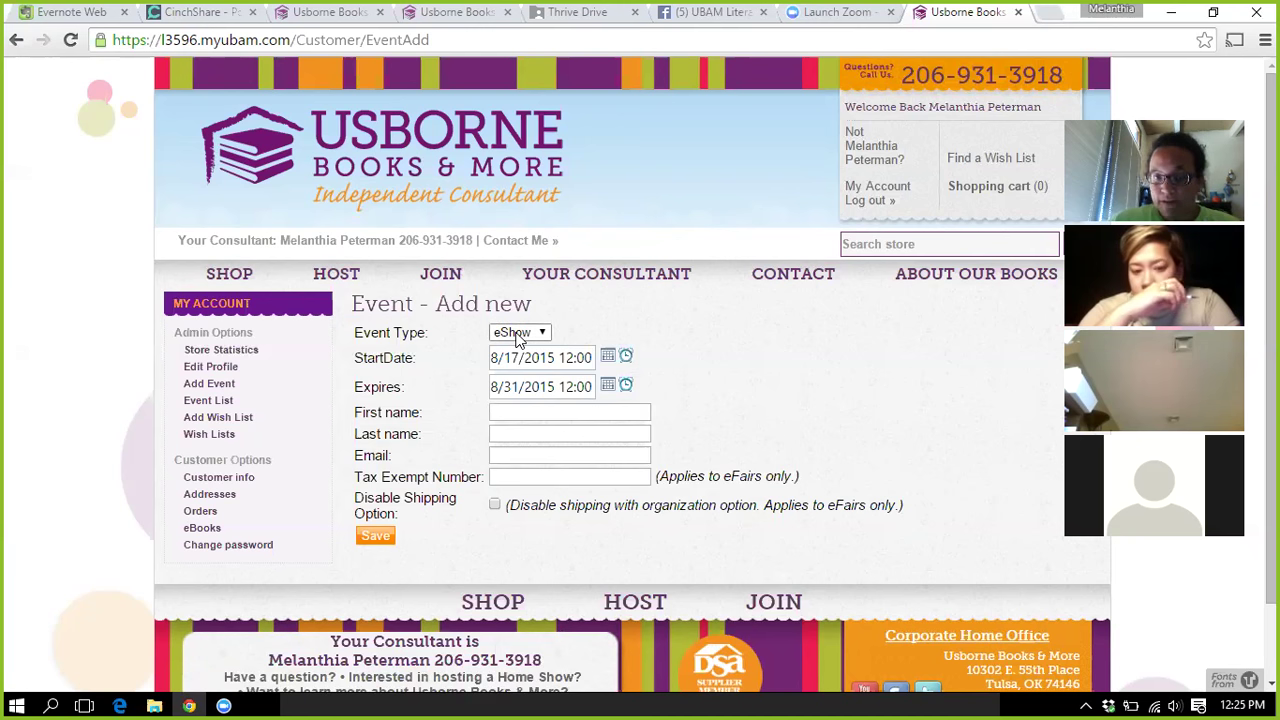
pyautogui.click(541, 337)
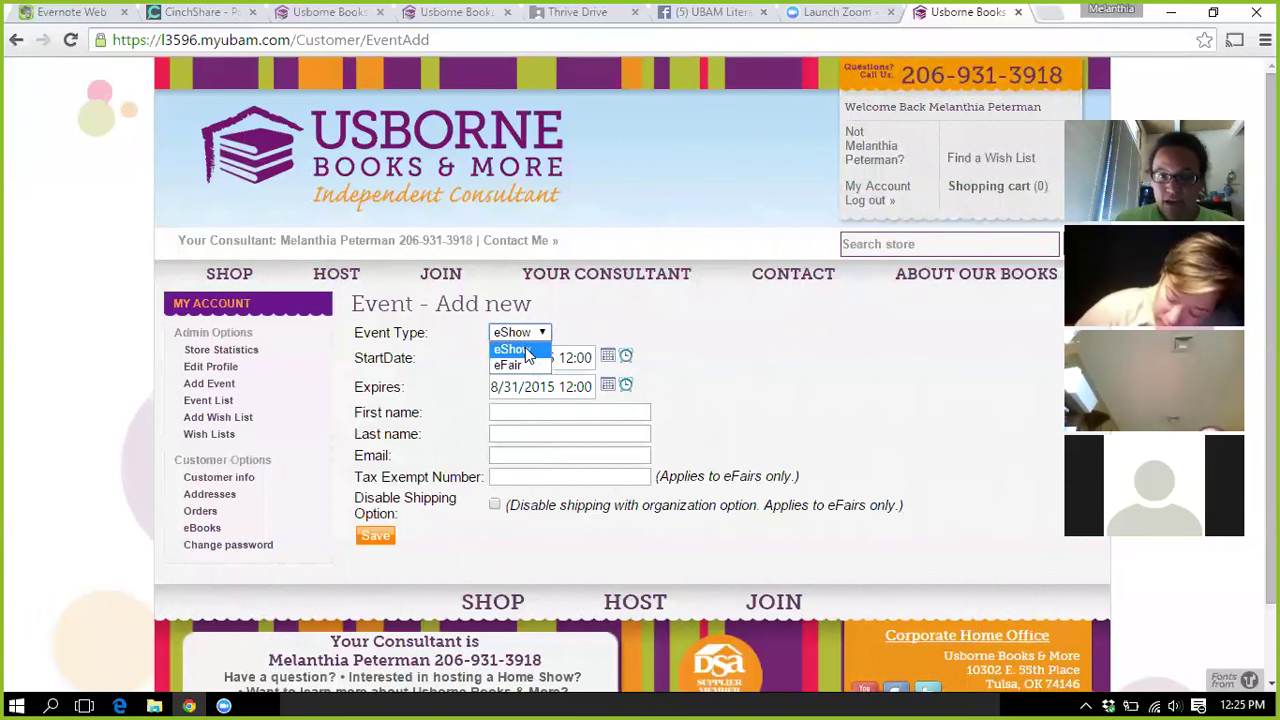
pyautogui.click(527, 348)
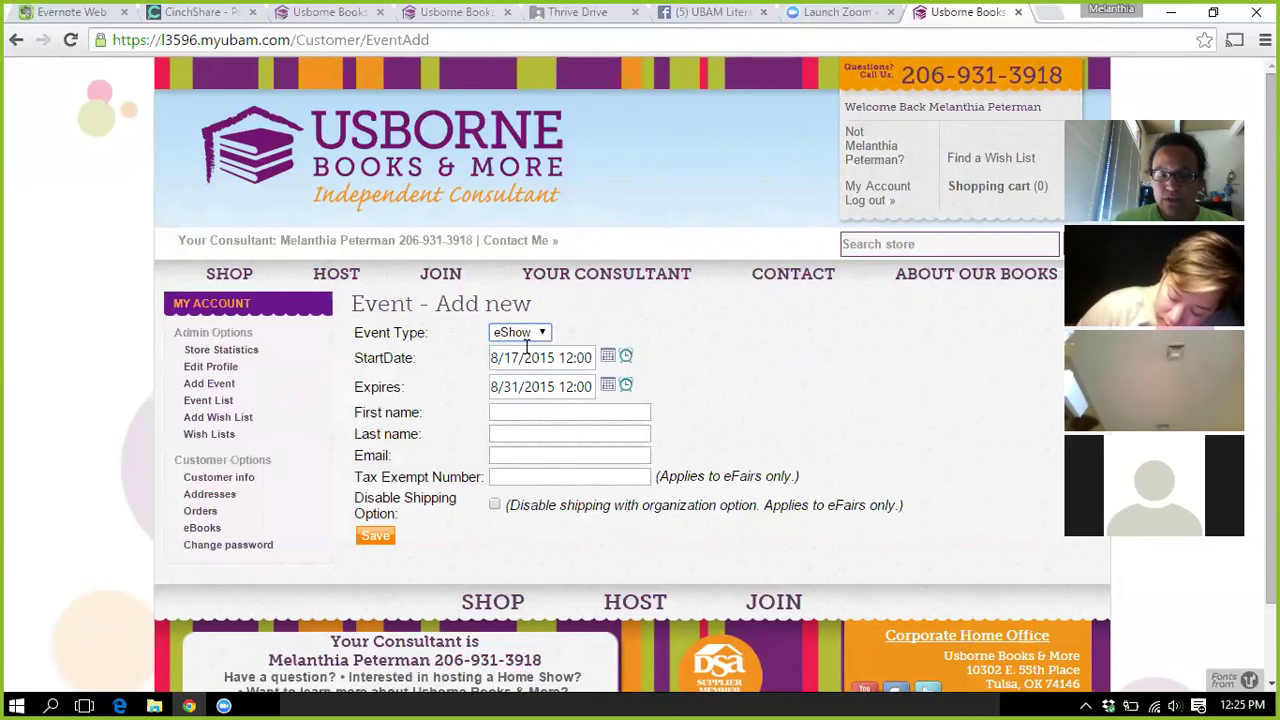
pyautogui.click(526, 412)
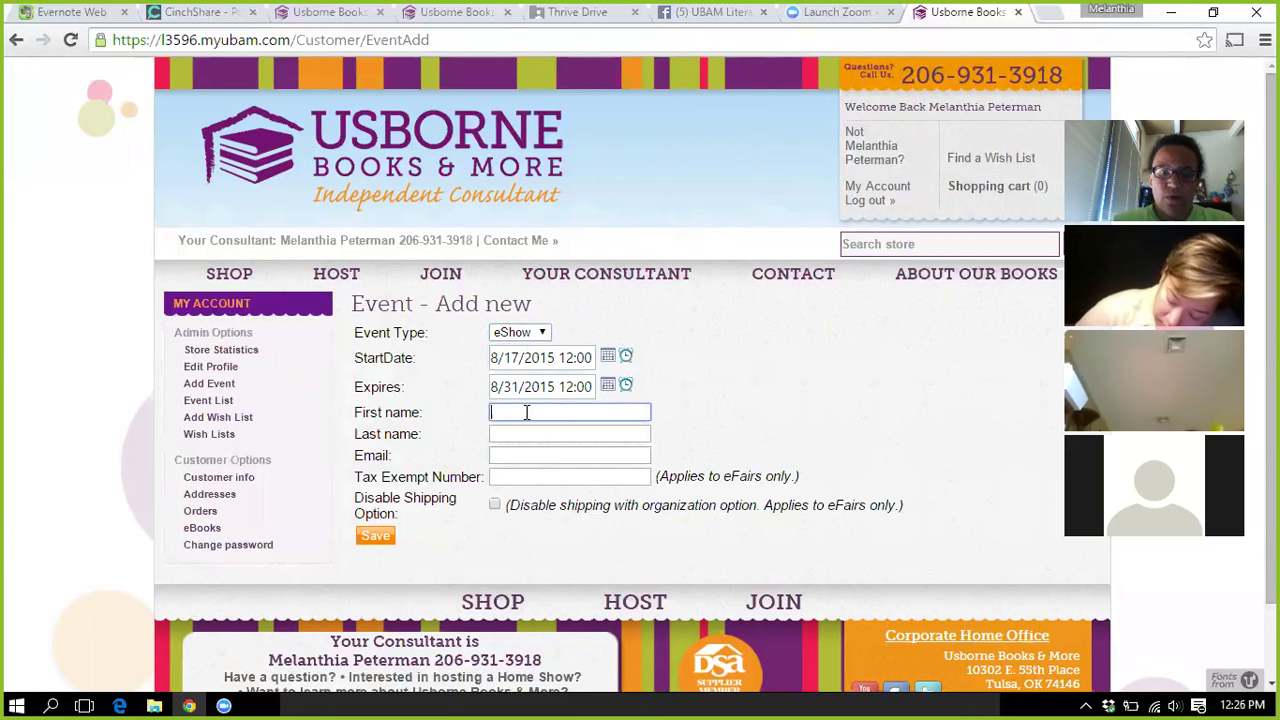
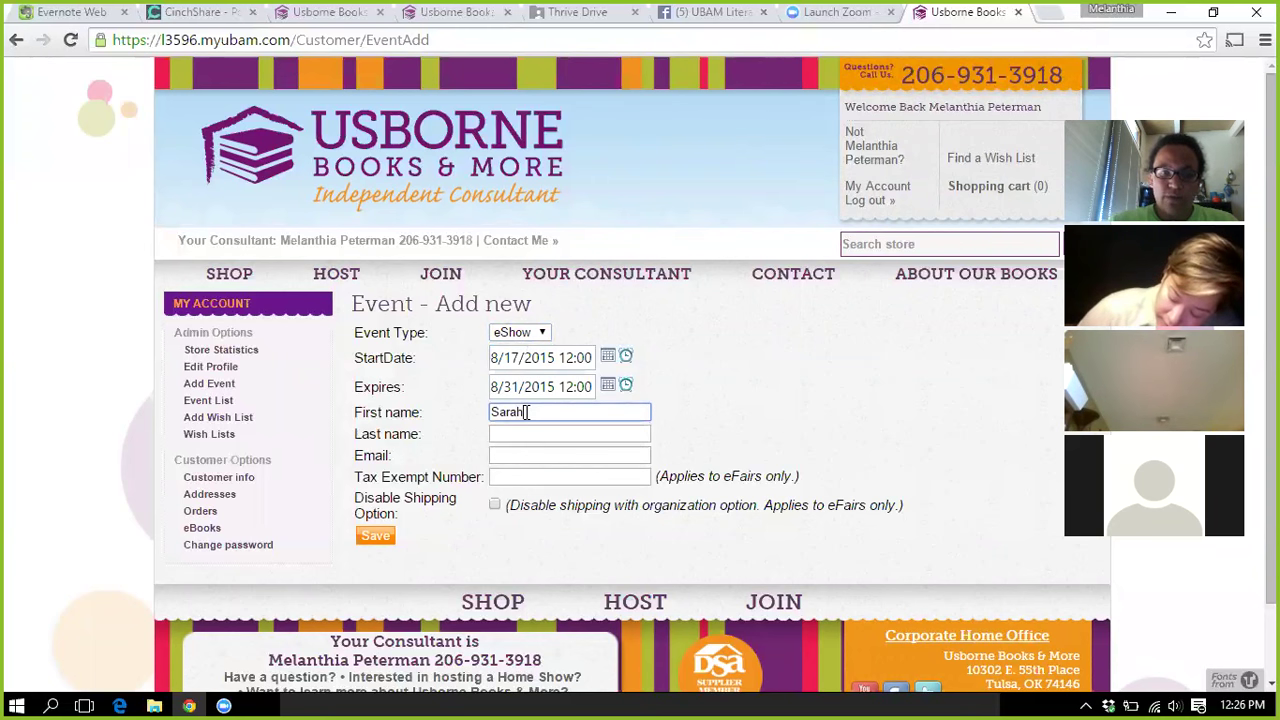
# - Enter the host's first and last name, accept the suggested e-mail, and save the eShow
pyautogui.press('Tab')
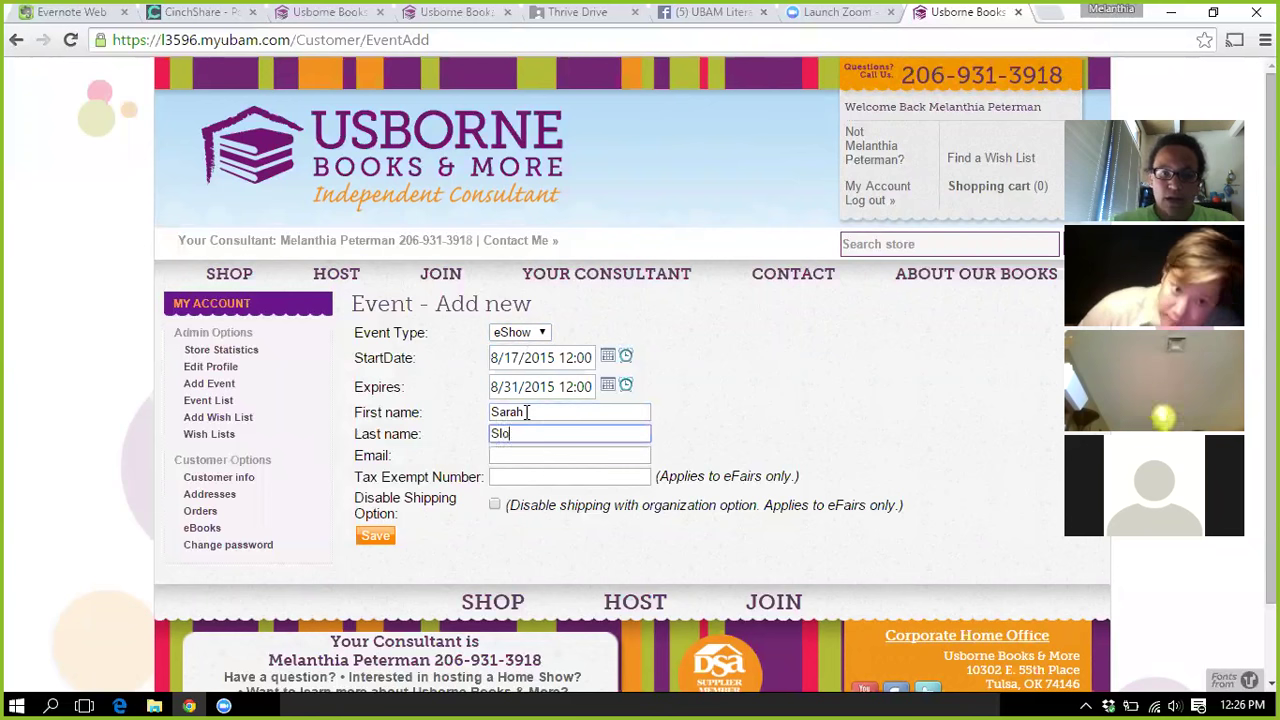
pyautogui.press('BackSpace')
pyautogui.press('BackSpace')
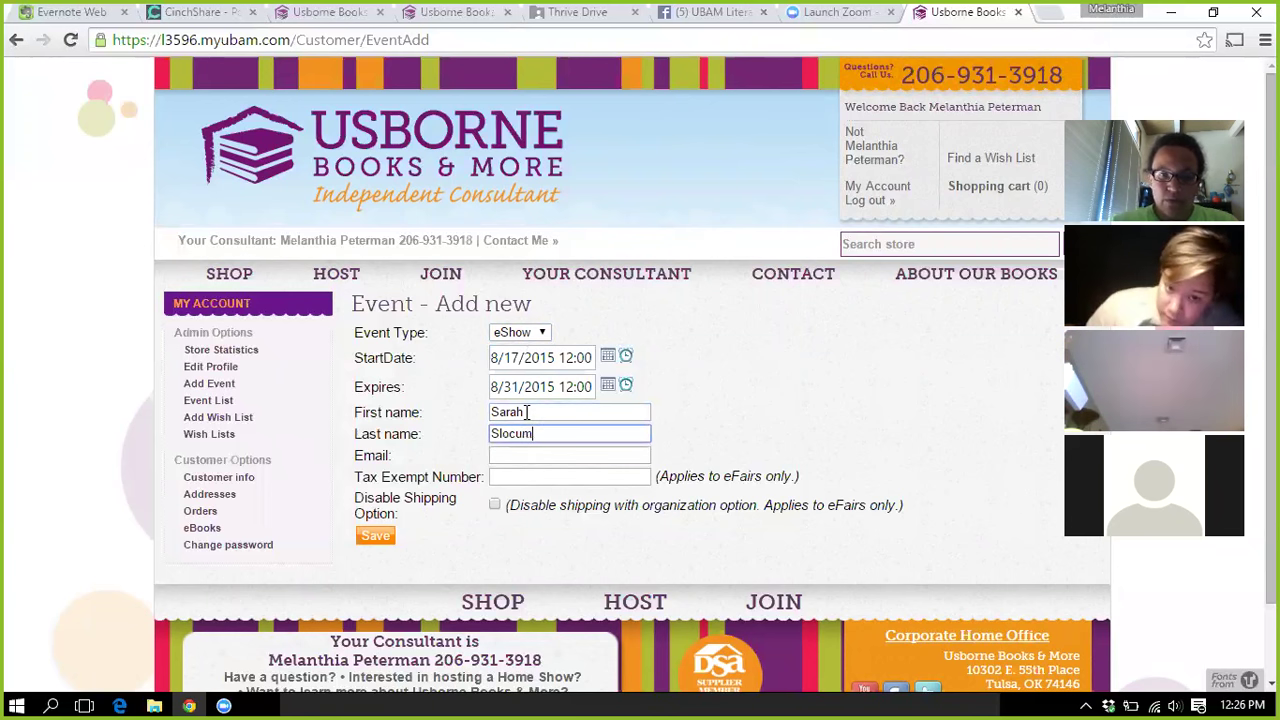
pyautogui.press('Tab')
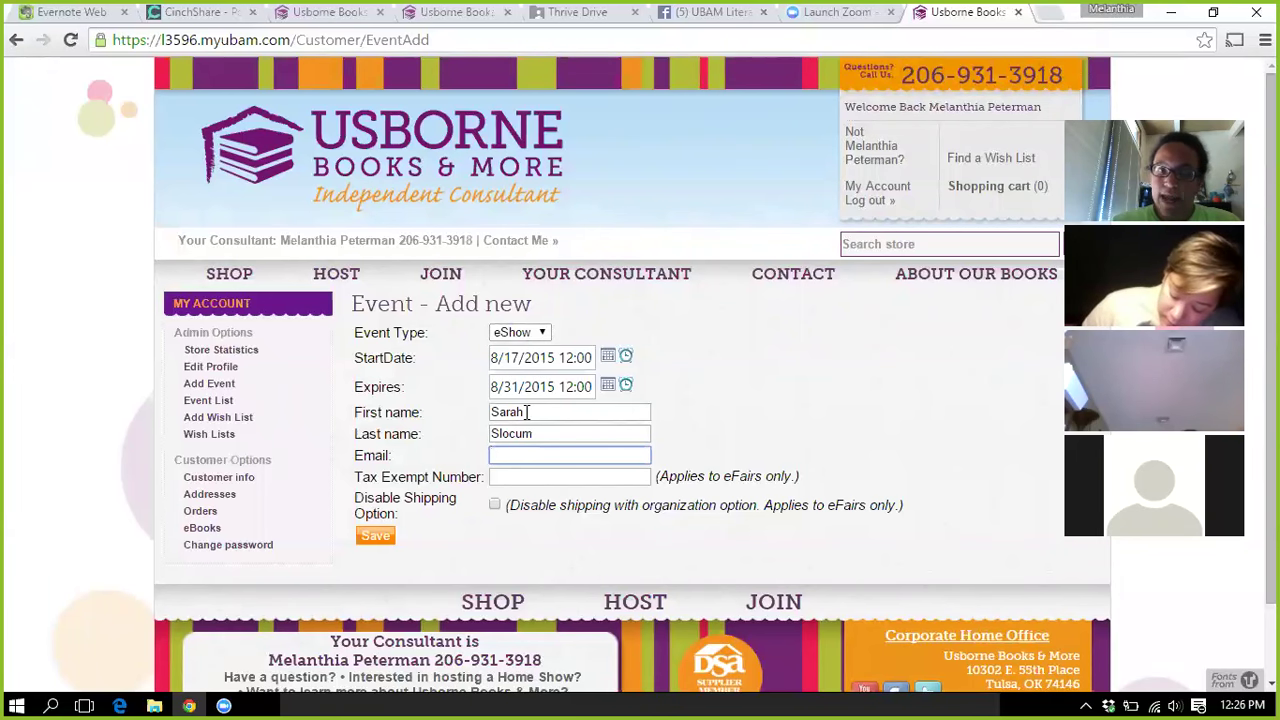
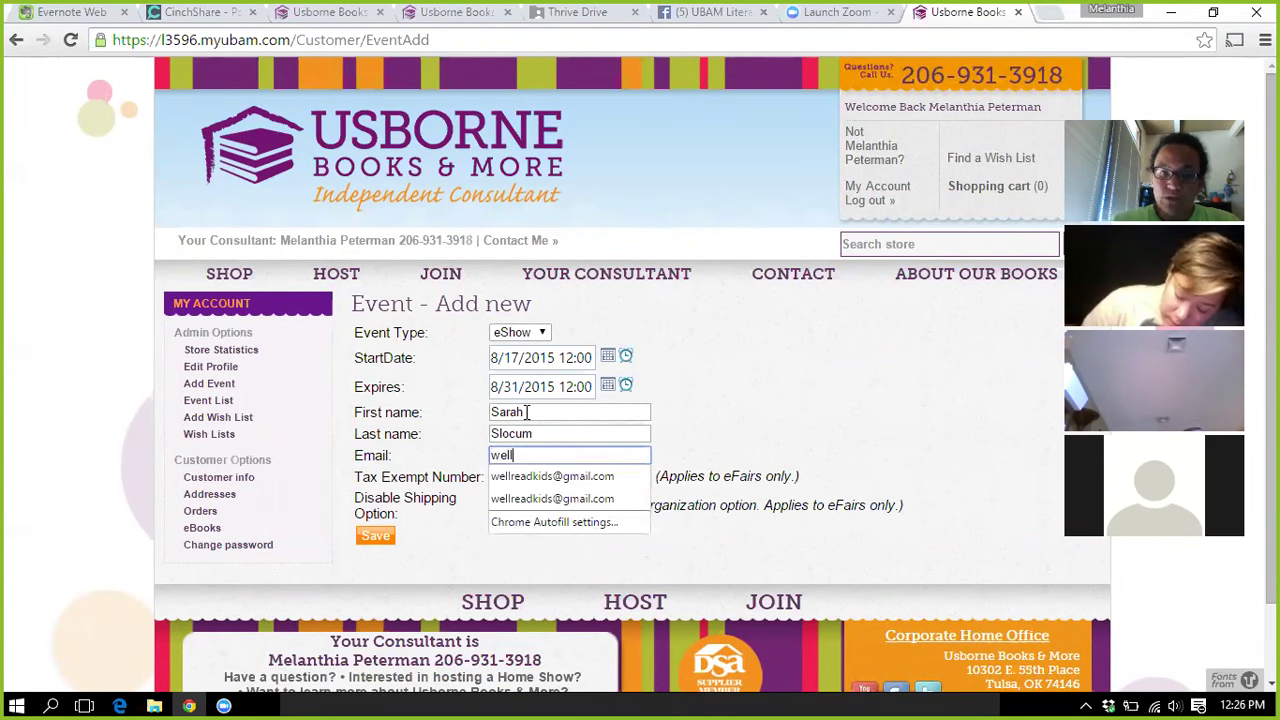
pyautogui.press('Down')
pyautogui.press('Tab')
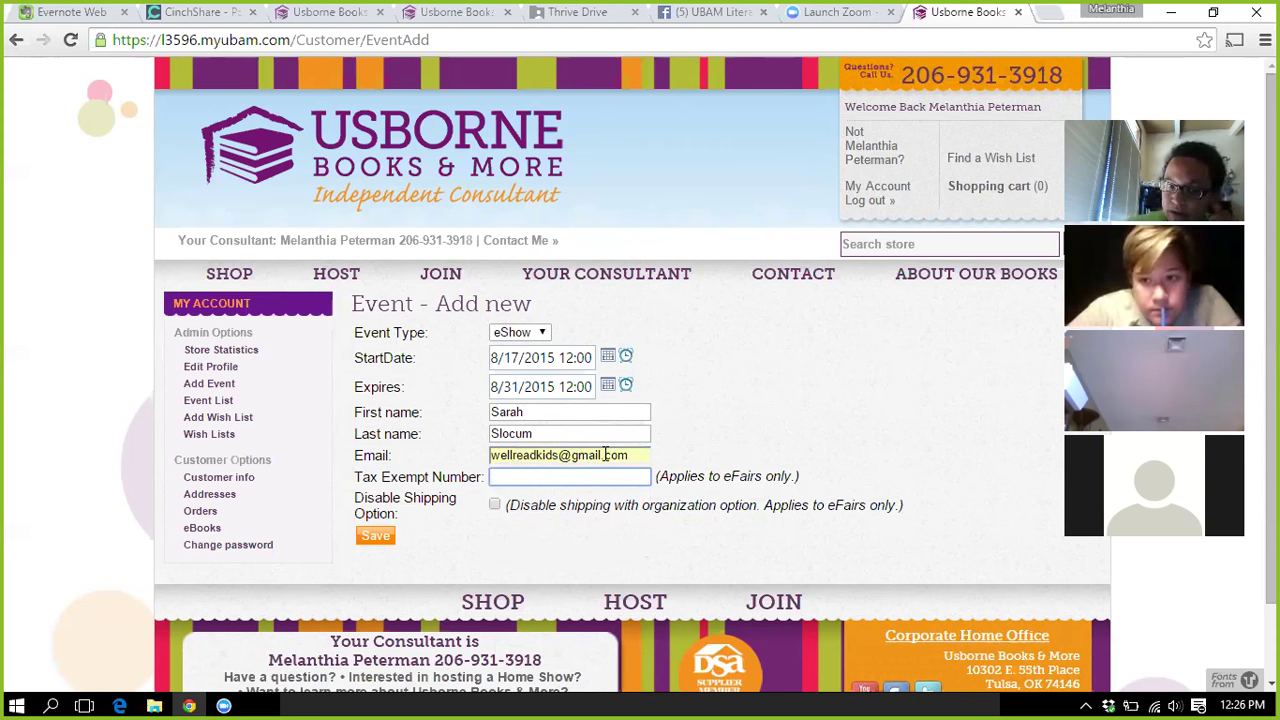
pyautogui.click(384, 538)
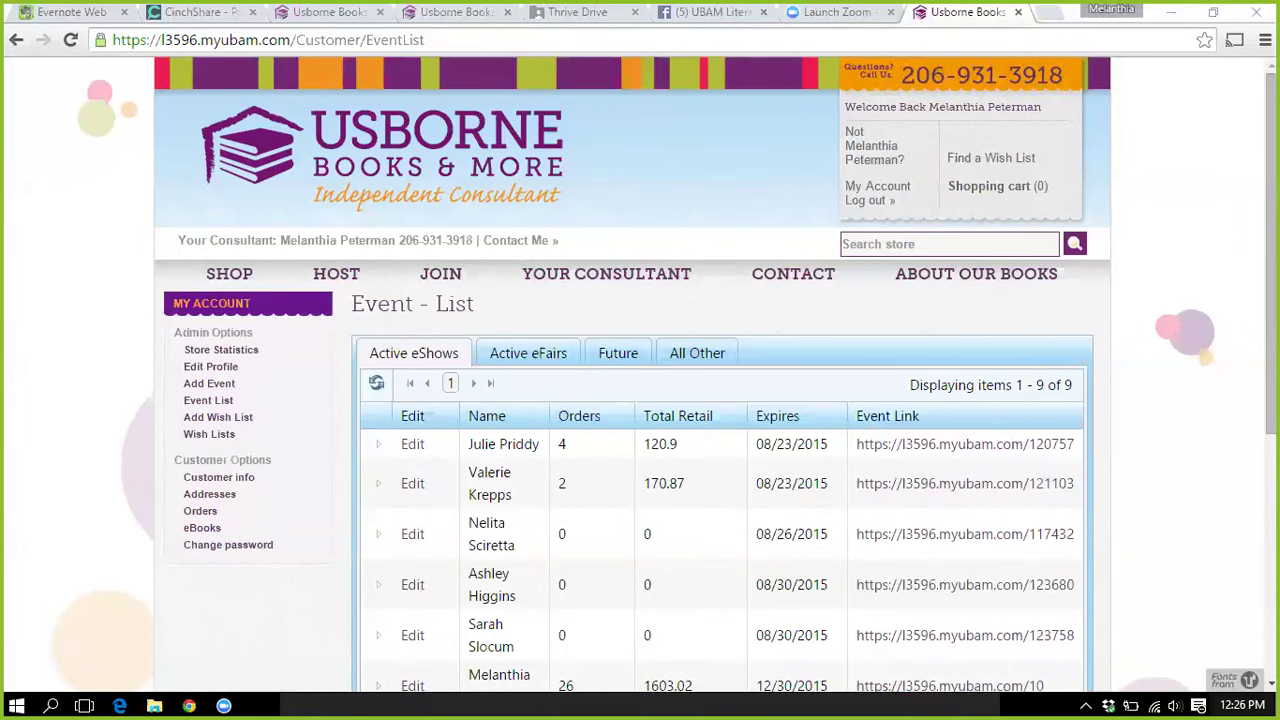
# - Scroll the Active eShows list and follow the new host's event link
pyautogui.scroll(-2, 715, 375)
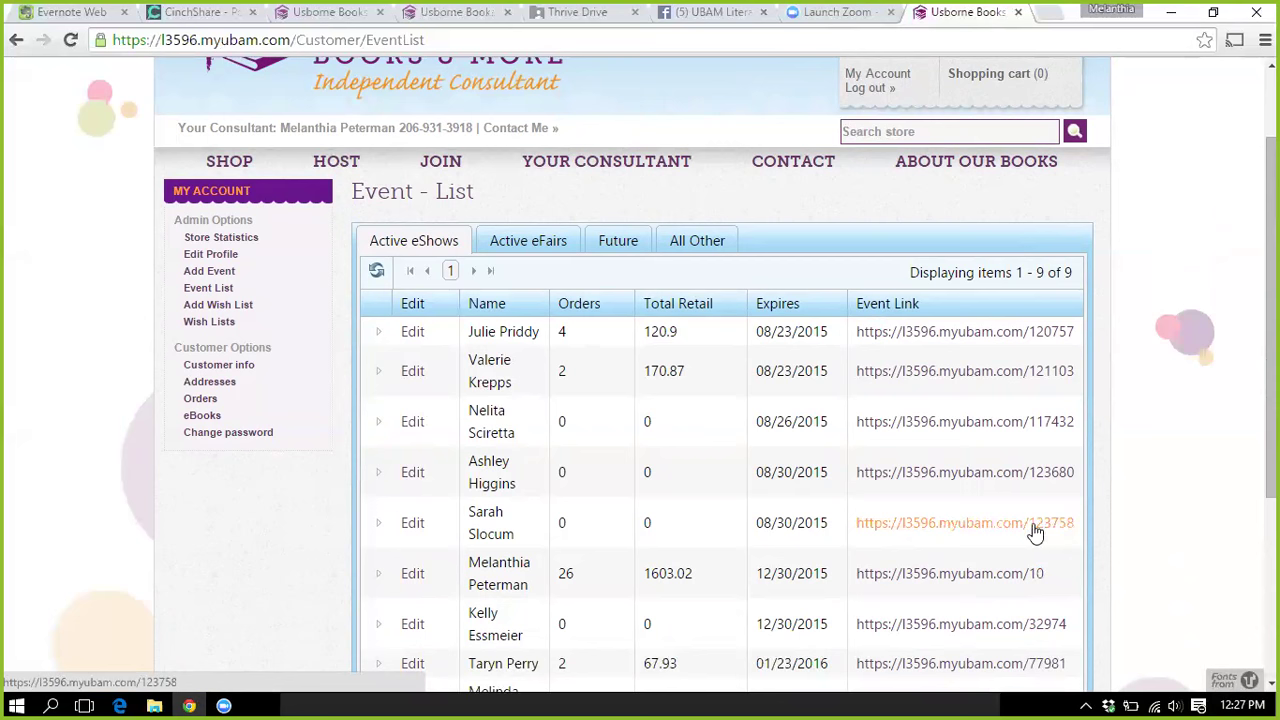
pyautogui.click(1034, 532)
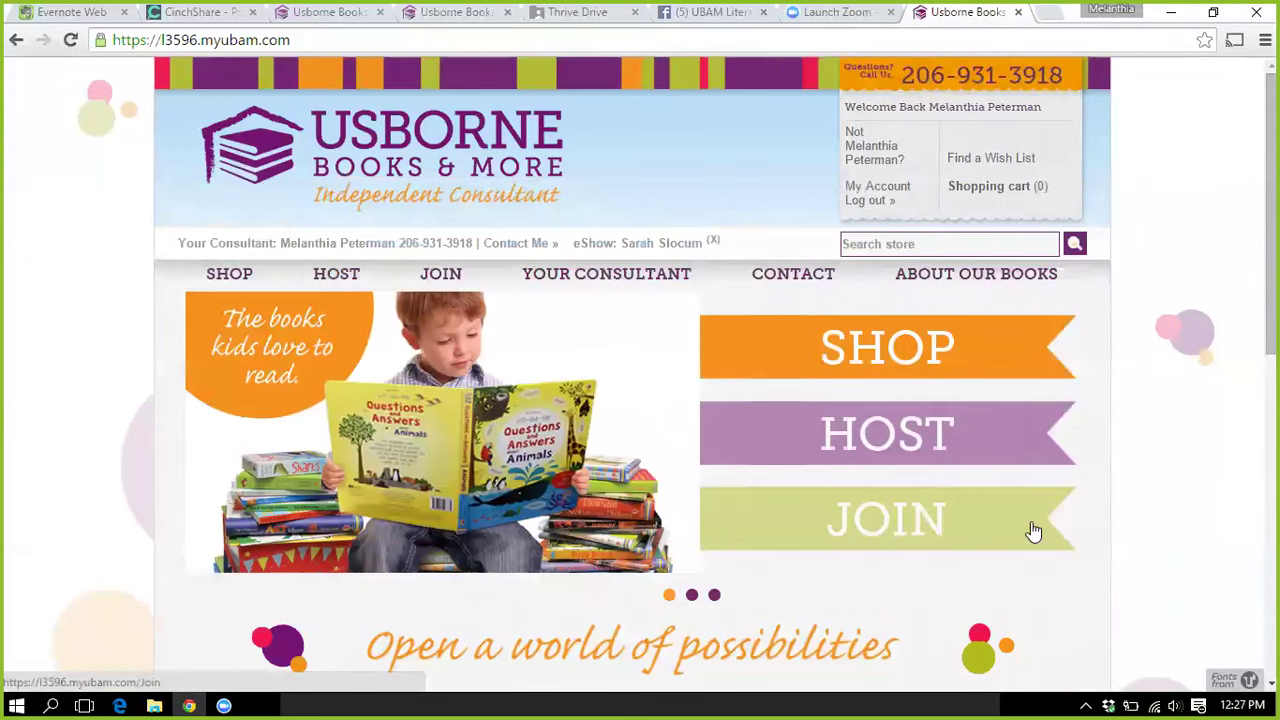
# - From the shop page, clear the current eShow and rejoin the new host's eShow
pyautogui.click(240, 278)
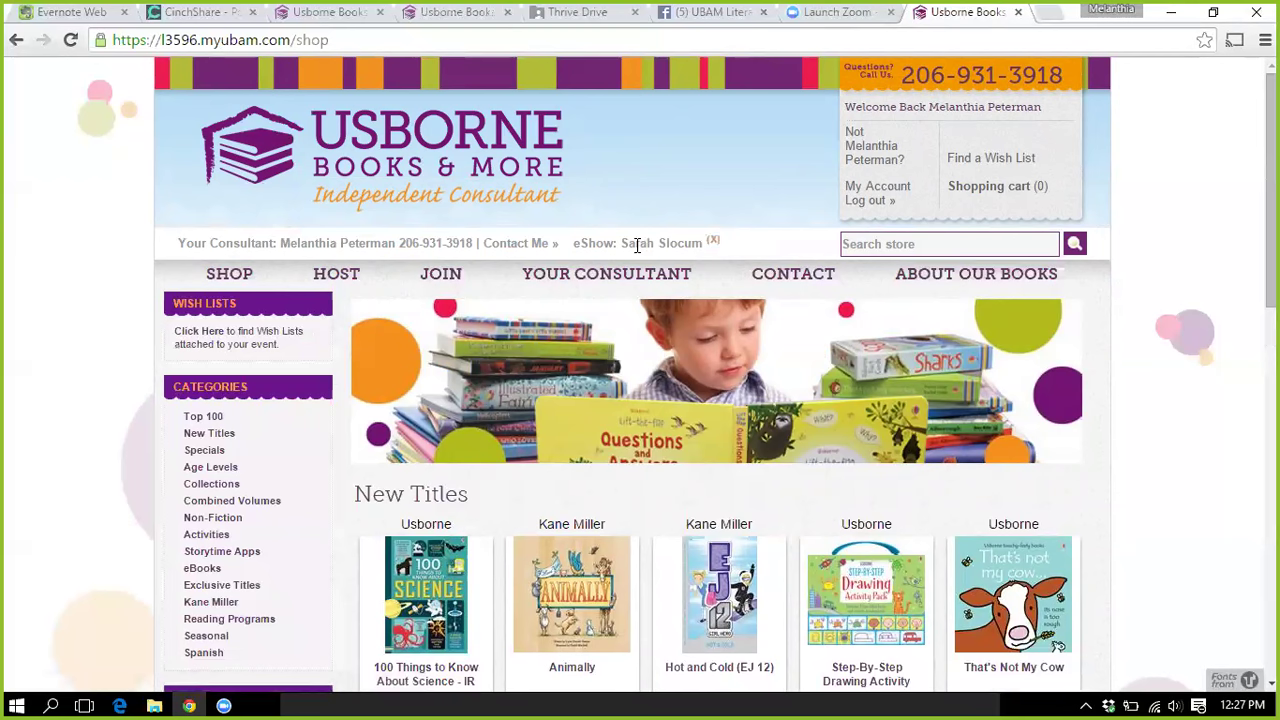
pyautogui.click(713, 243)
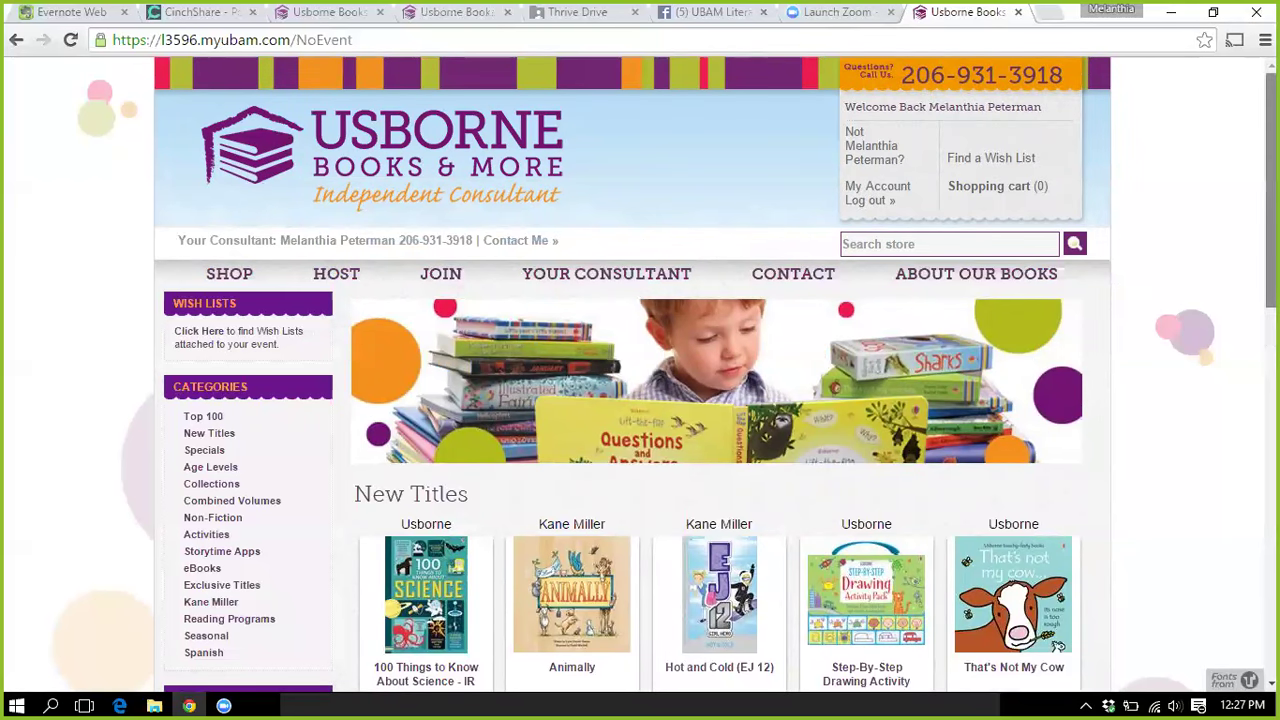
pyautogui.scroll(-2, 716, 375)
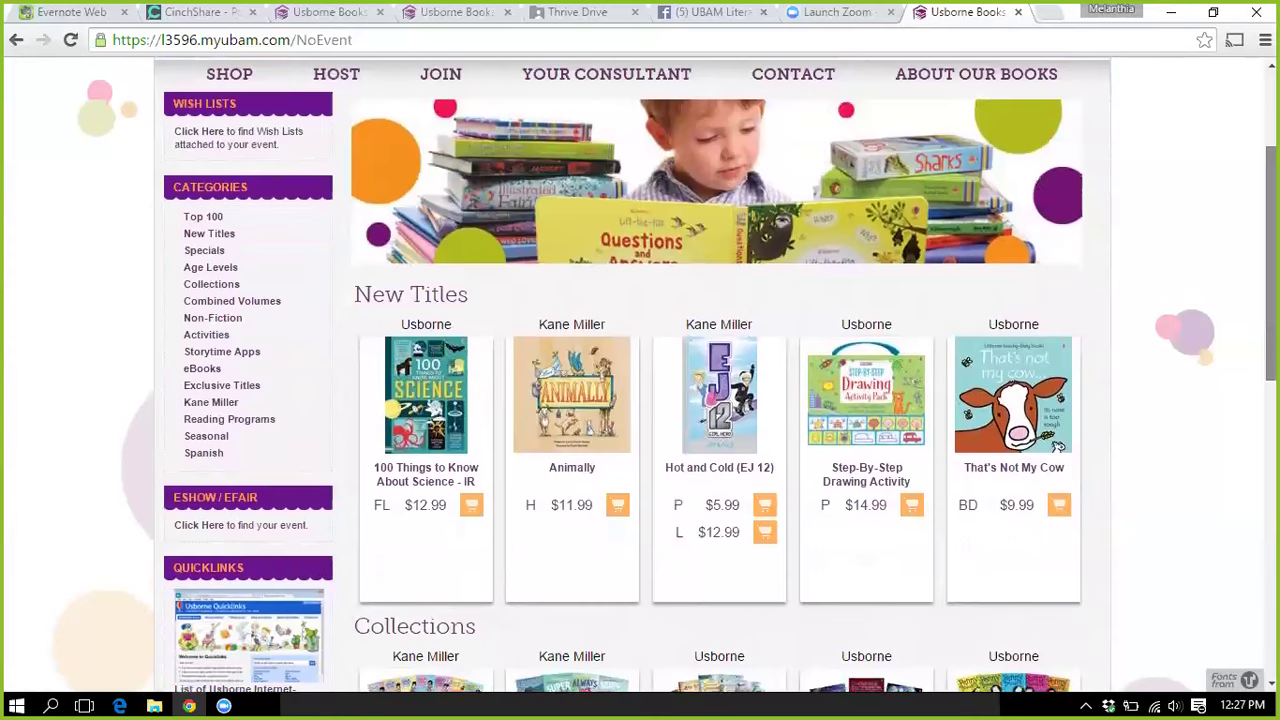
pyautogui.scroll(1, 716, 375)
pyautogui.scroll(-1, 1058, 545)
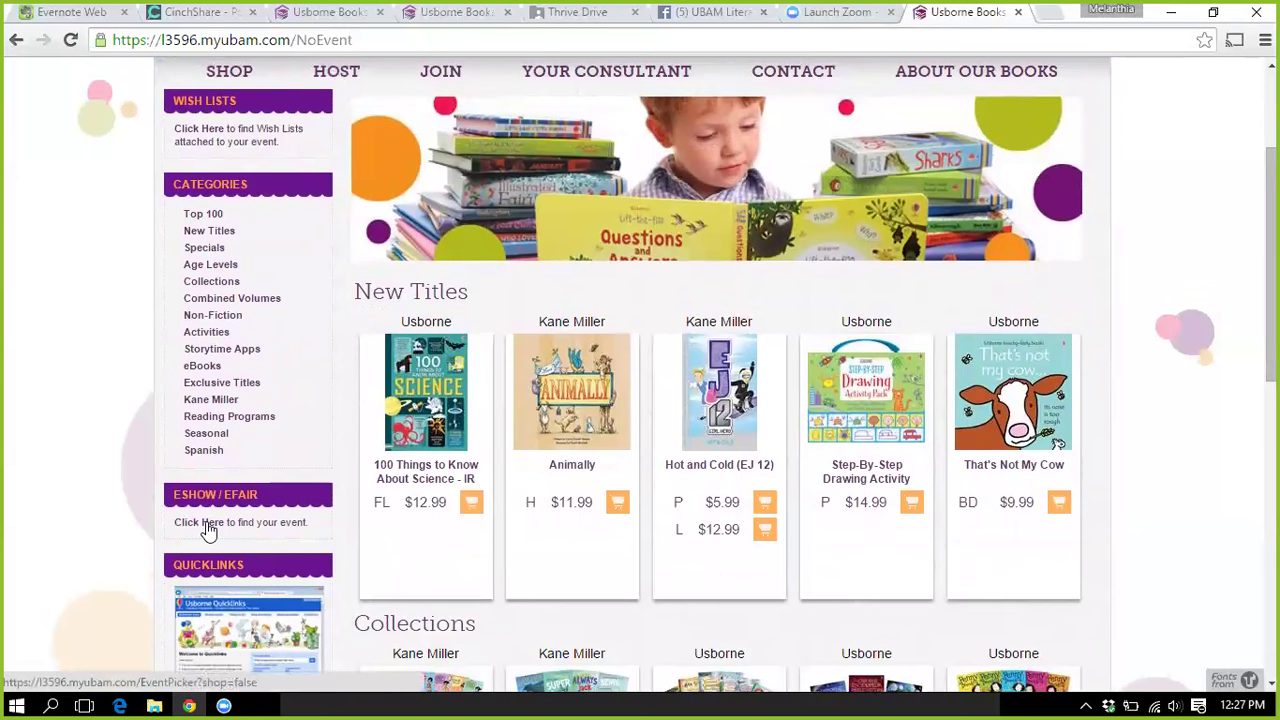
pyautogui.click(206, 524)
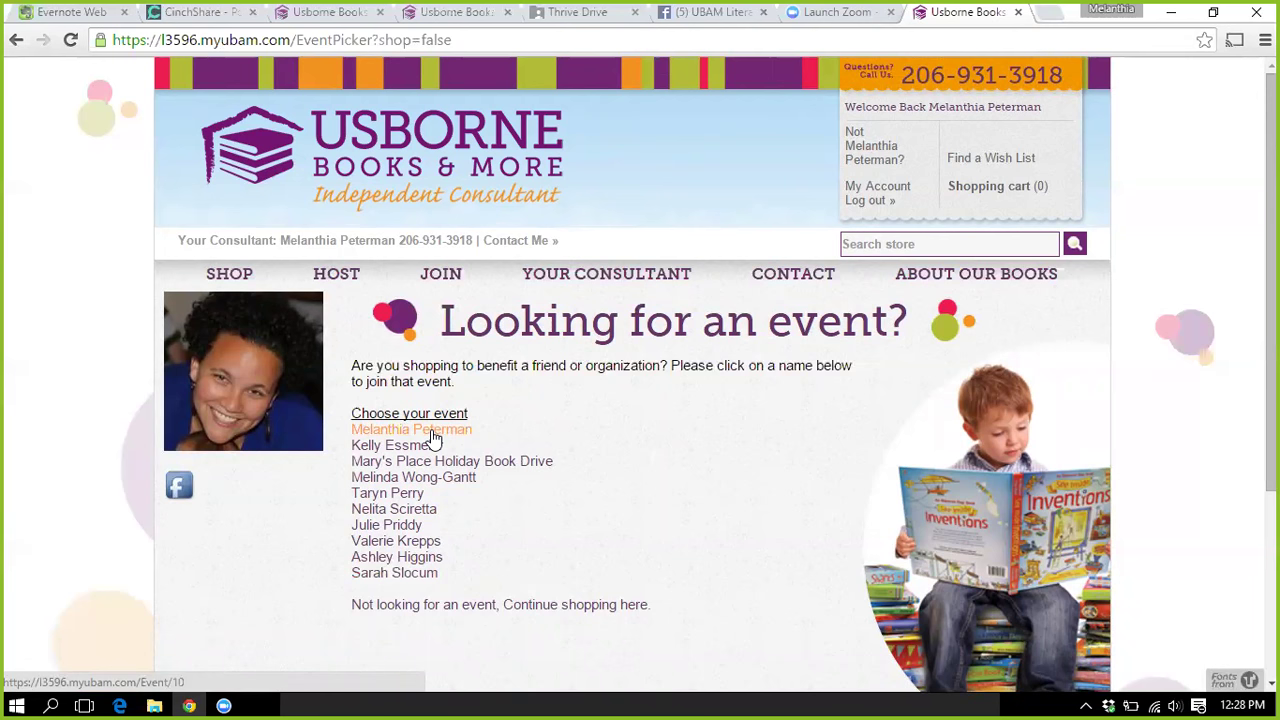
pyautogui.click(411, 579)
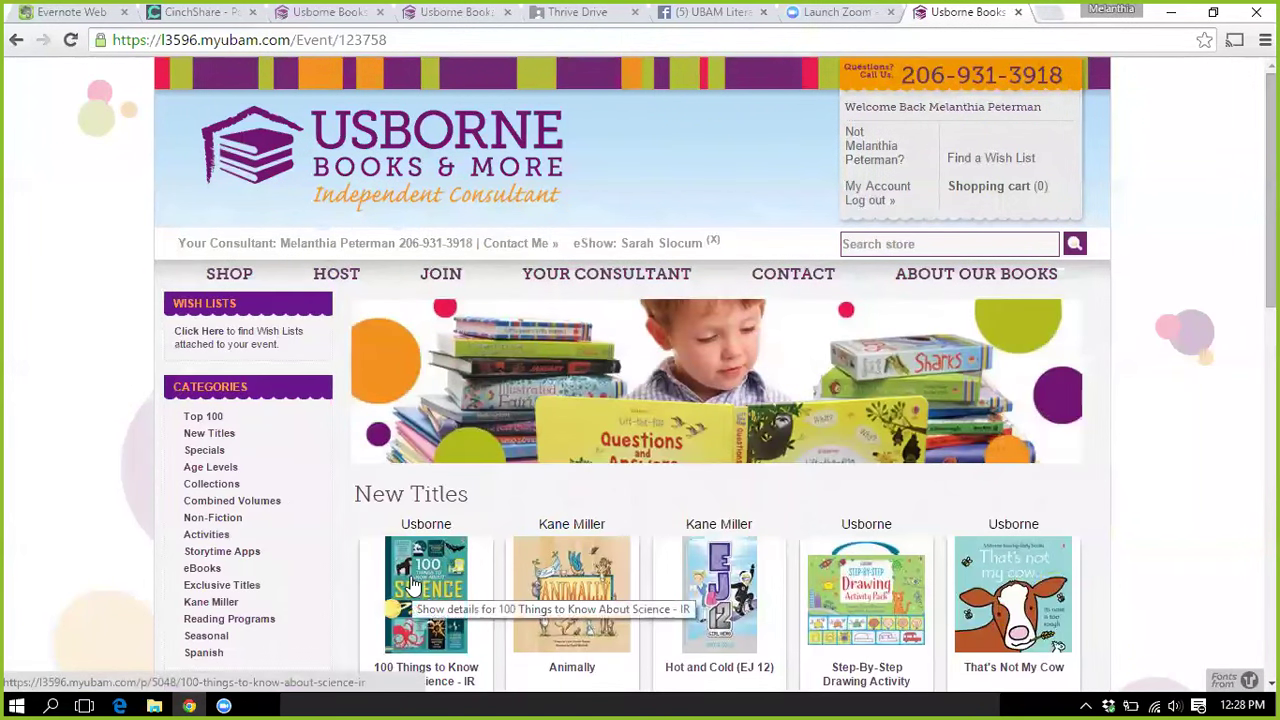
pyautogui.click(447, 14)
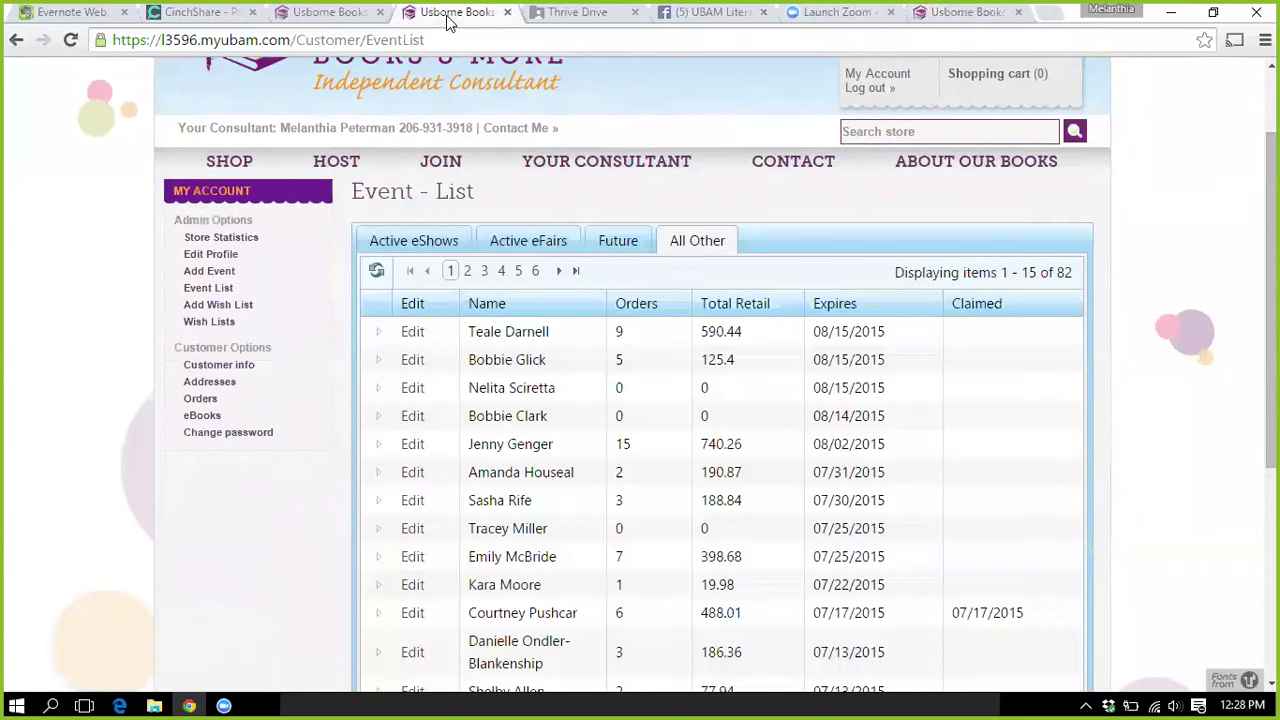
# - Load facebook.com in the eShow store tab and go to the Events page
pyautogui.click(966, 12)
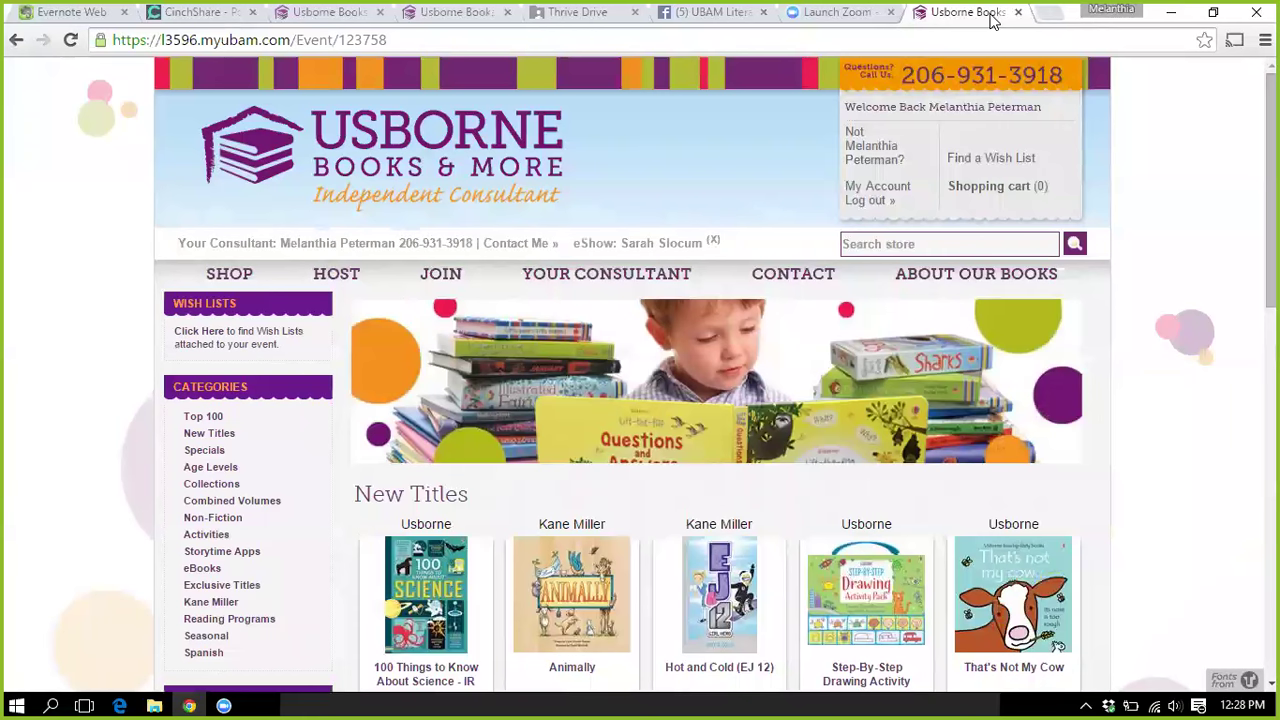
pyautogui.click(914, 34)
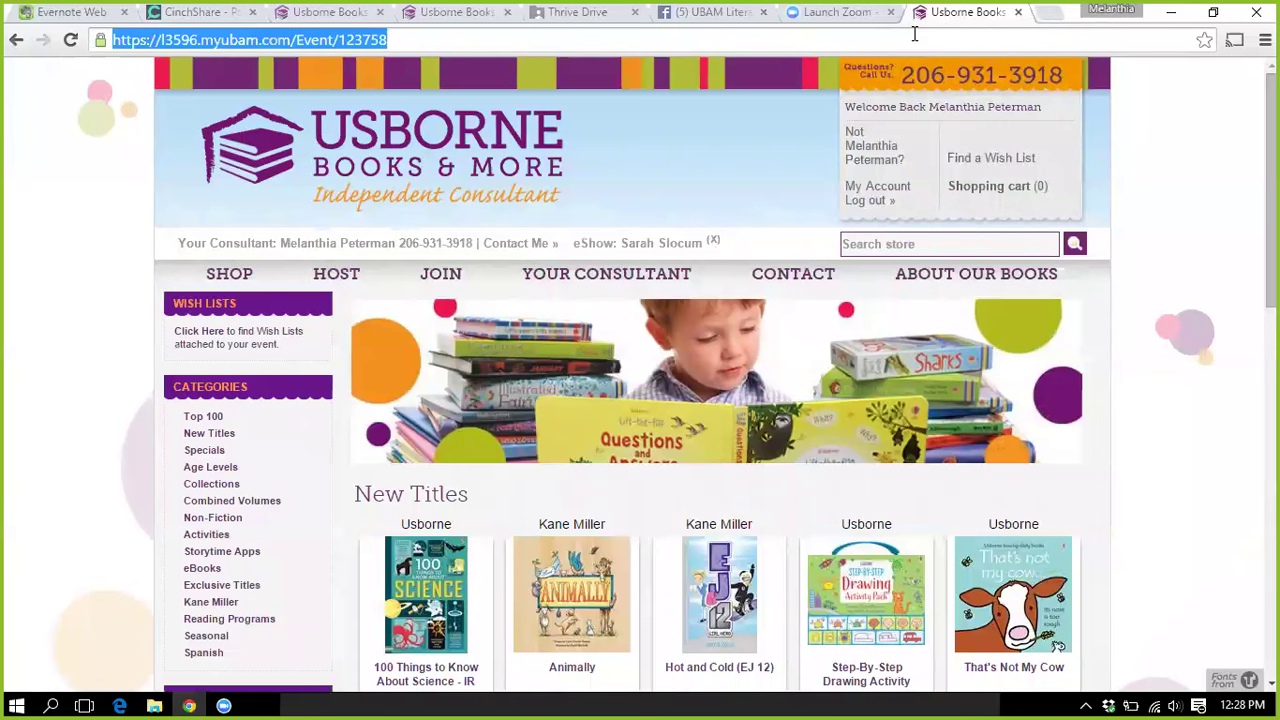
pyautogui.write('faceboo')
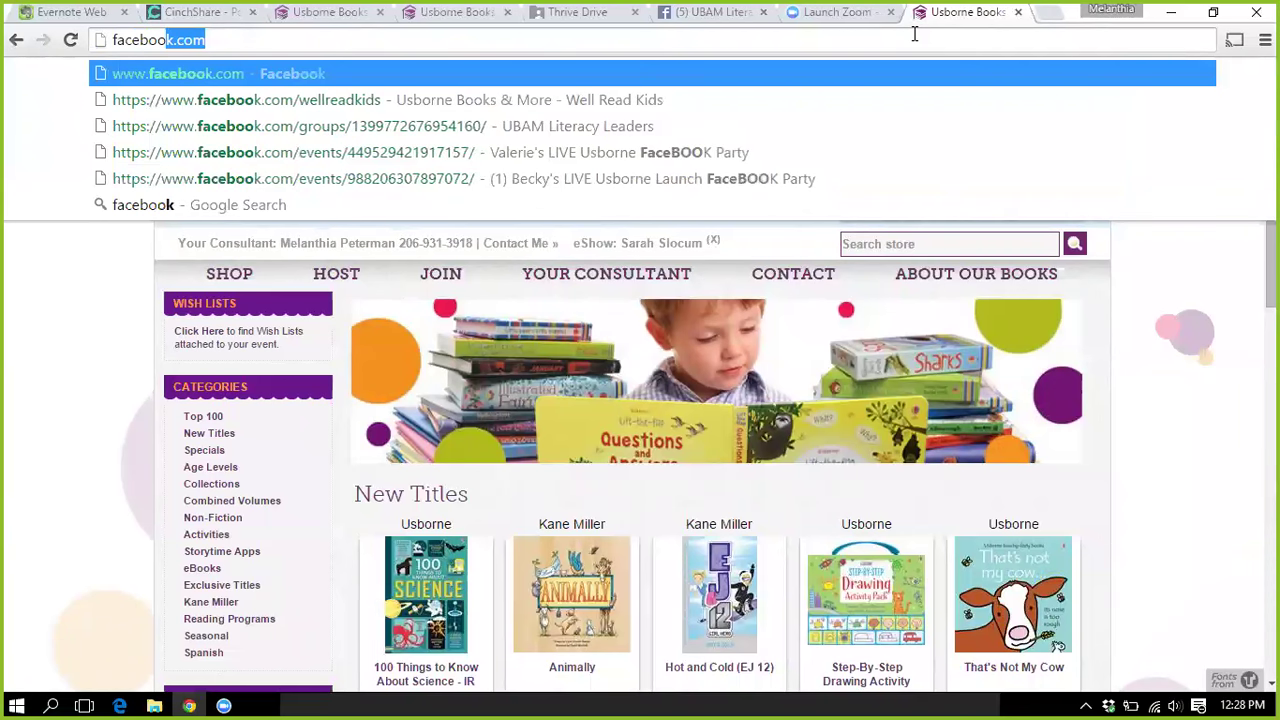
pyautogui.write('k.c')
pyautogui.press('Return')
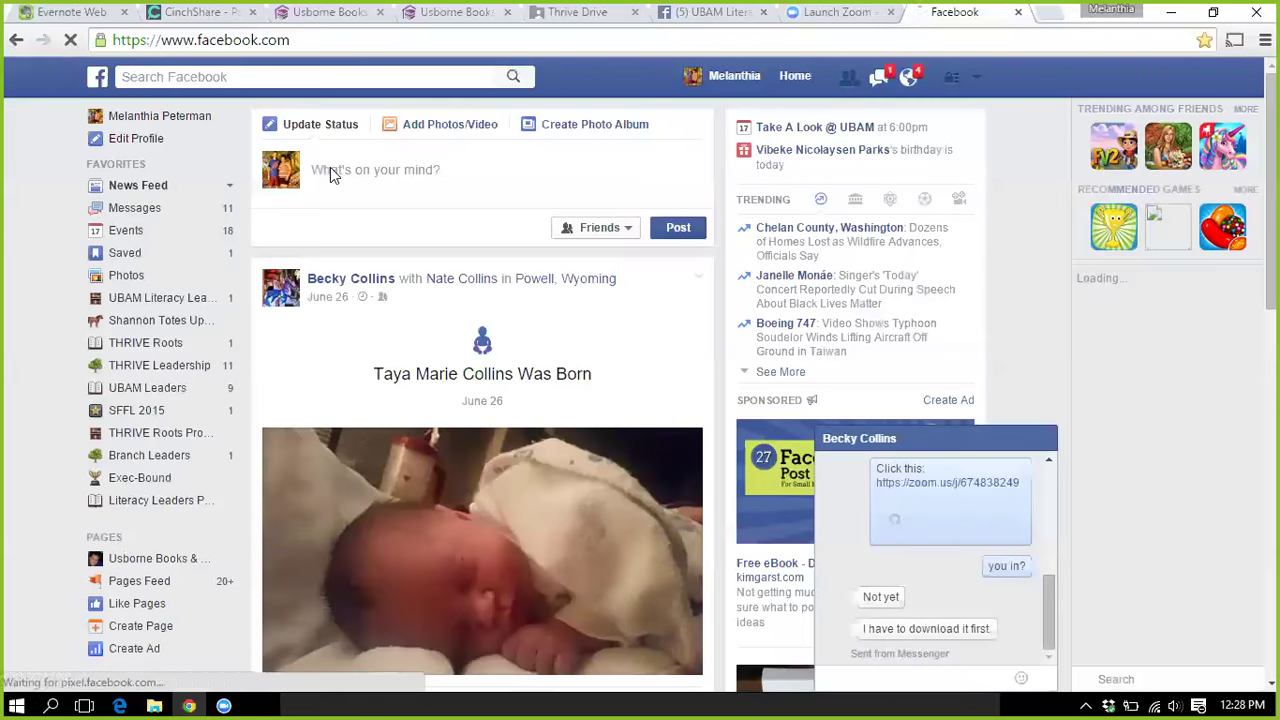
pyautogui.click(127, 231)
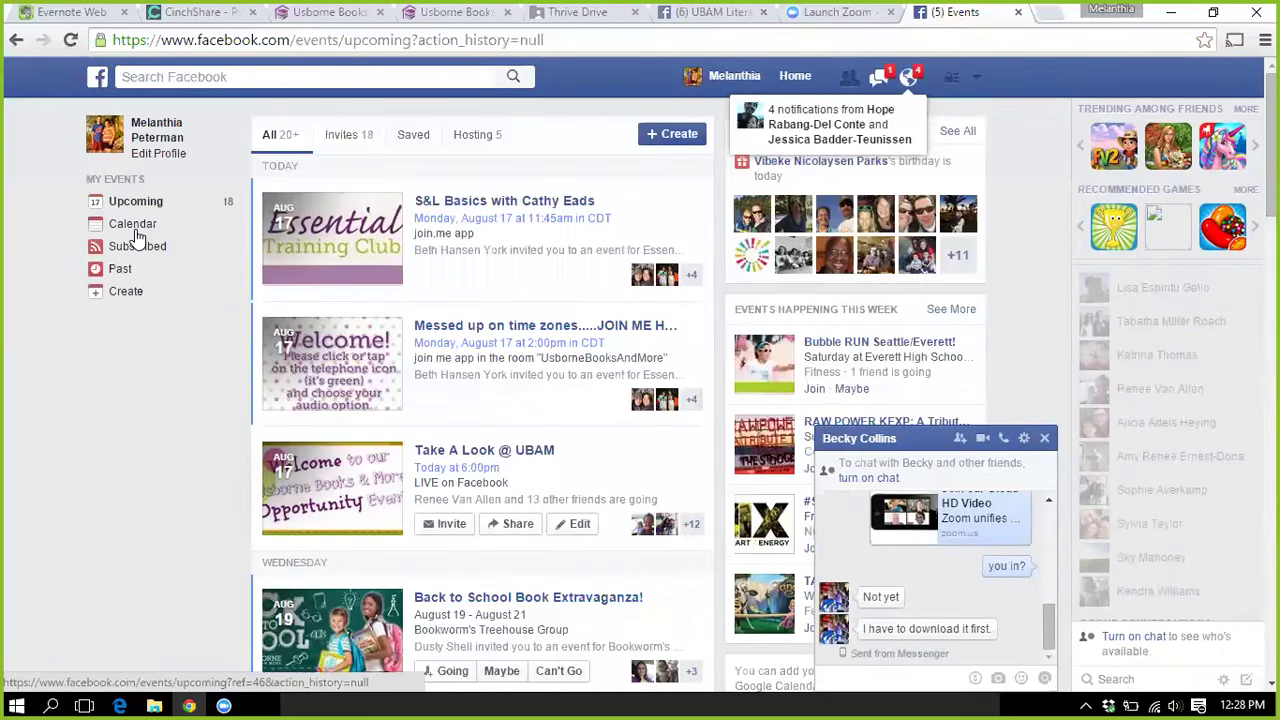
# - Start a private event named after the host's 'Usborne FaceBOOK Party' and bring up the script note
pyautogui.click(127, 291)
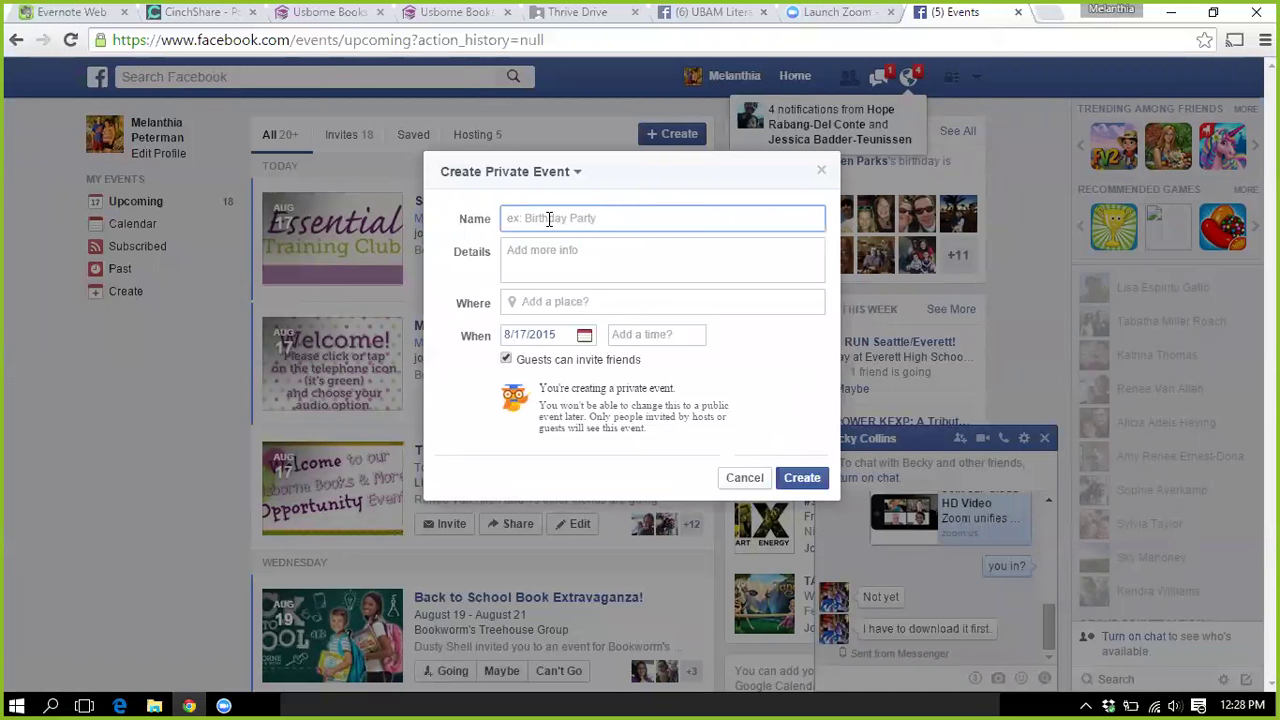
pyautogui.write("Sarah's Usborne FaceB")
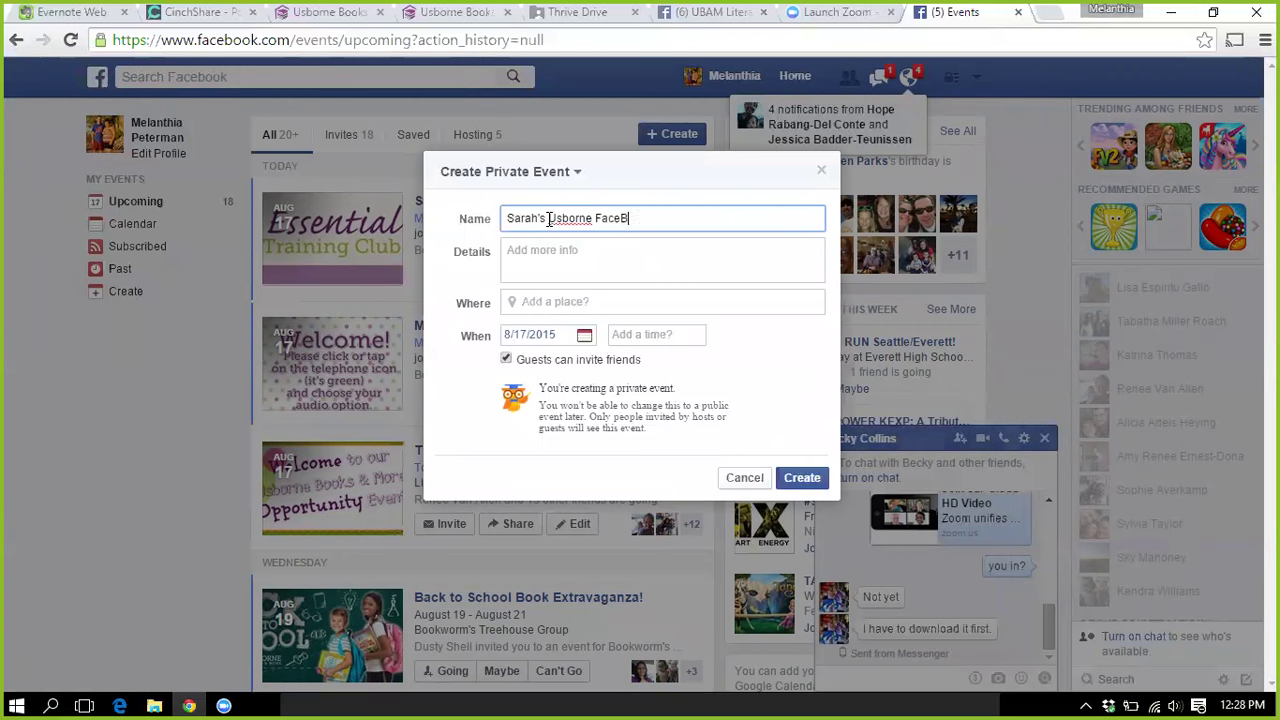
pyautogui.write('OOK Party')
pyautogui.click(88, 12)
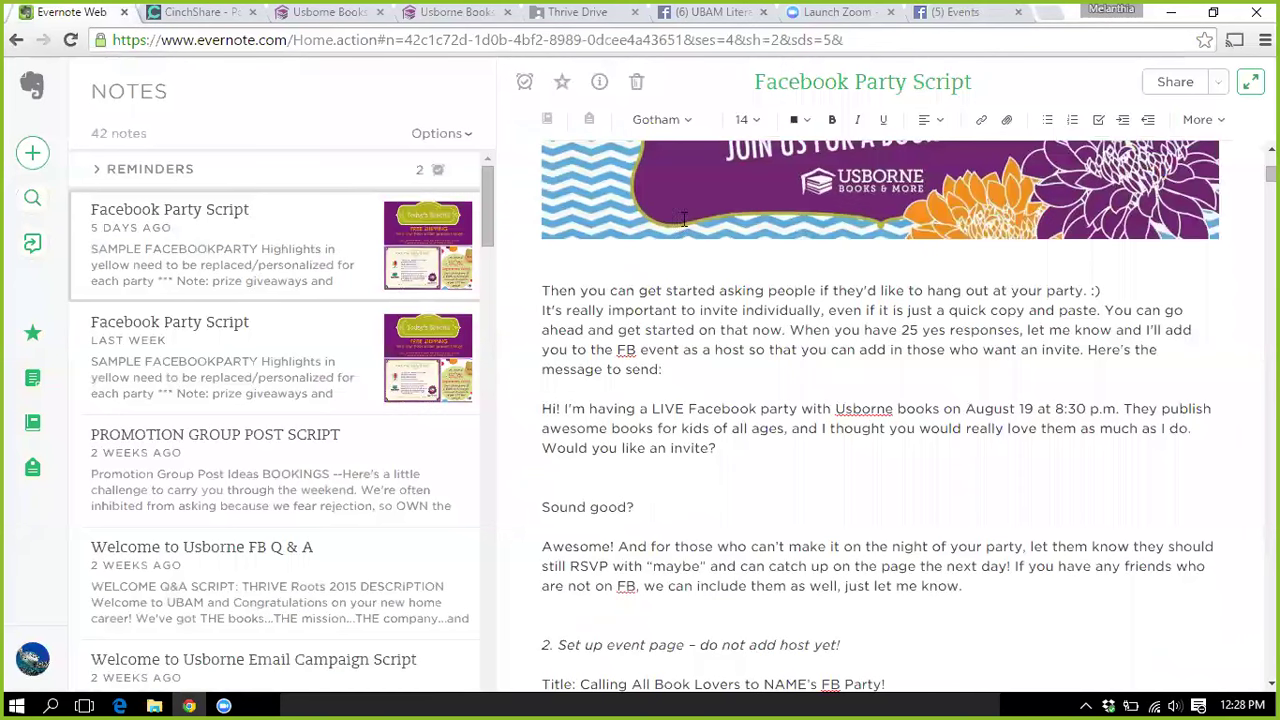
# - Select and copy the event description paragraphs from the Facebook Party Script note
pyautogui.click(661, 316)
pyautogui.press('Down')
pyautogui.press('Down')
pyautogui.press('Down')
pyautogui.press('Down')
pyautogui.press('Down')
pyautogui.press('Down')
pyautogui.press('Down')
pyautogui.press('Down')
pyautogui.press('Down')
pyautogui.press('Down')
pyautogui.press('Down')
pyautogui.press('Down')
pyautogui.press('Down')
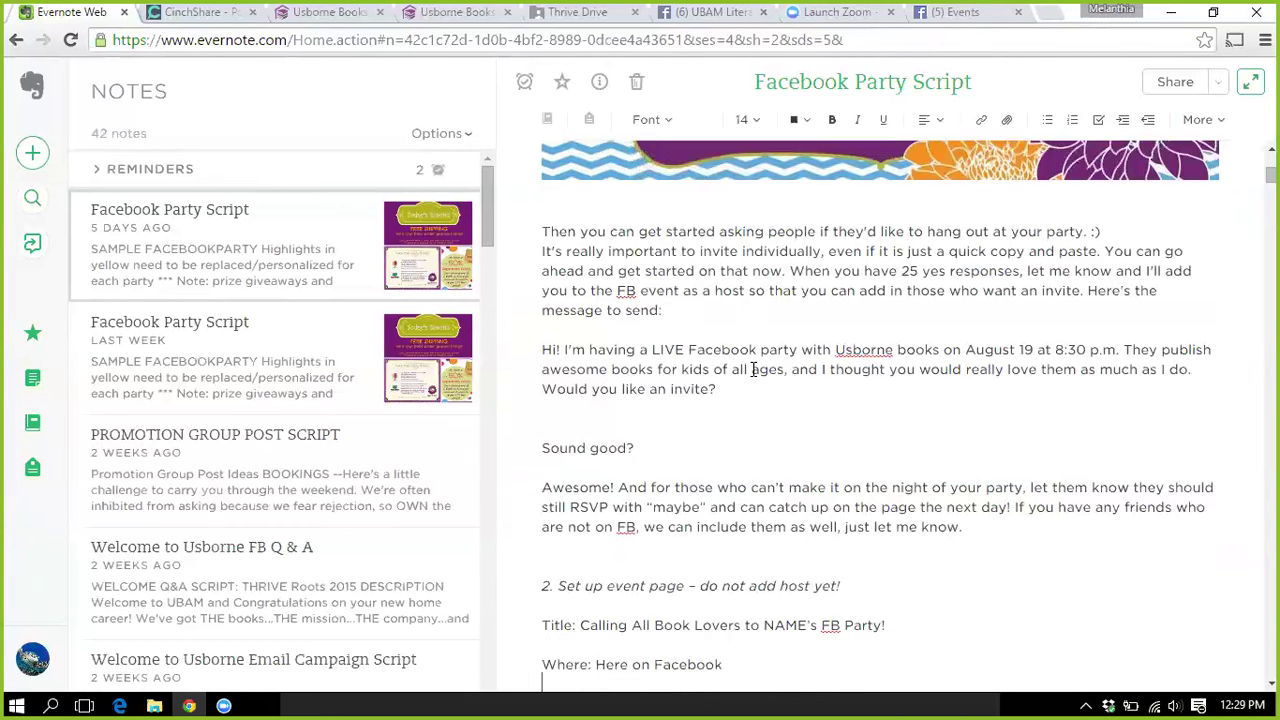
pyautogui.press('Down')
pyautogui.press('Down')
pyautogui.press('Down')
pyautogui.press('Down')
pyautogui.press('Down')
pyautogui.press('Down')
pyautogui.press('Down')
pyautogui.press('Down')
pyautogui.press('Down')
pyautogui.press('Down')
pyautogui.press('Down')
pyautogui.press('Down')
pyautogui.press('Down')
pyautogui.press('Down')
pyautogui.press('Down')
pyautogui.press('Down')
pyautogui.press('Down')
pyautogui.press('Down')
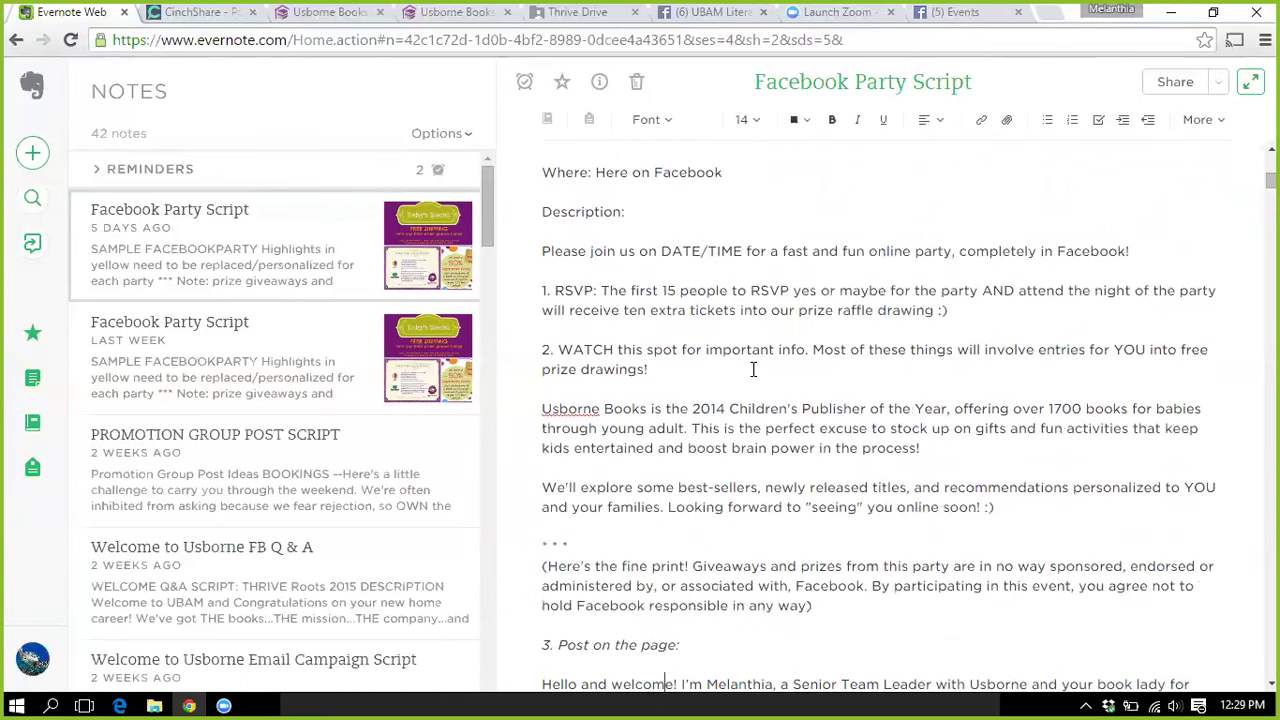
pyautogui.press('Down')
pyautogui.press('Down')
pyautogui.press('Down')
pyautogui.press('Down')
pyautogui.press('Down')
pyautogui.press('Down')
pyautogui.press('Down')
pyautogui.press('Down')
pyautogui.press('Down')
pyautogui.press('Down')
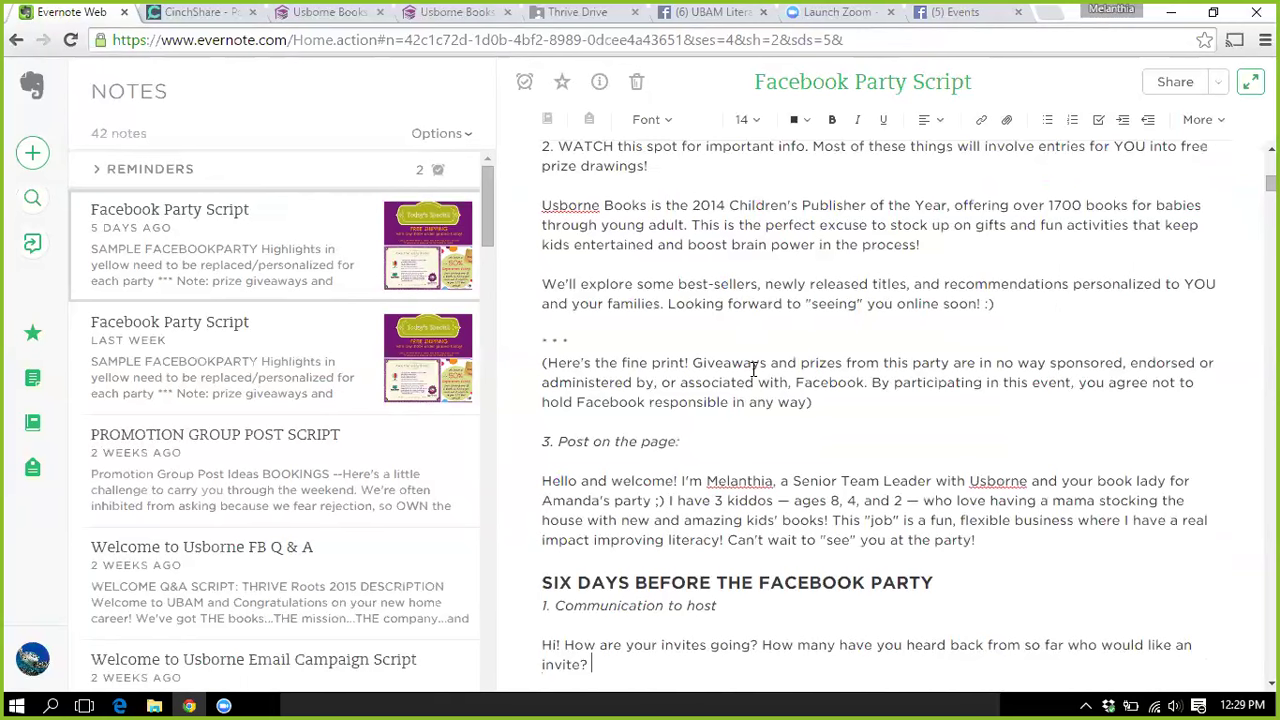
pyautogui.press('Up')
pyautogui.press('Up')
pyautogui.press('Up')
pyautogui.press('Up')
pyautogui.press('Up')
pyautogui.press('Up')
pyautogui.press('Up')
pyautogui.press('Up')
pyautogui.press('Up')
pyautogui.press('Up')
pyautogui.press('Up')
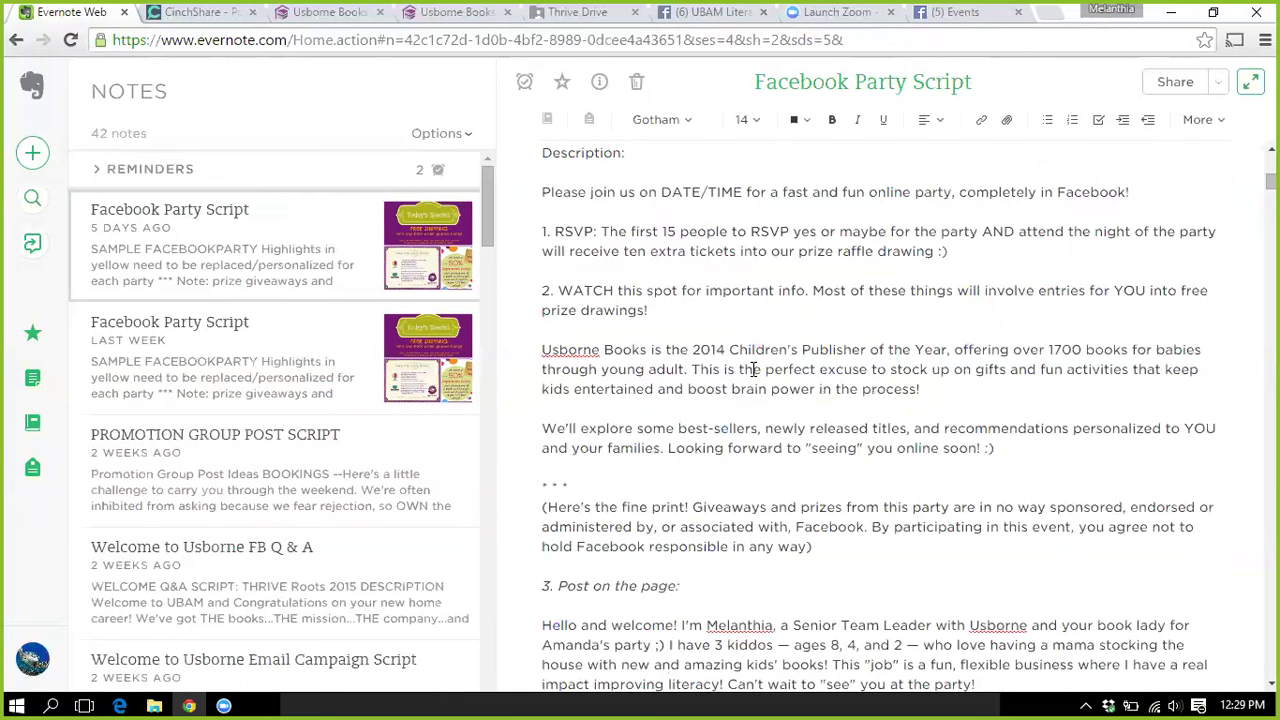
pyautogui.press('Up')
pyautogui.press('Up')
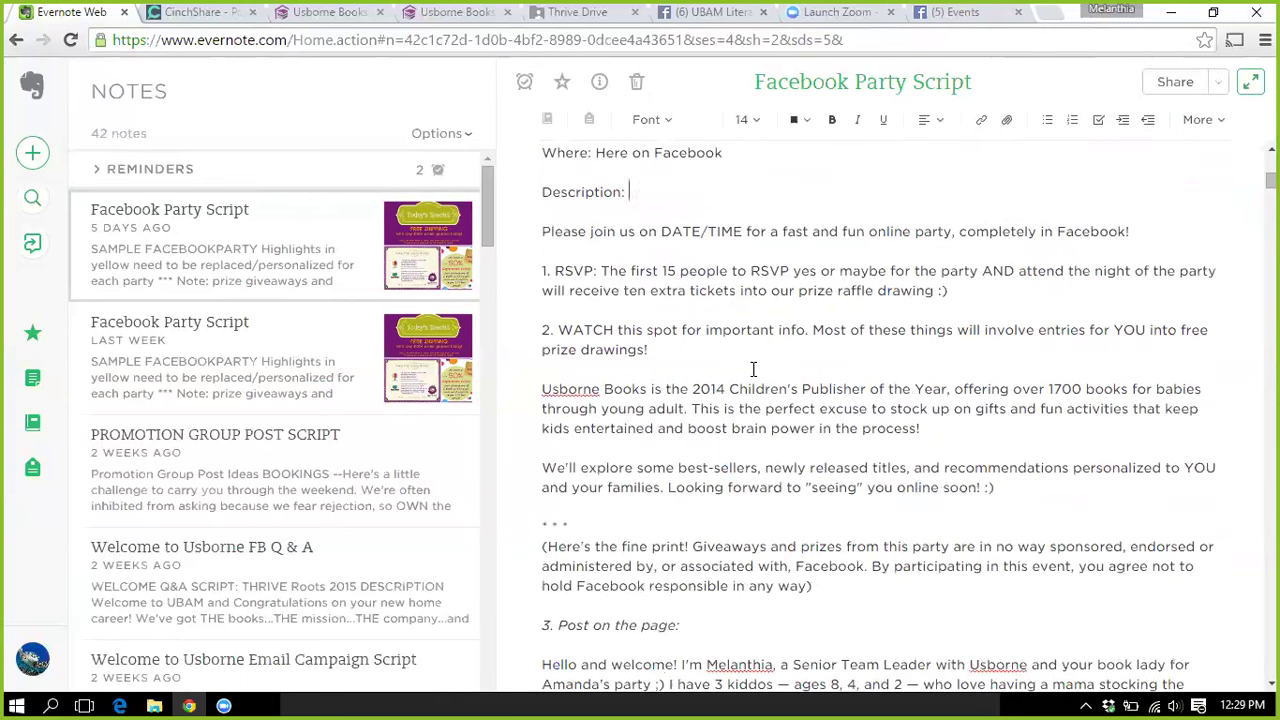
pyautogui.press('Down')
pyautogui.press('Down')
pyautogui.press('Right')
pyautogui.press('Up')
pyautogui.press('Up')
pyautogui.press('Down')
pyautogui.hotkey('shift', 'Down')
pyautogui.hotkey('shift', 'Down')
pyautogui.hotkey('shift', 'Down')
pyautogui.hotkey('shift', 'Down')
pyautogui.hotkey('shift', 'Down')
pyautogui.hotkey('shift', 'Down')
pyautogui.hotkey('shift', 'Down')
pyautogui.hotkey('shift', 'Down')
pyautogui.hotkey('shift', 'Down')
pyautogui.hotkey('shift', 'Down')
pyautogui.hotkey('shift', 'Down')
pyautogui.hotkey('shift', 'Down')
pyautogui.hotkey('shift', 'Down')
pyautogui.hotkey('shift', 'Down')
pyautogui.hotkey('shift', 'Down')
pyautogui.hotkey('ctrl', 'c')
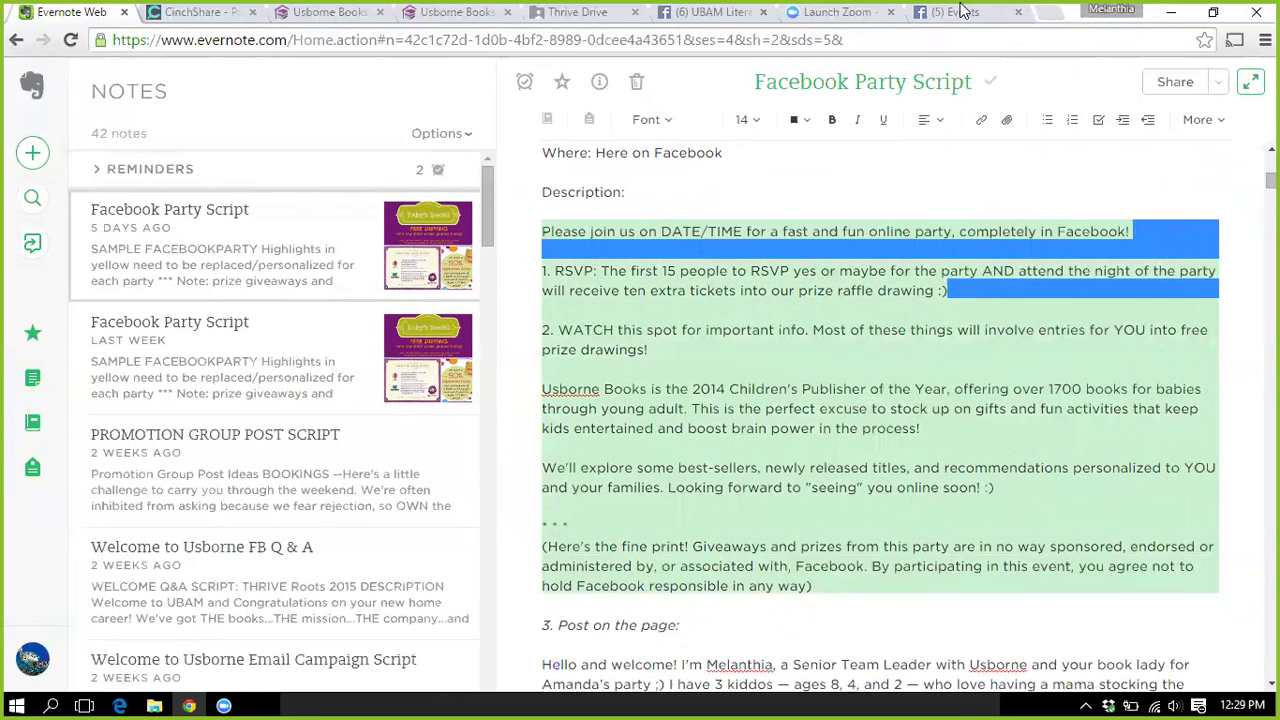
pyautogui.click(963, 20)
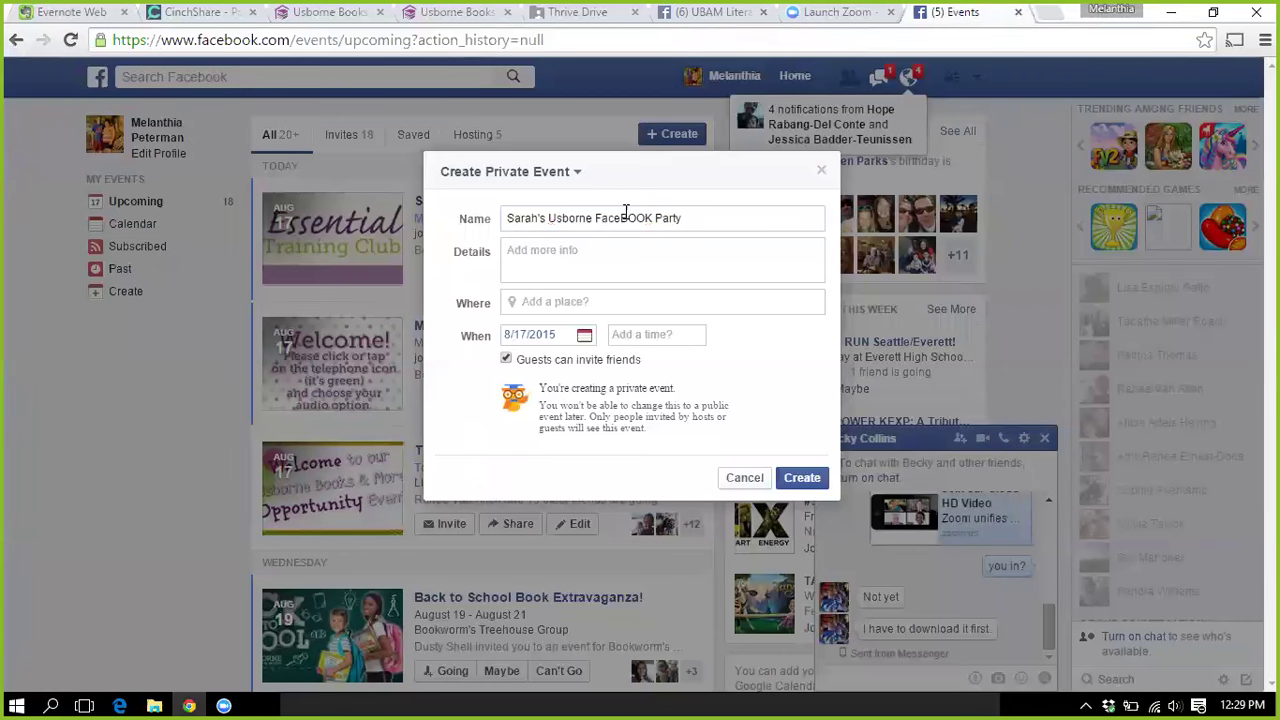
# - Paste the description, replace DATE/TIME with 'Thursday 8/ 8:30 PM MOUNTAIN', and set location 'Live on Facebook'
pyautogui.click(595, 260)
pyautogui.hotkey('ctrl', 'v')
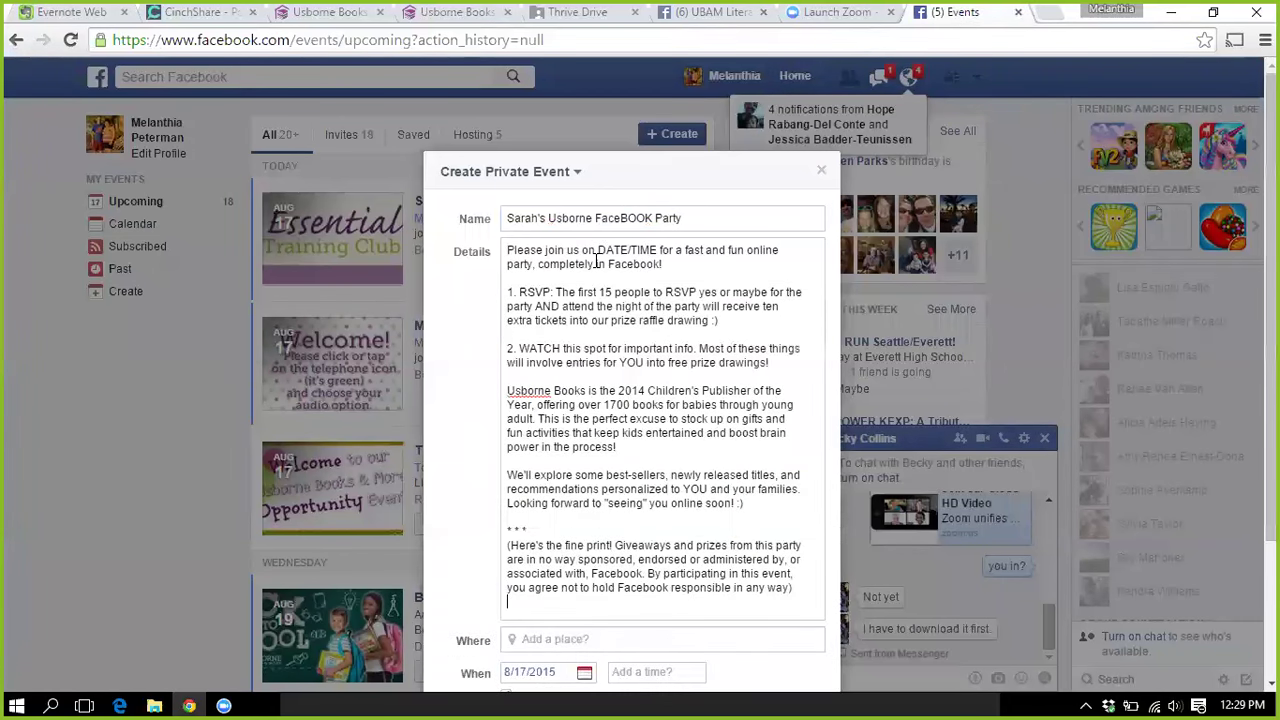
pyautogui.click(656, 250)
pyautogui.press('BackSpace')
pyautogui.press('BackSpace')
pyautogui.press('BackSpace')
pyautogui.press('BackSpace')
pyautogui.press('BackSpace')
pyautogui.press('BackSpace')
pyautogui.press('BackSpace')
pyautogui.press('BackSpace')
pyautogui.press('BackSpace')
pyautogui.press('BackSpace')
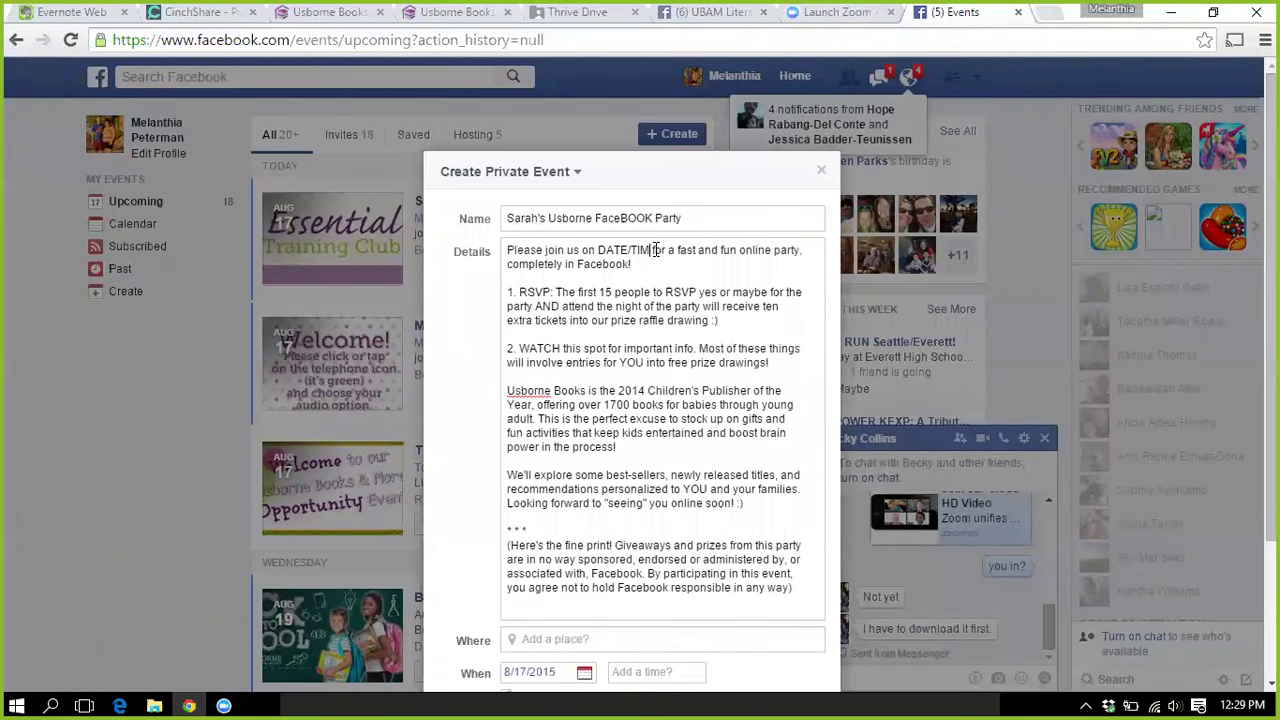
pyautogui.write('Thur')
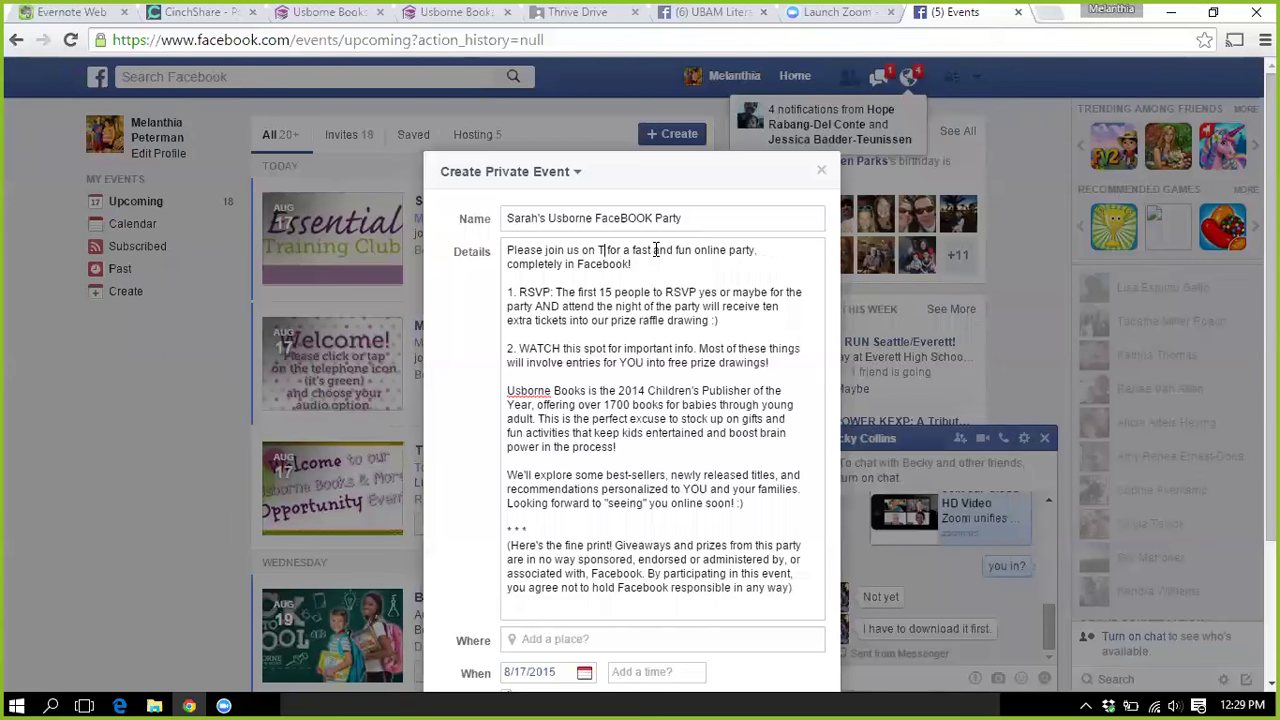
pyautogui.write('sday ')
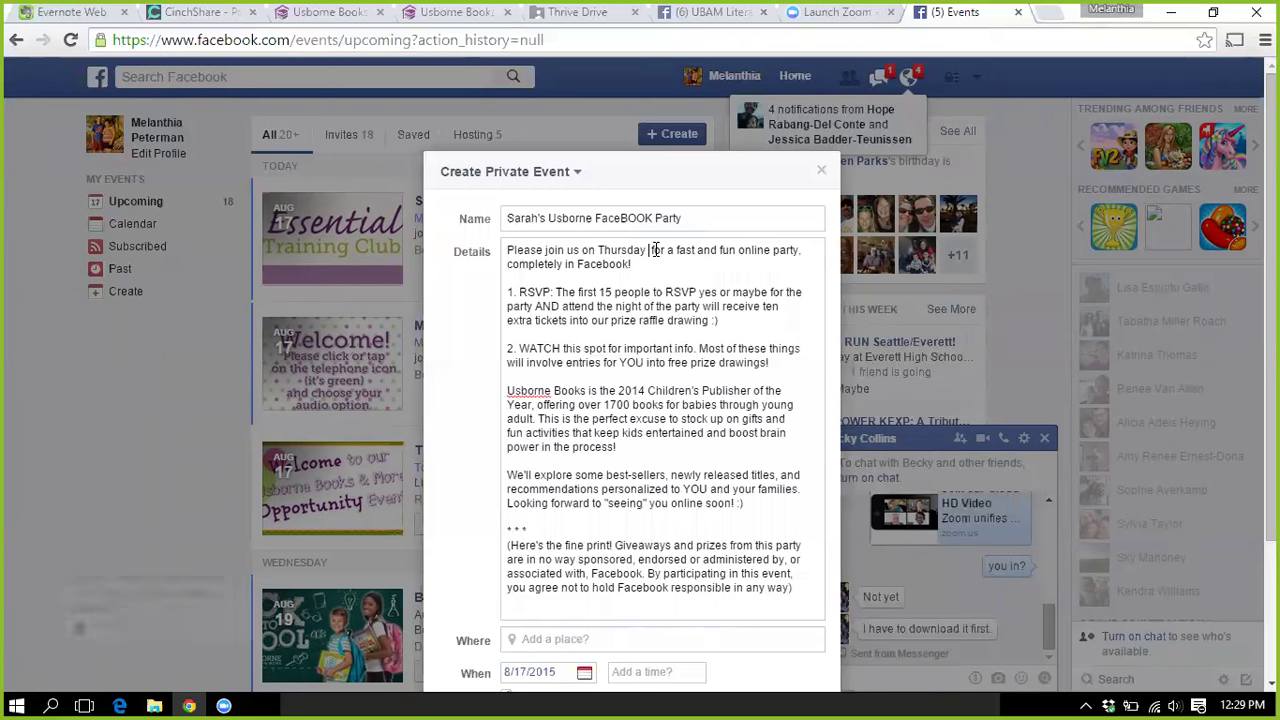
pyautogui.write('8/ 8:30 PM')
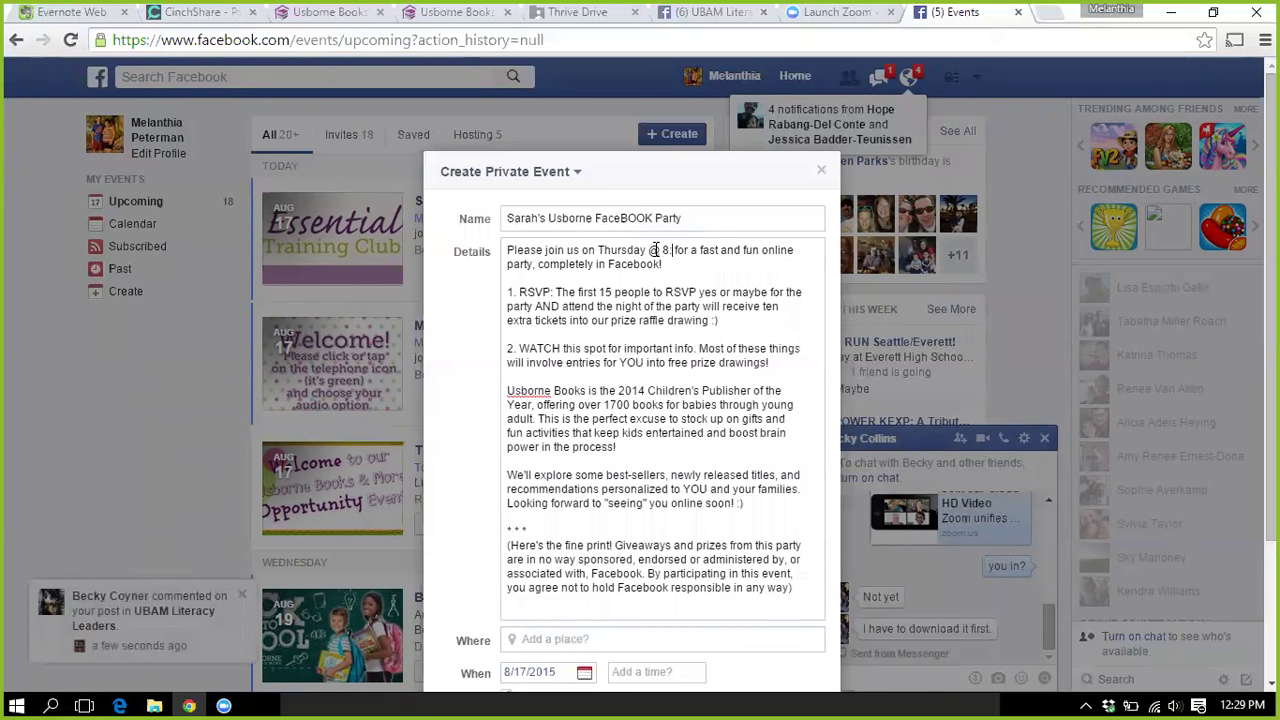
pyautogui.write(' MOUNTA')
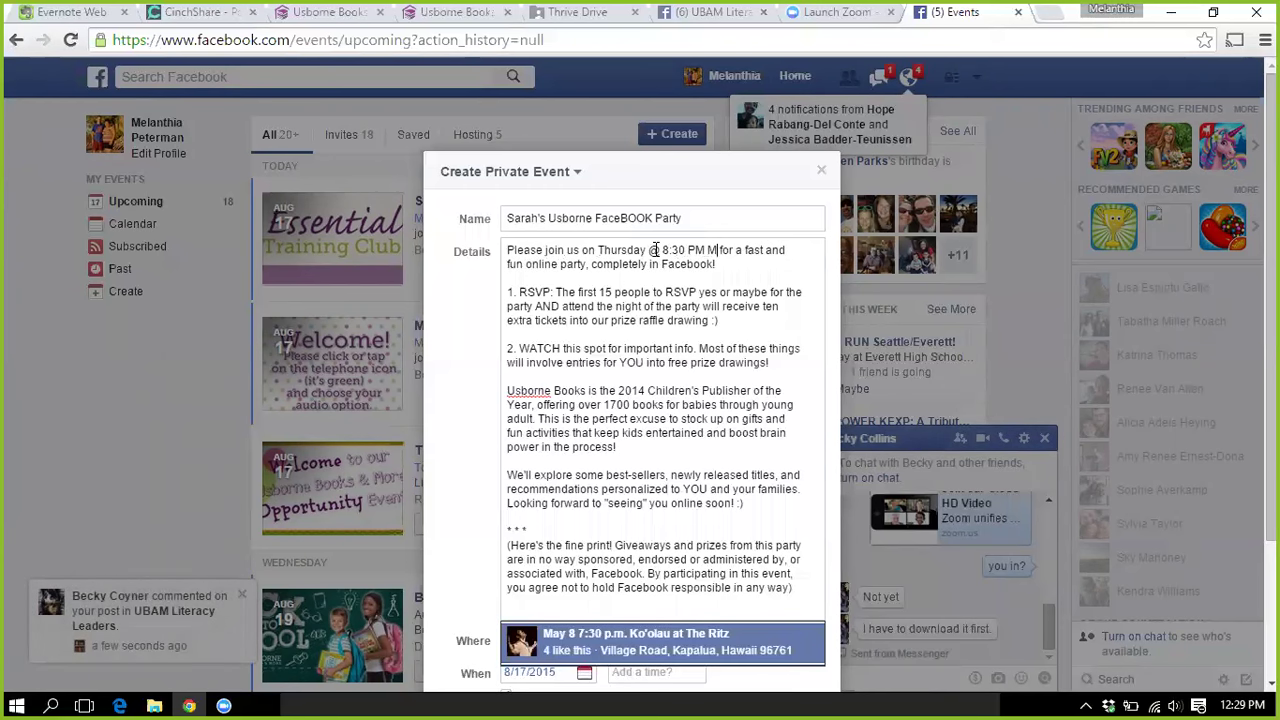
pyautogui.write('IN')
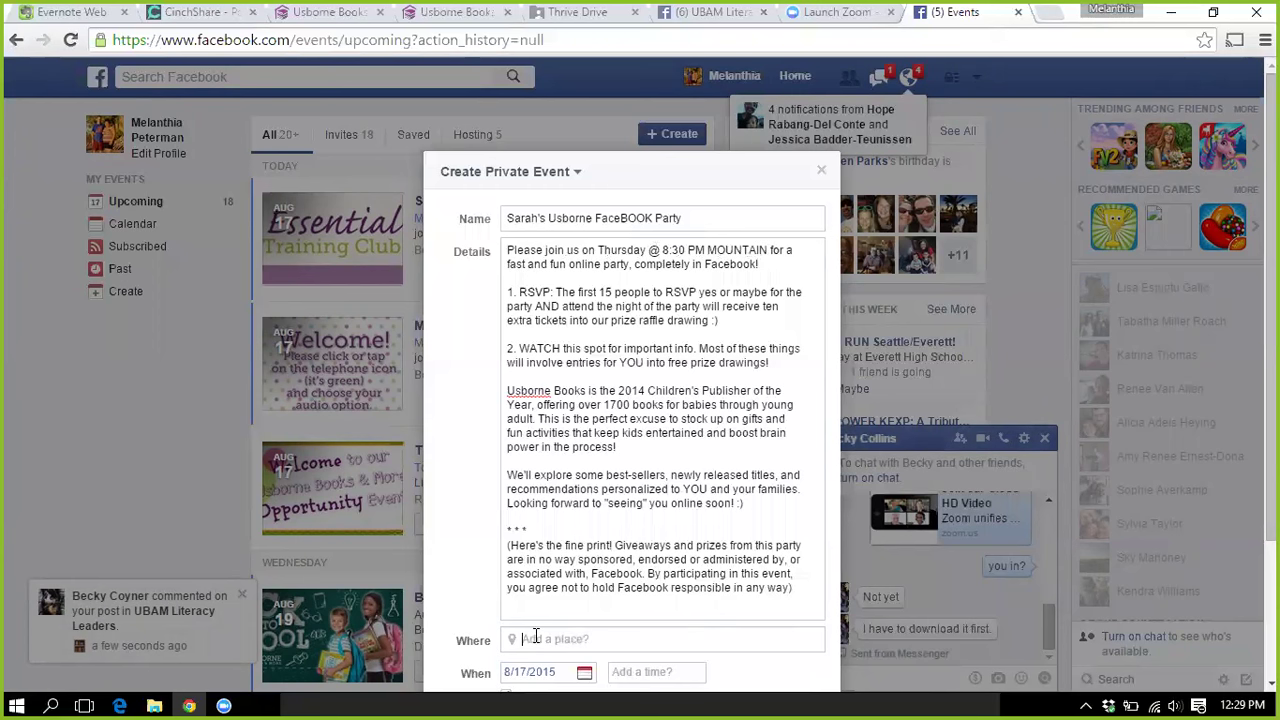
pyautogui.write('Live on F')
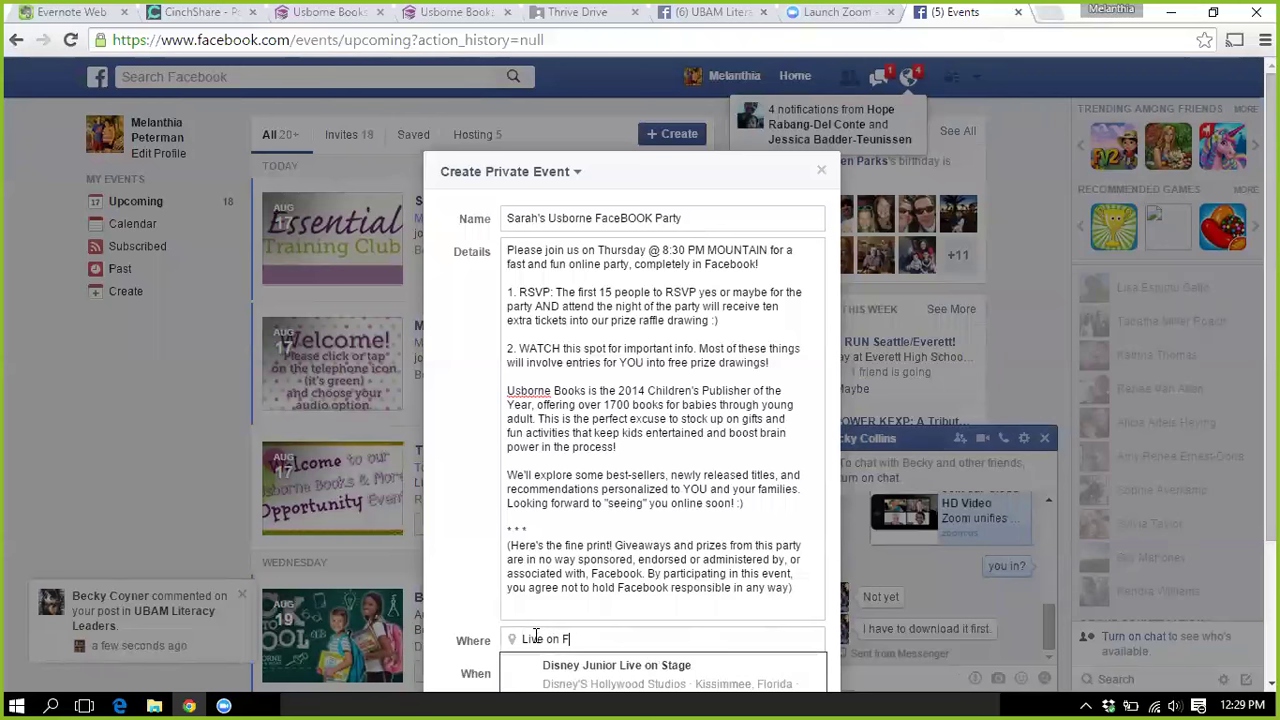
pyautogui.write('acebook')
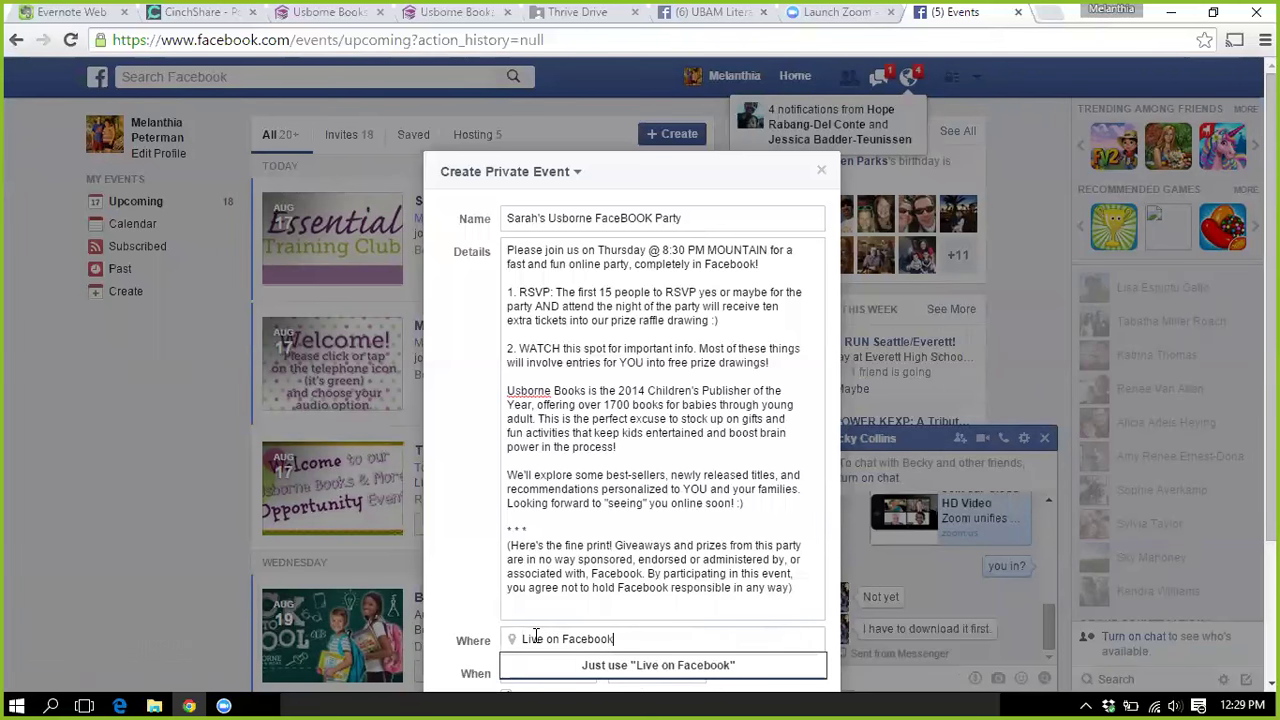
pyautogui.click(697, 666)
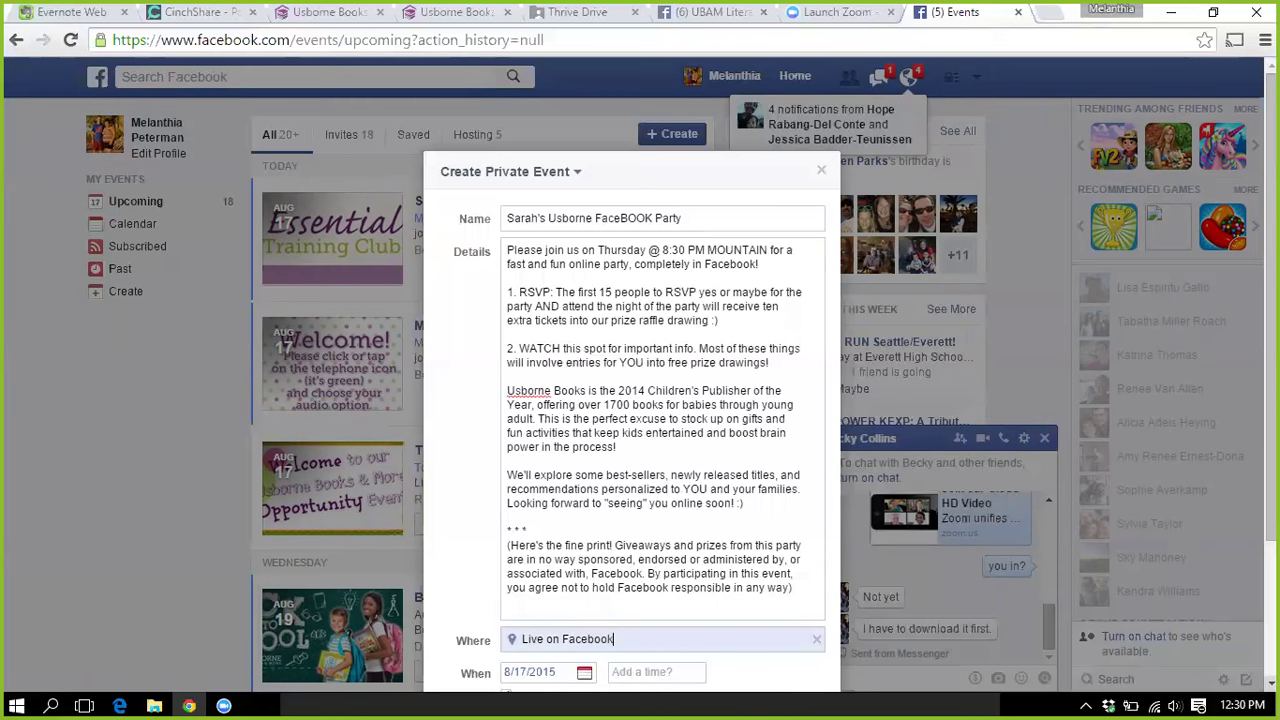
# - Set the event date to August 20 at 8:30 pm
pyautogui.scroll(-2, 625, 500)
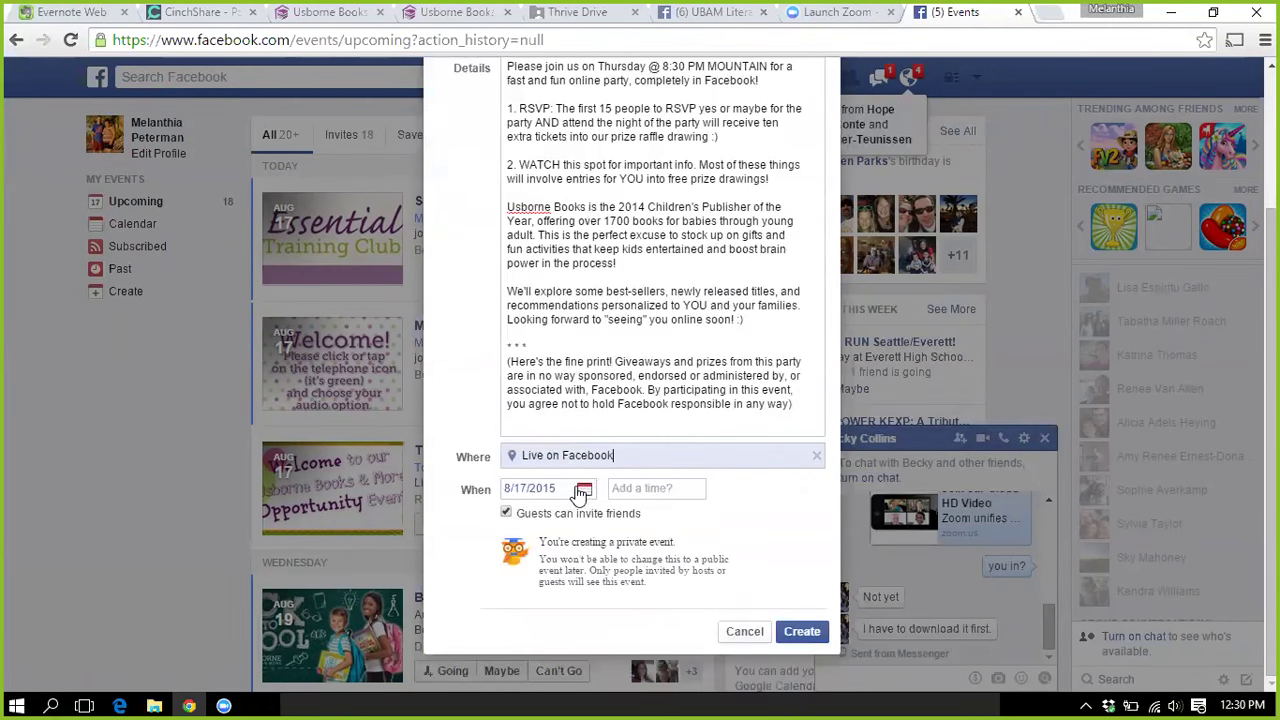
pyautogui.click(581, 491)
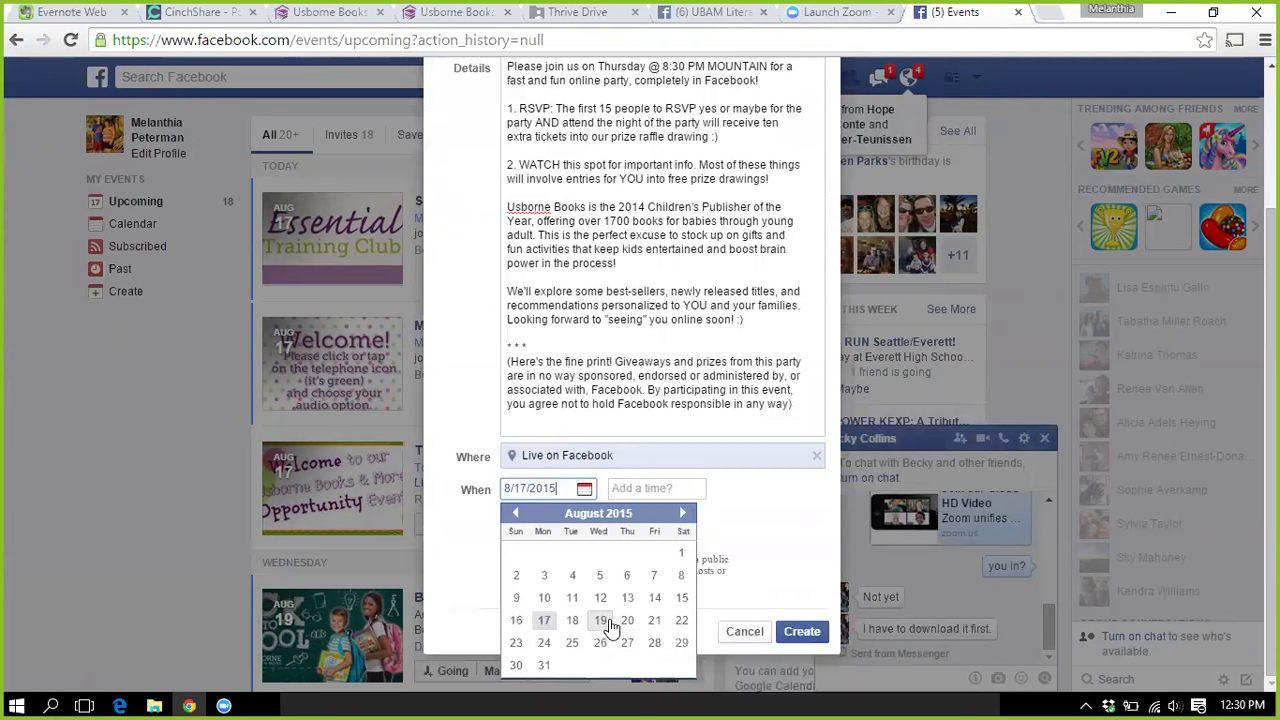
pyautogui.click(627, 620)
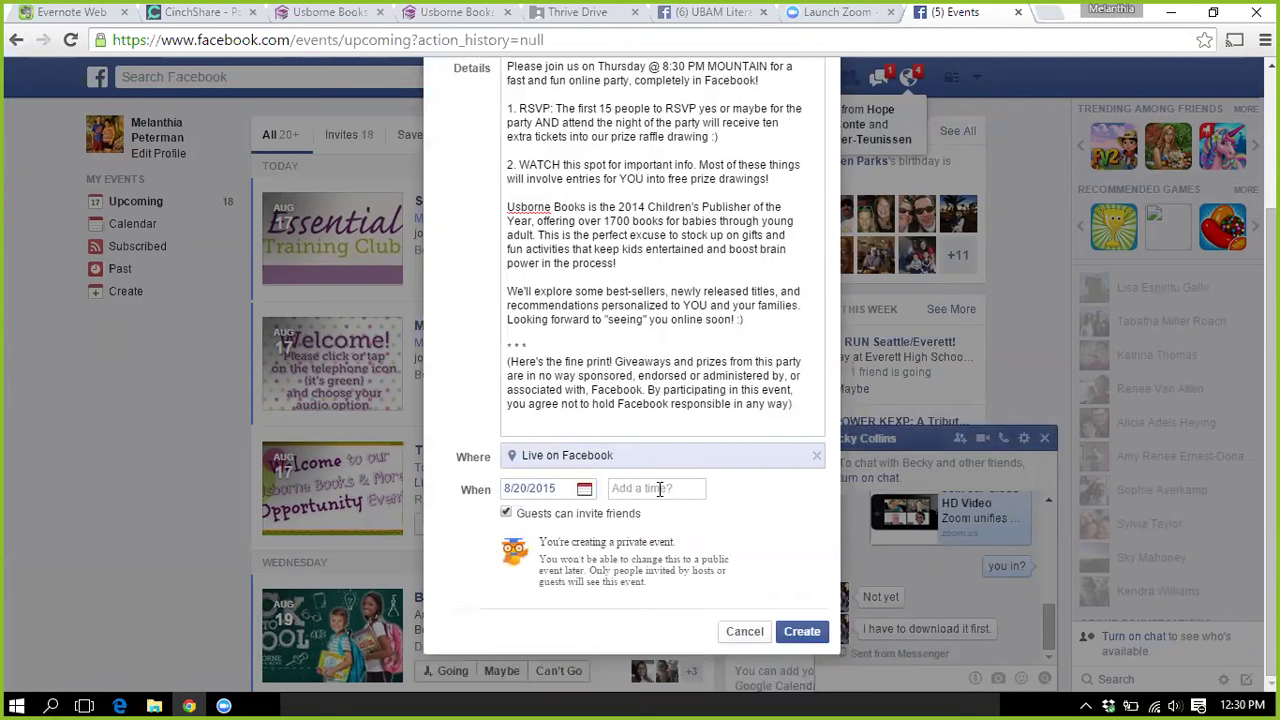
pyautogui.write('8:30')
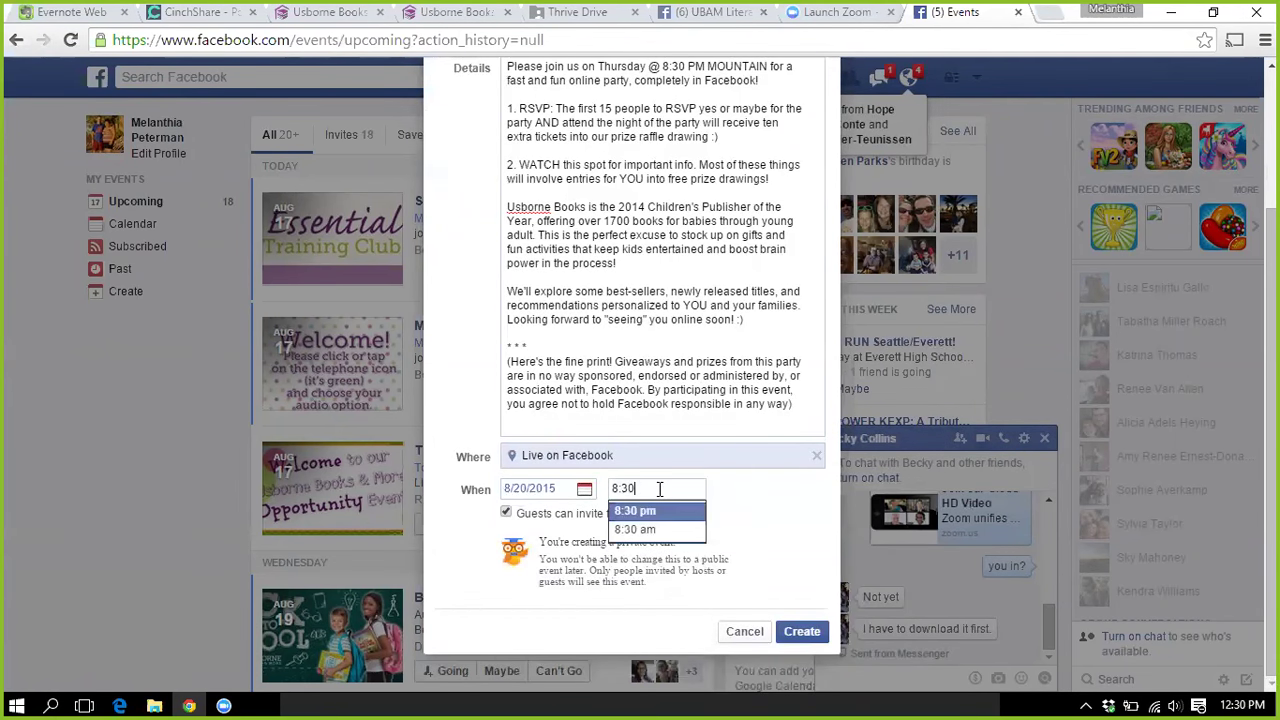
pyautogui.press('Return')
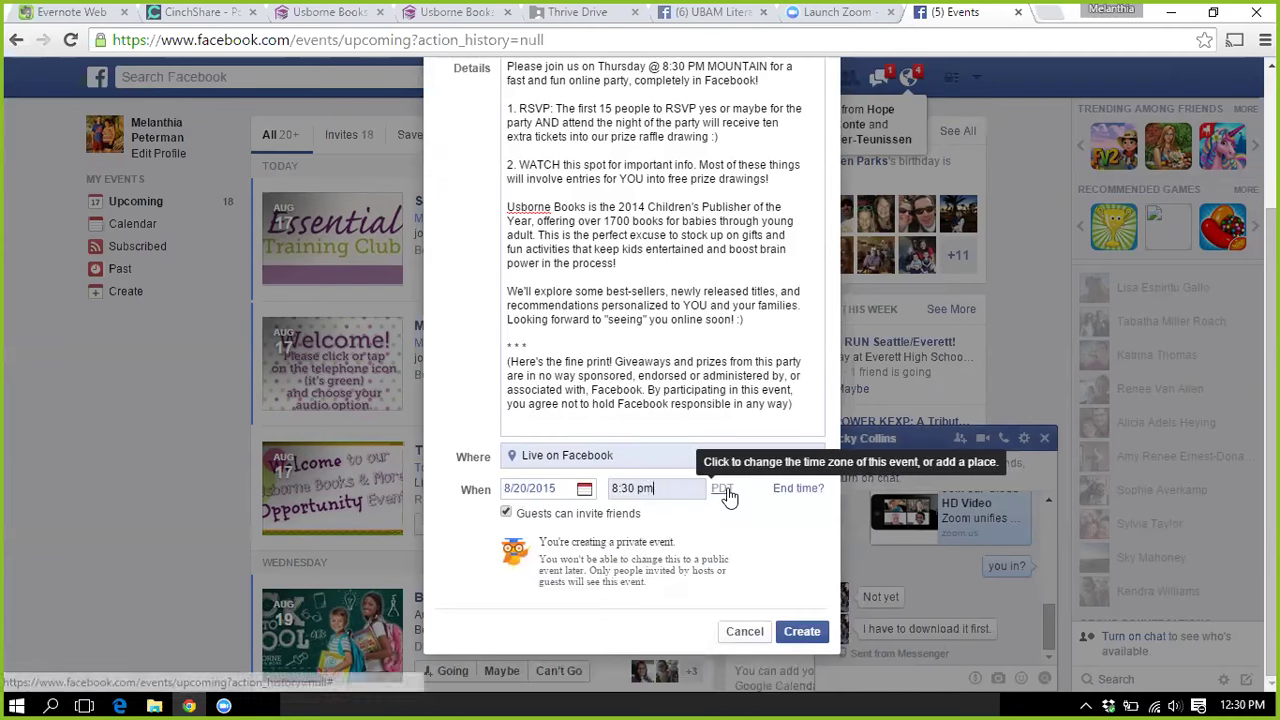
# - Change the time zone to Colorado Springs, CO and create the event
pyautogui.click(725, 490)
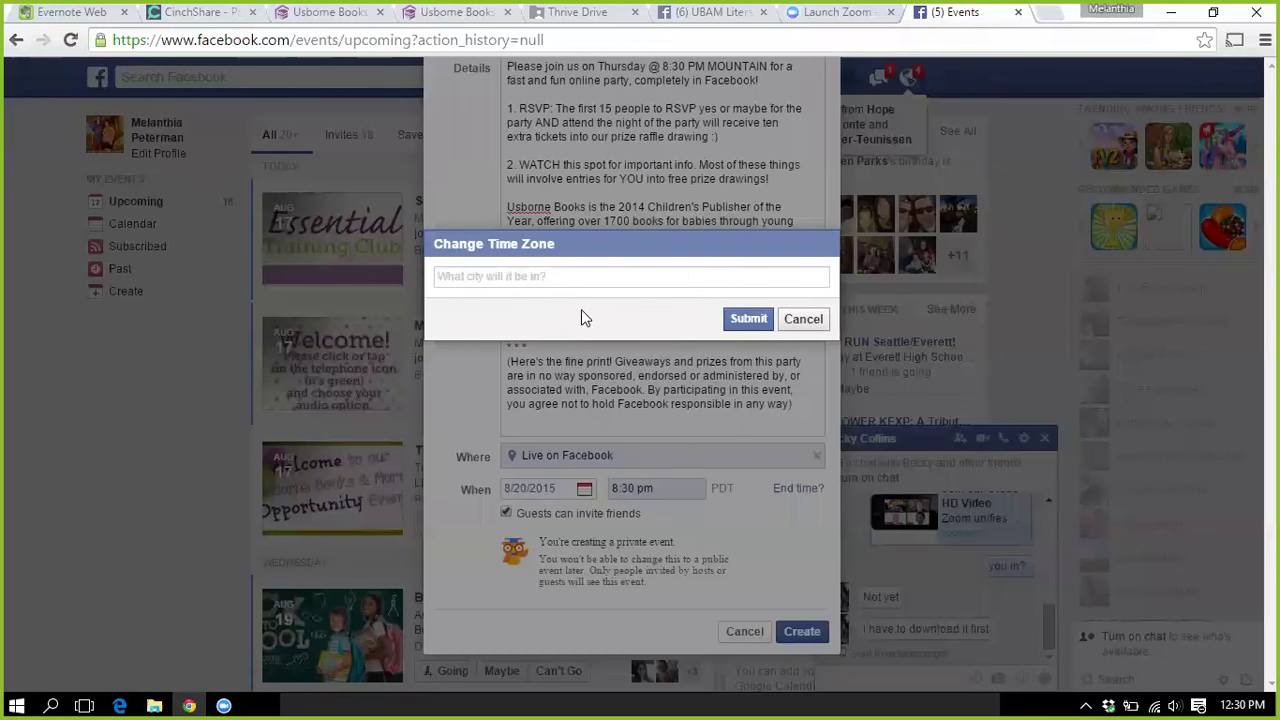
pyautogui.write('colorad')
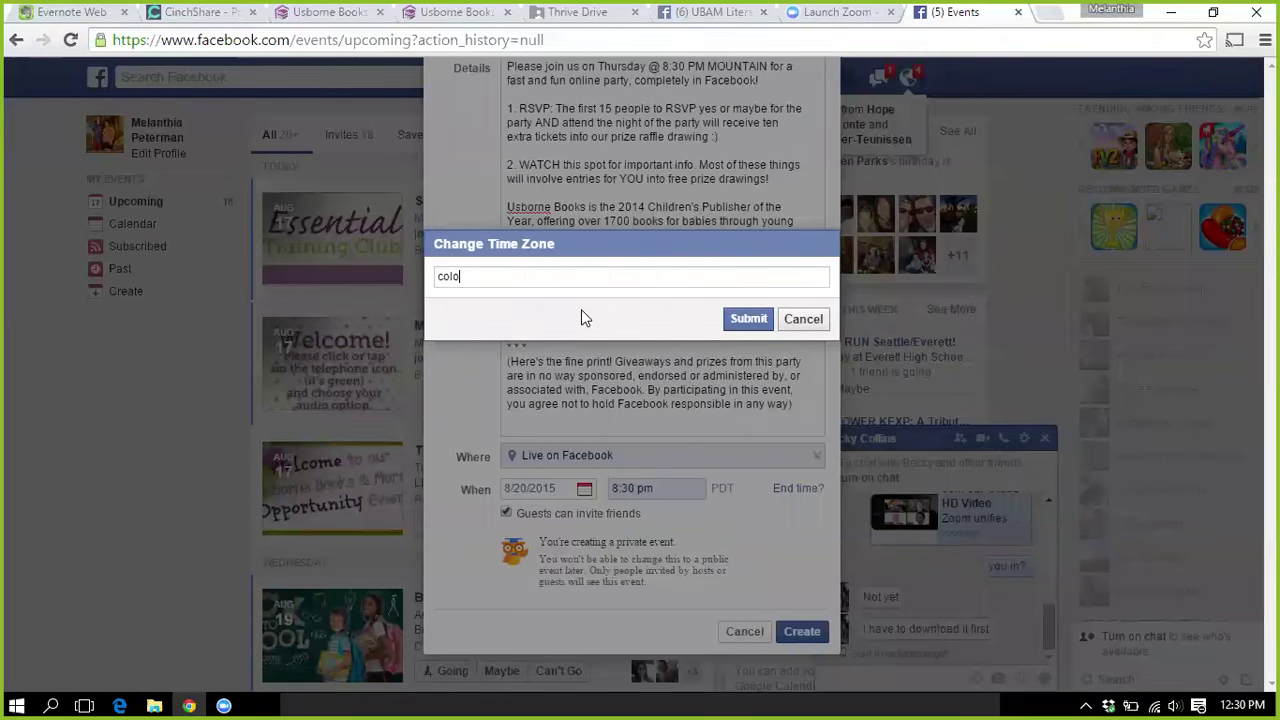
pyautogui.click(568, 302)
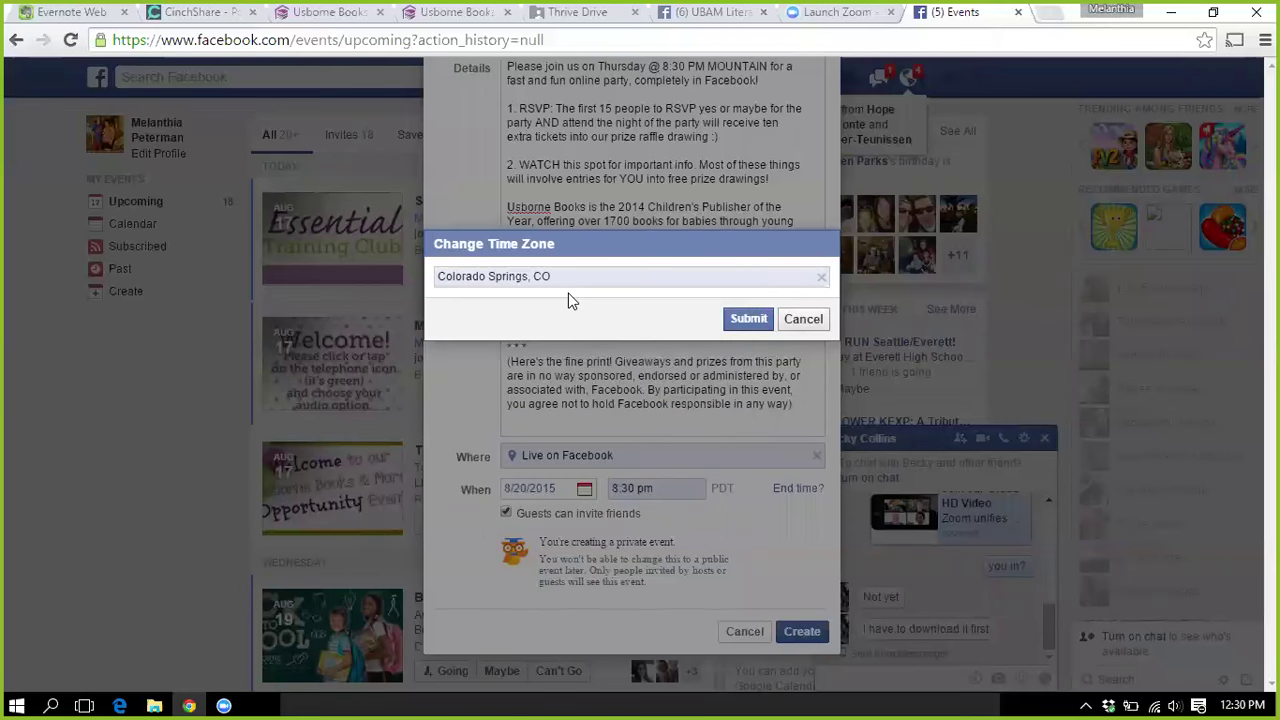
pyautogui.click(755, 320)
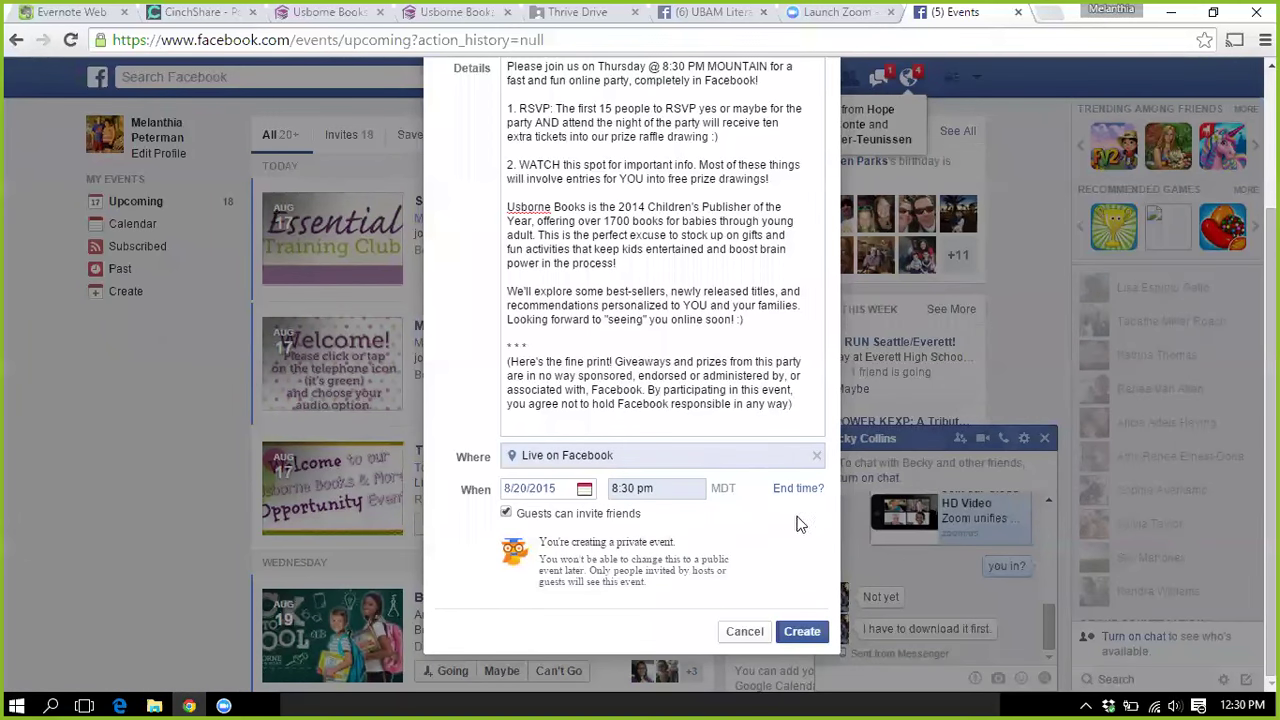
pyautogui.click(800, 632)
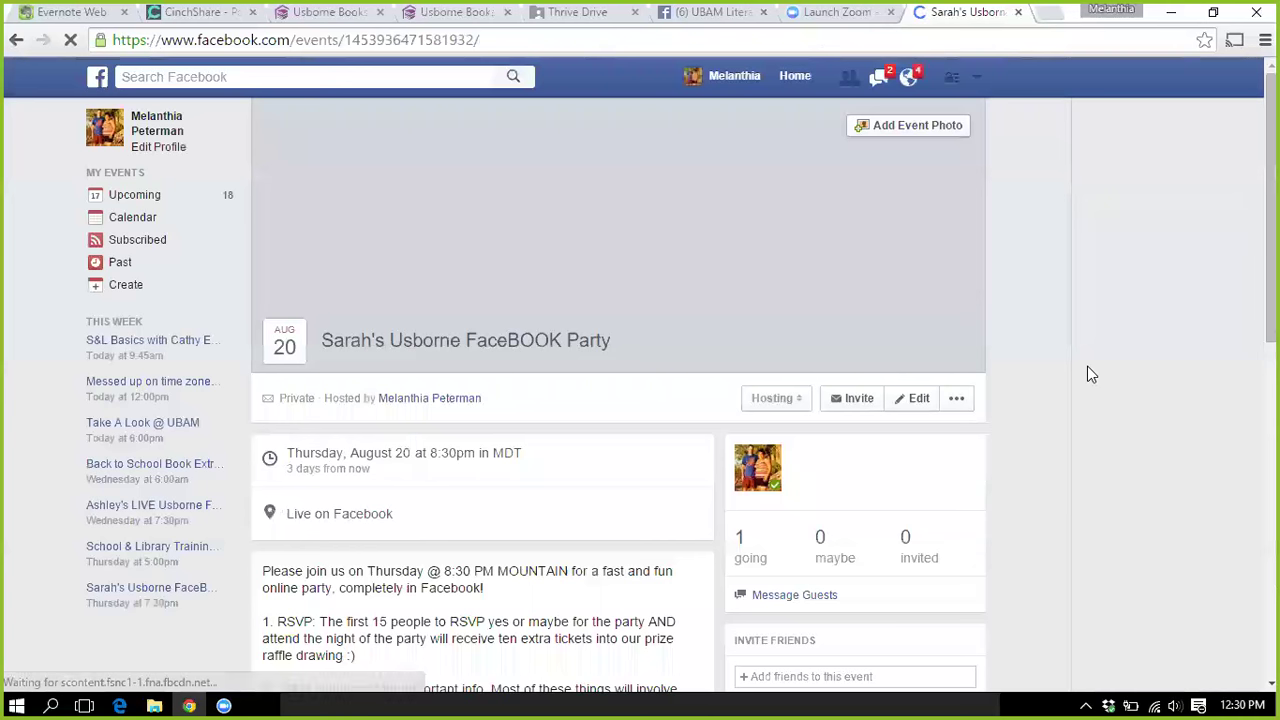
# - Scroll through the new event page to Posts and minimise the open chat window
pyautogui.scroll(-4, 1090, 373)
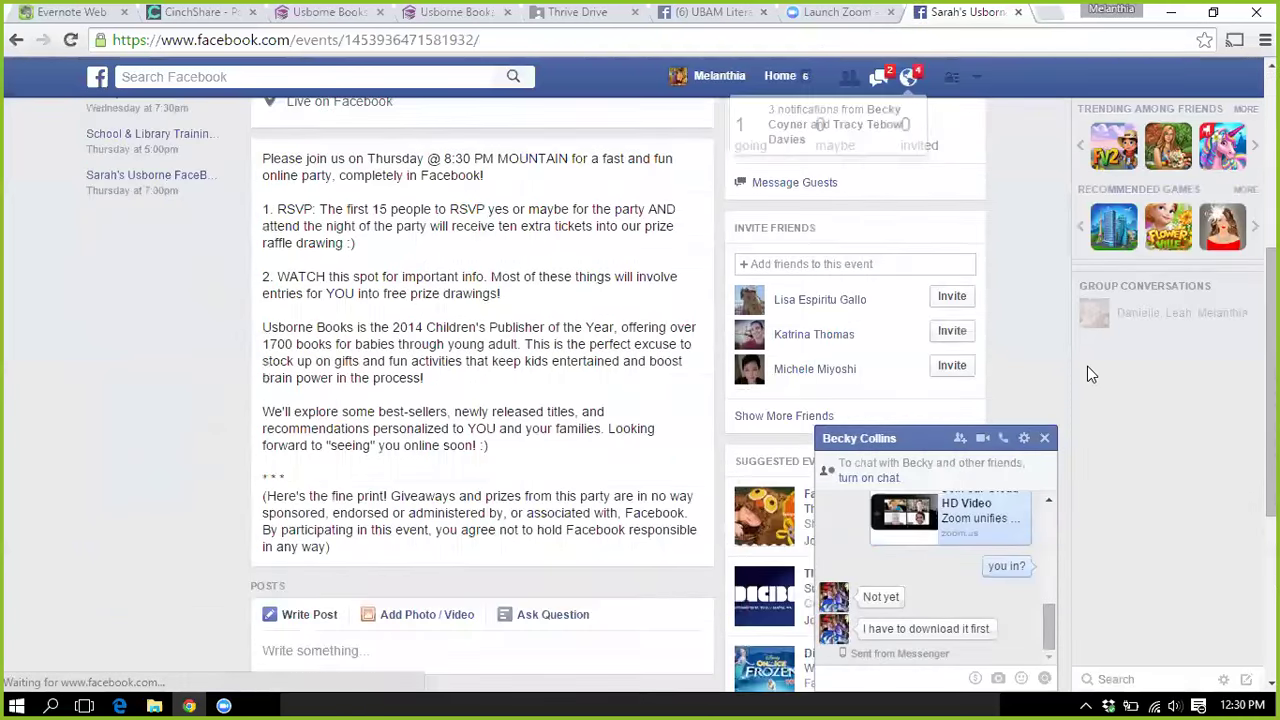
pyautogui.click(920, 438)
pyautogui.scroll(4, 920, 453)
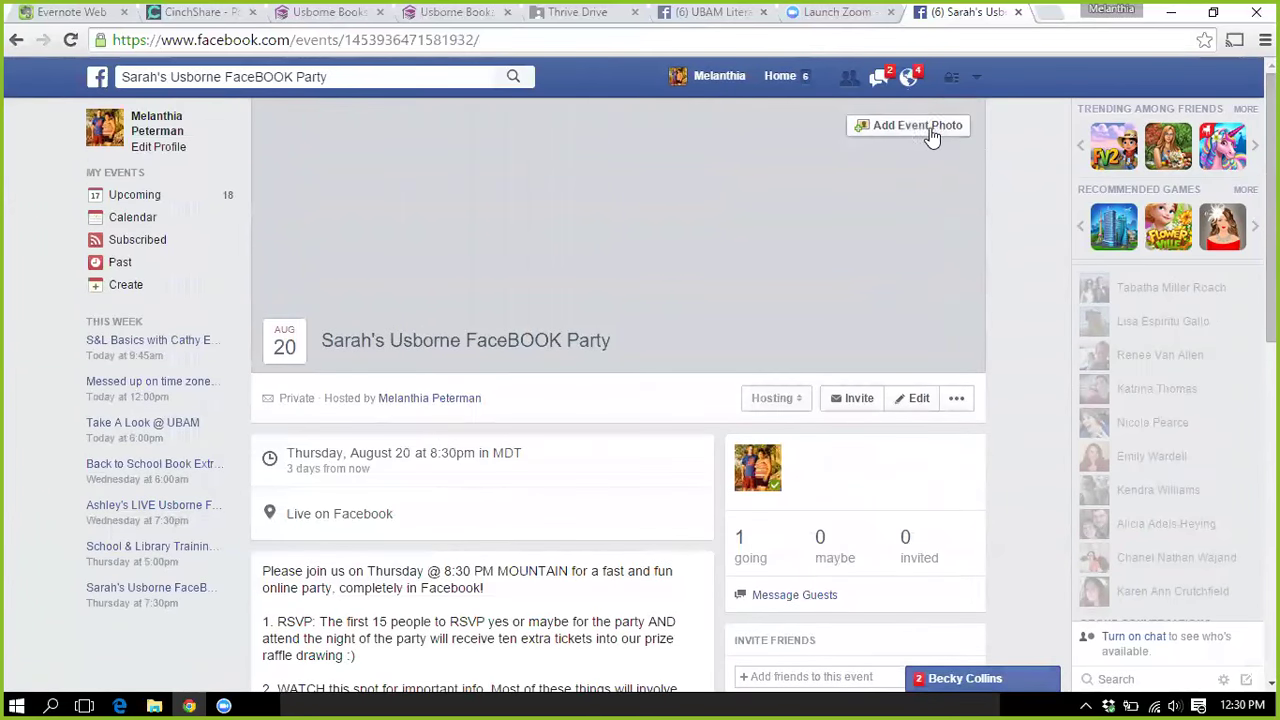
# - Upload the Raising a Reader Banner from Dropbox as the event cover photo and save it
pyautogui.click(928, 137)
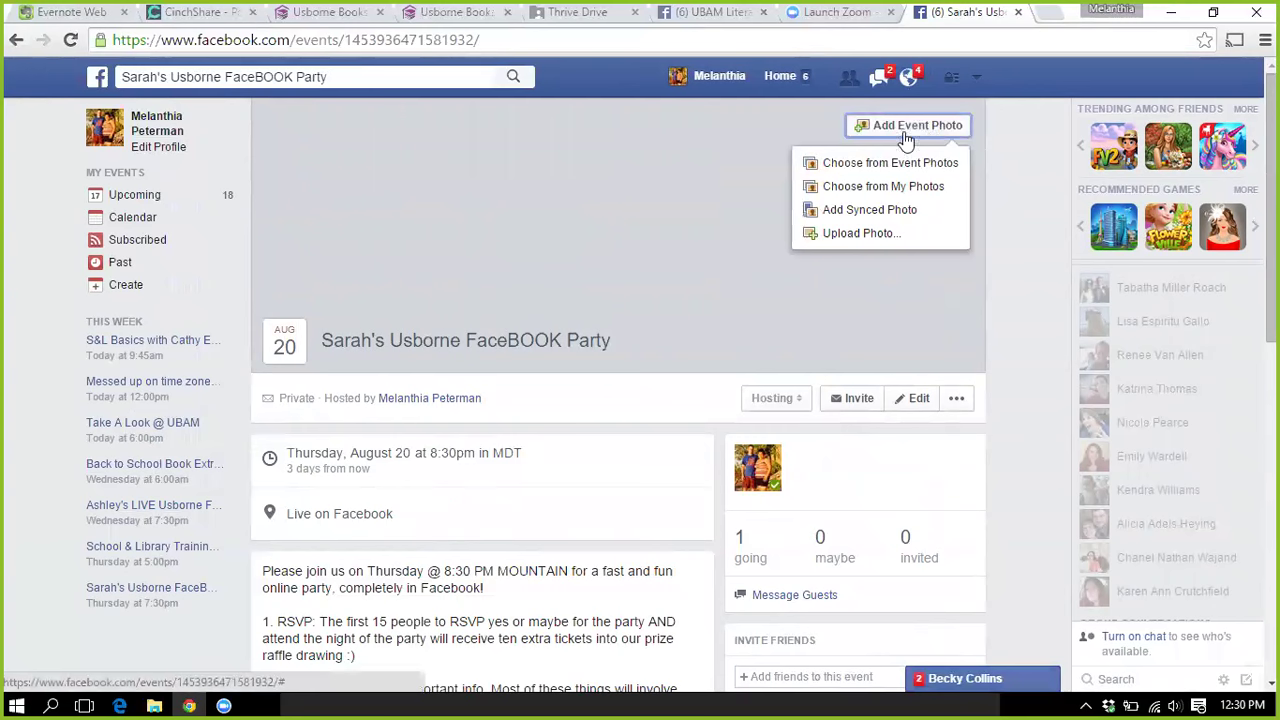
pyautogui.click(888, 236)
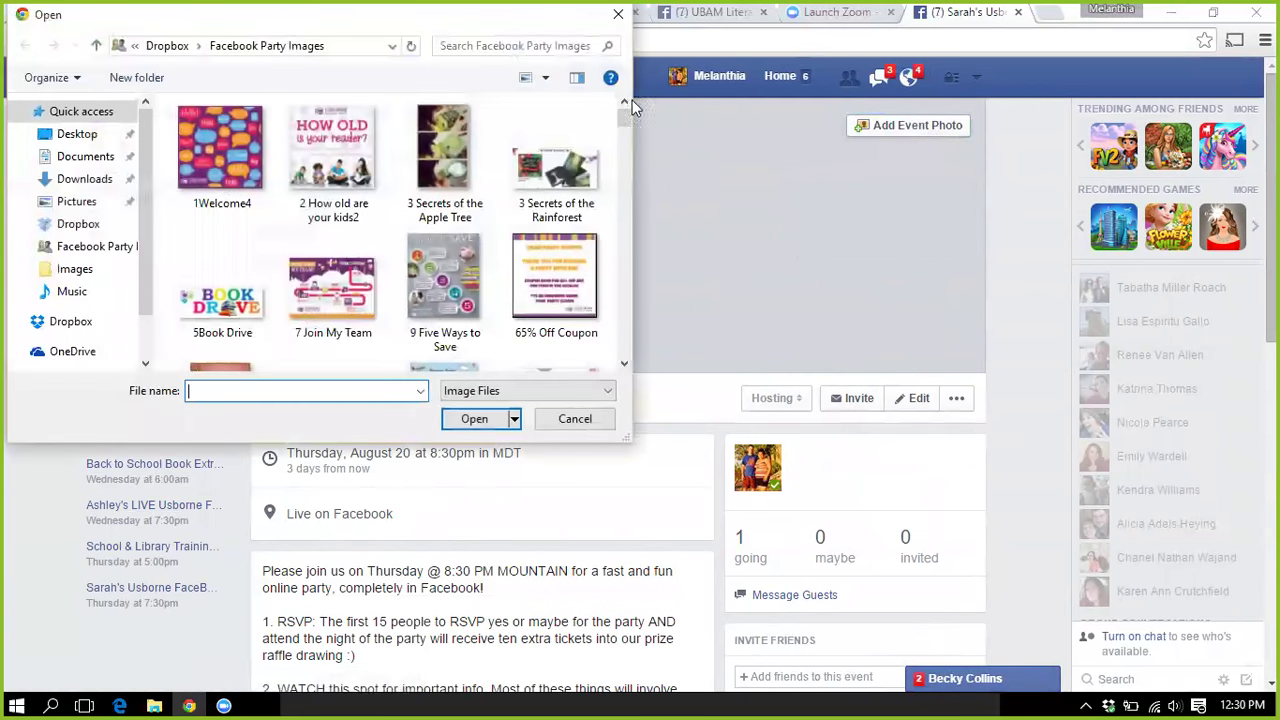
pyautogui.click(72, 322)
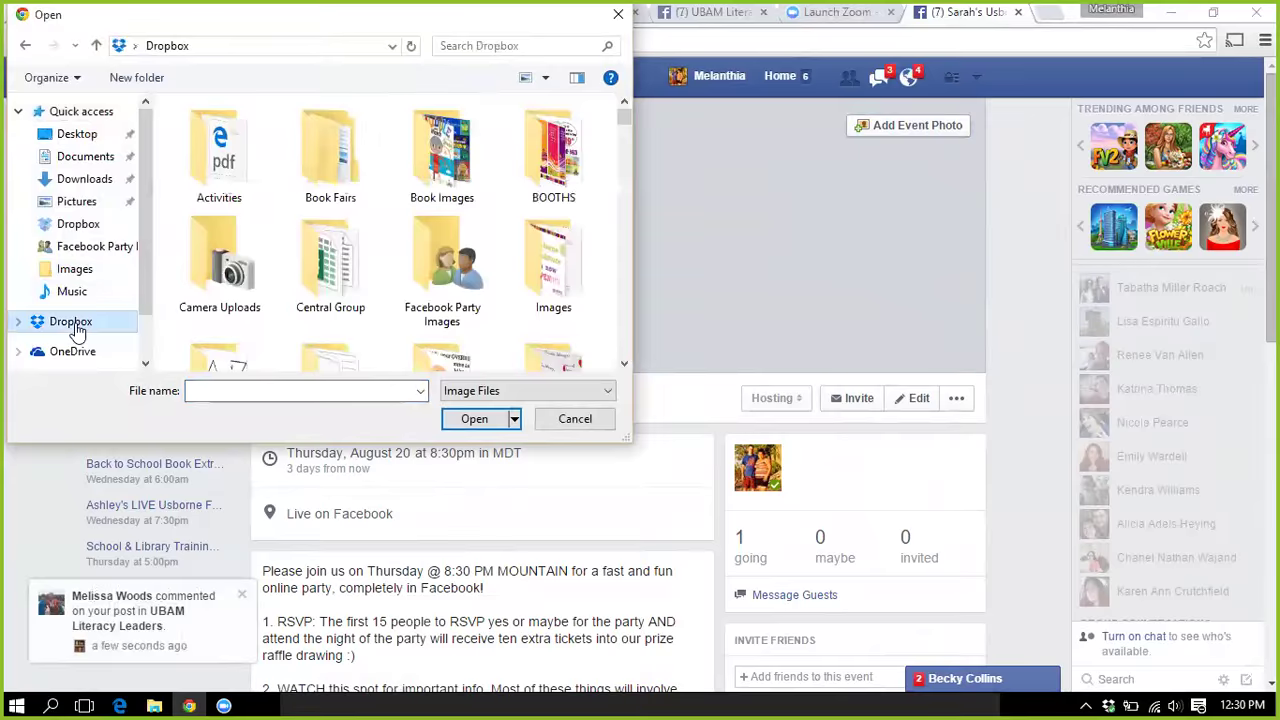
pyautogui.click(530, 45)
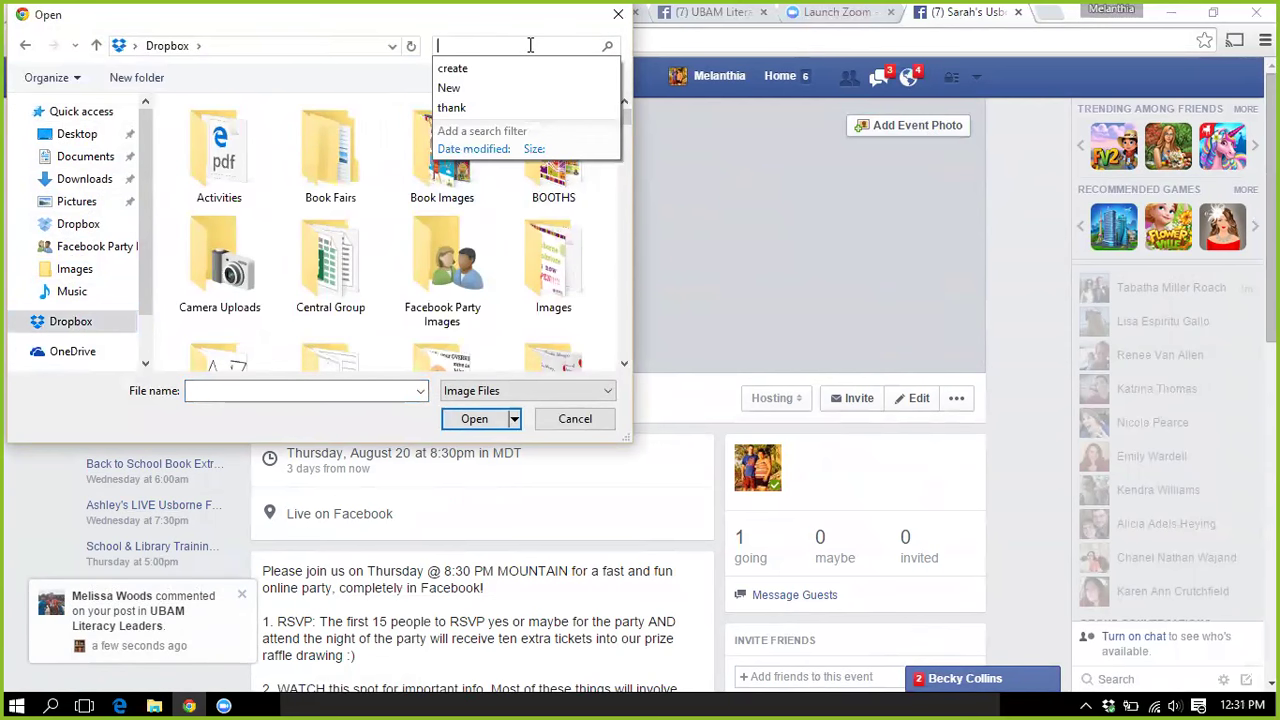
pyautogui.write('b')
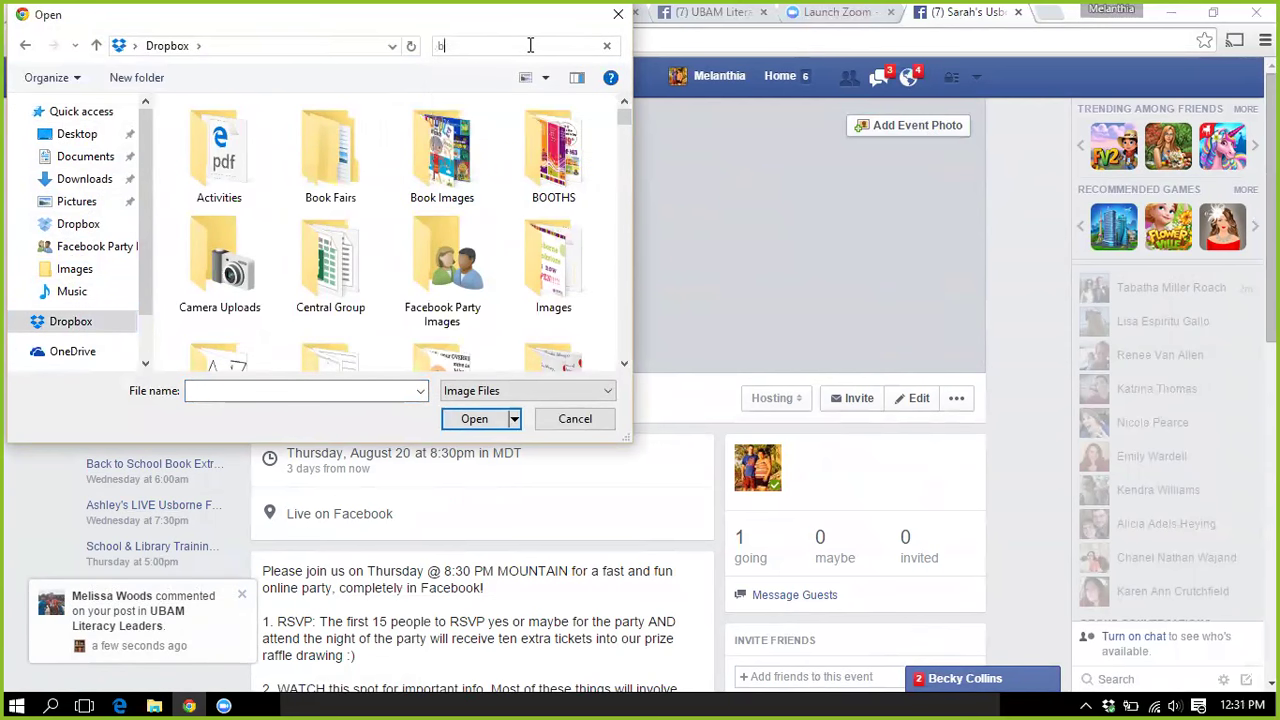
pyautogui.write('anner')
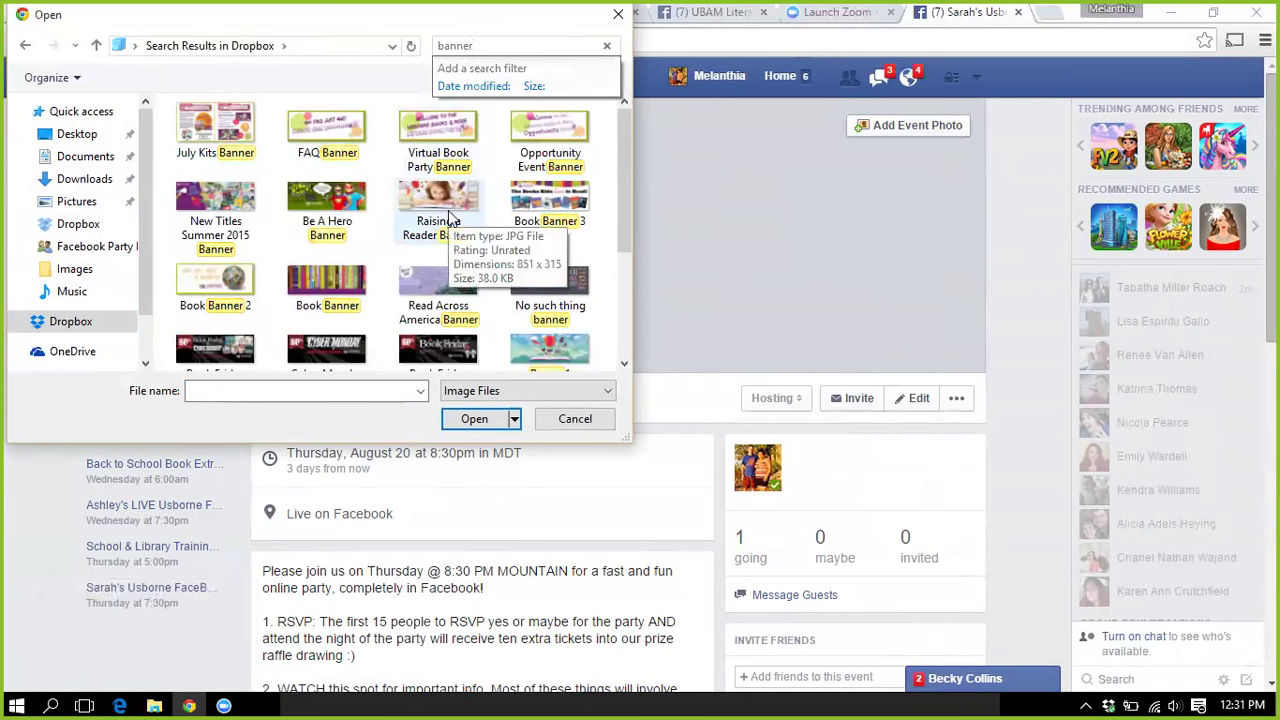
pyautogui.doubleClick(448, 218)
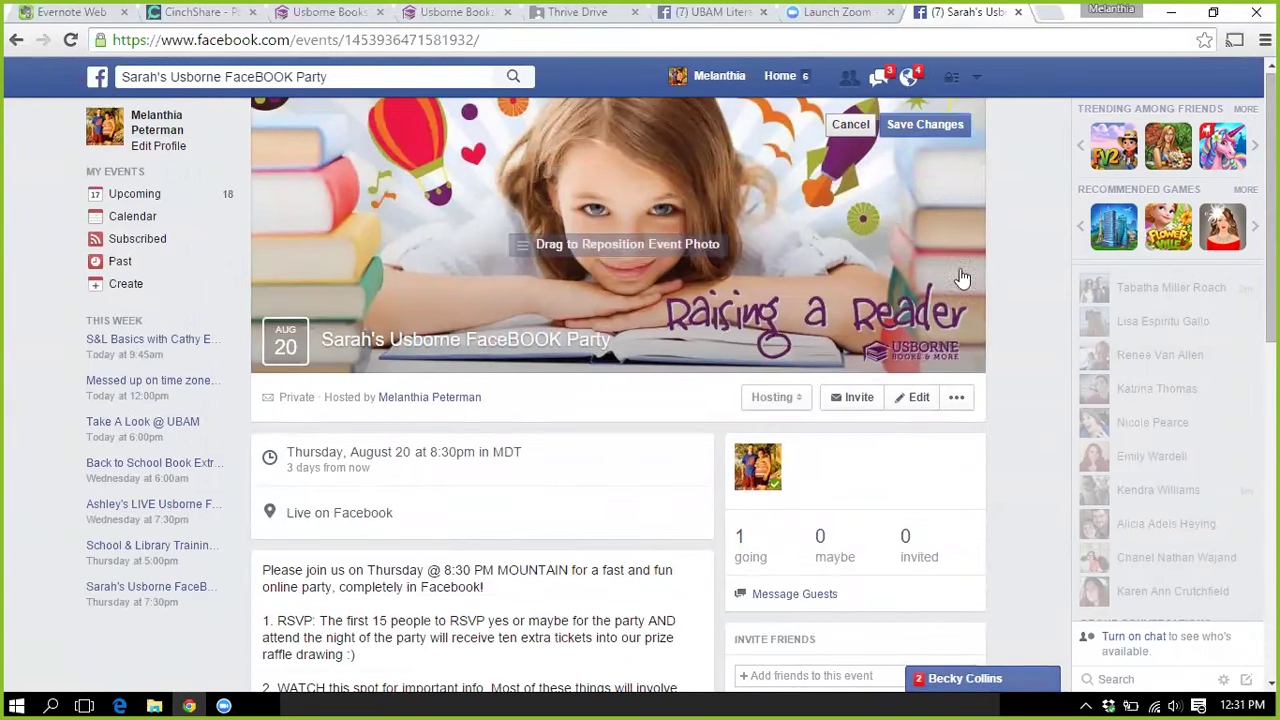
pyautogui.click(928, 125)
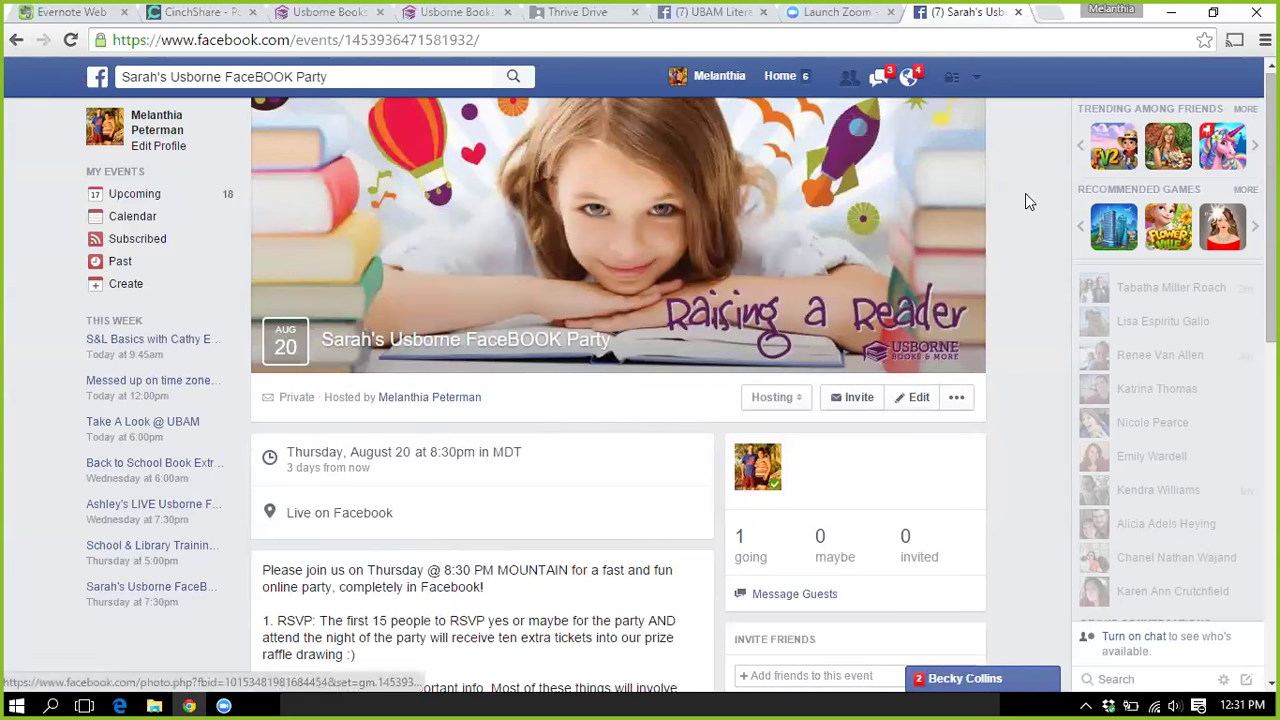
# - Scroll down the event page, then return to the Facebook Party Script note in Evernote
pyautogui.scroll(-2, 1030, 207)
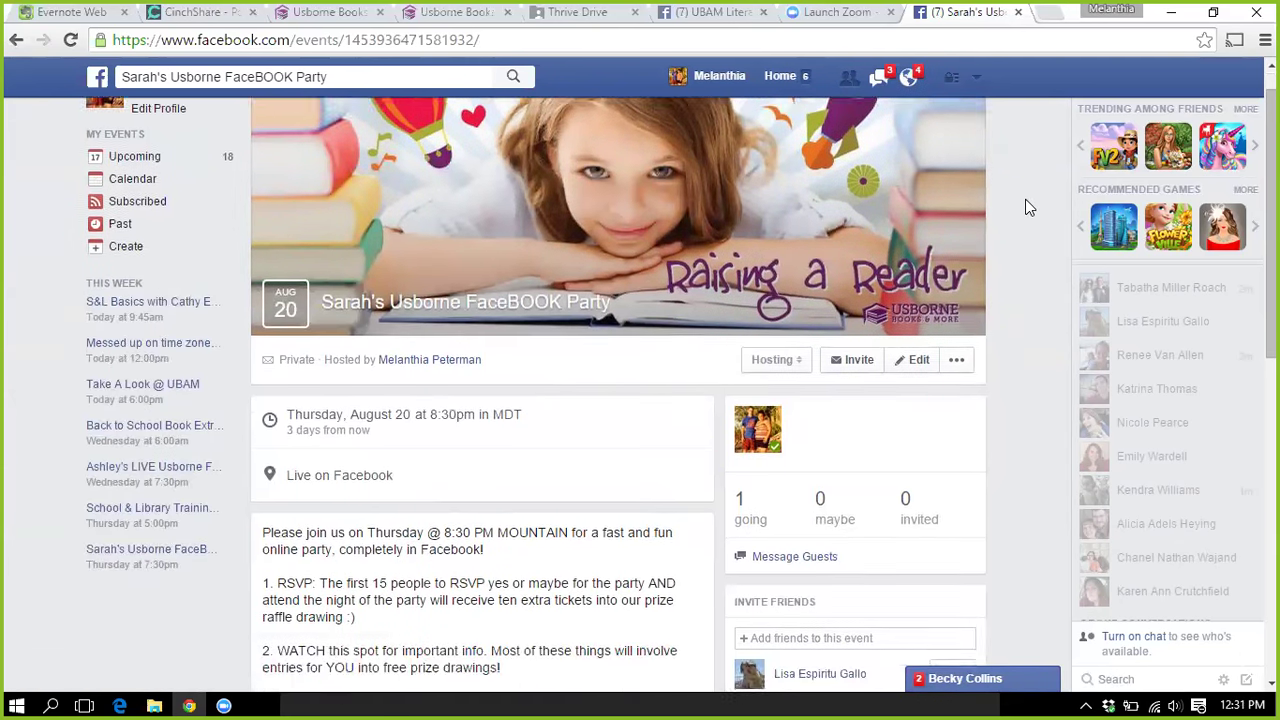
pyautogui.scroll(-2, 1030, 207)
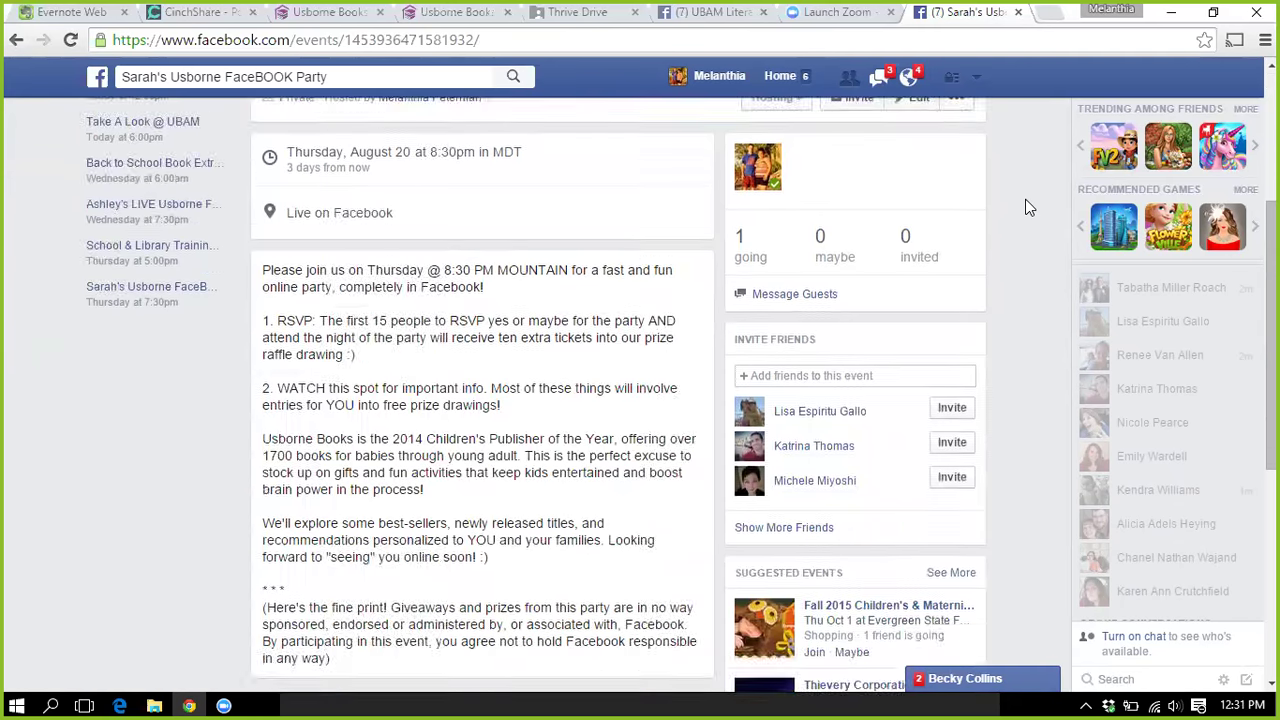
pyautogui.scroll(-4, 1030, 207)
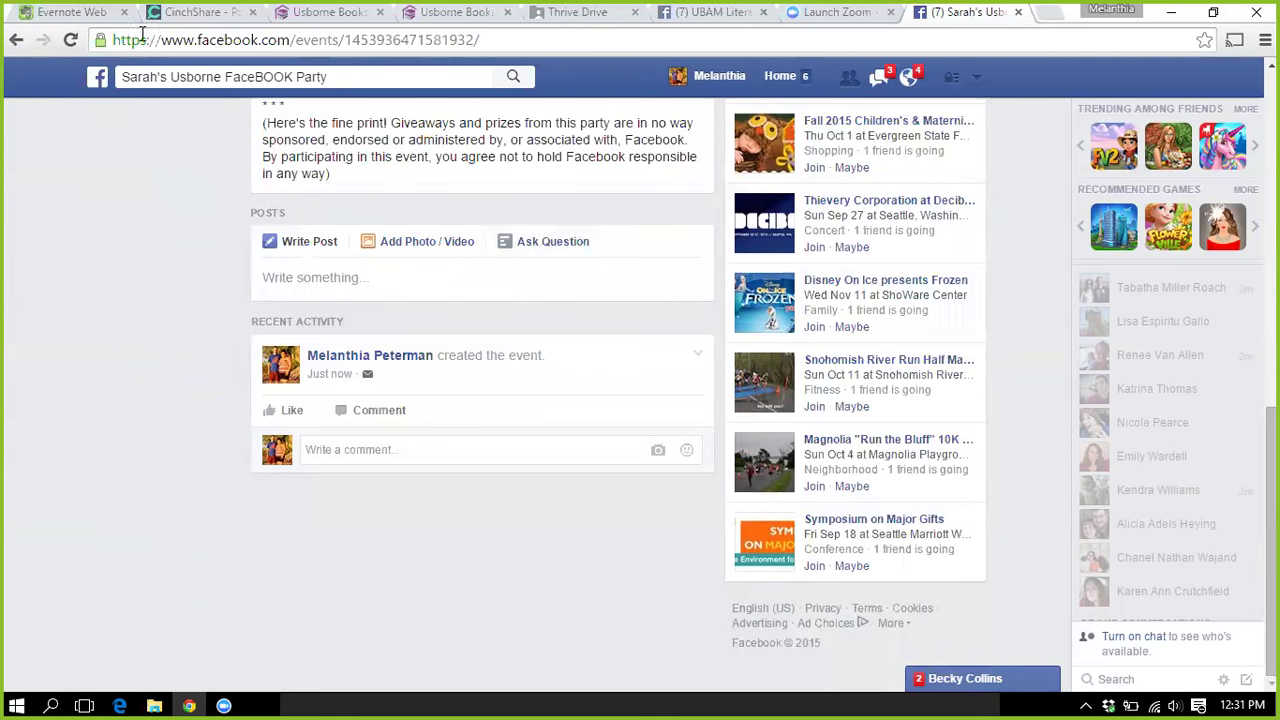
pyautogui.click(88, 13)
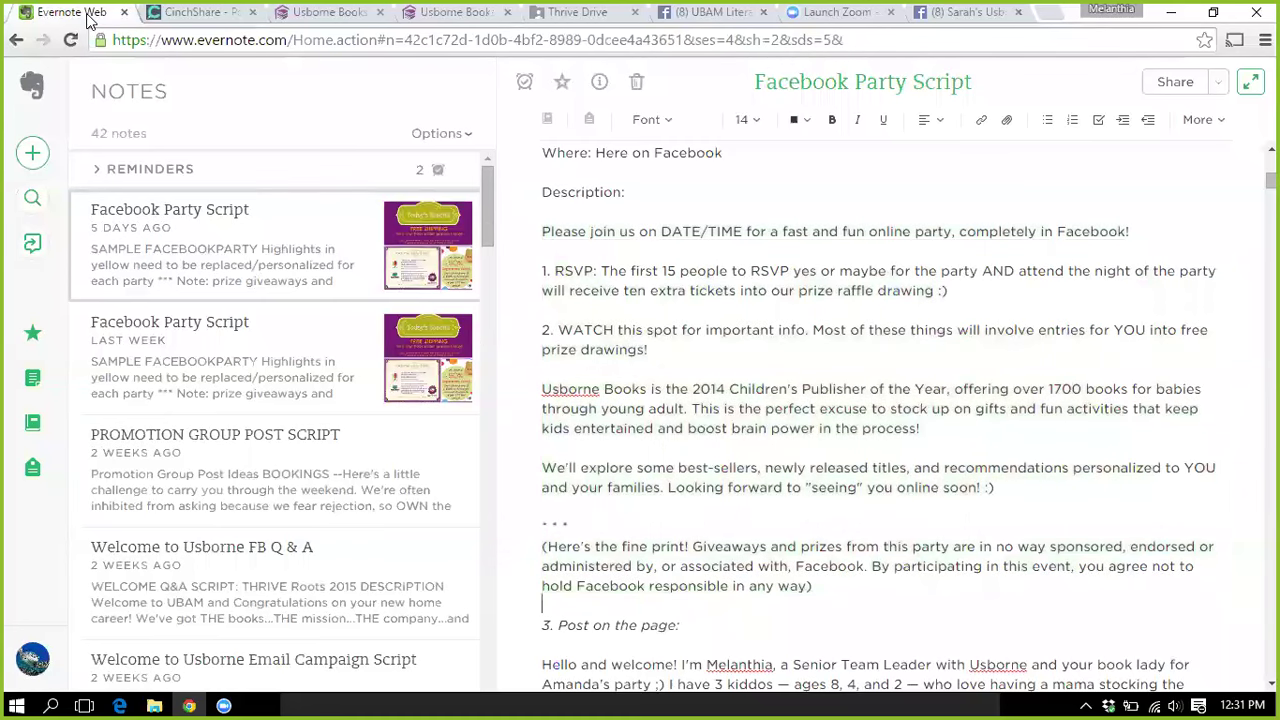
# - Read through the host communication messages in the party script note
pyautogui.press('Down')
pyautogui.press('Down')
pyautogui.press('Down')
pyautogui.press('Down')
pyautogui.press('Down')
pyautogui.press('Down')
pyautogui.press('Down')
pyautogui.press('Down')
pyautogui.press('Down')
pyautogui.press('Down')
pyautogui.press('Down')
pyautogui.press('Down')
pyautogui.press('Down')
pyautogui.press('Down')
pyautogui.press('Down')
pyautogui.press('Down')
pyautogui.press('Down')
pyautogui.press('Down')
pyautogui.press('Down')
pyautogui.press('Down')
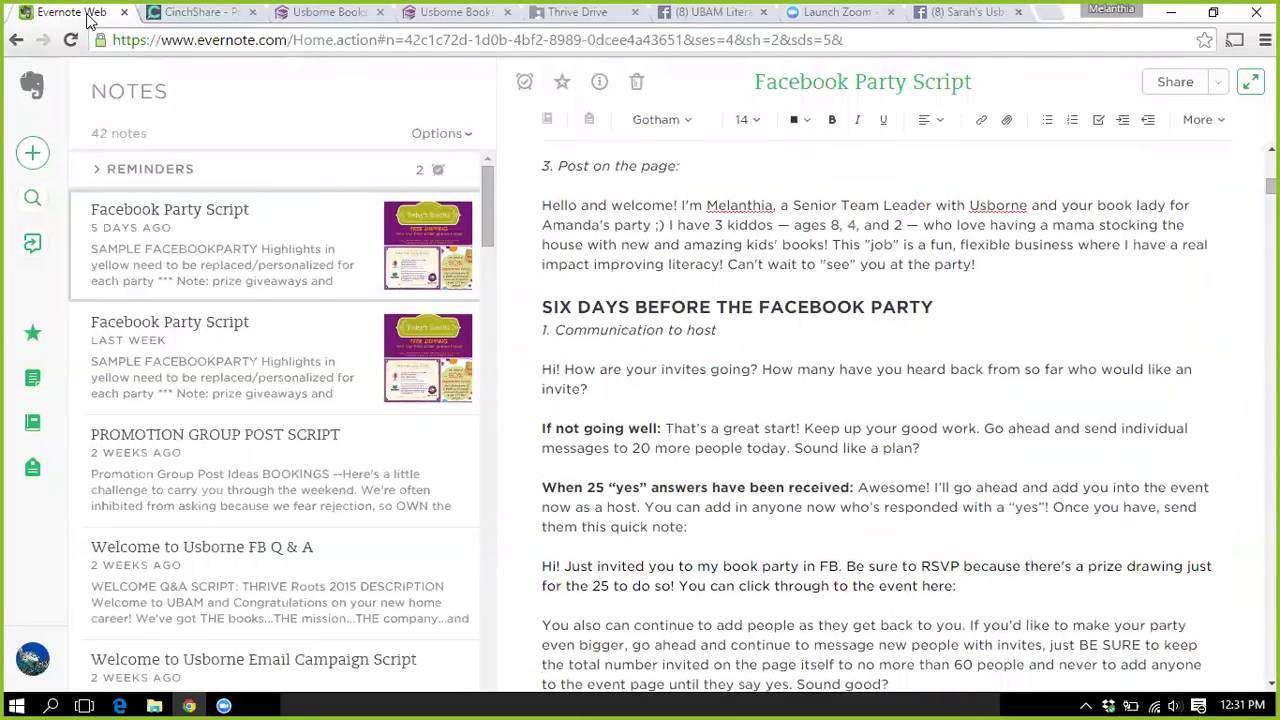
pyautogui.press('Up')
pyautogui.press('Up')
pyautogui.press('Up')
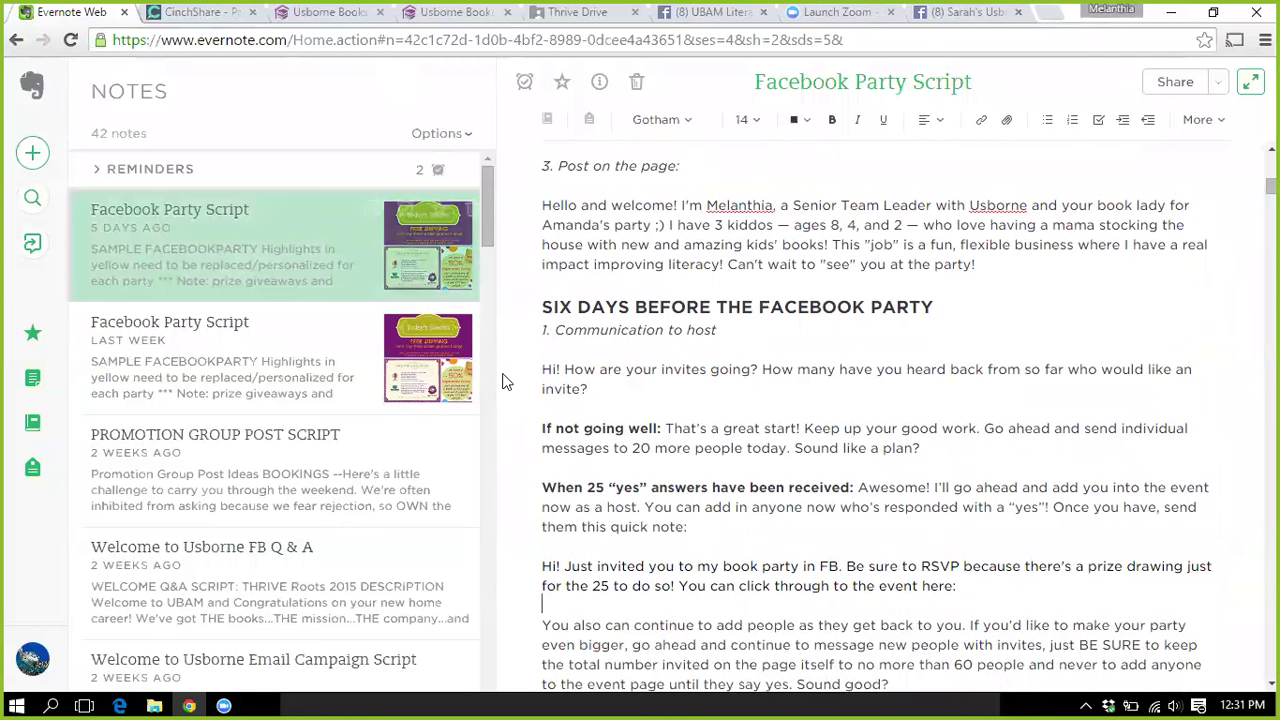
pyautogui.click(544, 344)
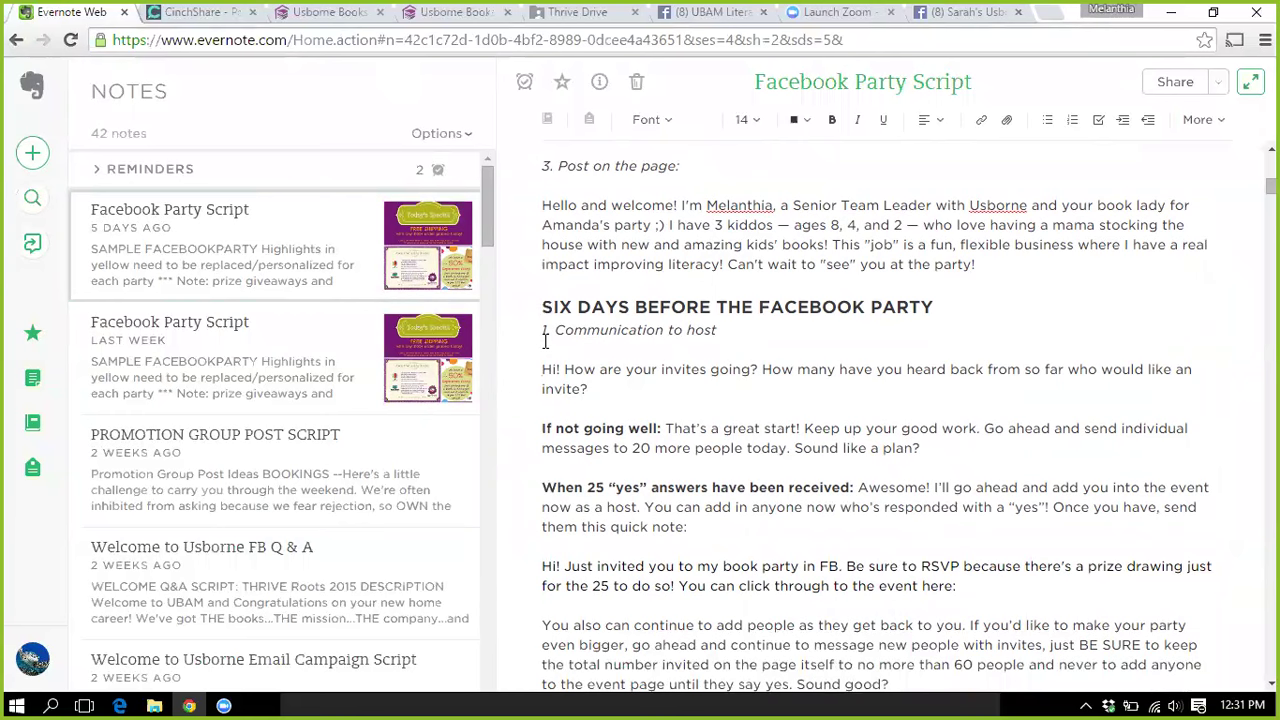
pyautogui.press('Down')
pyautogui.press('Down')
pyautogui.press('Down')
pyautogui.press('Down')
pyautogui.press('Down')
pyautogui.press('Down')
pyautogui.press('Down')
pyautogui.press('Down')
pyautogui.press('Down')
pyautogui.press('Down')
pyautogui.press('Down')
pyautogui.press('Down')
pyautogui.press('Down')
pyautogui.press('Down')
pyautogui.press('Down')
pyautogui.press('Down')
pyautogui.press('Down')
pyautogui.press('Down')
pyautogui.press('Up')
pyautogui.press('Up')
pyautogui.press('Up')
pyautogui.press('Up')
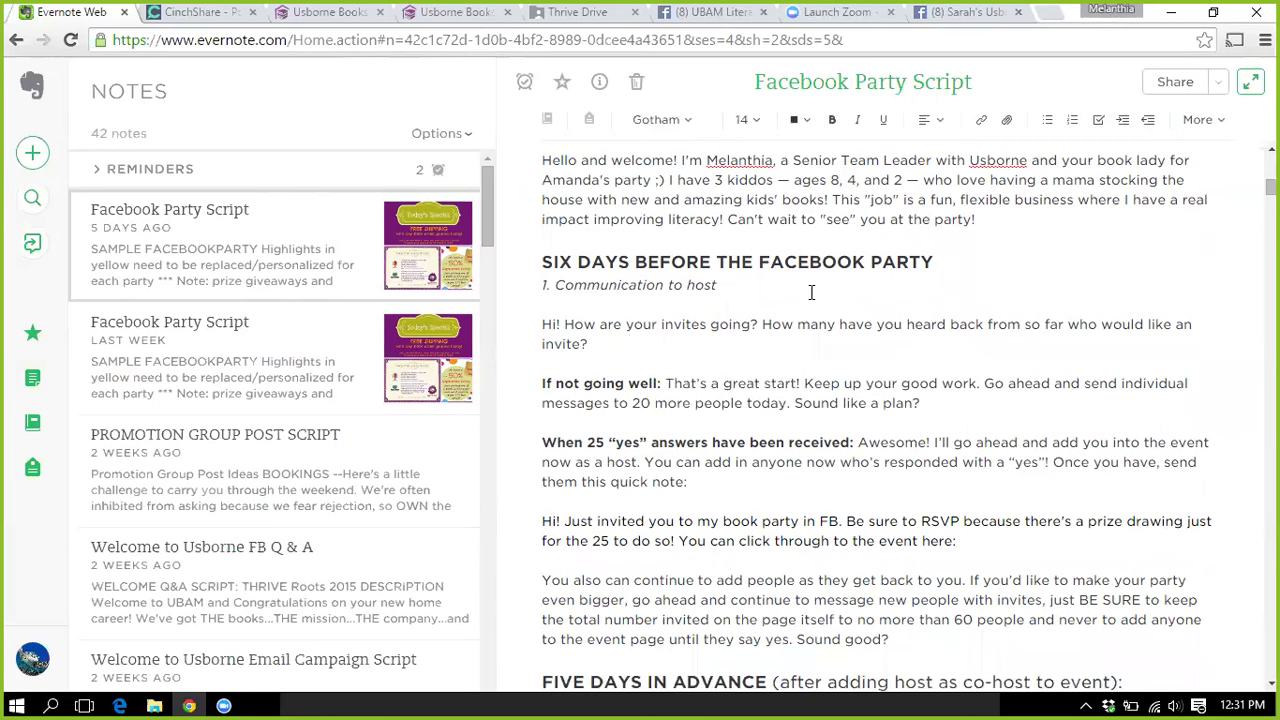
pyautogui.tripleClick(674, 374)
pyautogui.press('Down')
pyautogui.press('Down')
pyautogui.press('Down')
pyautogui.press('Down')
pyautogui.press('Down')
pyautogui.press('Down')
pyautogui.press('Down')
pyautogui.press('Down')
pyautogui.press('Down')
pyautogui.press('Down')
pyautogui.press('Down')
pyautogui.press('Down')
pyautogui.press('Down')
pyautogui.press('Down')
pyautogui.press('Down')
pyautogui.press('Down')
pyautogui.press('Down')
pyautogui.press('Down')
pyautogui.press('Down')
pyautogui.press('Down')
pyautogui.press('Down')
pyautogui.press('Down')
pyautogui.press('Down')
pyautogui.press('Down')
pyautogui.press('Down')
pyautogui.press('Down')
pyautogui.press('Down')
pyautogui.press('Down')
pyautogui.press('Down')
pyautogui.press('Down')
pyautogui.press('Down')
pyautogui.press('Down')
pyautogui.press('Down')
pyautogui.press('Down')
pyautogui.press('Down')
pyautogui.press('Down')
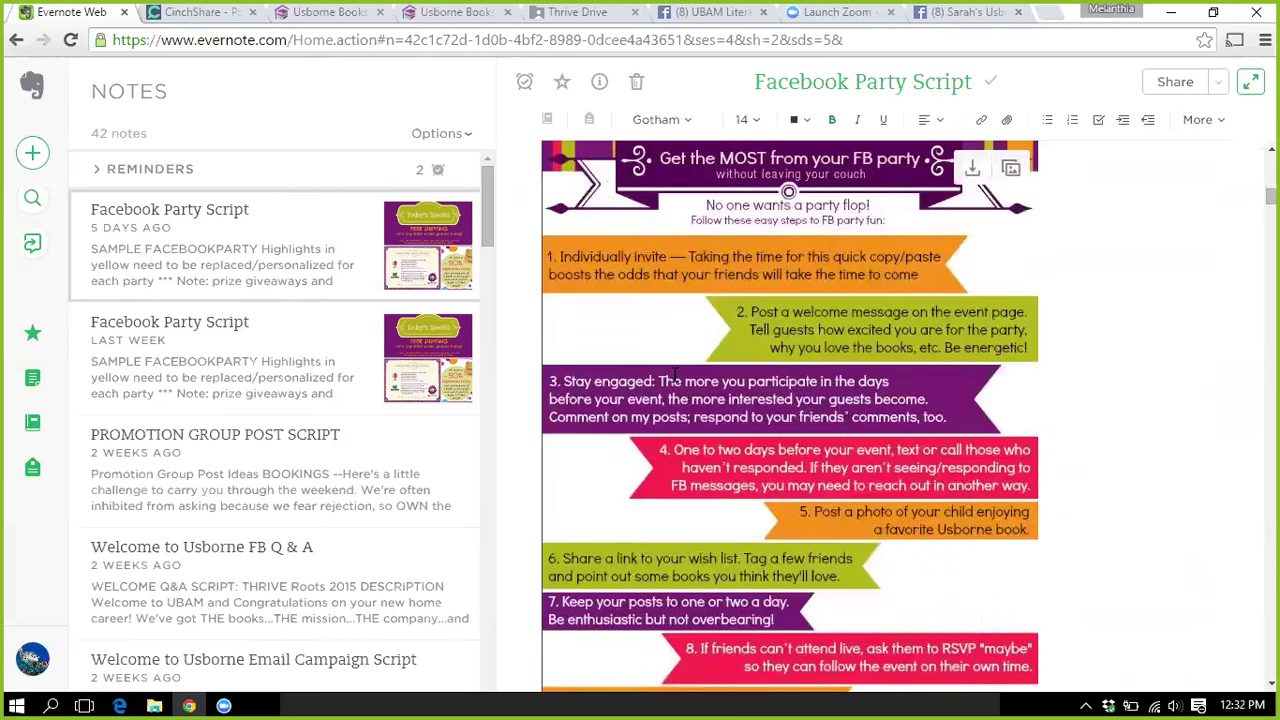
pyautogui.press('Up')
pyautogui.press('Up')
pyautogui.press('Up')
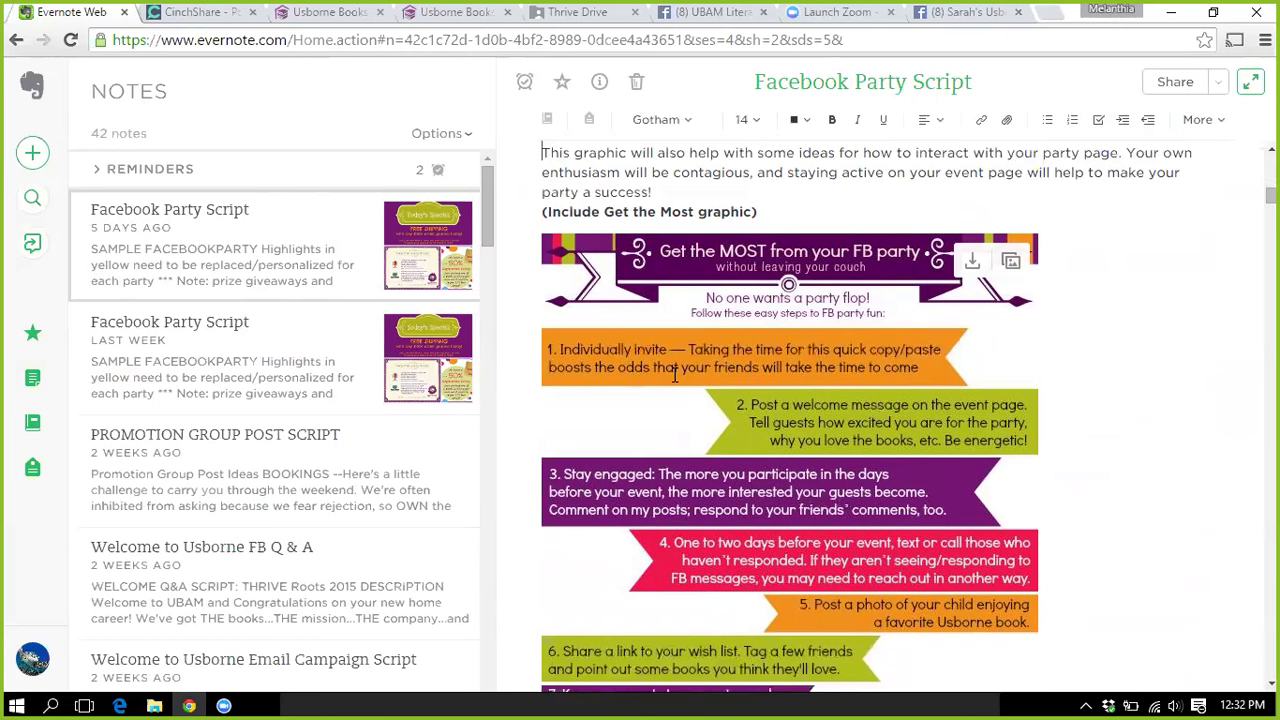
# - Select the 'Hello and welcome!' paragraph under 3. Post on the page, then return to Facebook
pyautogui.press('pagedown')
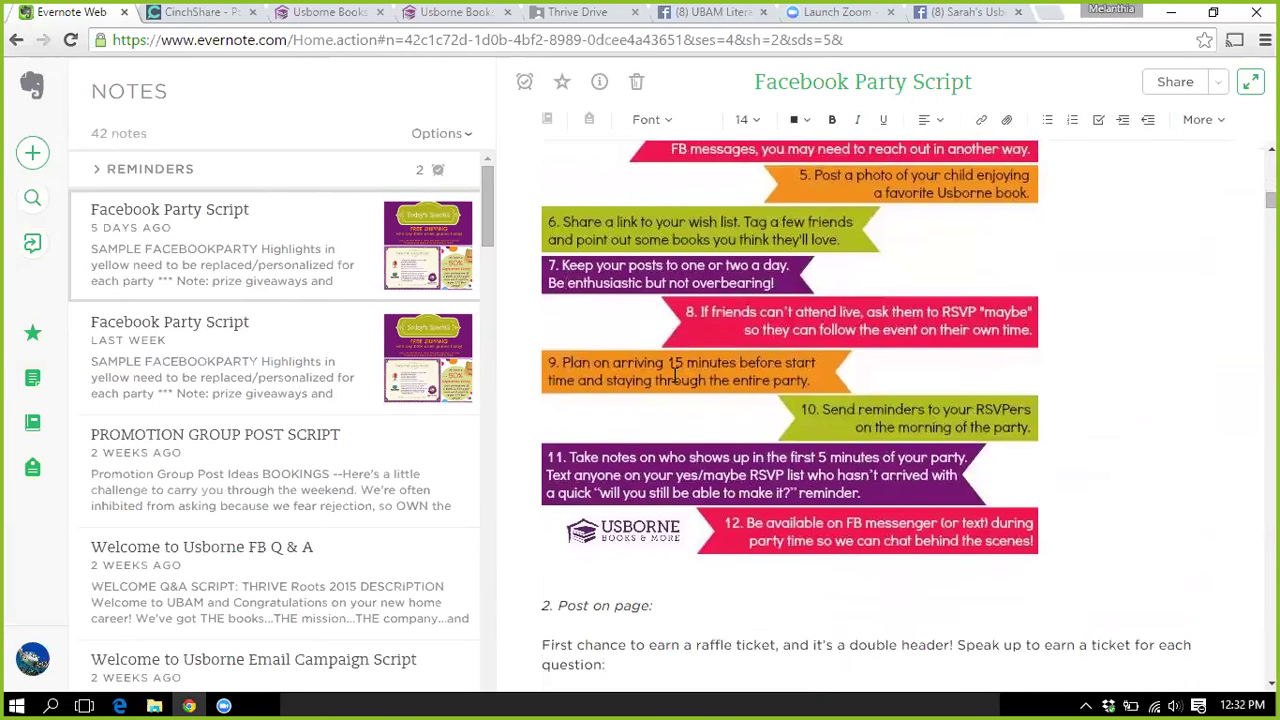
pyautogui.press('Down')
pyautogui.press('Down')
pyautogui.press('Down')
pyautogui.press('Down')
pyautogui.press('Down')
pyautogui.press('Down')
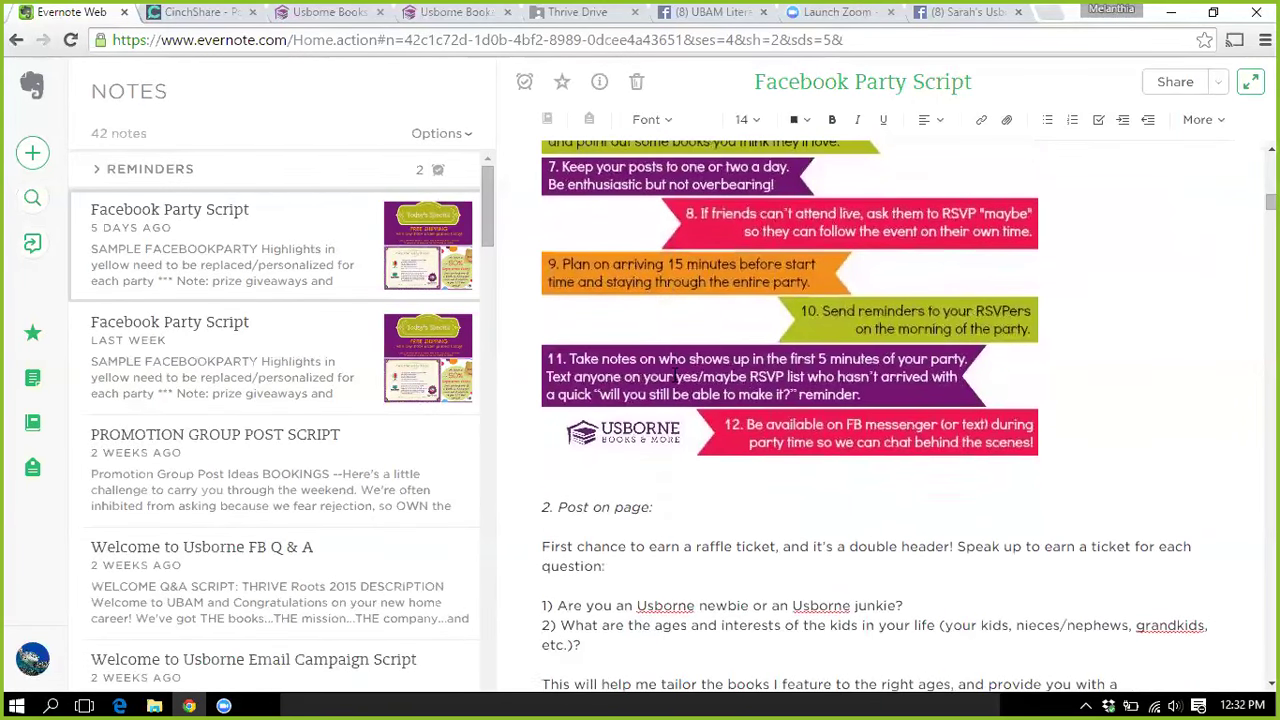
pyautogui.press('pagedown')
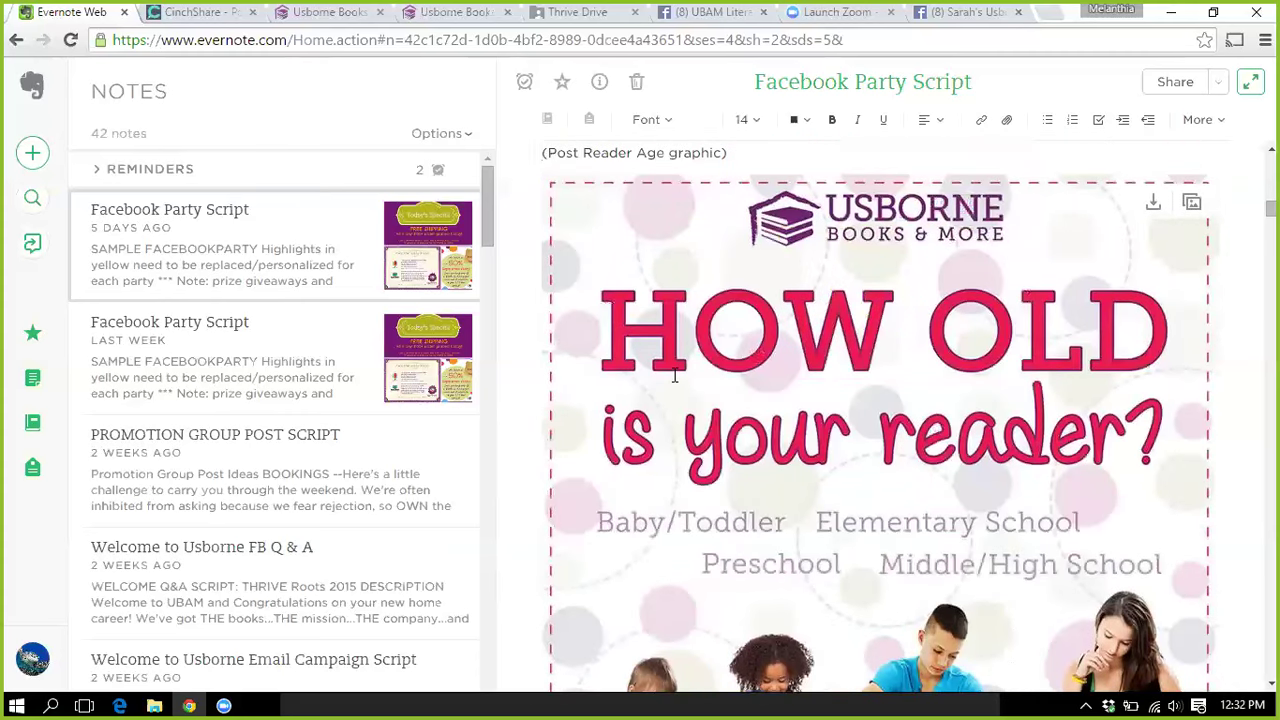
pyautogui.press('pageup')
pyautogui.press('pageup')
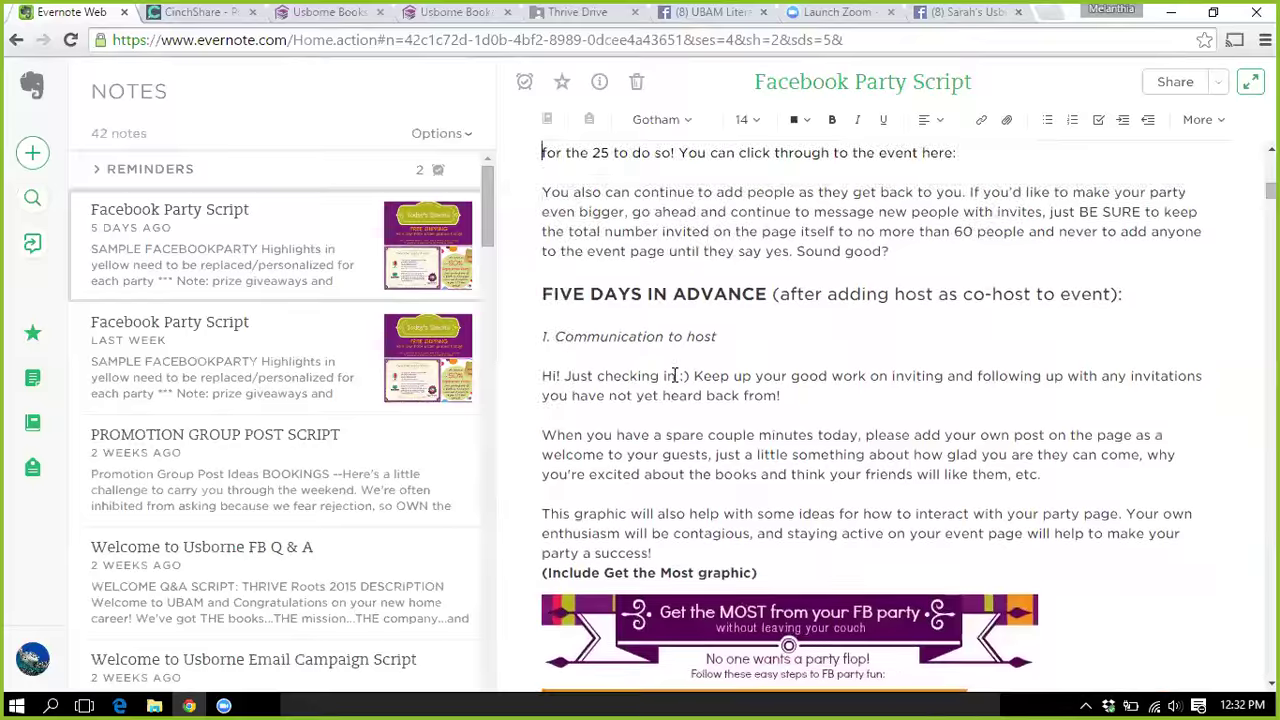
pyautogui.press('Up')
pyautogui.press('Up')
pyautogui.press('Up')
pyautogui.press('Up')
pyautogui.press('Up')
pyautogui.press('Up')
pyautogui.press('Up')
pyautogui.press('Up')
pyautogui.press('Up')
pyautogui.press('Up')
pyautogui.press('Up')
pyautogui.press('Up')
pyautogui.press('Up')
pyautogui.press('Up')
pyautogui.press('Up')
pyautogui.press('Up')
pyautogui.press('Up')
pyautogui.press('Up')
pyautogui.press('Up')
pyautogui.press('Up')
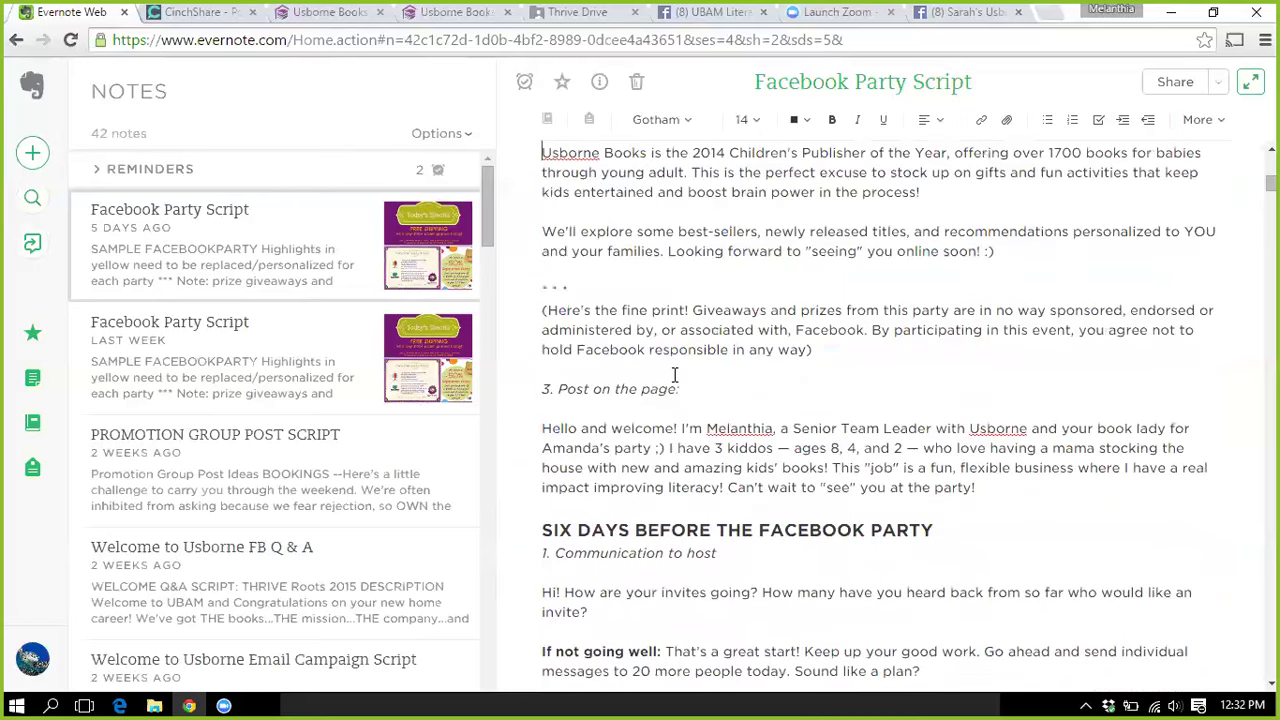
pyautogui.press('Down')
pyautogui.press('Down')
pyautogui.press('Down')
pyautogui.press('Down')
pyautogui.press('Down')
pyautogui.press('Down')
pyautogui.press('Down')
pyautogui.moveTo(542, 427); pyautogui.dragTo(988, 487)
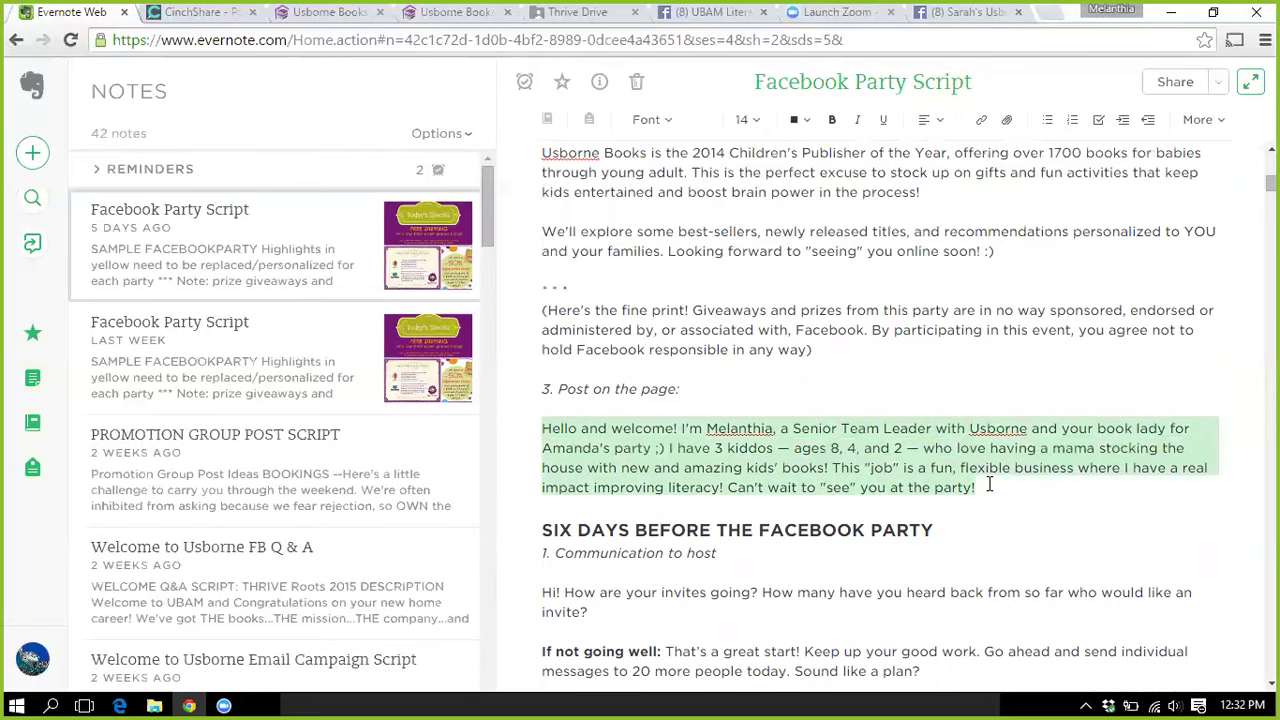
pyautogui.click(932, 12)
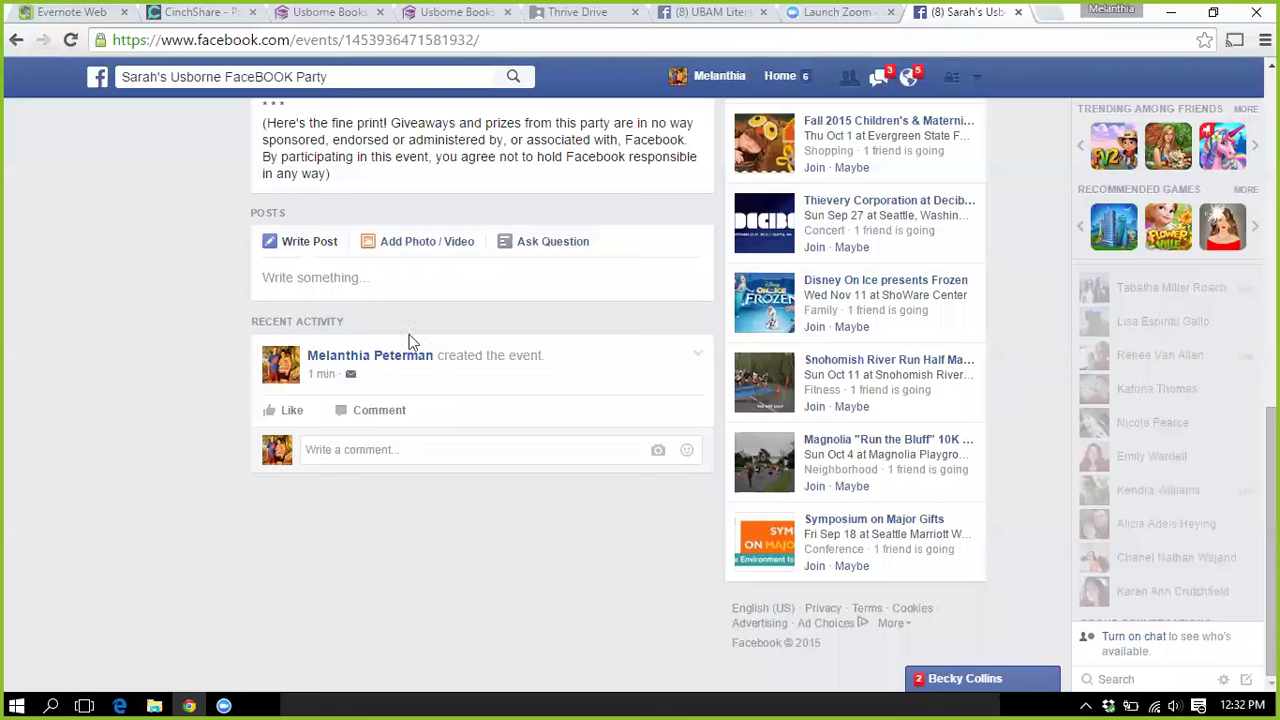
# - Paste the welcome paragraph into a new event post and attach the Top Pot photo
pyautogui.click(395, 276)
pyautogui.write('Hello and welcome! I\'m Melanthia, a Senior Team Leader with Usborne and your book lady for Amanda\'s party :) I have 3 kiddos — ages 8, 4, and 2 — who love having a mama stocking the house with new and amazing kids\' books! This "job" is a fun, flexible business where I have a real impact fostering literacy! Can\'t wait to "see" you at the party!')
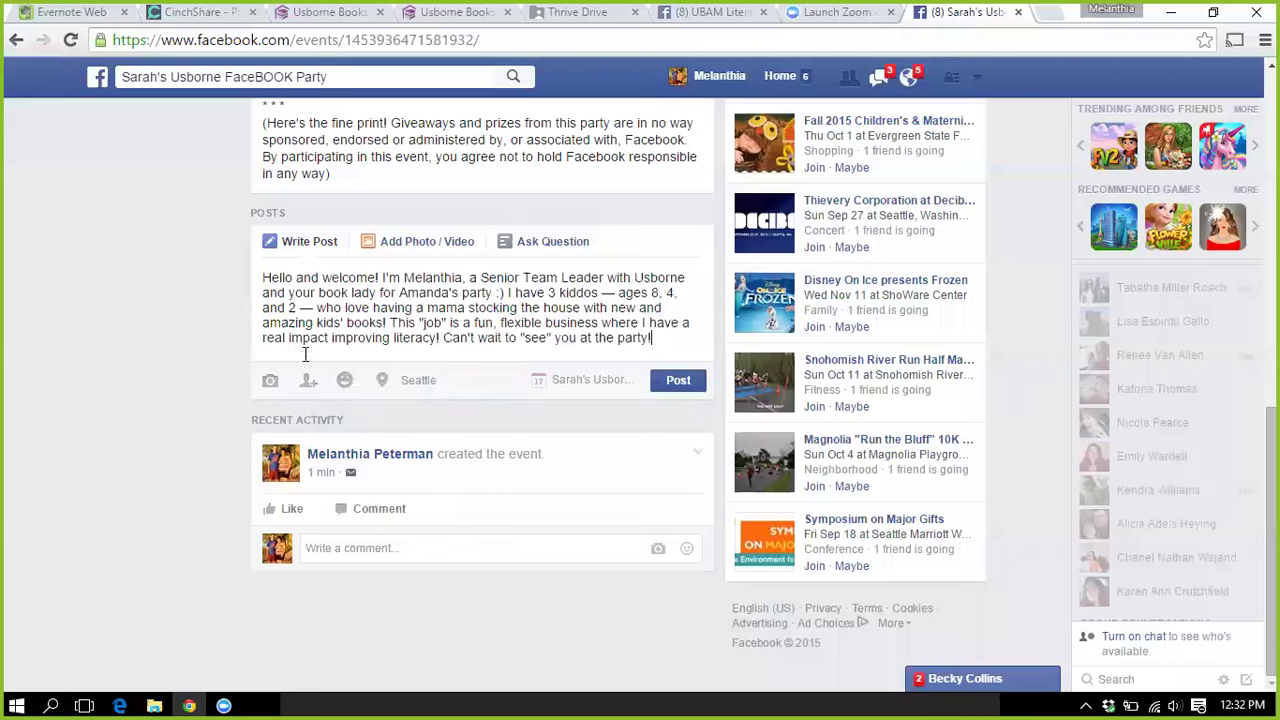
pyautogui.click(270, 383)
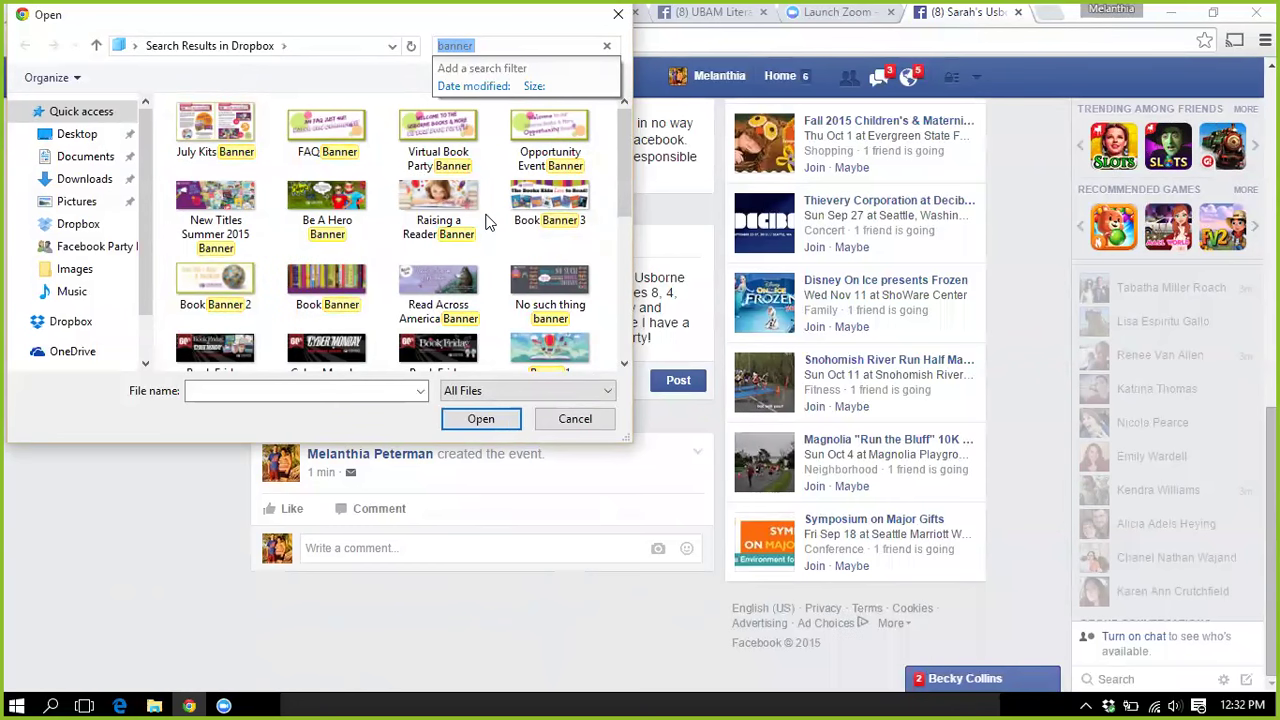
pyautogui.write('top')
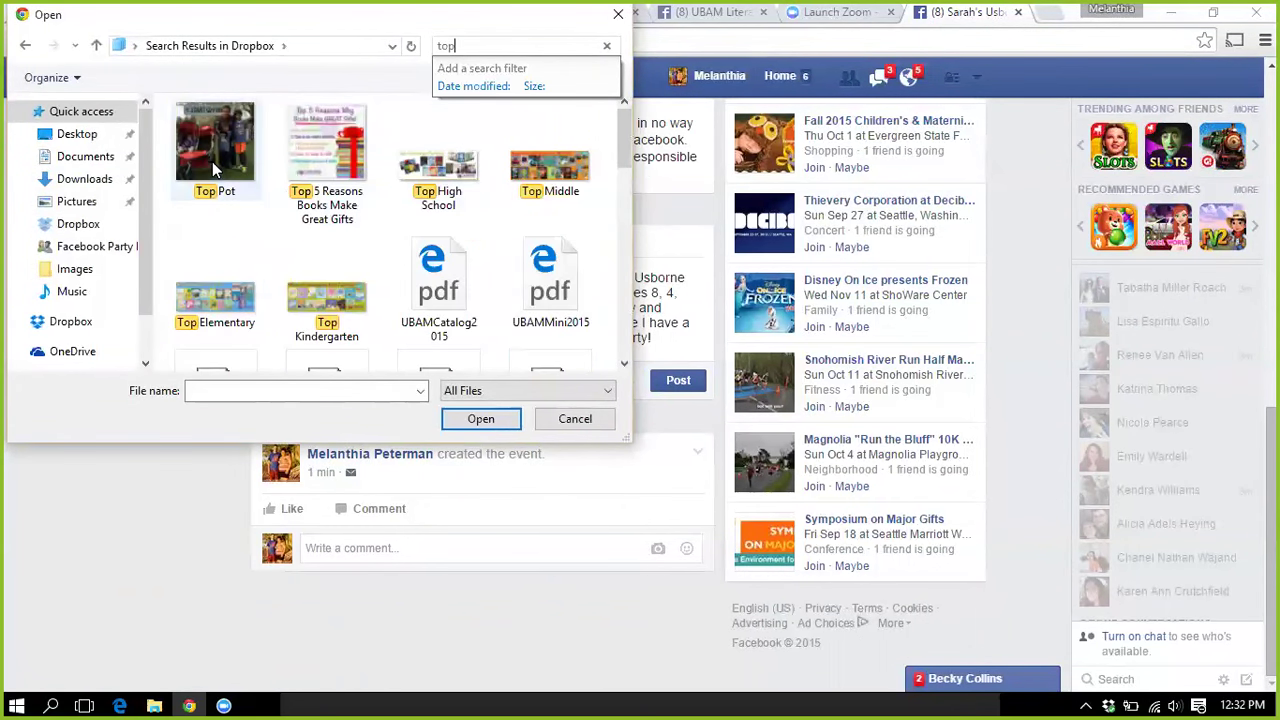
pyautogui.doubleClick(213, 168)
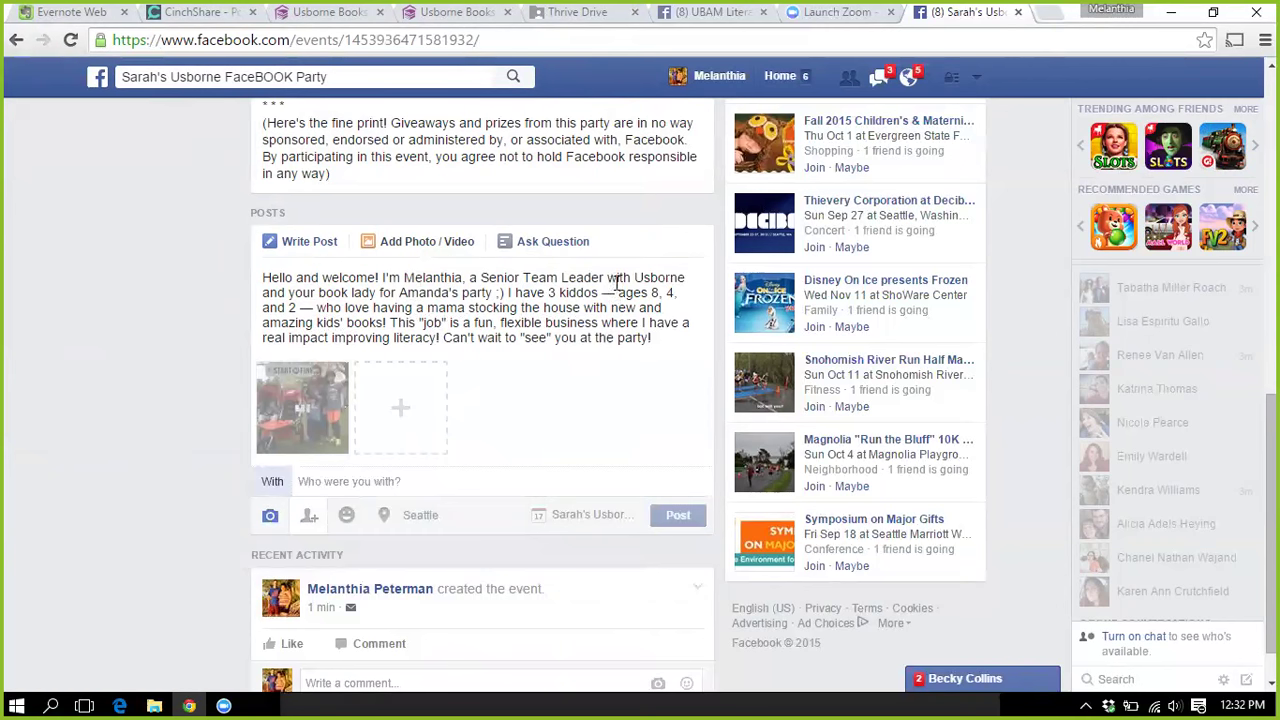
# - Replace the sample hostess name with the real hostess's first name and publish the post
pyautogui.click(450, 292)
pyautogui.press('BackSpace')
pyautogui.press('BackSpace')
pyautogui.press('BackSpace')
pyautogui.press('BackSpace')
pyautogui.press('BackSpace')
pyautogui.press('BackSpace')
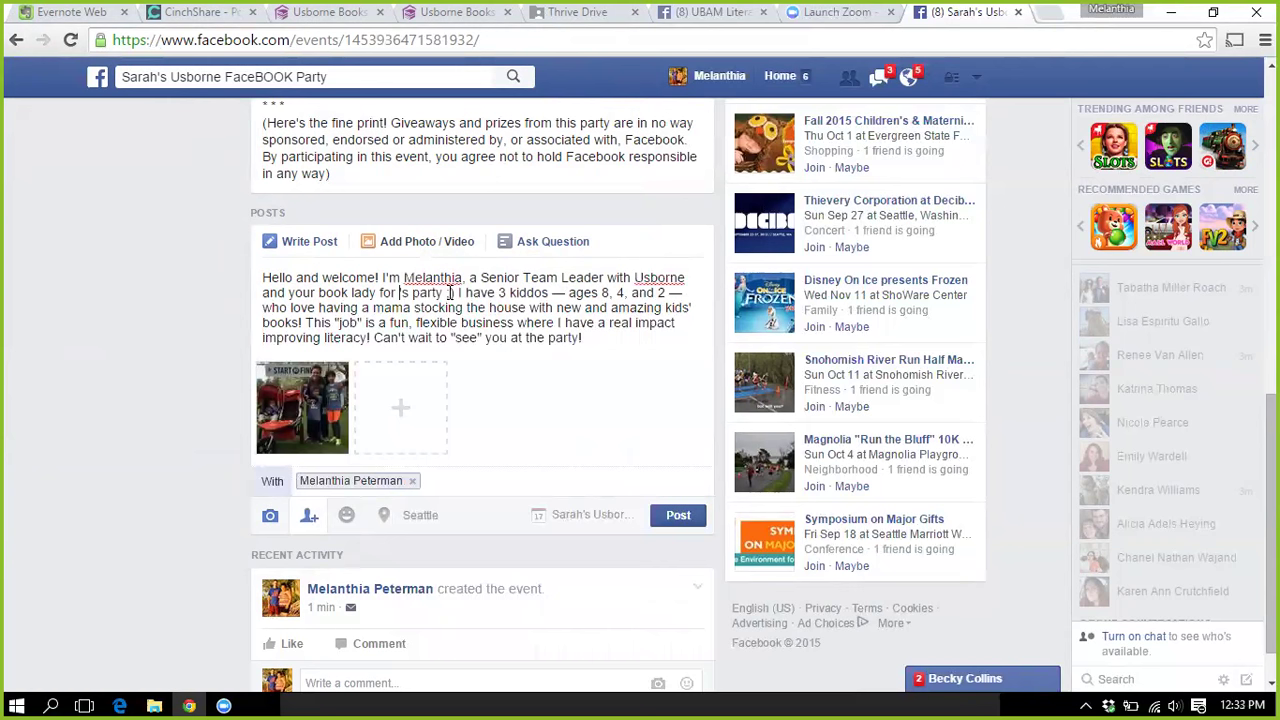
pyautogui.write('Sarah')
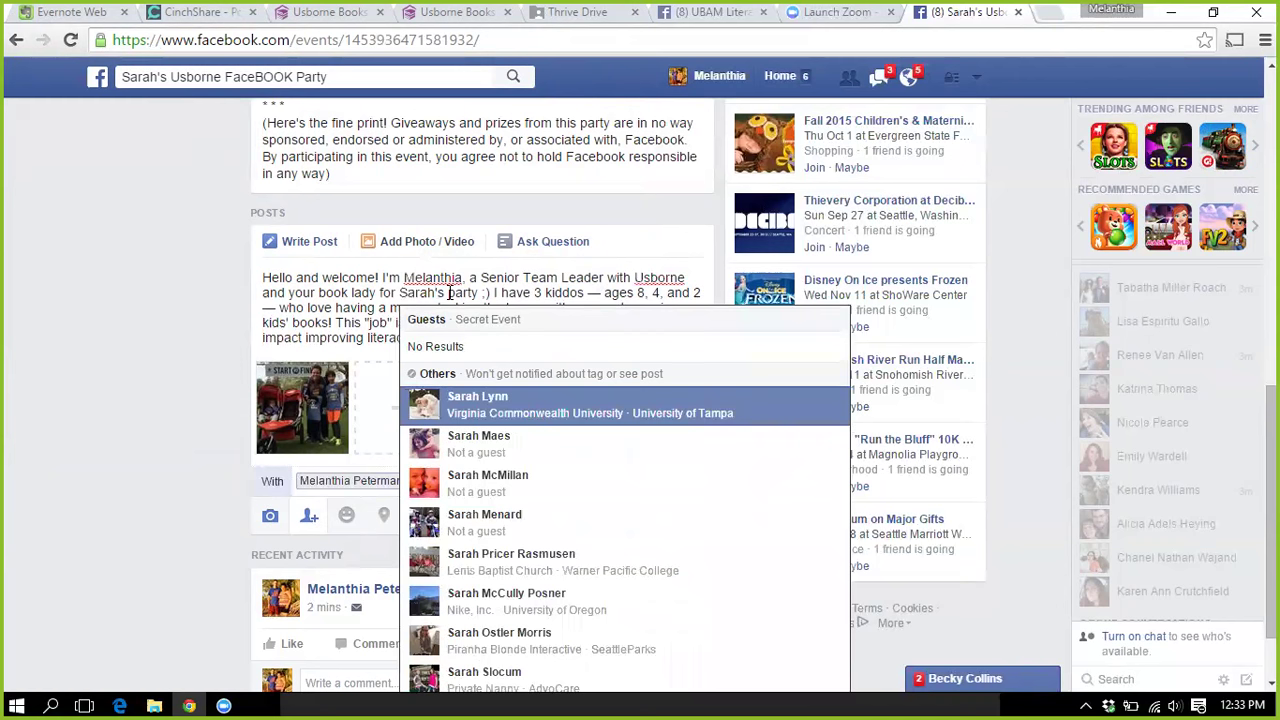
pyautogui.press('Escape')
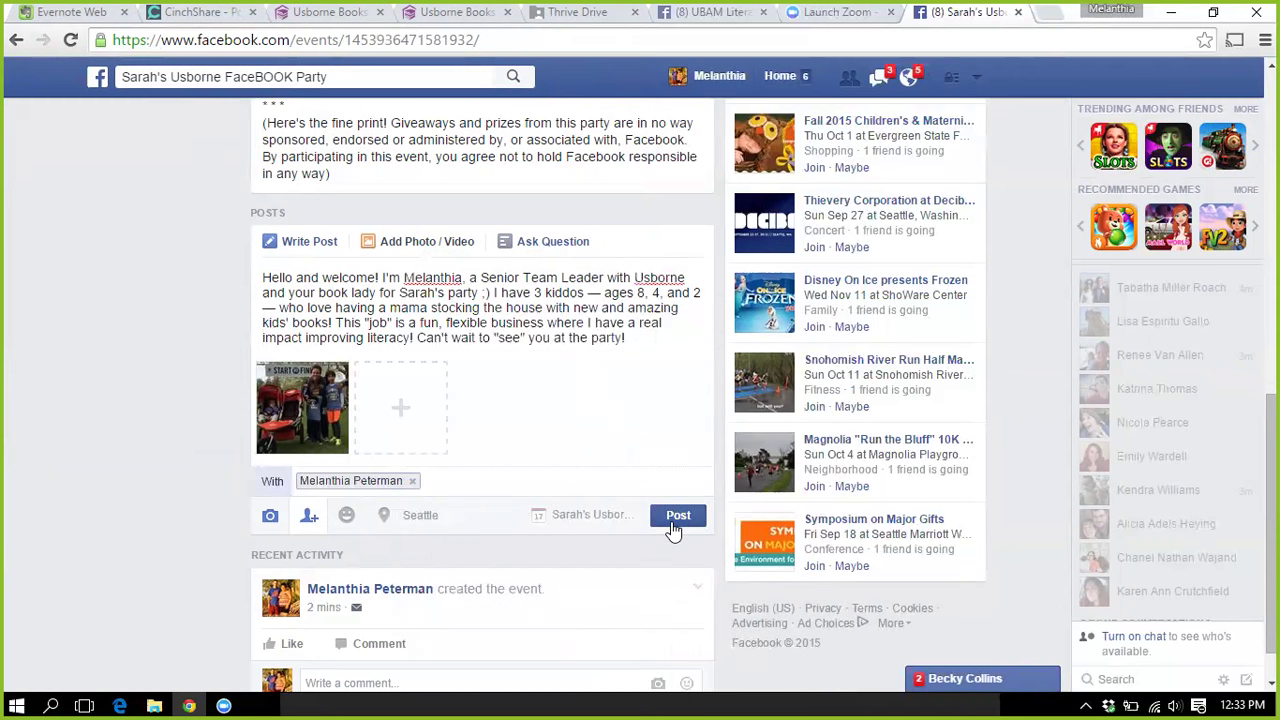
pyautogui.click(675, 522)
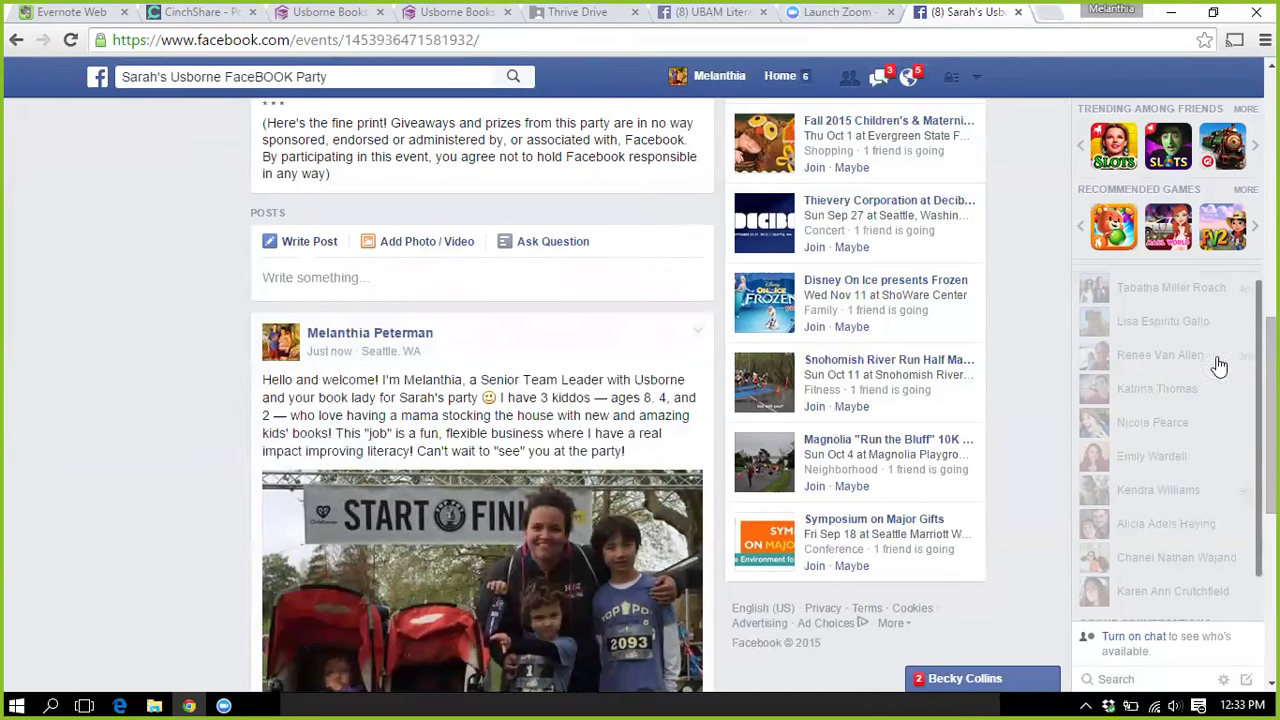
pyautogui.scroll(5, 482, 400)
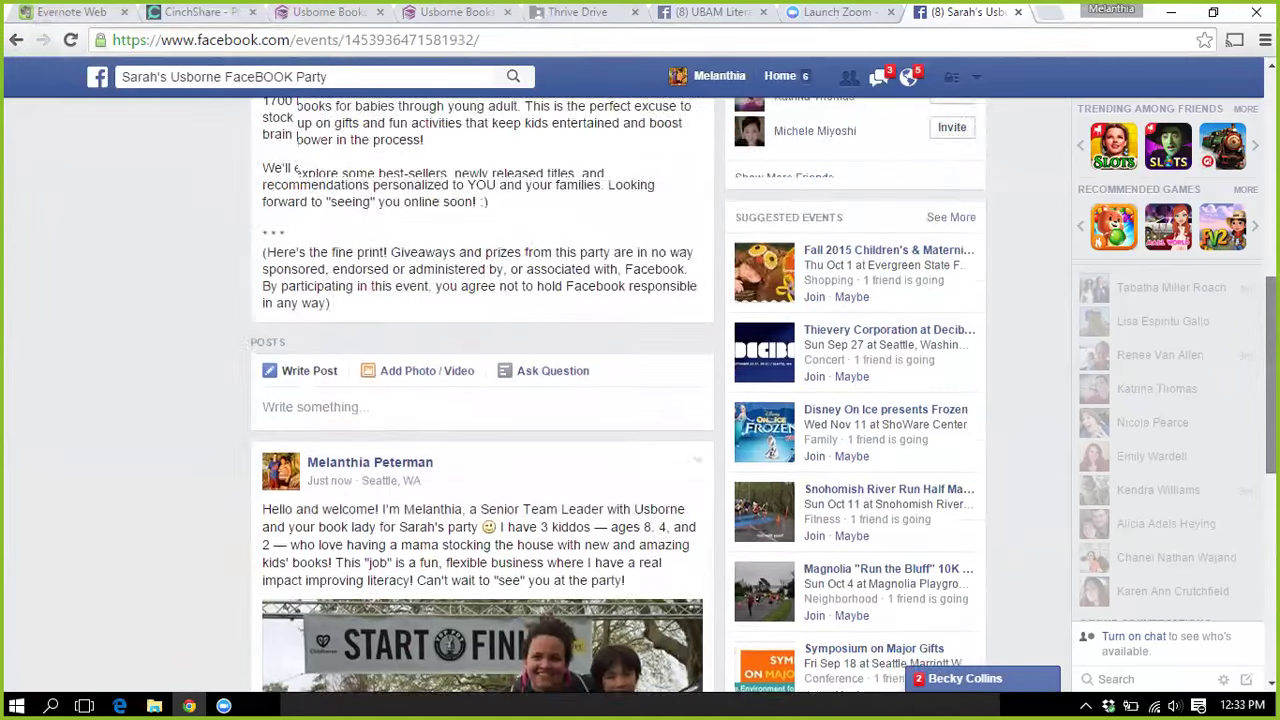
pyautogui.scroll(1, 1060, 162)
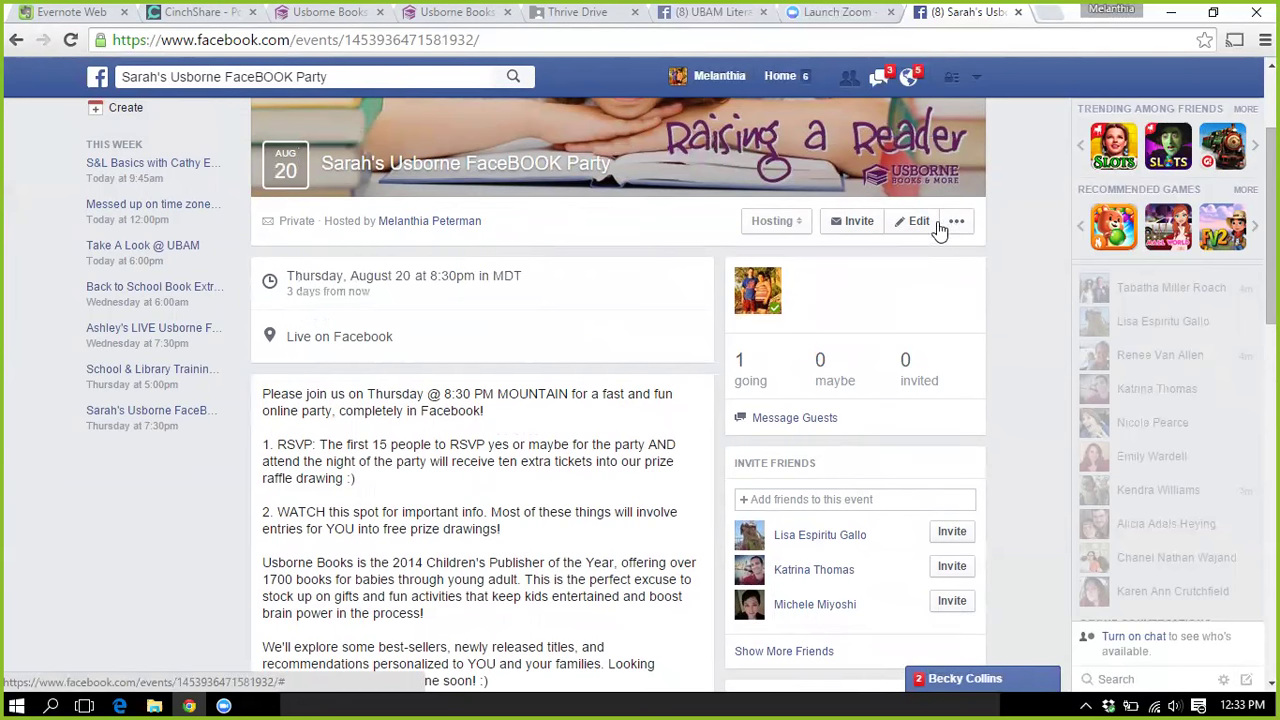
# - Edit the event, add the hostess as a second host from the name suggestions, and save
pyautogui.click(918, 222)
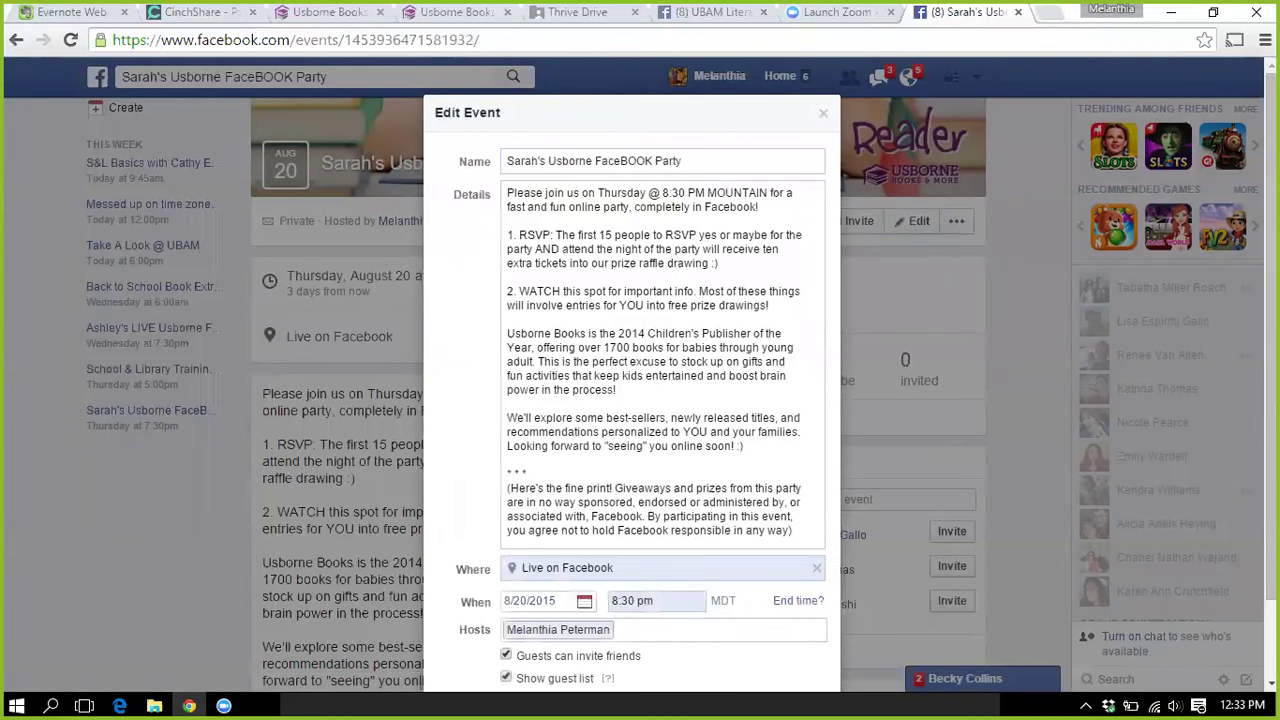
pyautogui.scroll(-1, 700, 505)
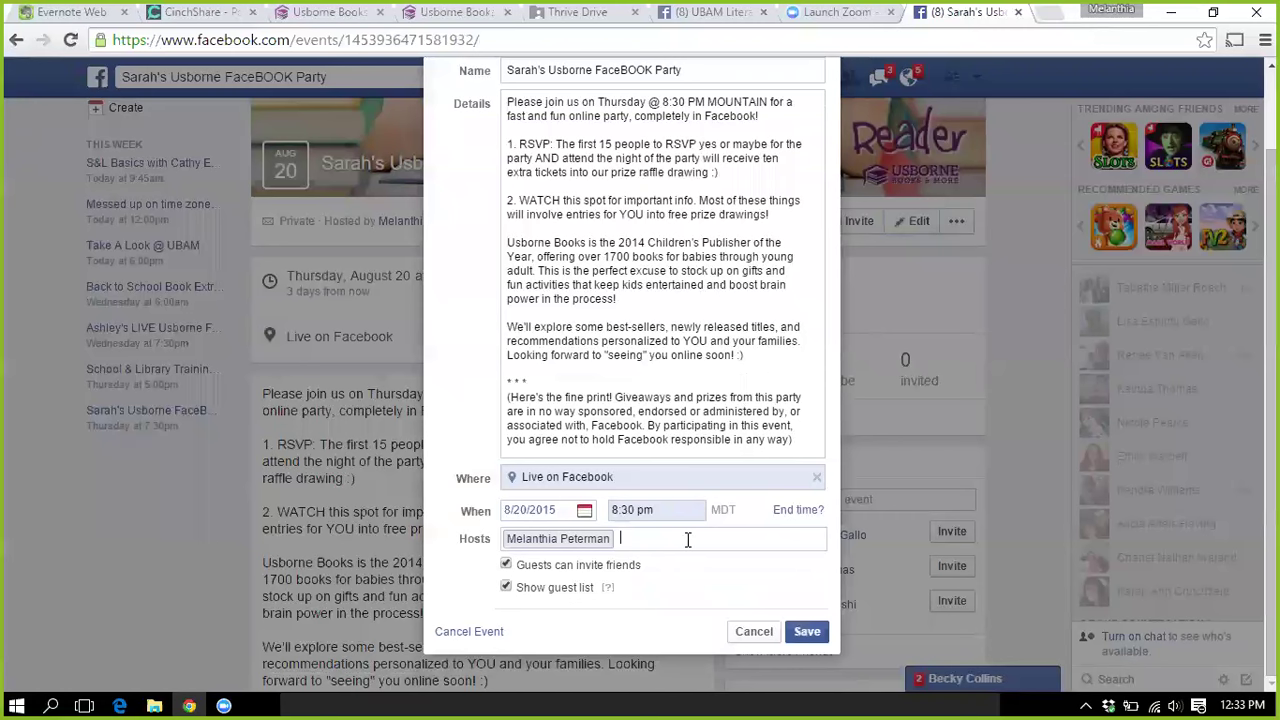
pyautogui.write('Sarah')
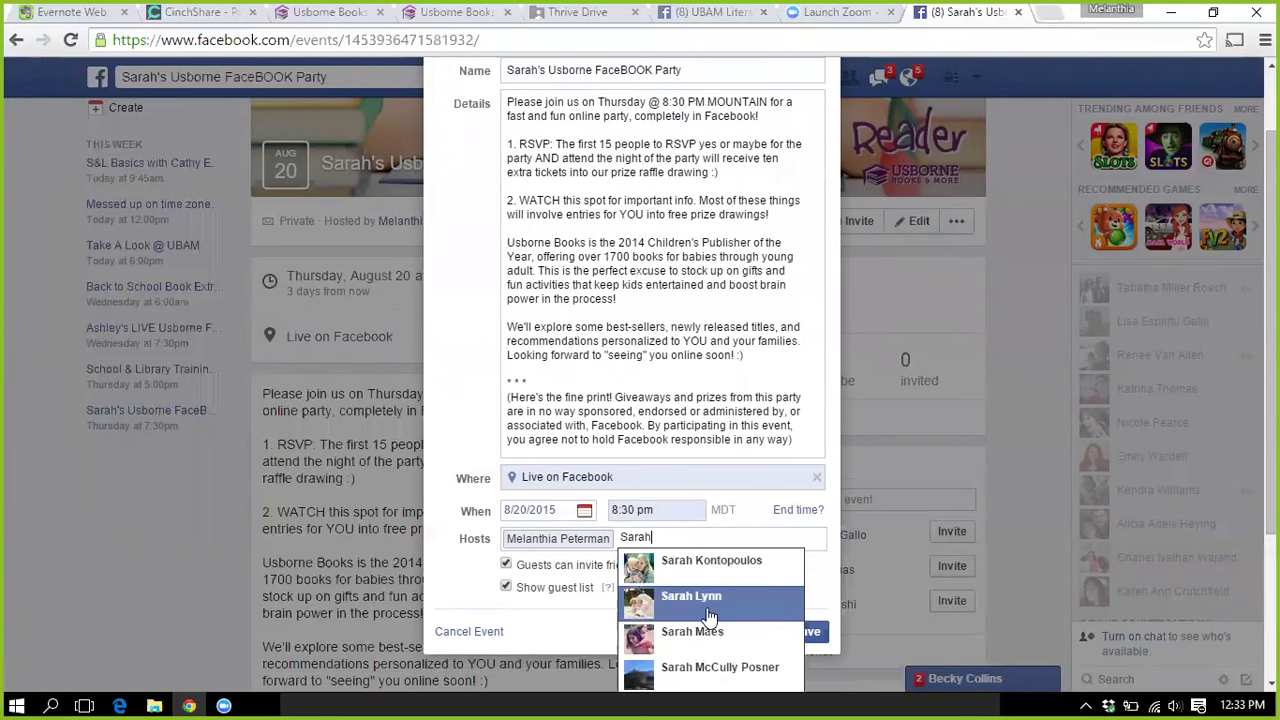
pyautogui.scroll(-1, 708, 630)
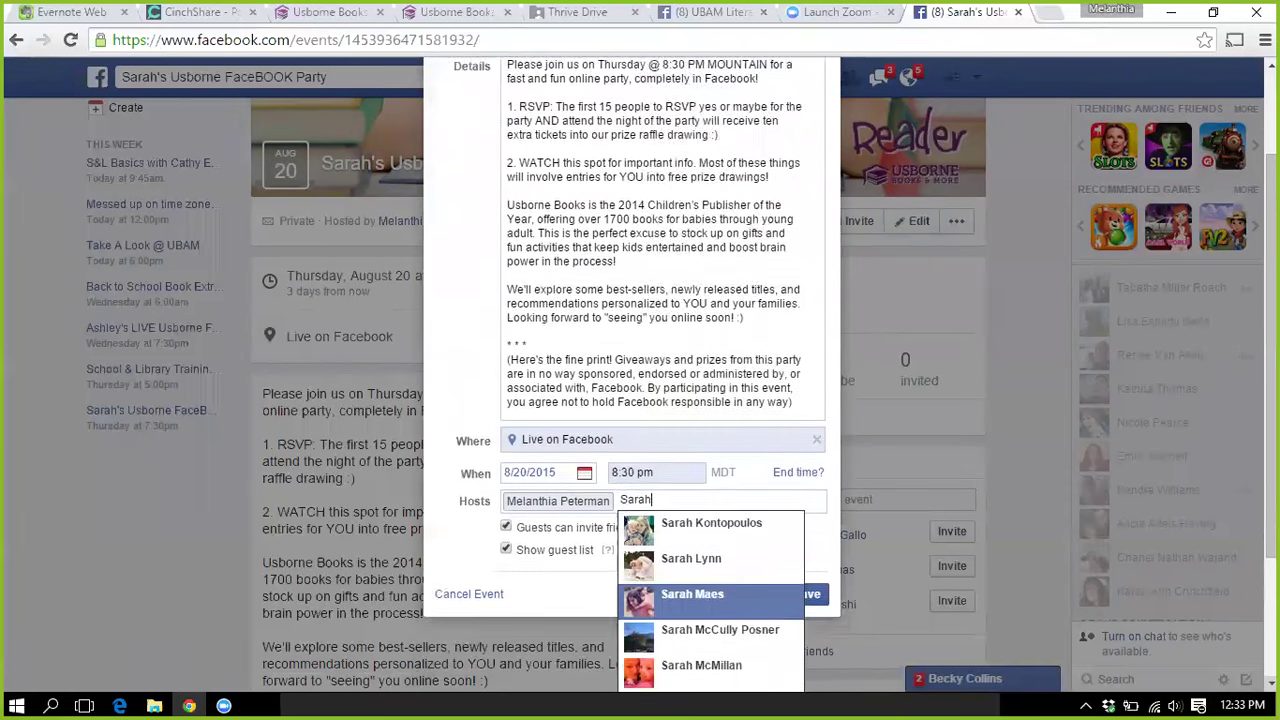
pyautogui.scroll(-2, 785, 613)
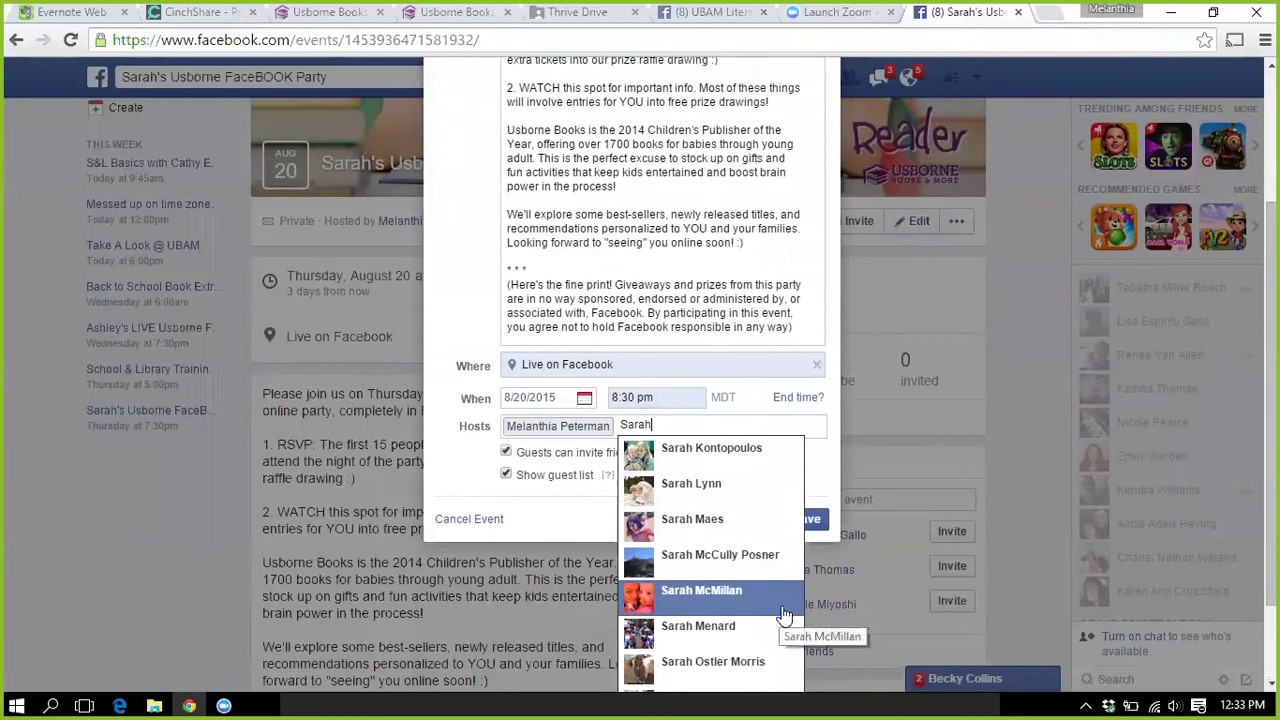
pyautogui.scroll(-3, 785, 613)
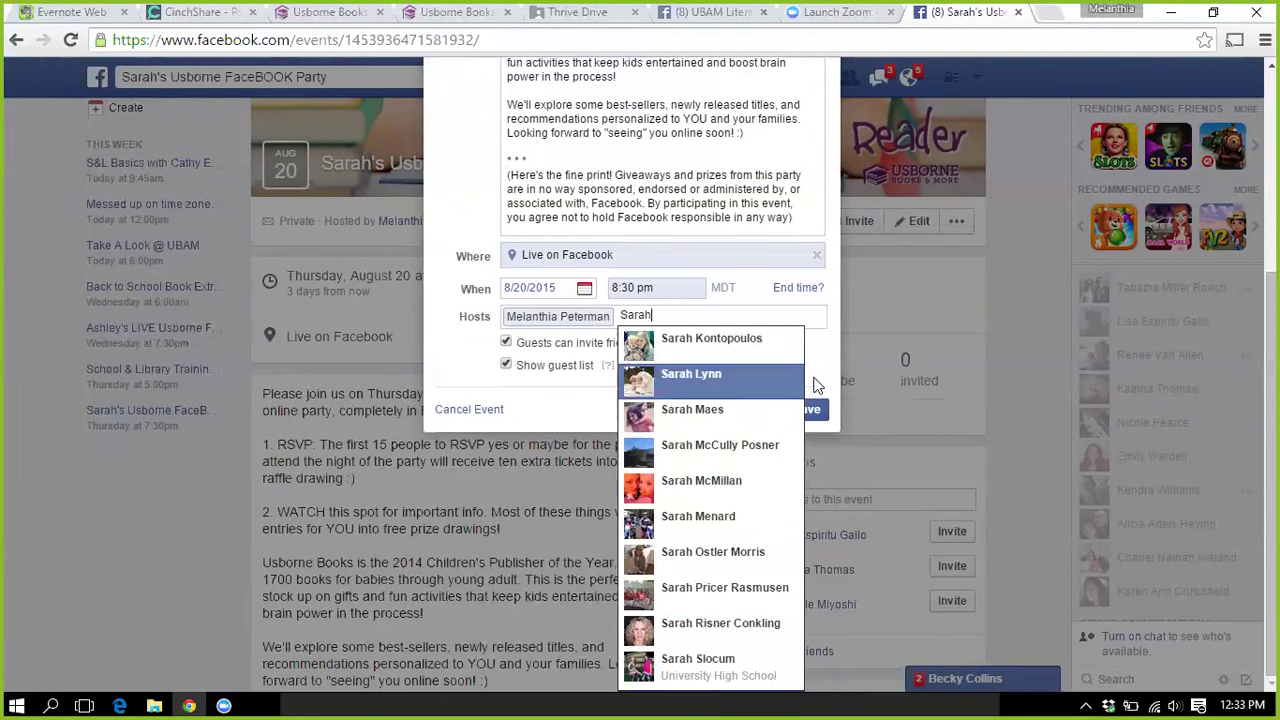
pyautogui.click(714, 662)
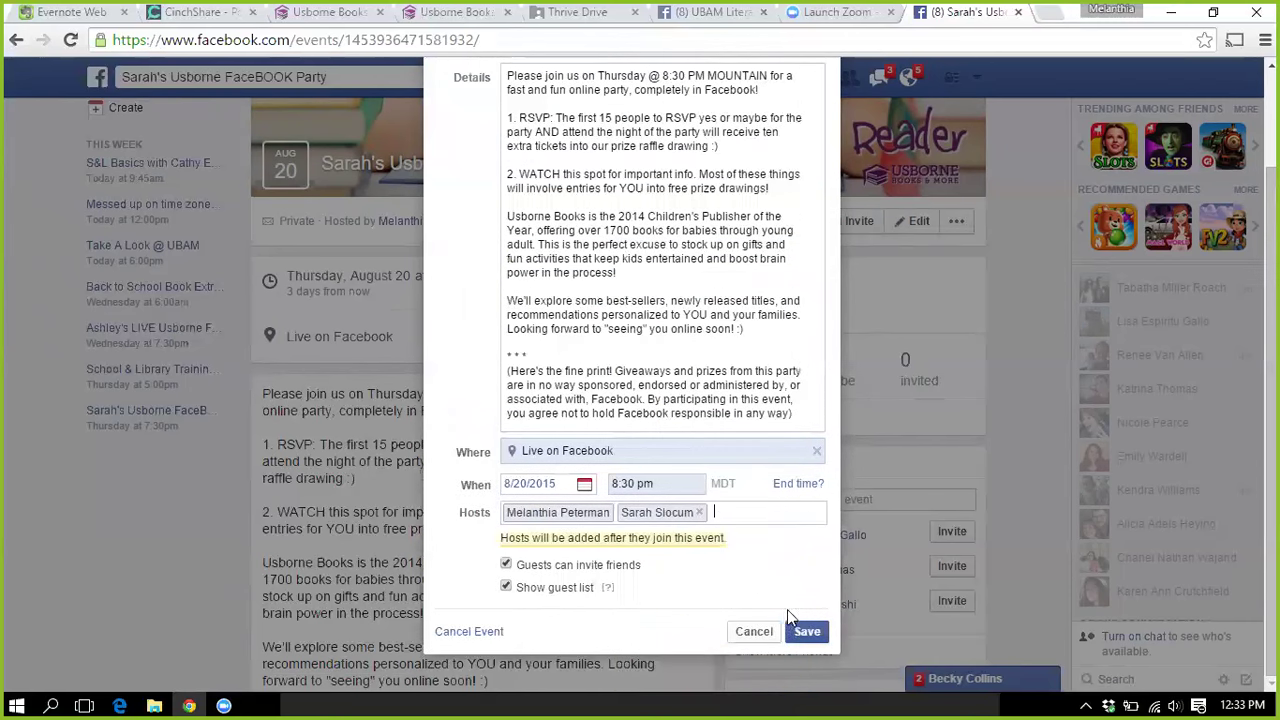
pyautogui.click(807, 633)
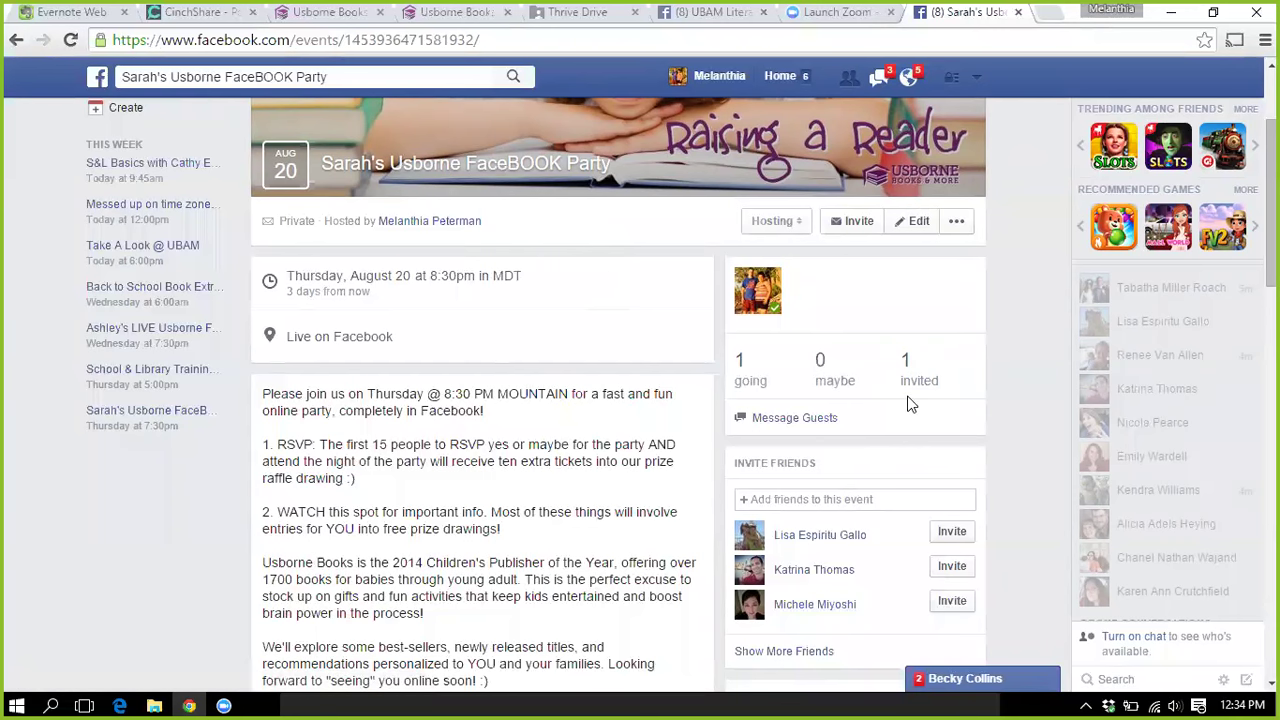
pyautogui.click(847, 224)
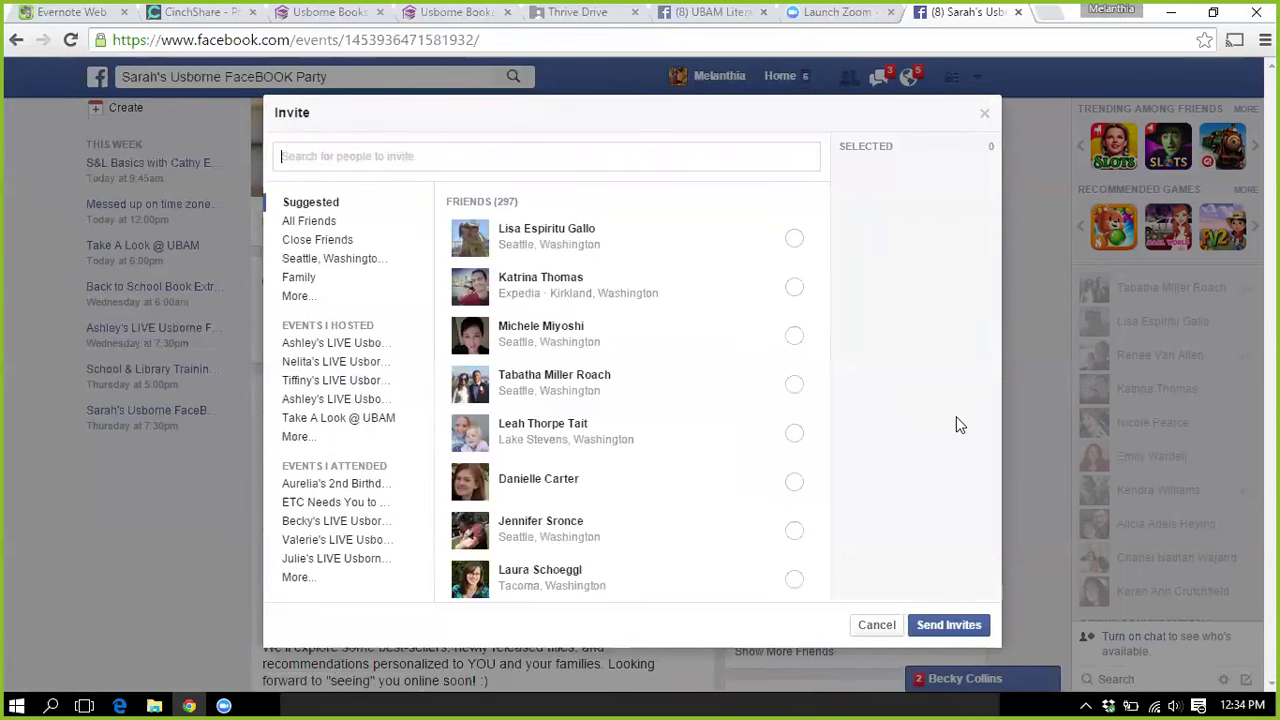
pyautogui.click(986, 116)
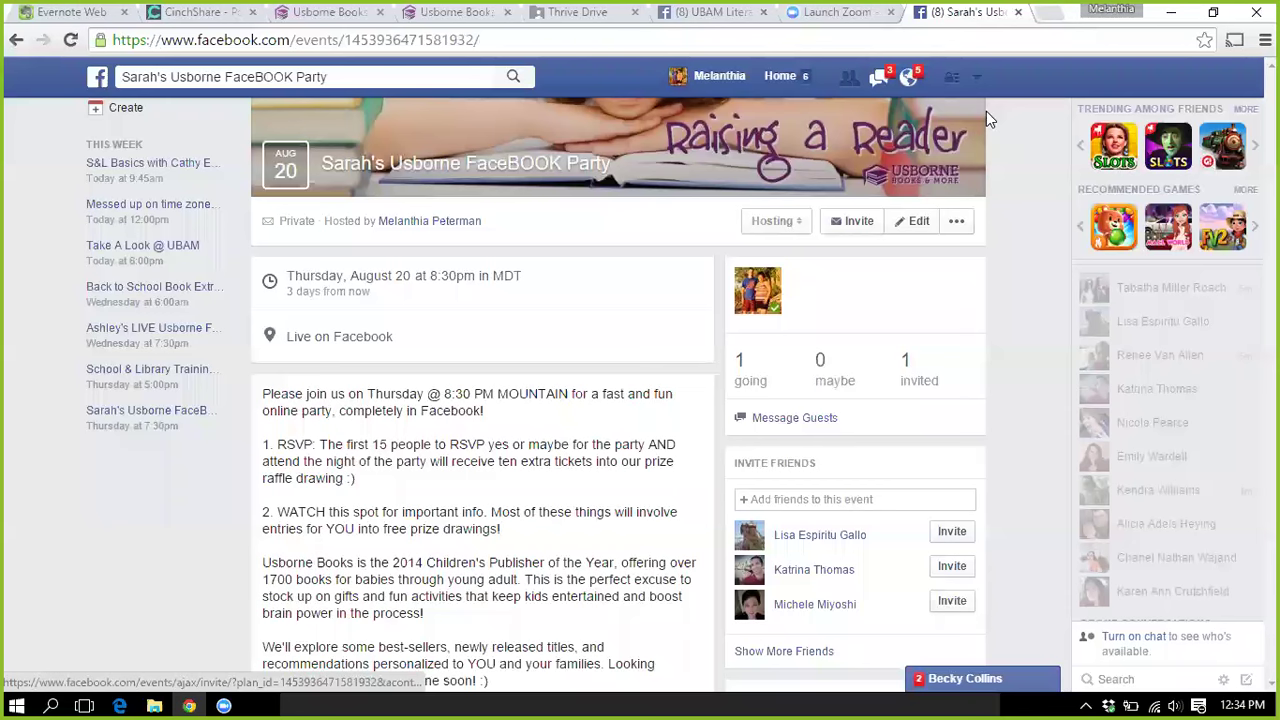
pyautogui.scroll(-1, 1037, 365)
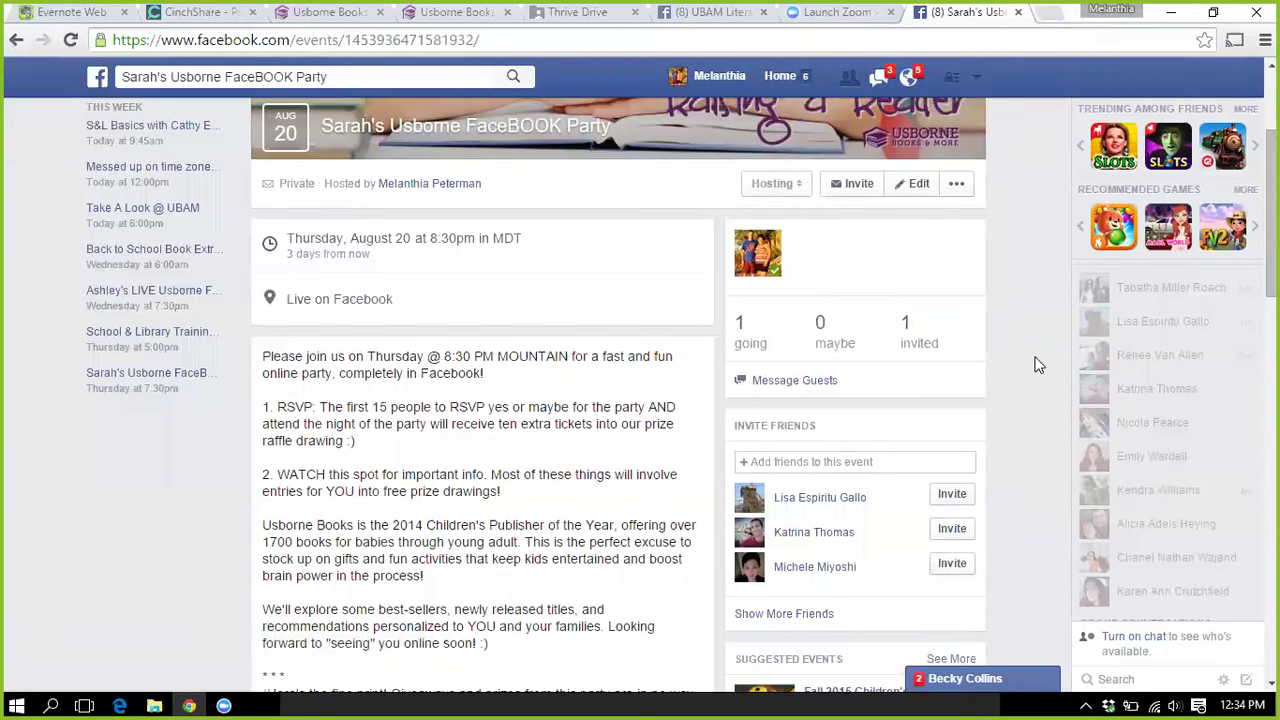
pyautogui.scroll(-2, 1037, 365)
pyautogui.scroll(4, 1037, 365)
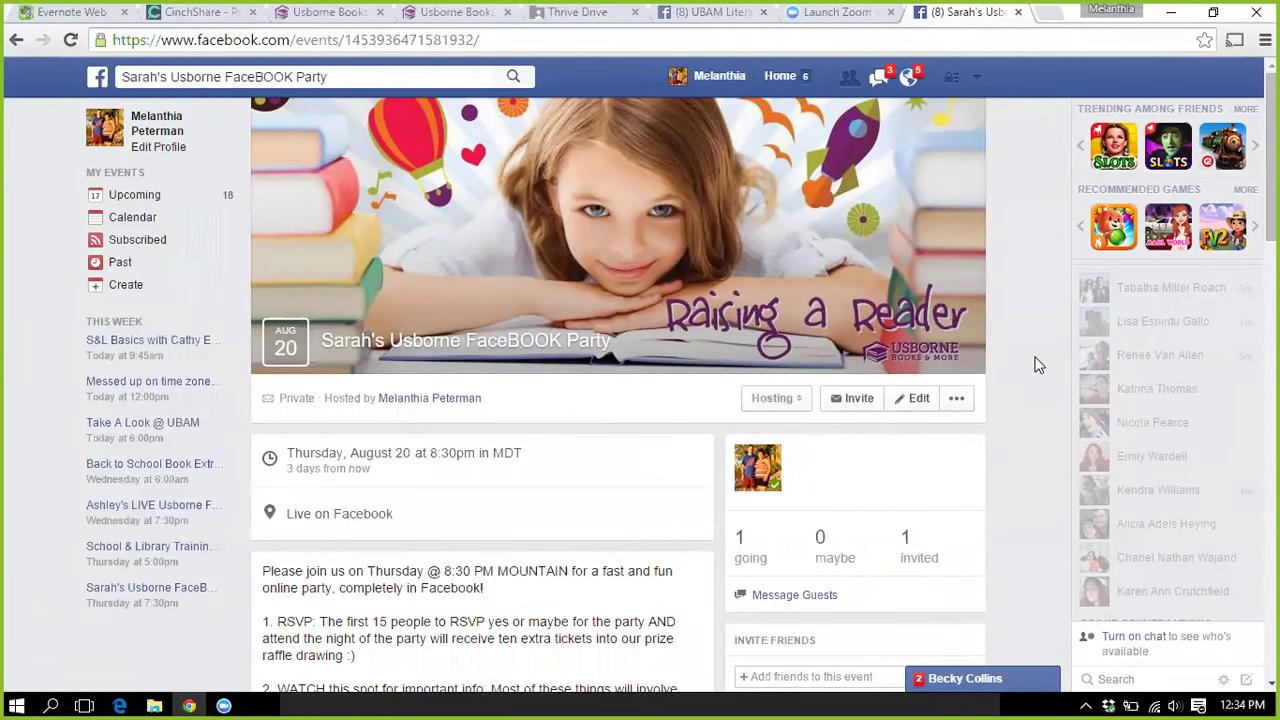
# - Copy the party event and change its name to the new hostess's Usborne FaceBOOK Party
pyautogui.click(955, 400)
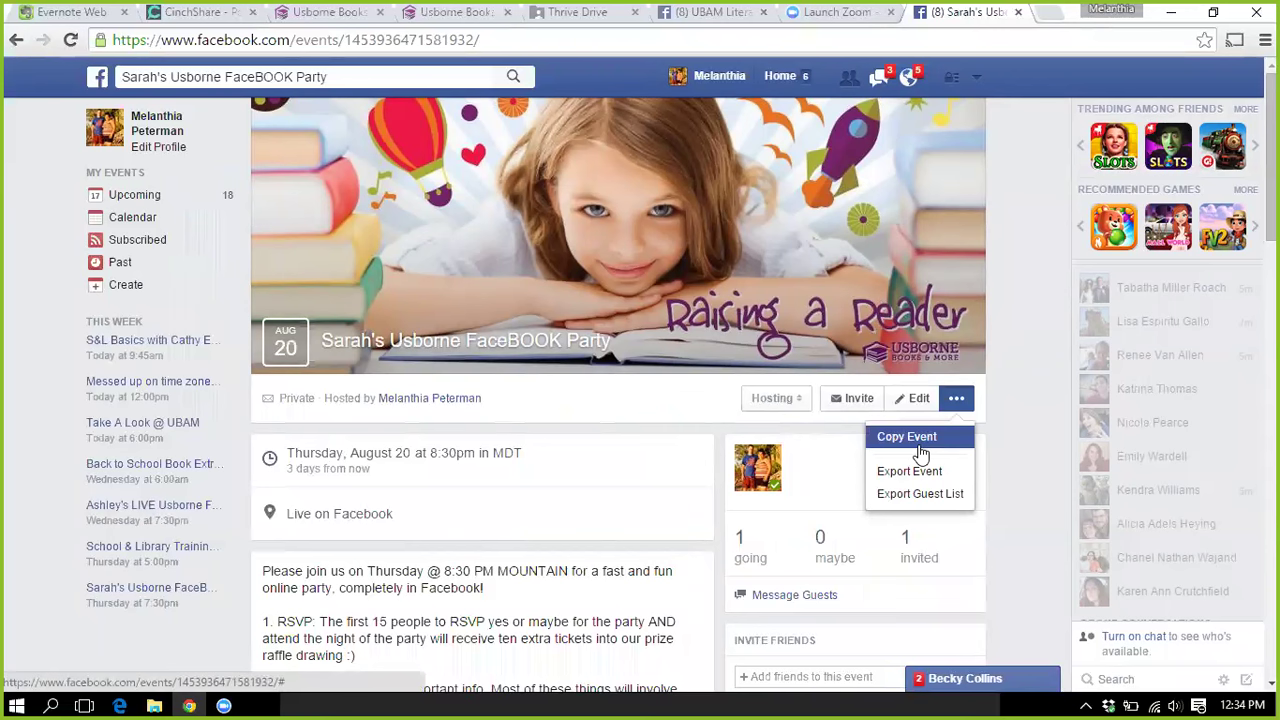
pyautogui.click(915, 437)
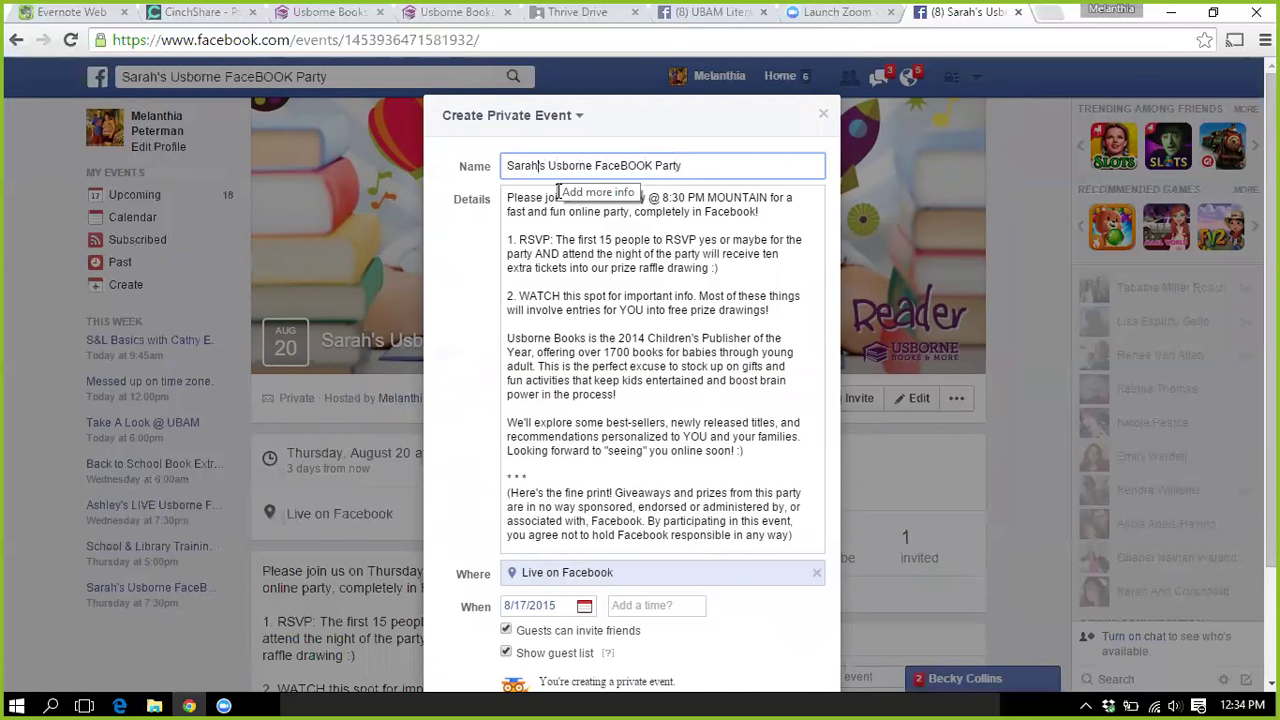
pyautogui.press('BackSpace')
pyautogui.press('BackSpace')
pyautogui.press('BackSpace')
pyautogui.press('BackSpace')
pyautogui.press('BackSpace')
pyautogui.press('BackSpace')
pyautogui.press('BackSpace')
pyautogui.write('Amu')
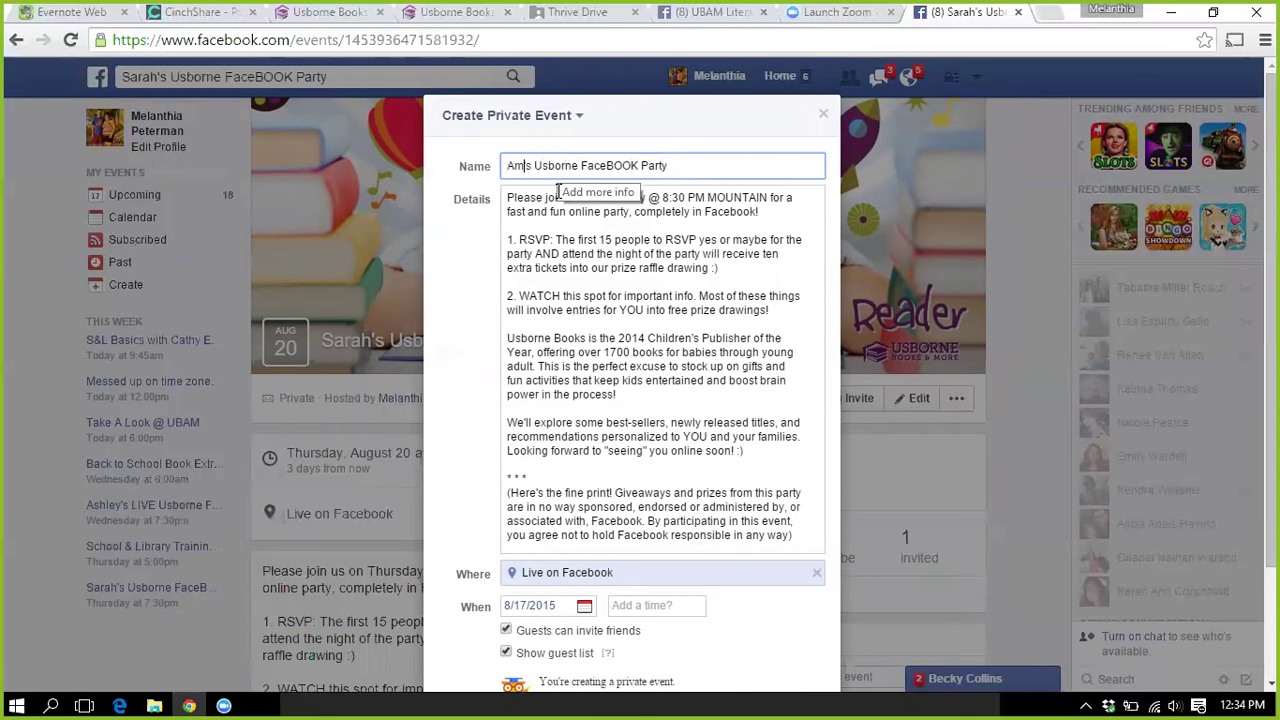
pyautogui.press('BackSpace')
pyautogui.write('y')
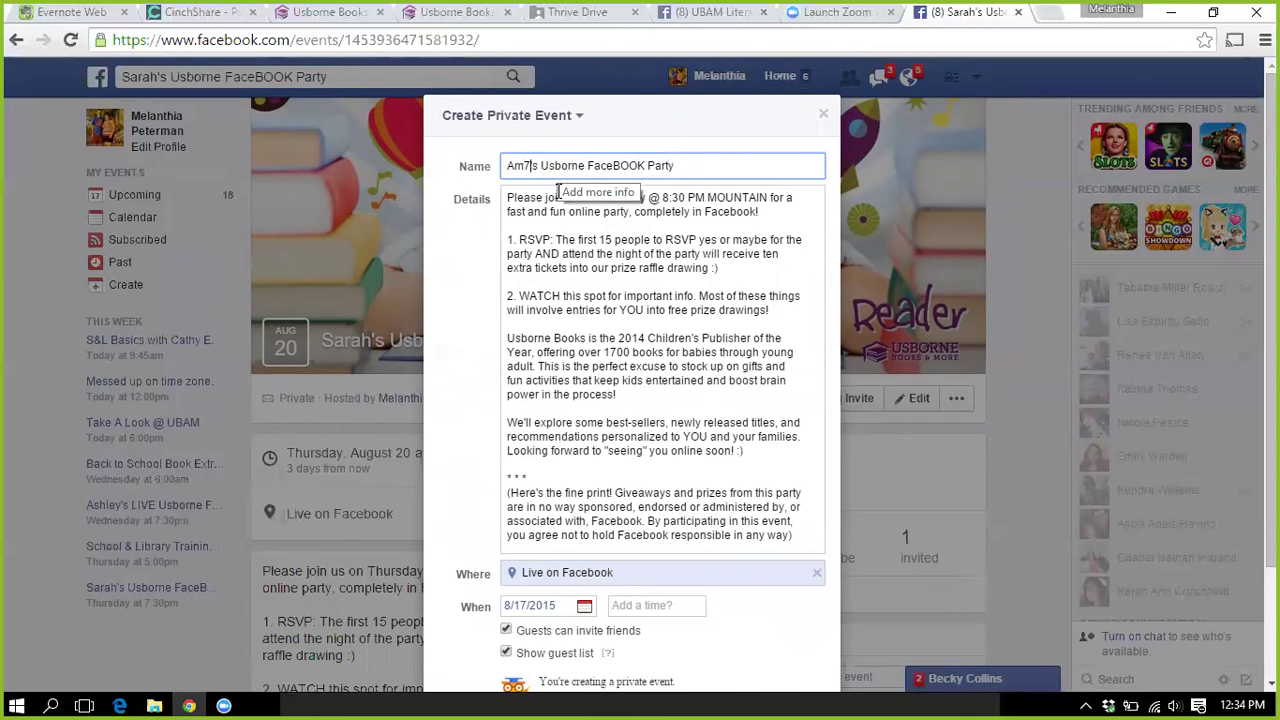
pyautogui.press('BackSpace')
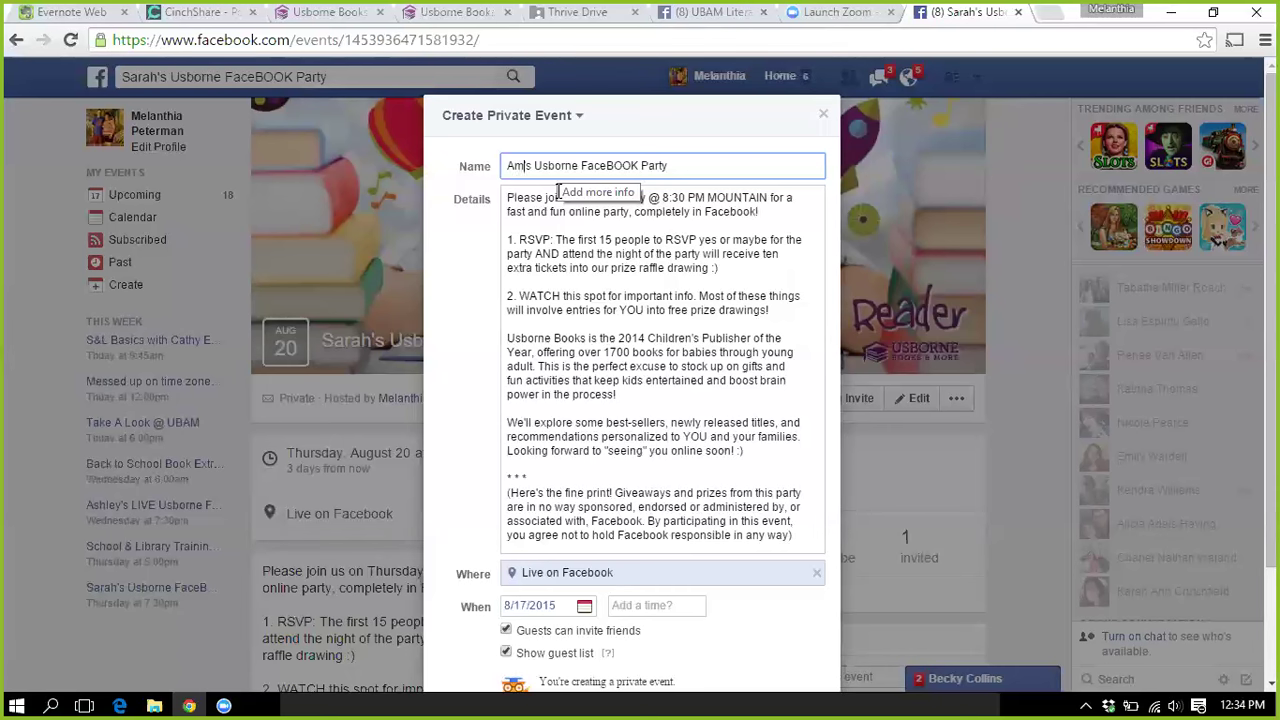
pyautogui.write('y')
# - Replace 'Thursday' with 'Sept. 3' in the event details
pyautogui.click(652, 232)
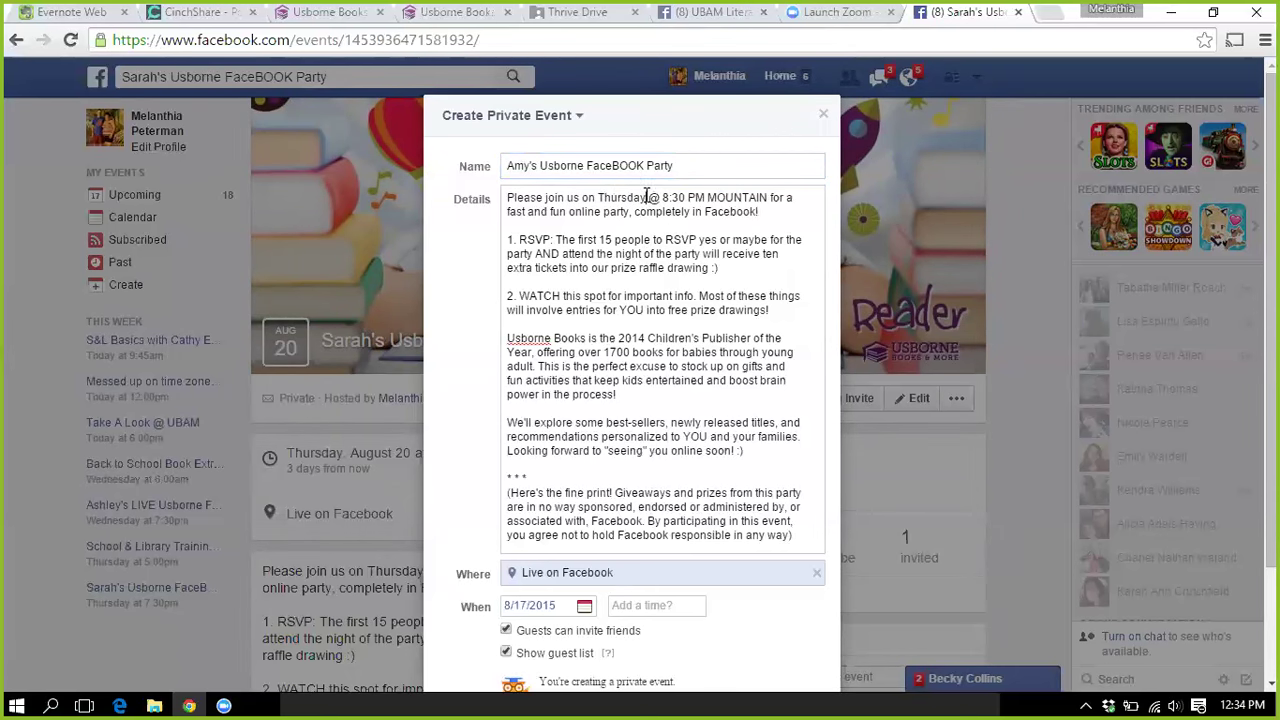
pyautogui.click(646, 197)
pyautogui.press('BackSpace')
pyautogui.press('BackSpace')
pyautogui.press('BackSpace')
pyautogui.press('BackSpace')
pyautogui.press('BackSpace')
pyautogui.press('BackSpace')
pyautogui.press('BackSpace')
pyautogui.press('BackSpace')
pyautogui.write('Se')
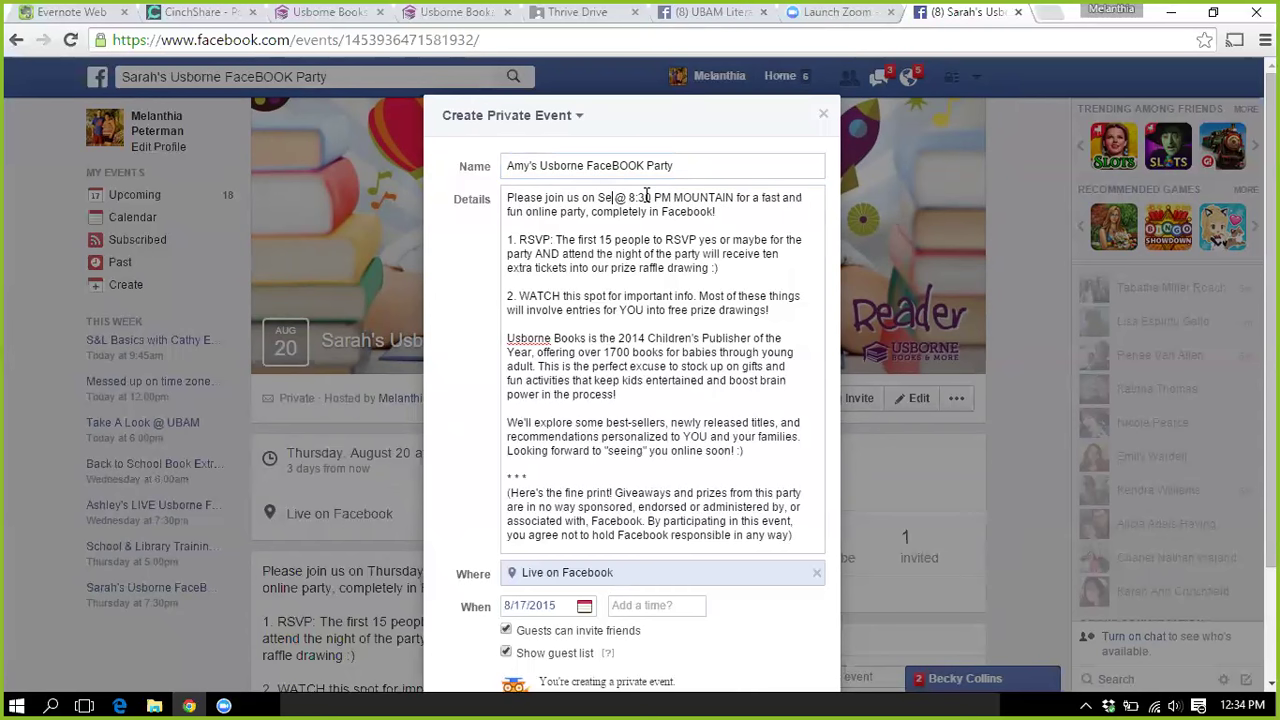
pyautogui.write('pt. 3')
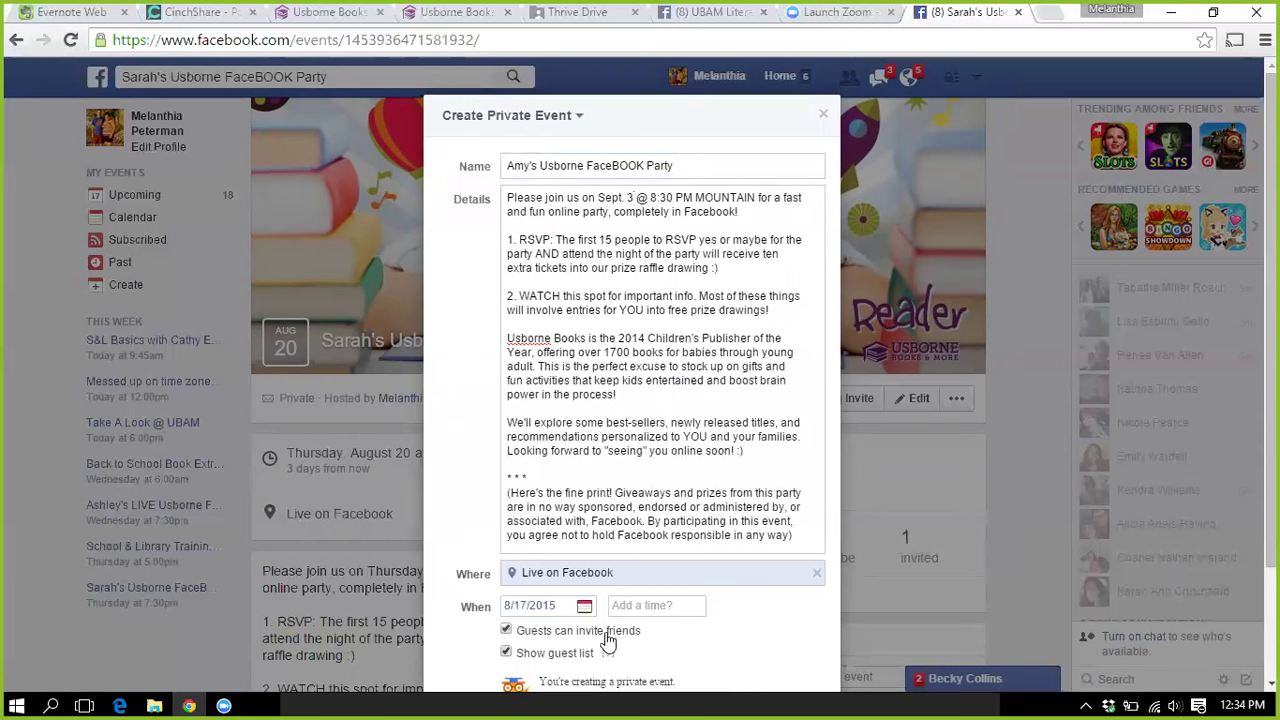
pyautogui.click(586, 607)
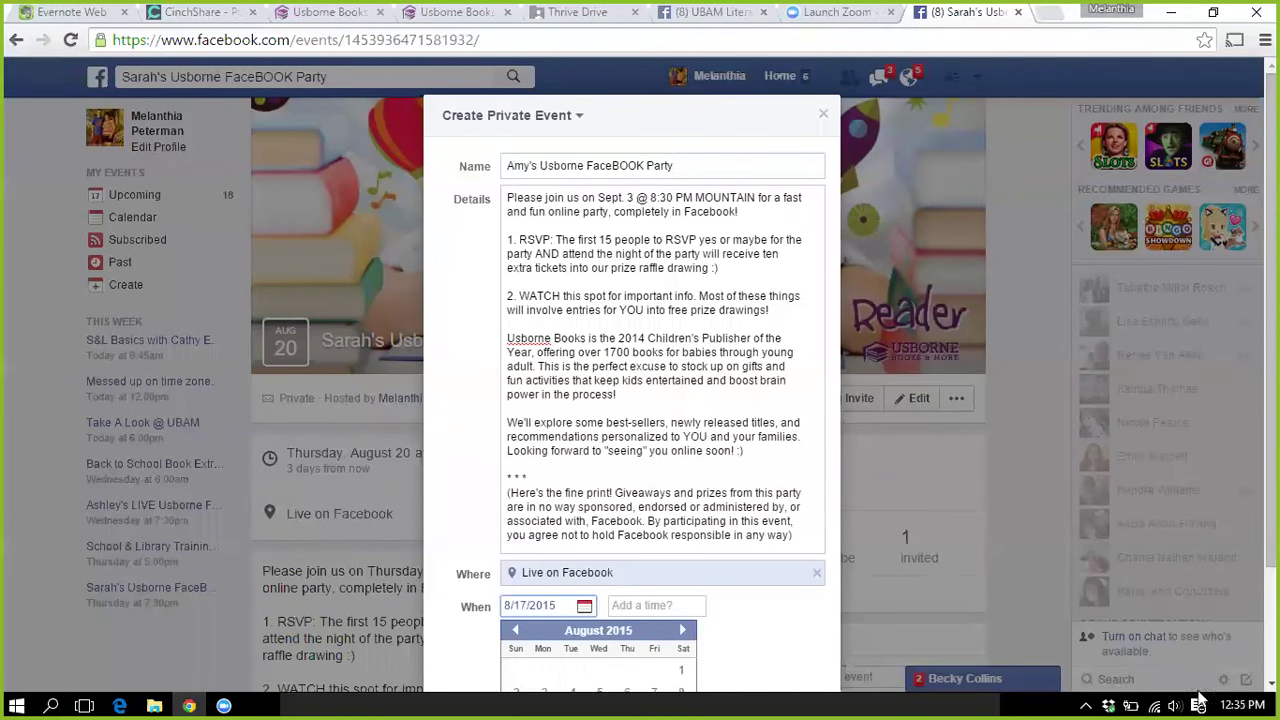
# - Set the copied event's start to September 3, 2015 at 8:30 am
pyautogui.scroll(-2, 678, 494)
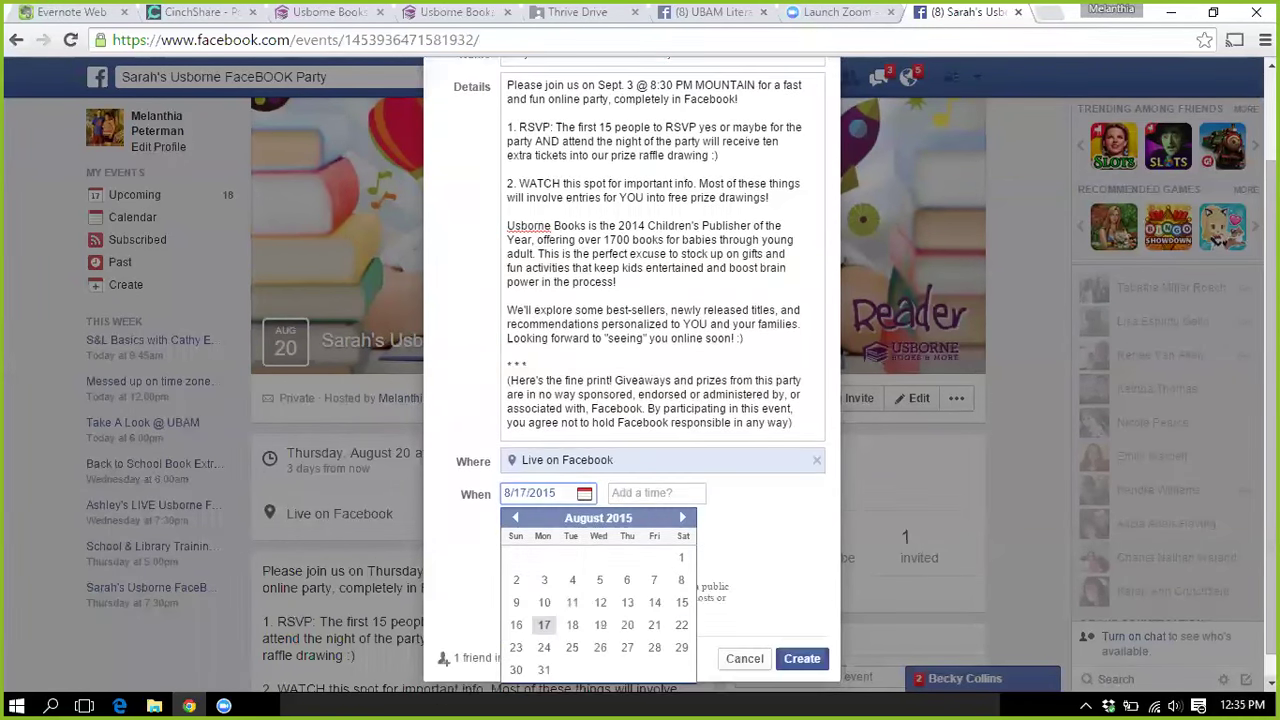
pyautogui.click(680, 492)
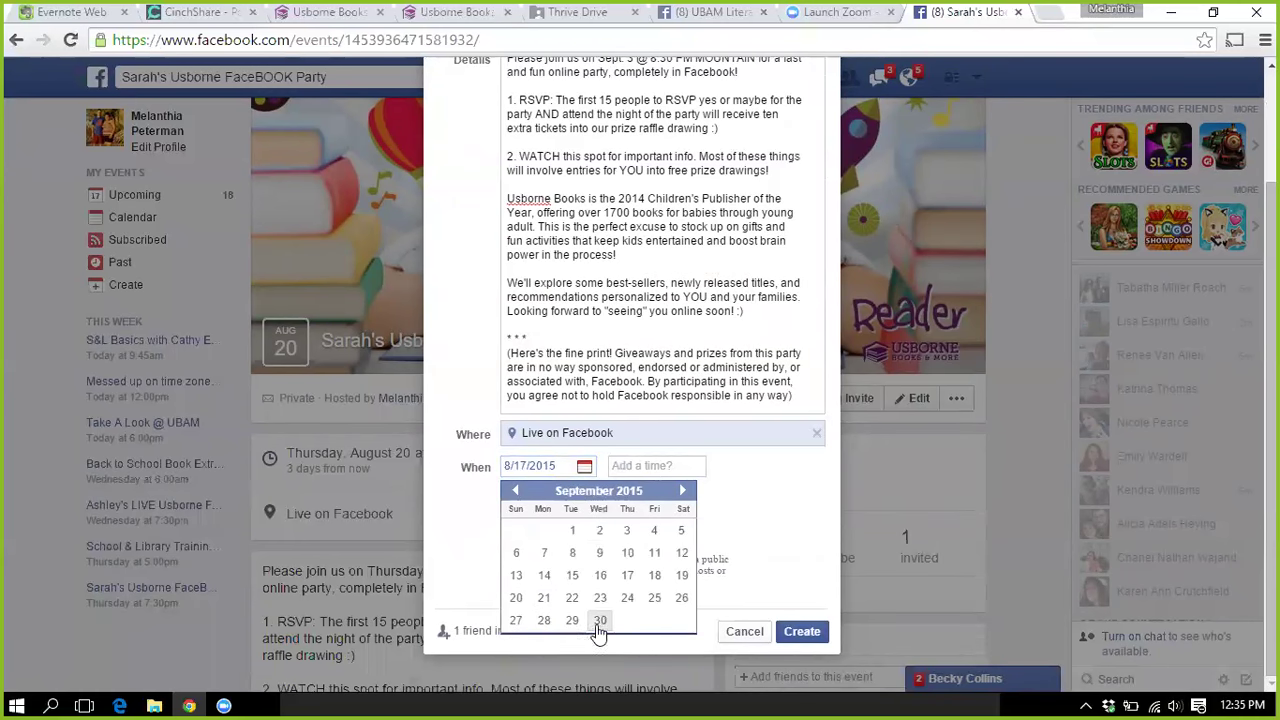
pyautogui.click(626, 531)
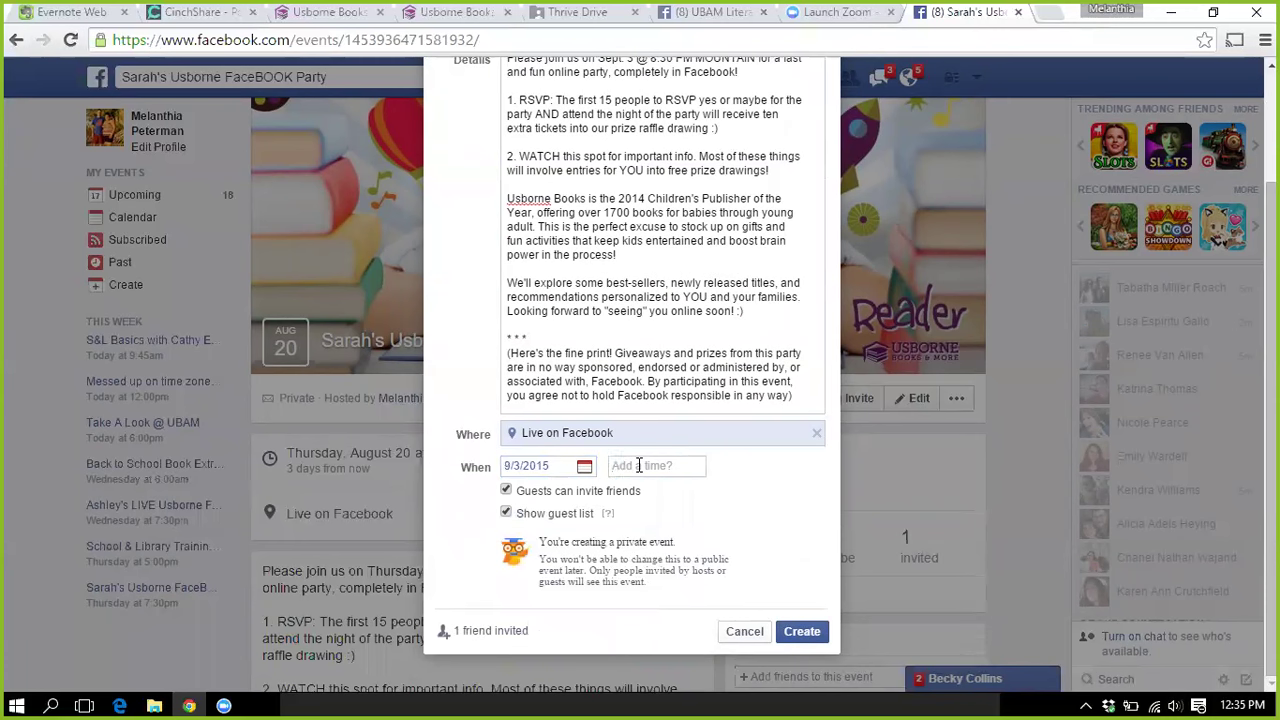
pyautogui.click(639, 465)
pyautogui.write('8:30')
pyautogui.press('Down')
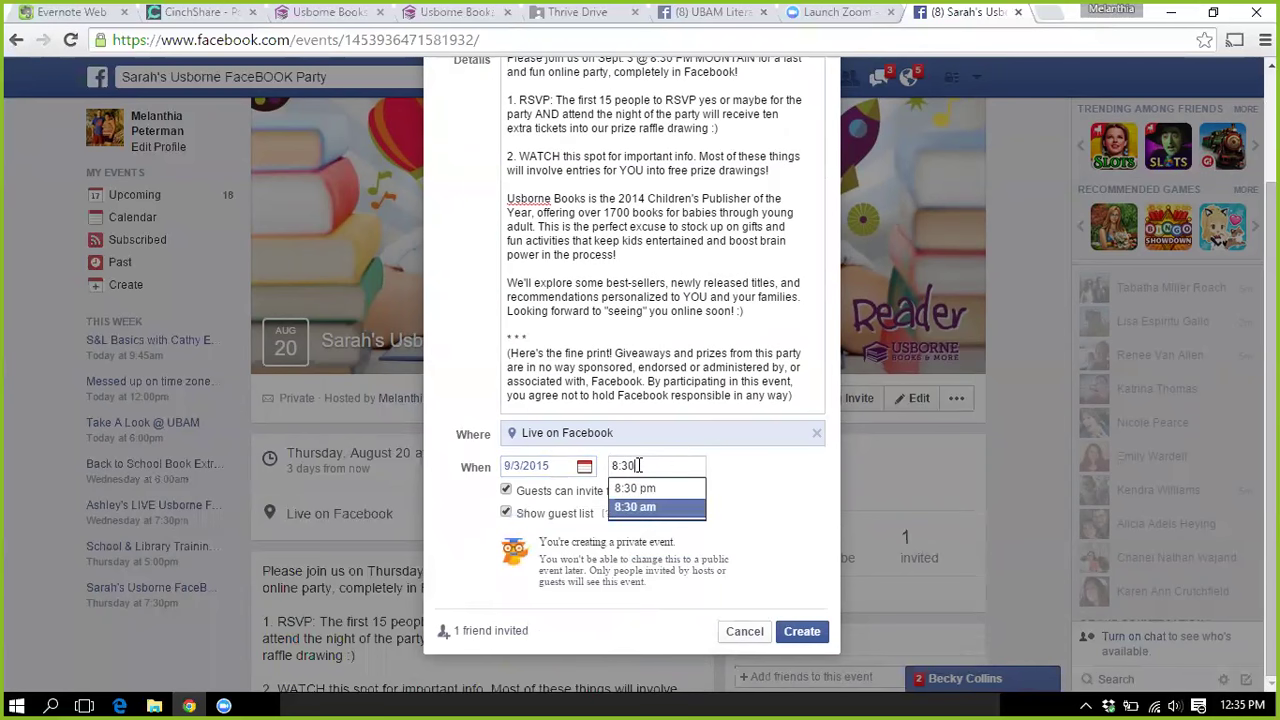
pyautogui.press('Return')
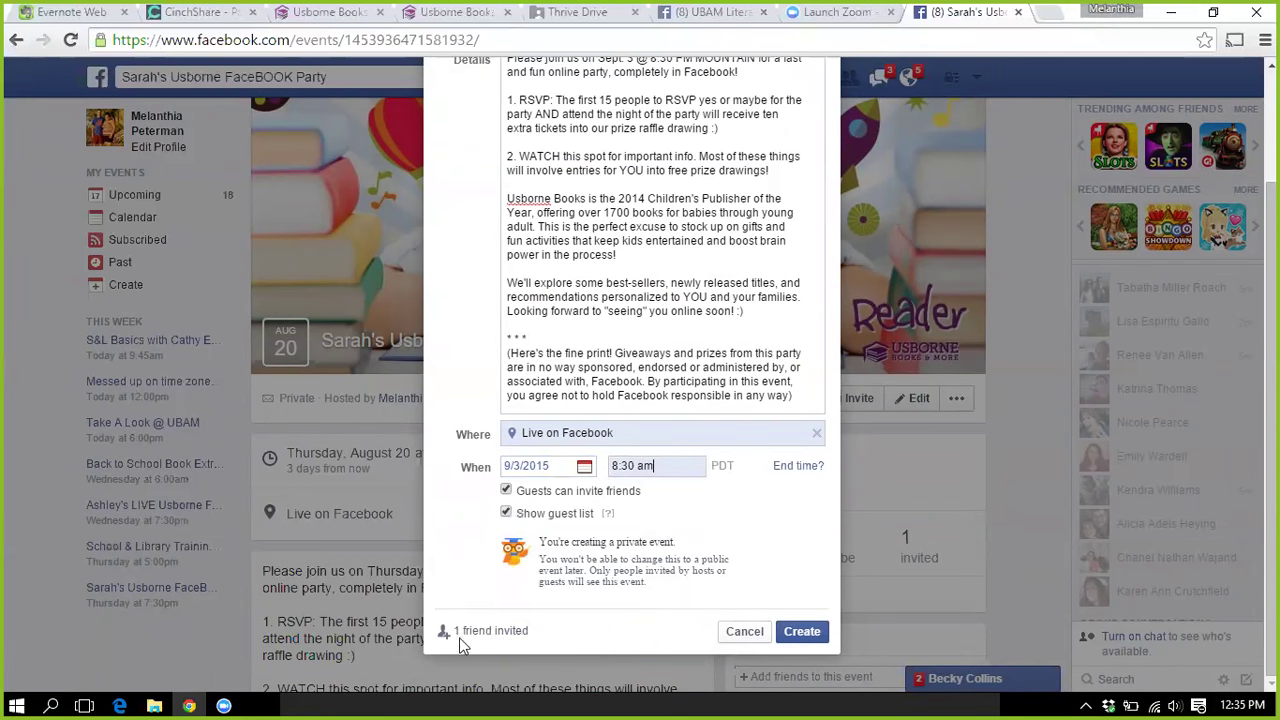
pyautogui.click(469, 636)
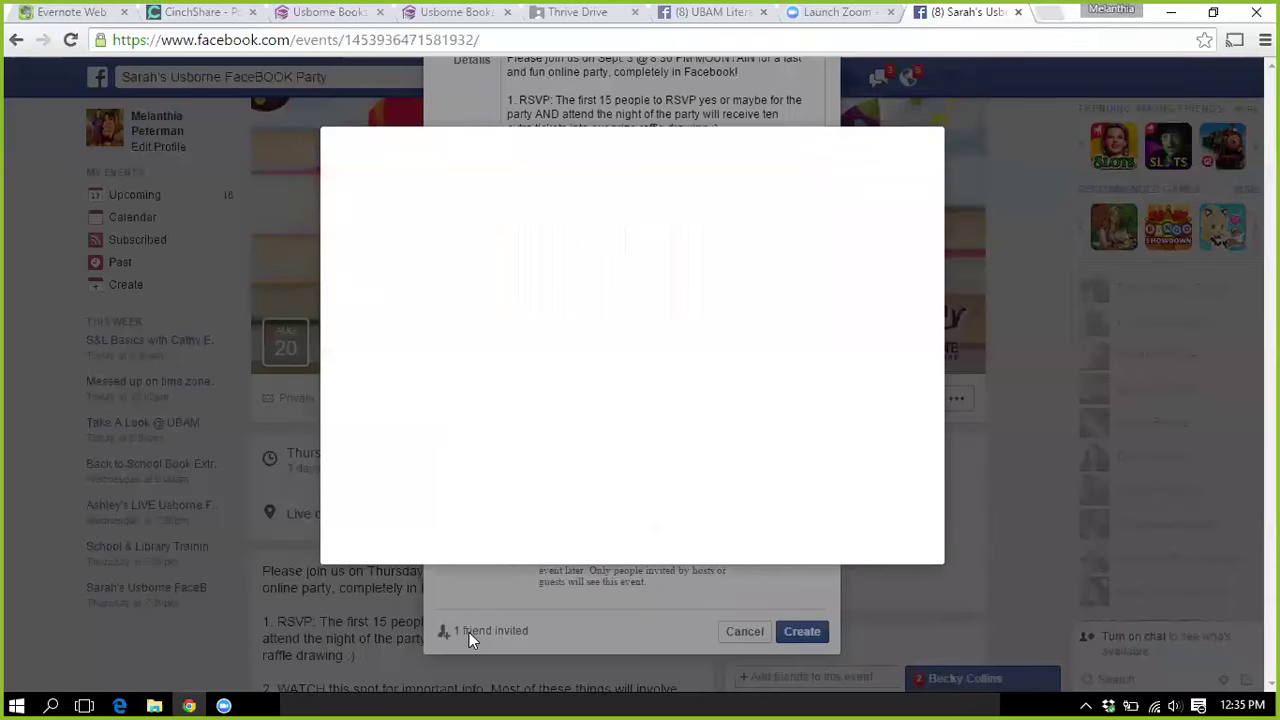
# - Remove the carried-over invited friend, save the empty invite list, and create the event
pyautogui.moveTo(971, 177)
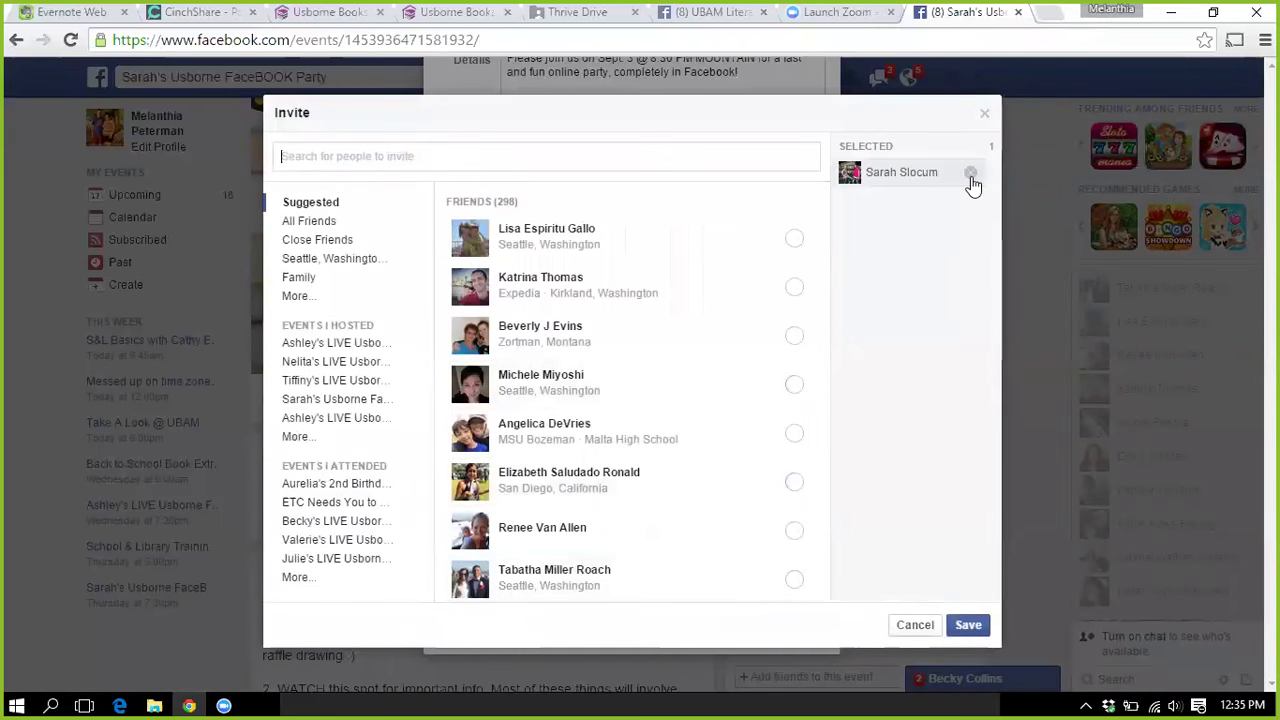
pyautogui.click(972, 177)
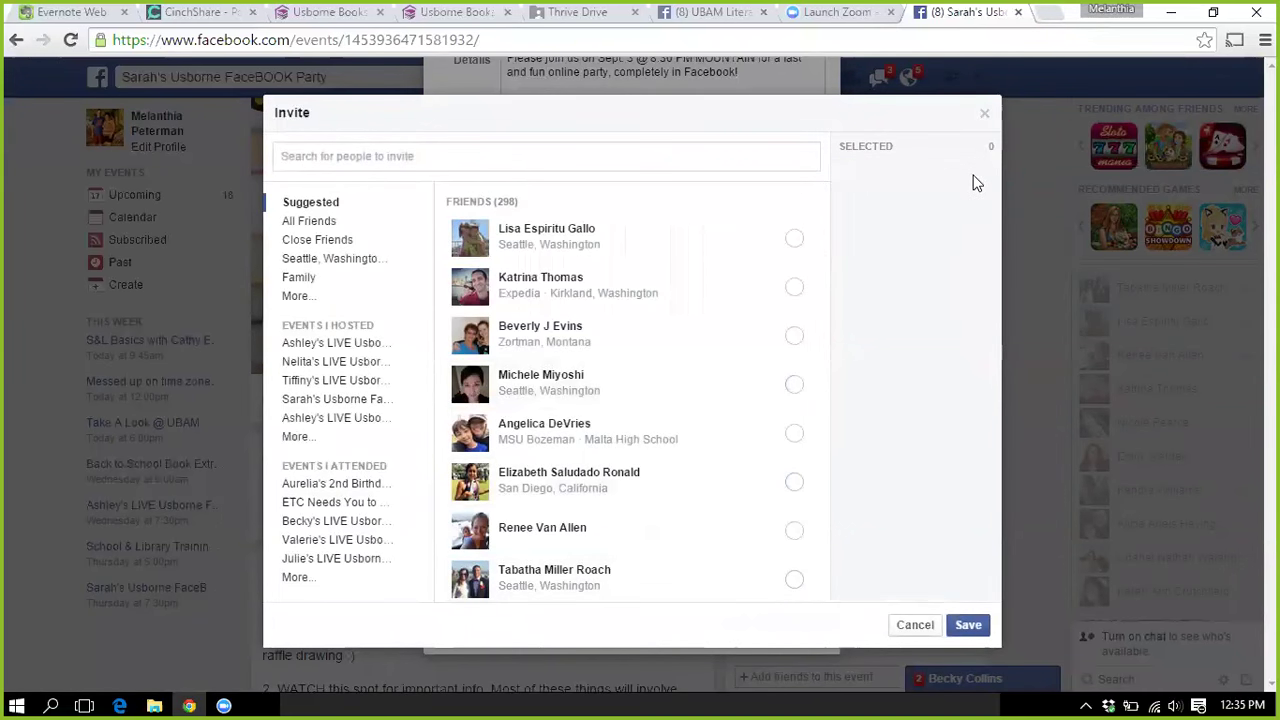
pyautogui.click(968, 625)
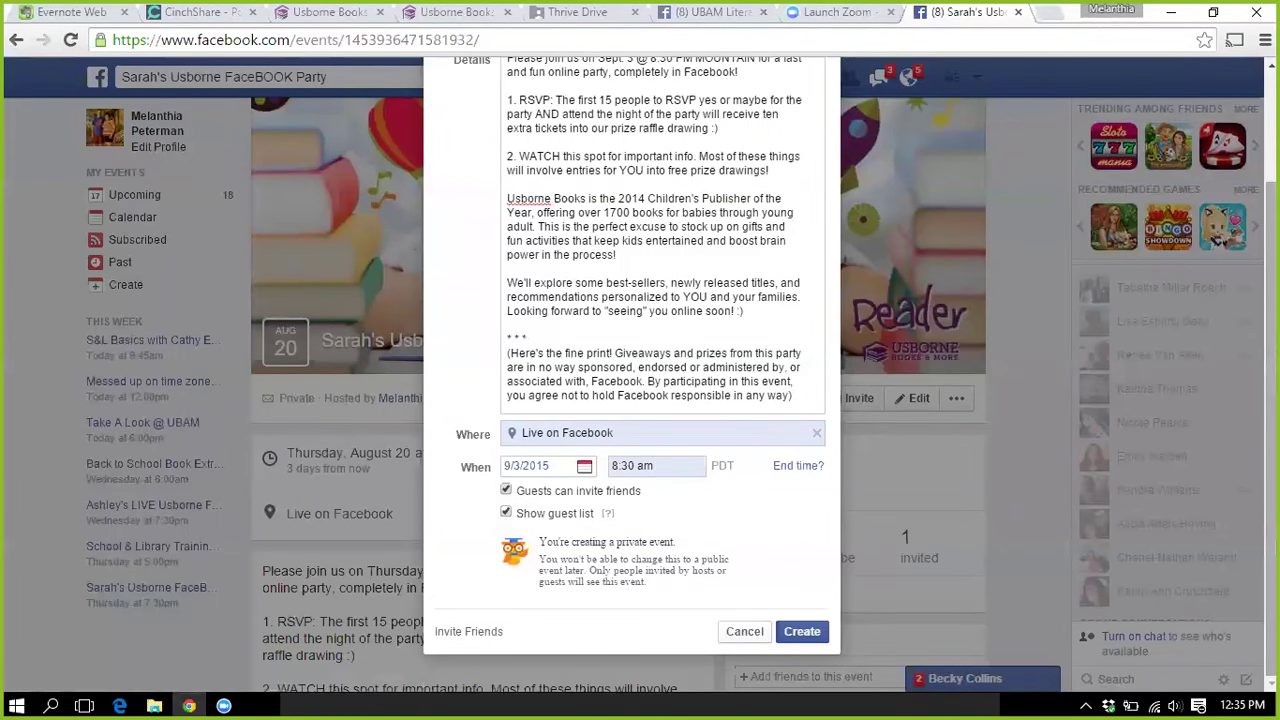
pyautogui.scroll(3, 1270, 400)
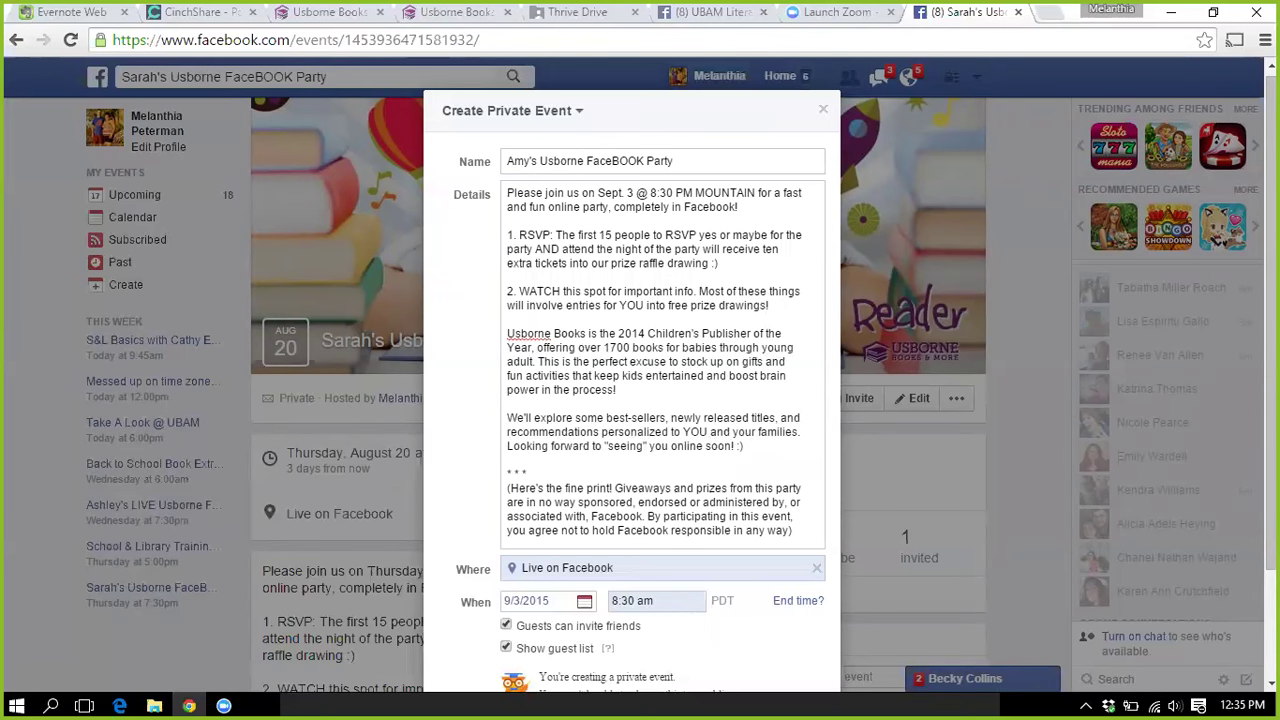
pyautogui.scroll(-3, 903, 697)
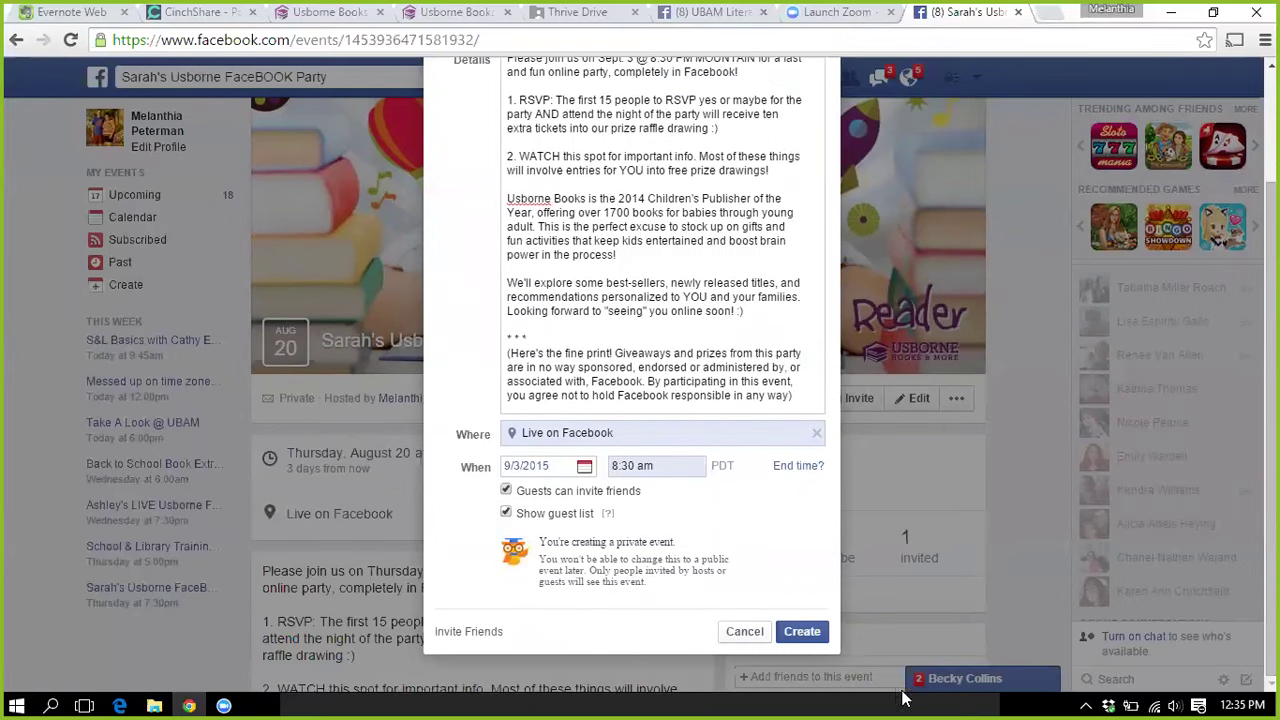
pyautogui.click(802, 632)
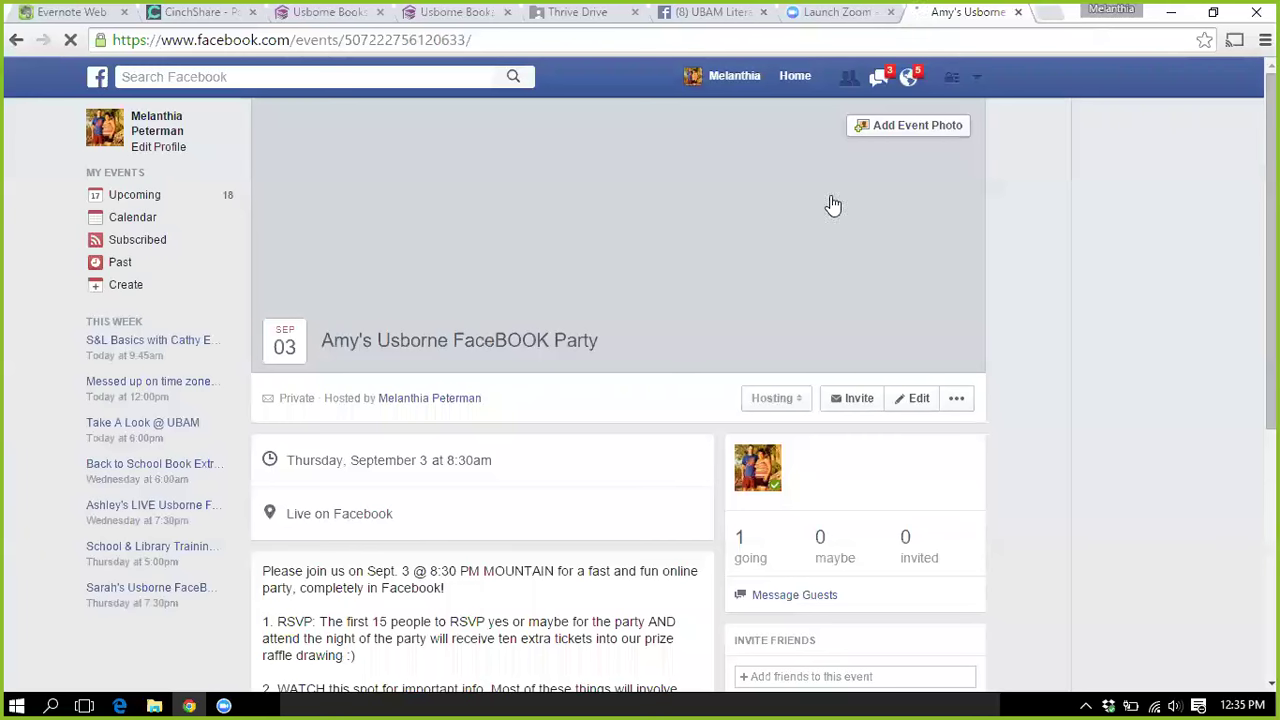
# - Begin uploading a cover photo for the new event, then cancel without choosing one
pyautogui.click(900, 131)
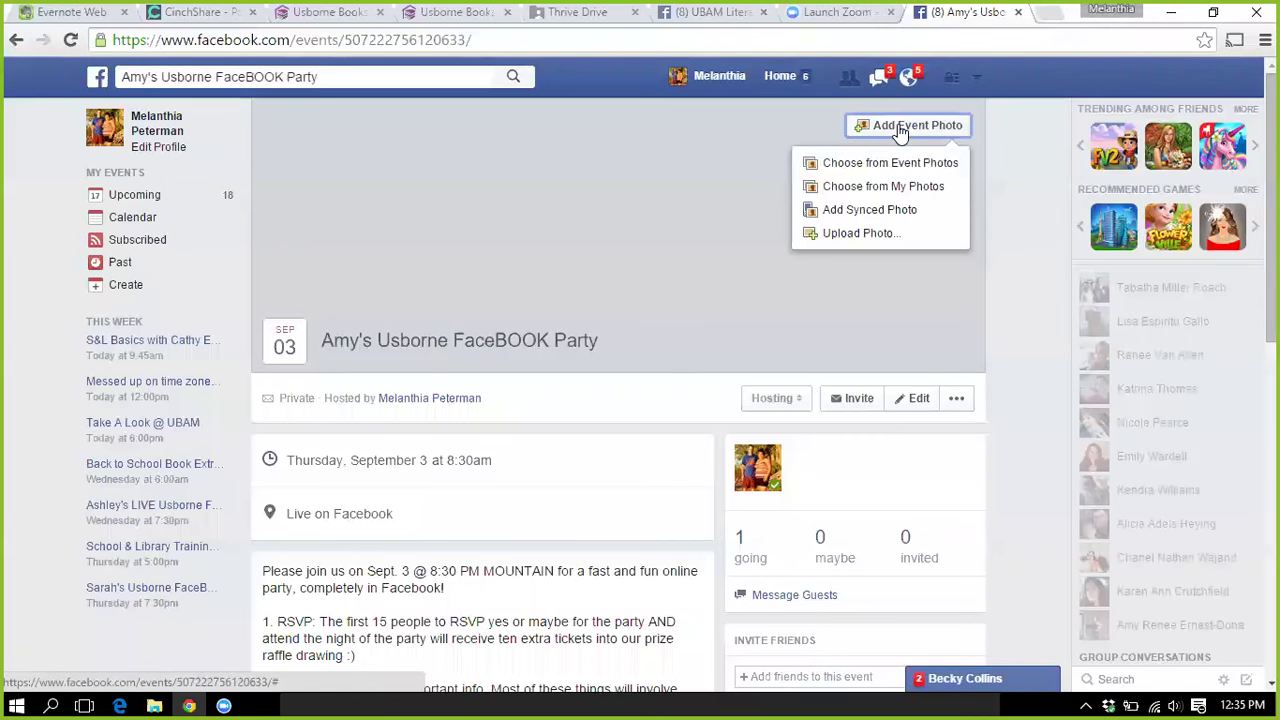
pyautogui.click(857, 235)
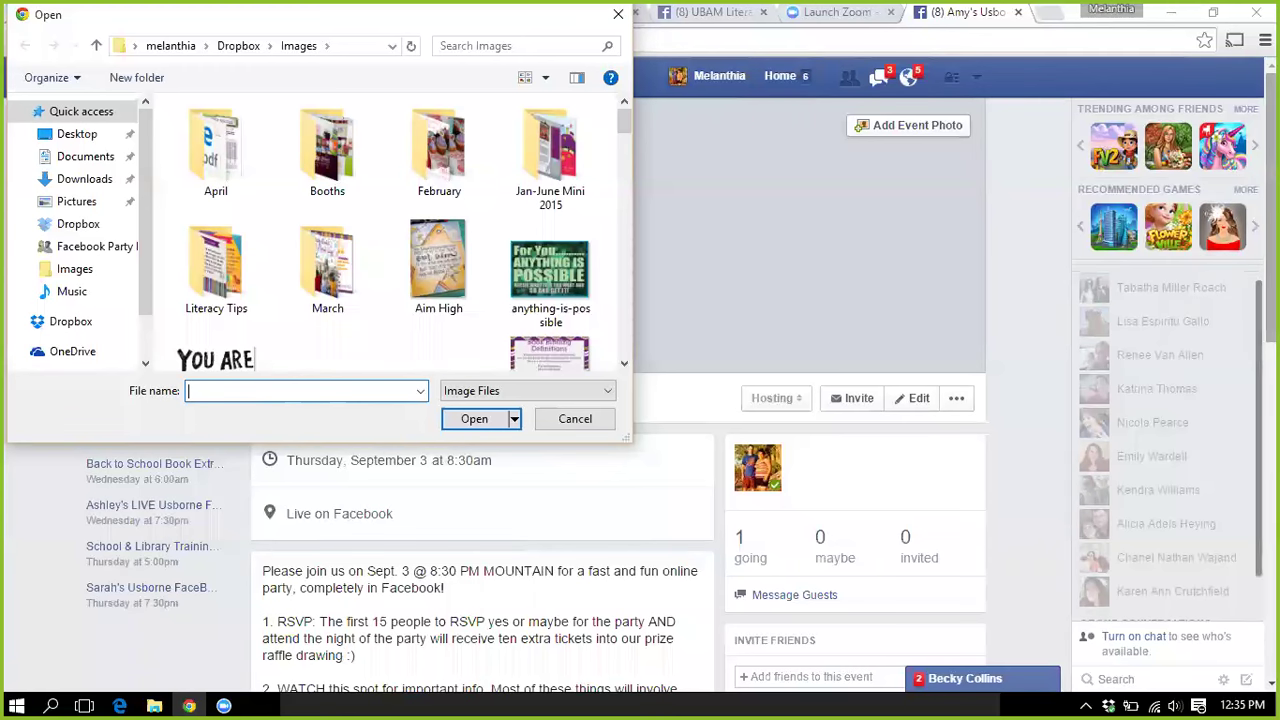
pyautogui.scroll(-5, 764, 398)
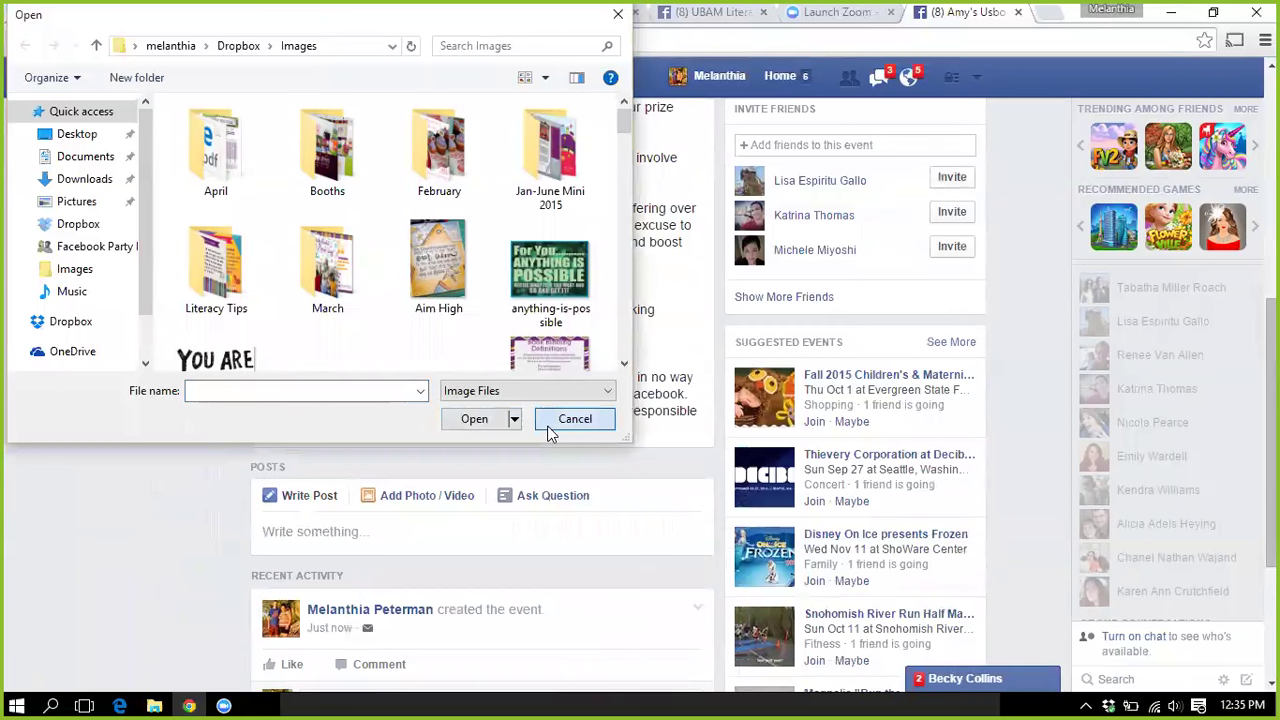
pyautogui.click(550, 428)
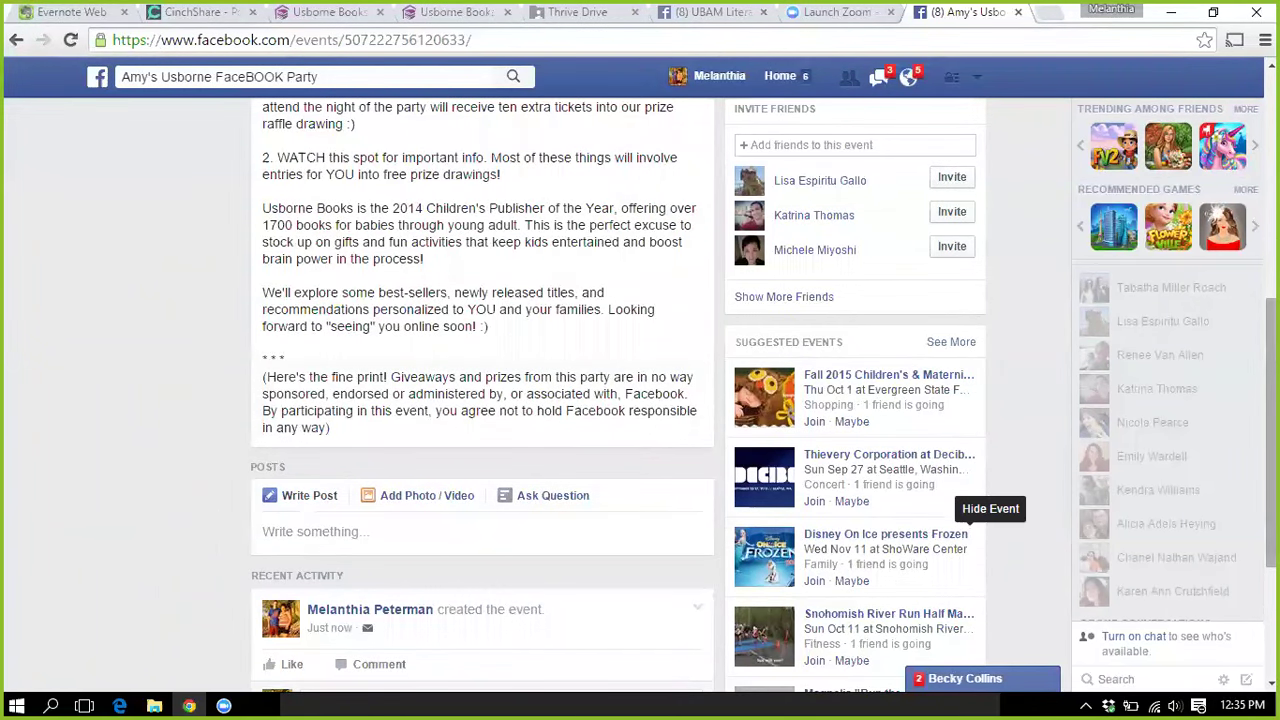
pyautogui.scroll(-2, 518, 467)
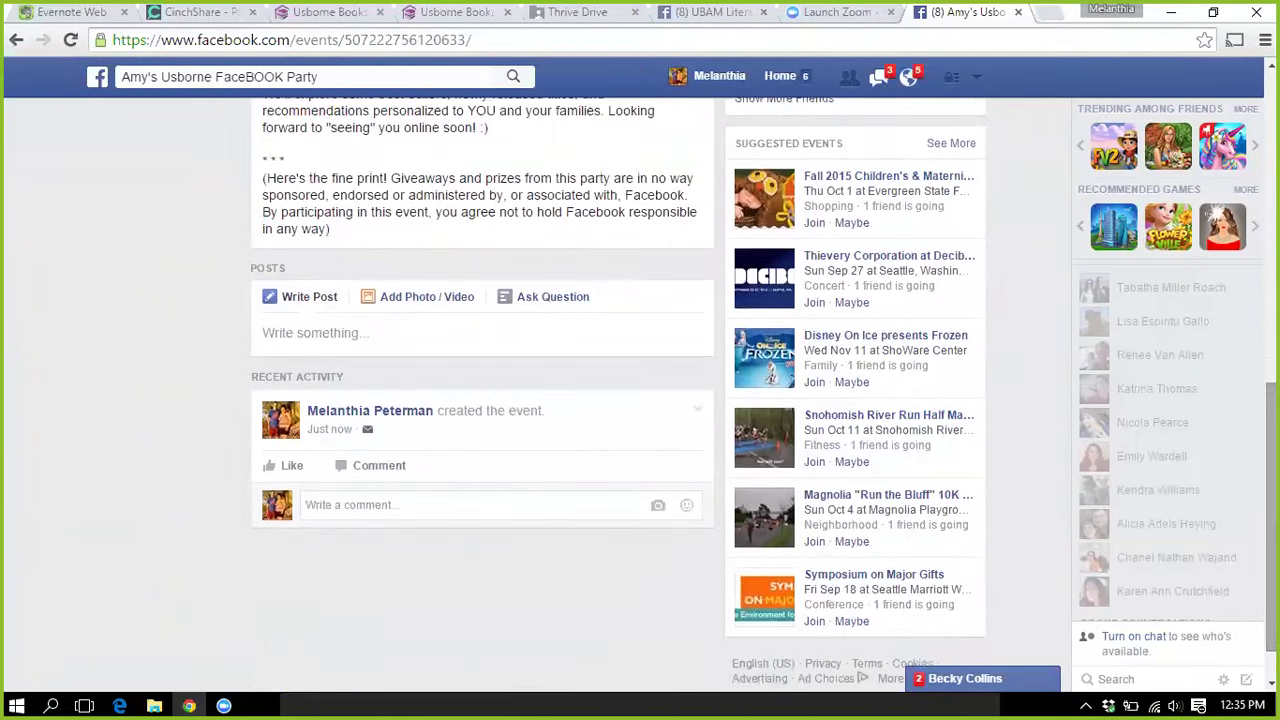
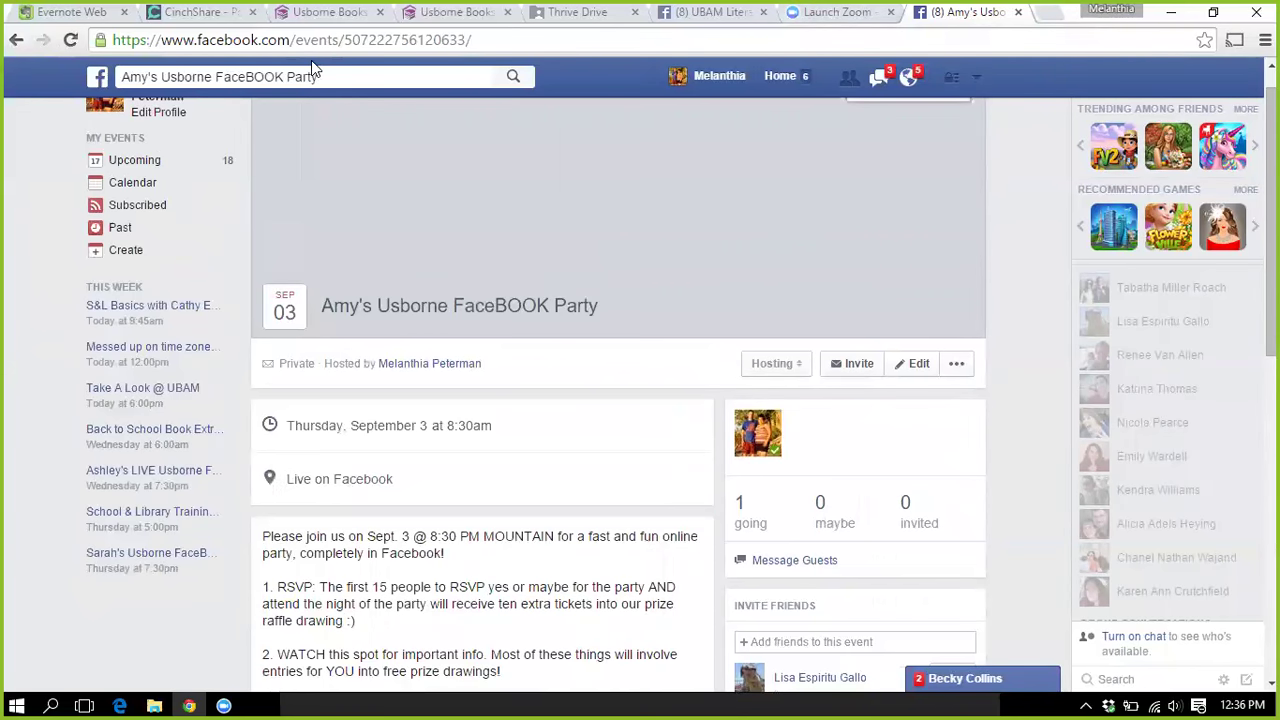
# - Switch to the Usborne Books tab to show the consultant Event List
pyautogui.click(299, 12)
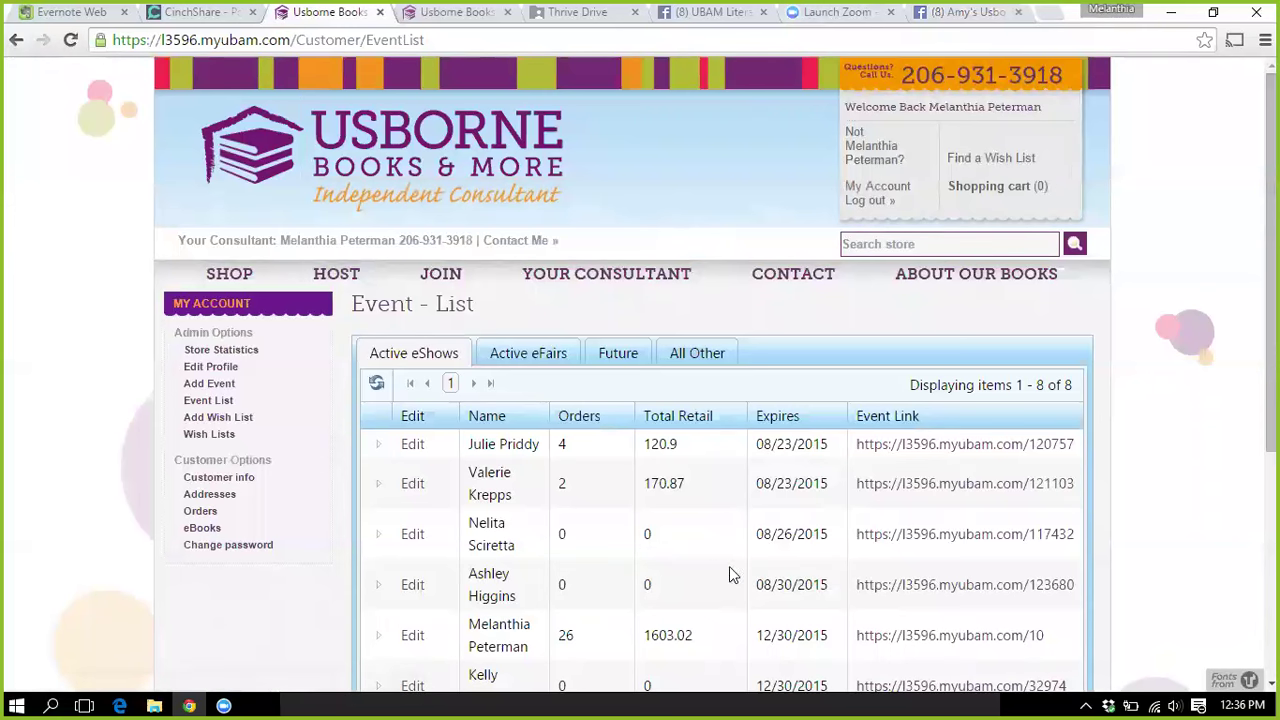
# - Attach the first event's eShow through its Event Link, then return to the Event List via My Account
pyautogui.click(958, 490)
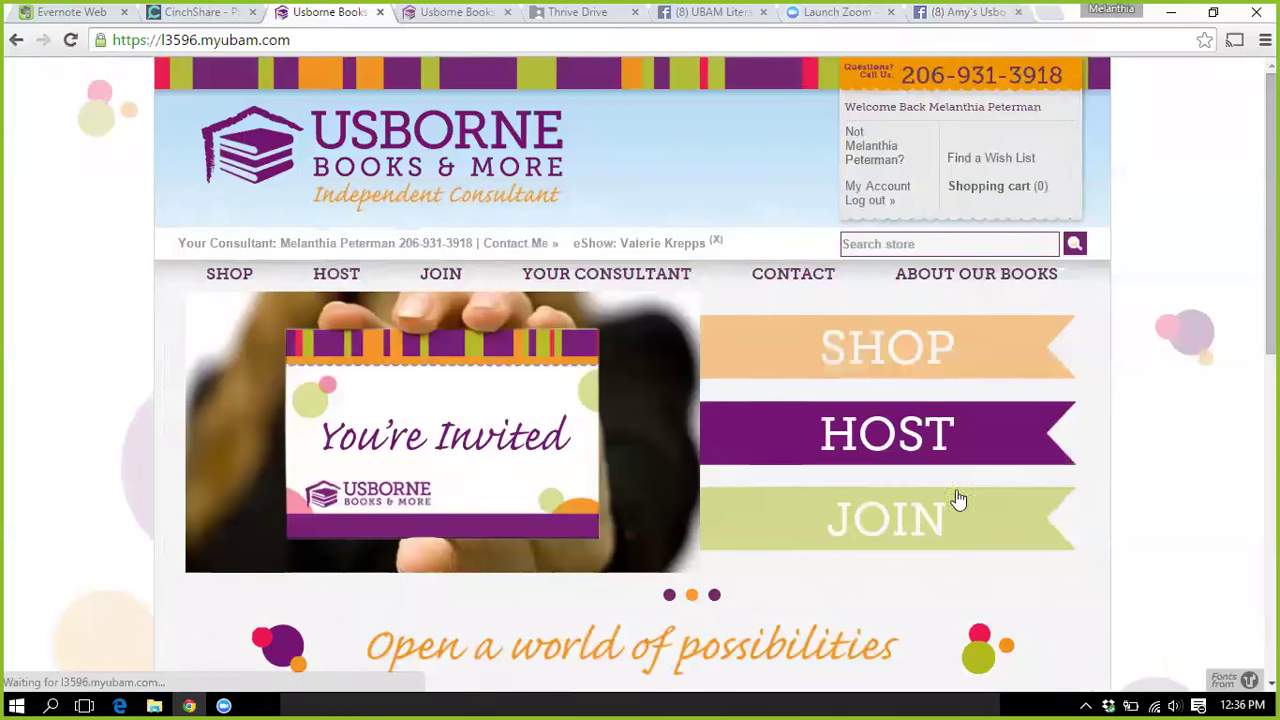
pyautogui.click(896, 190)
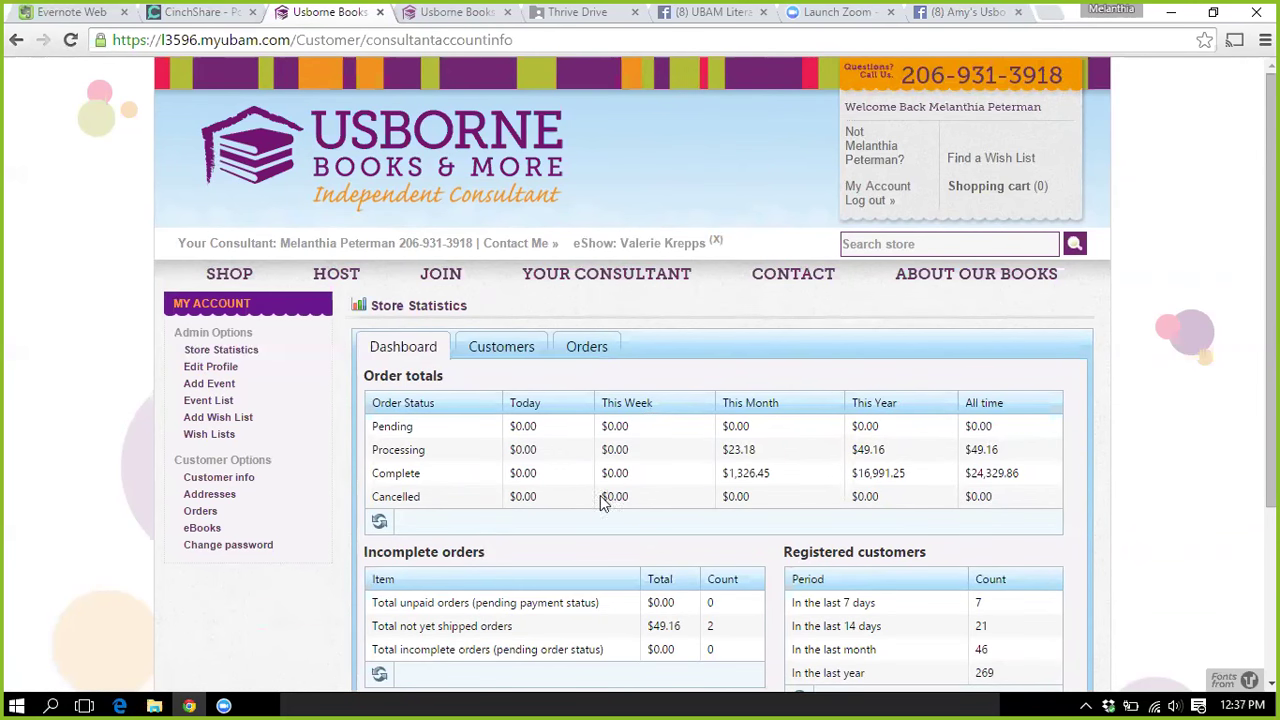
pyautogui.click(203, 404)
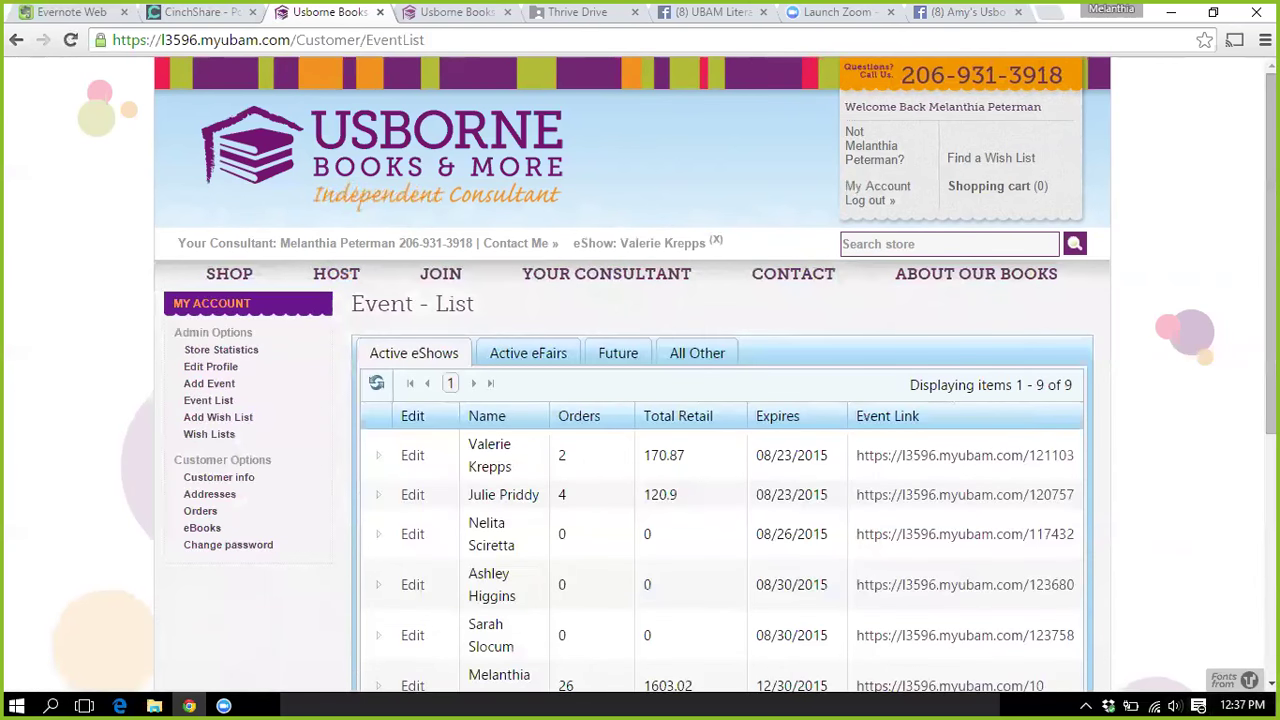
# - Expand the first eShow event to list its two orders
pyautogui.scroll(-1, 617, 552)
pyautogui.scroll(-2, 573, 464)
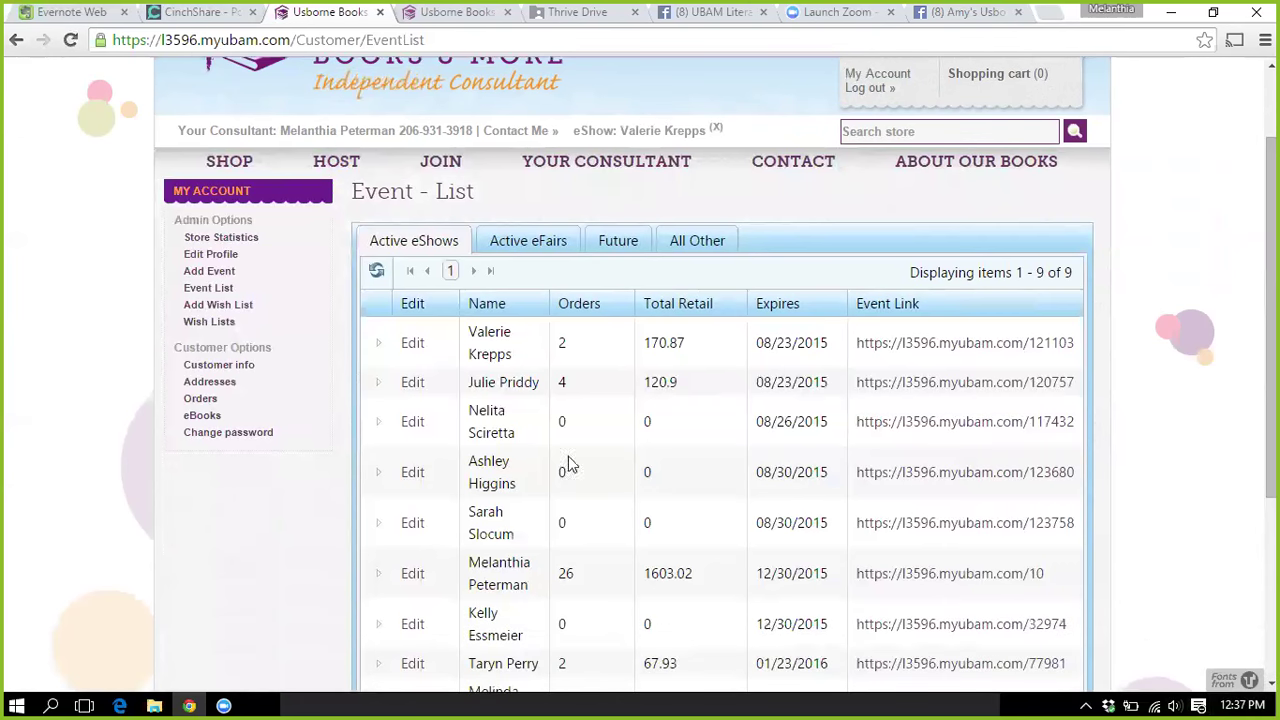
pyautogui.click(379, 346)
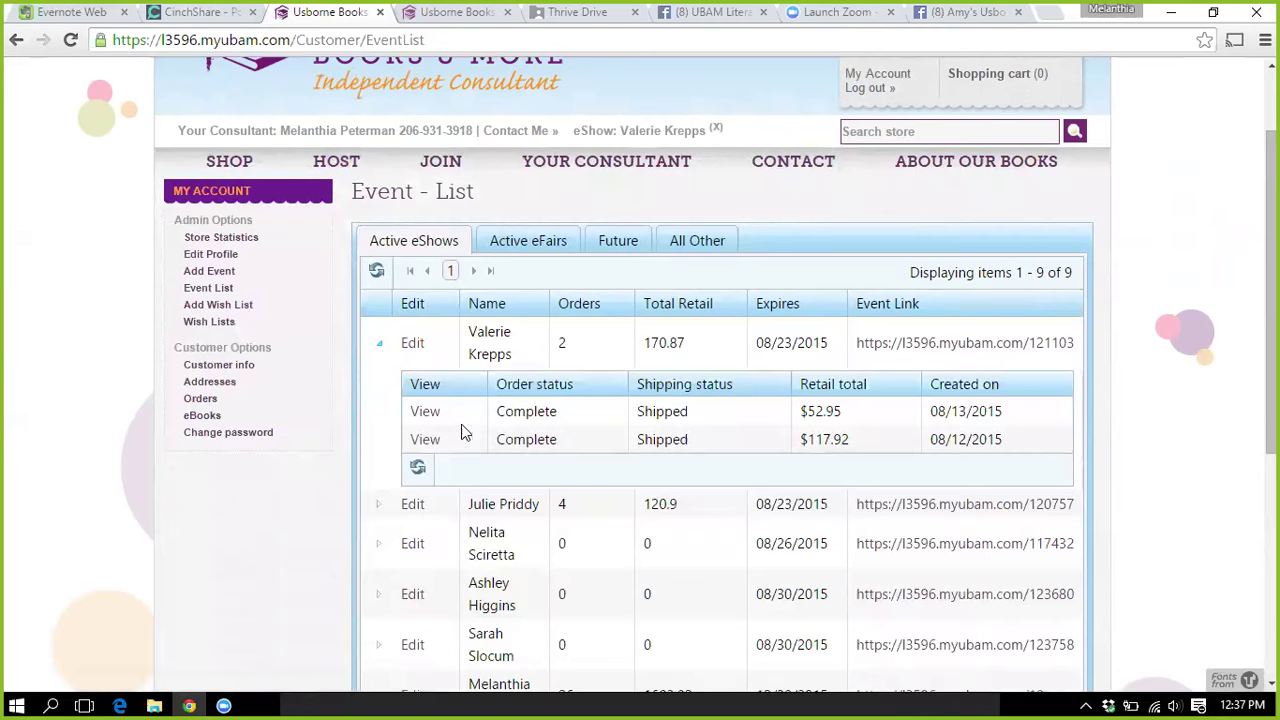
# - Review the second order's product details, then close that order tab
pyautogui.click(424, 440)
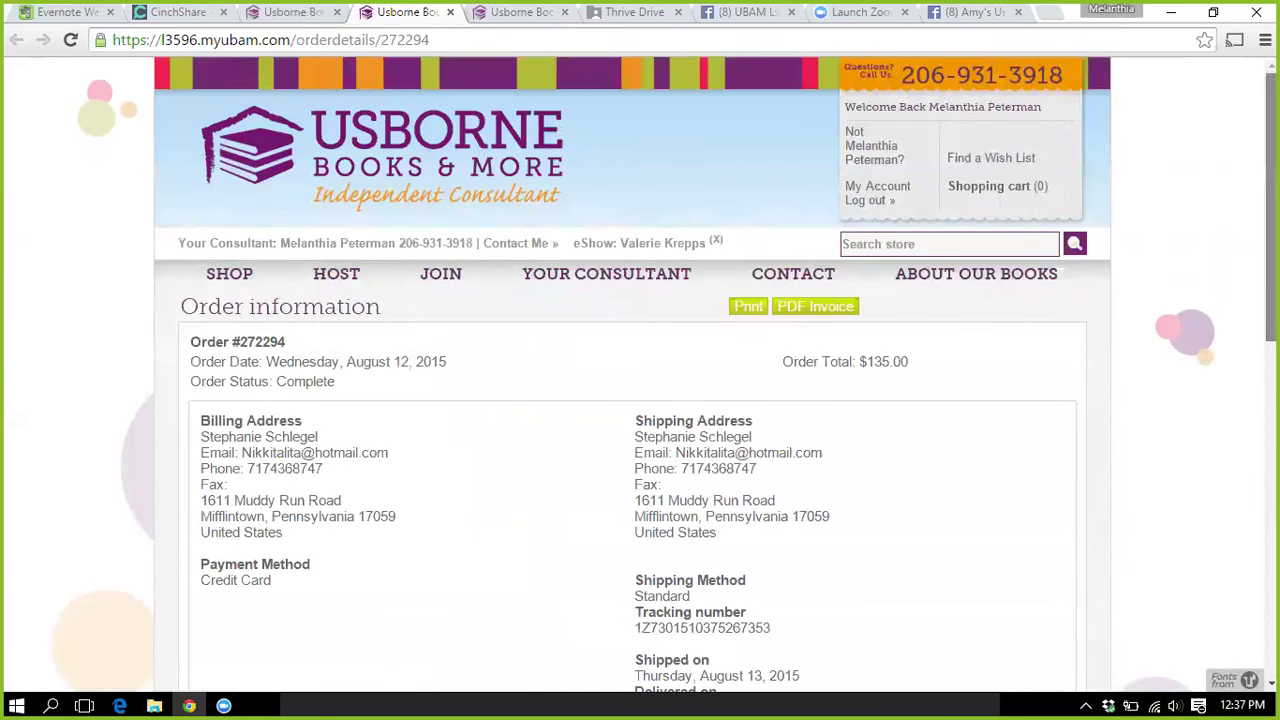
pyautogui.scroll(-3, 640, 380)
pyautogui.scroll(-1, 640, 380)
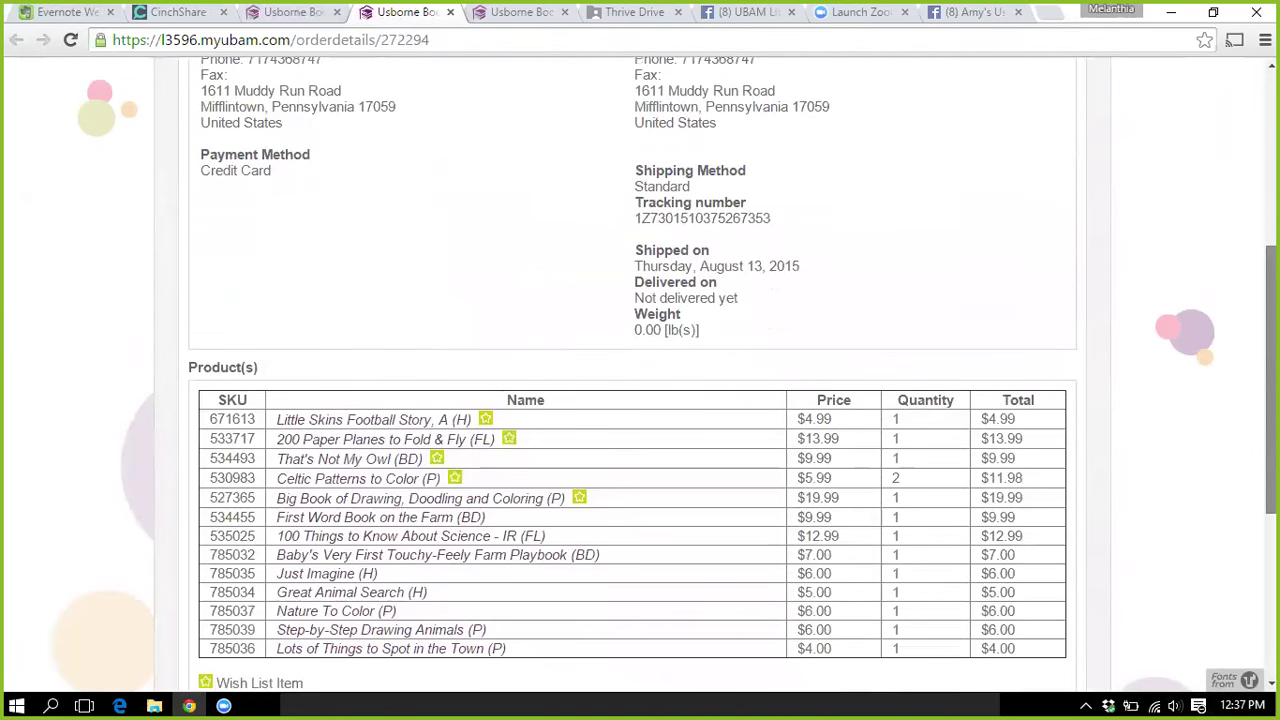
pyautogui.scroll(1, 640, 380)
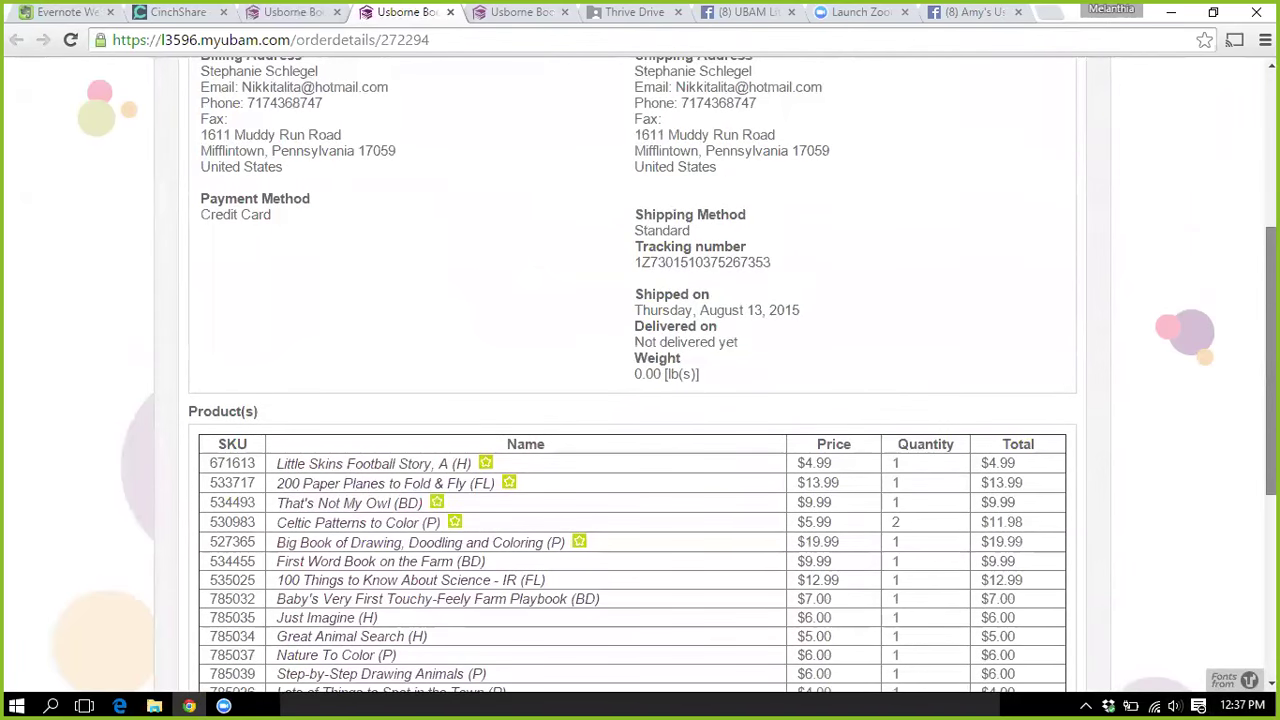
pyautogui.scroll(-2, 640, 380)
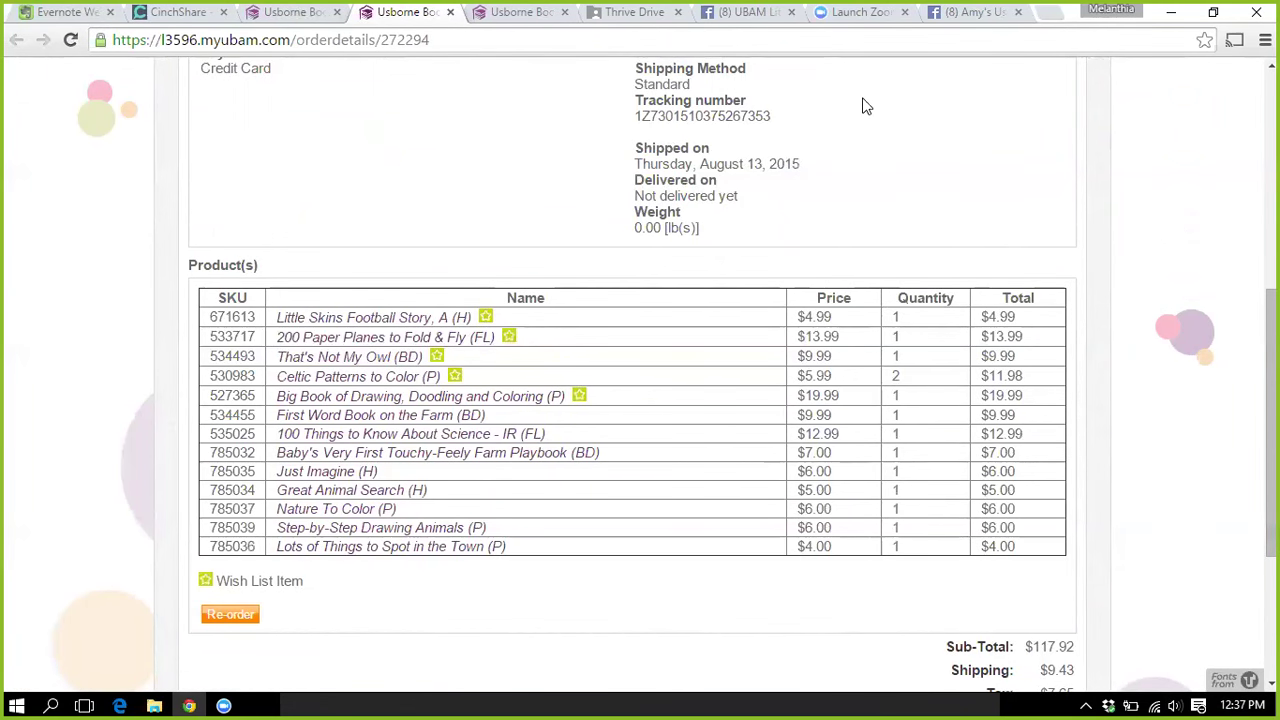
pyautogui.click(449, 13)
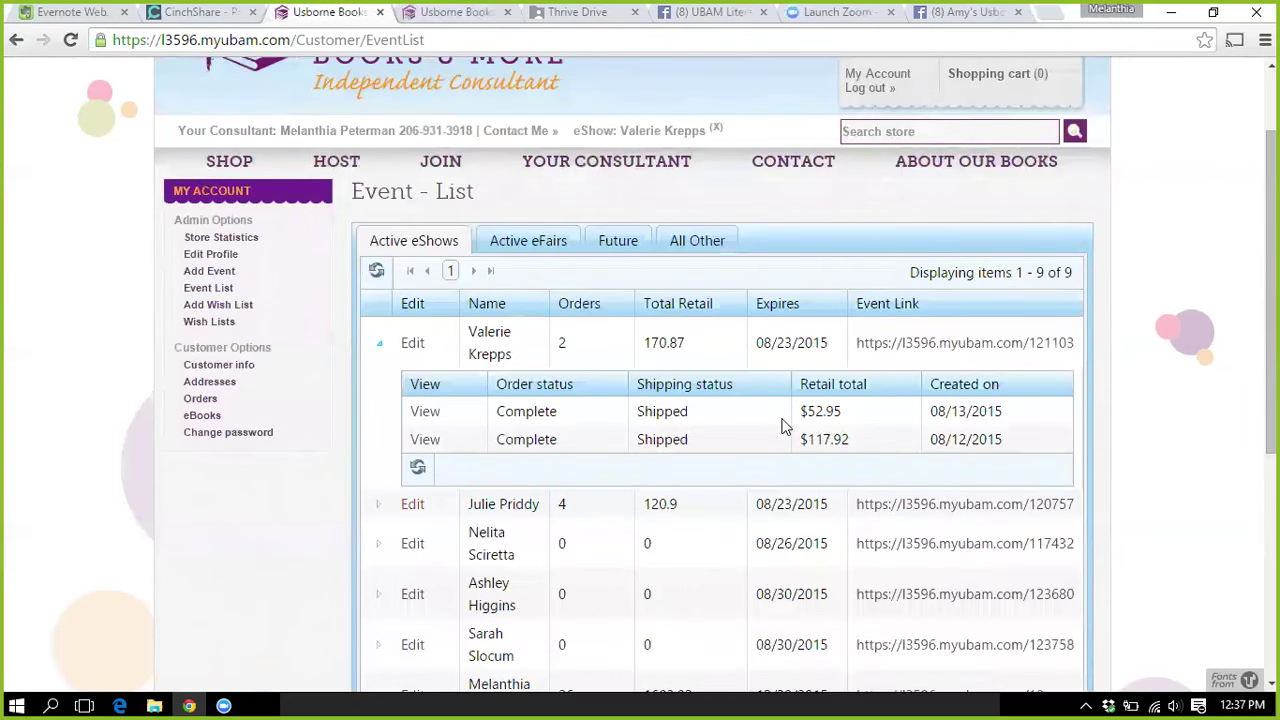
# - Collapse the first event's orders and bring up the second Usborne tab's All Other events list
pyautogui.click(379, 346)
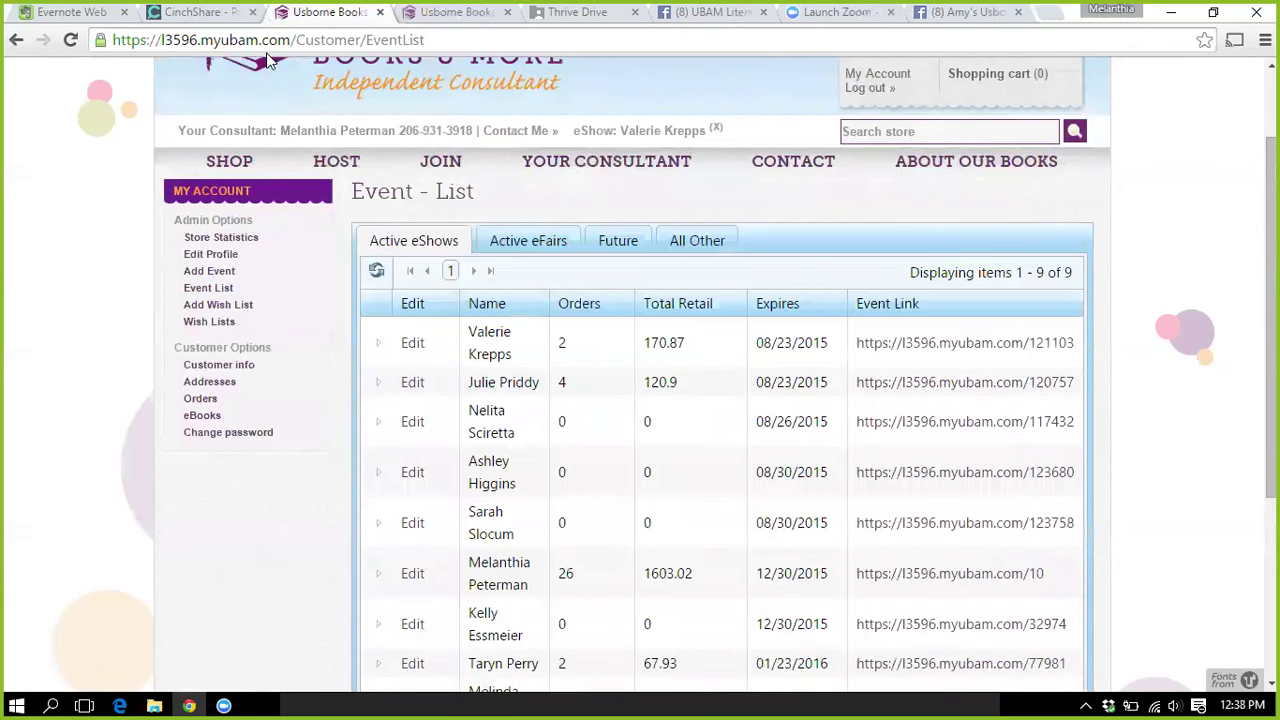
pyautogui.click(455, 14)
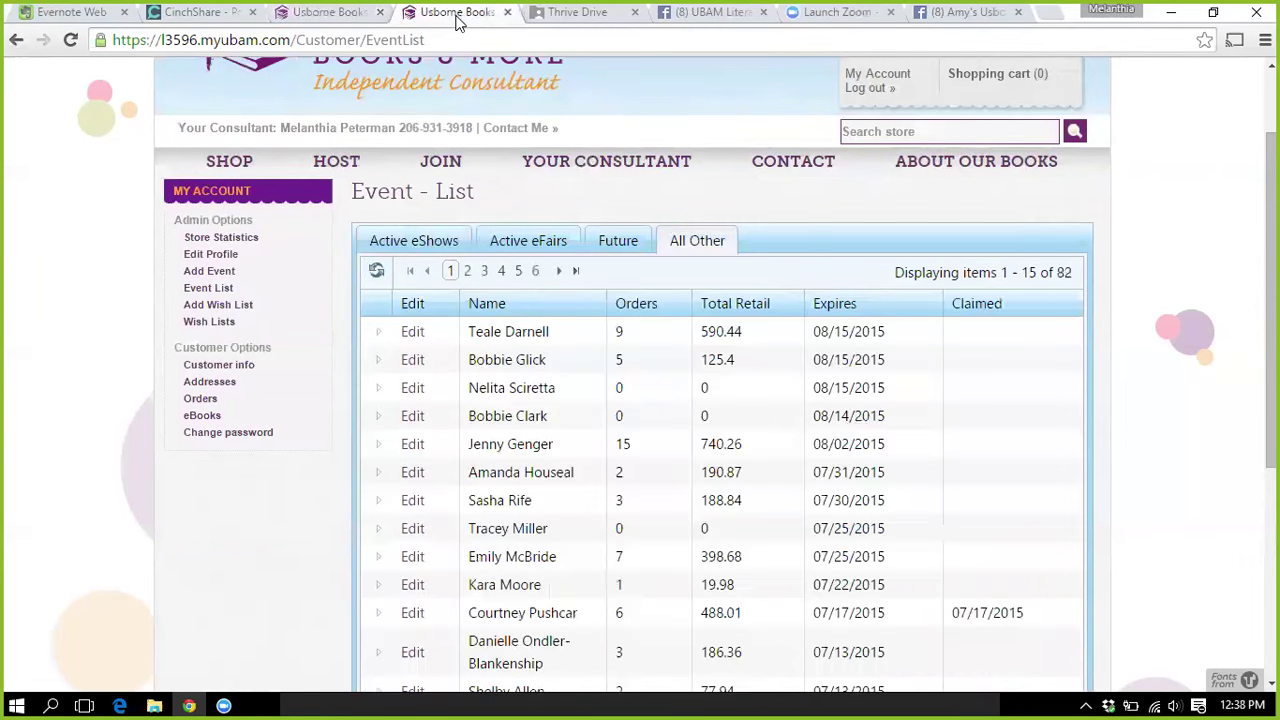
pyautogui.click(420, 40)
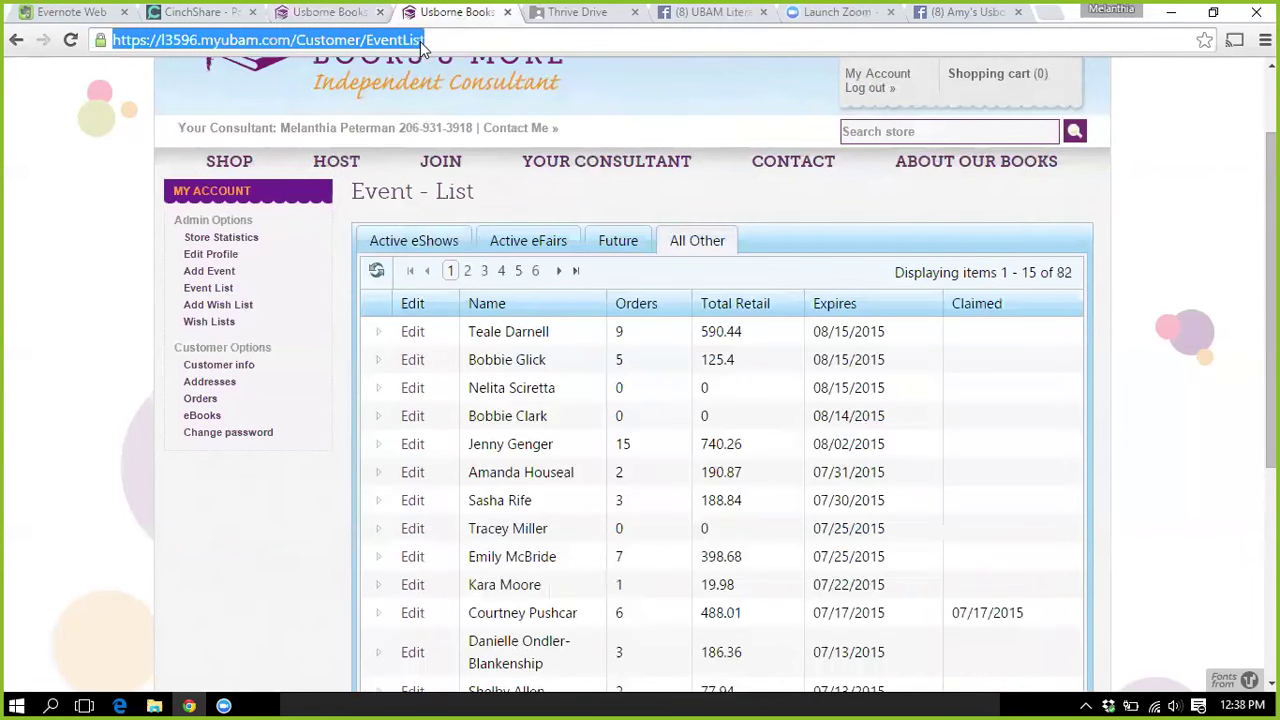
# - Load consultants.myubam.com and log in with the filled consultant ID and password
pyautogui.write('consultants.c')
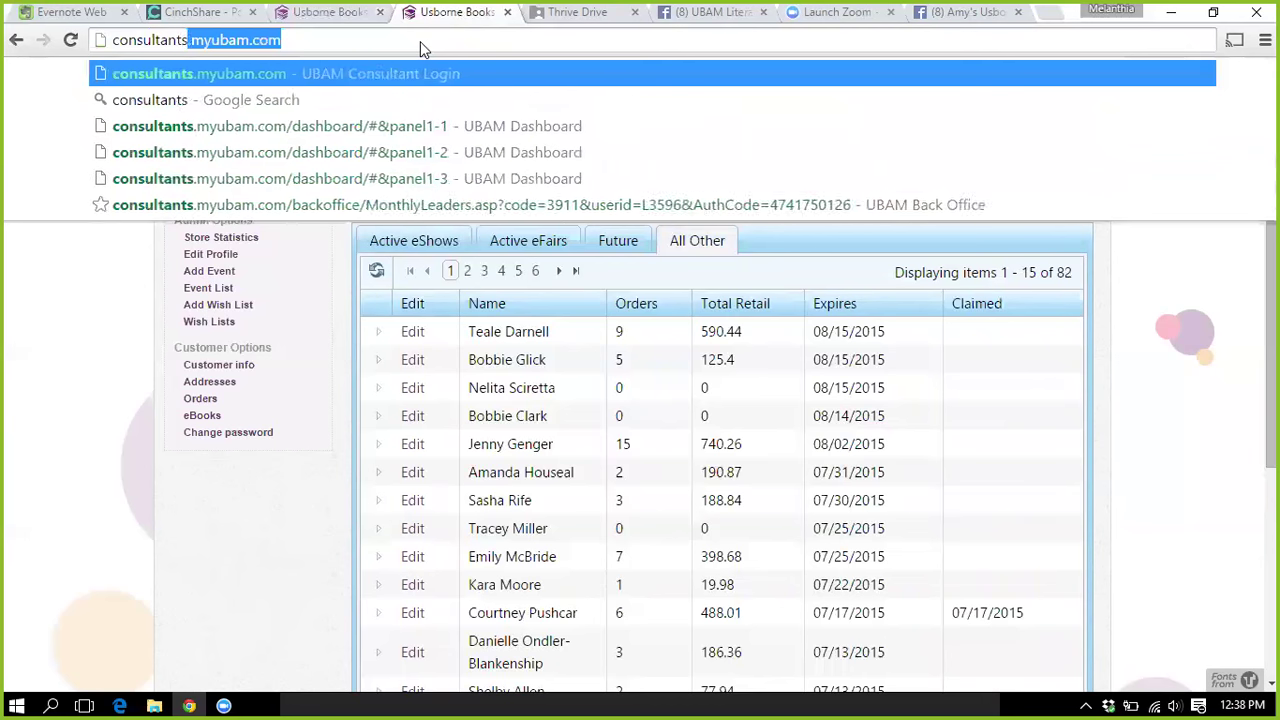
pyautogui.press('BackSpace')
pyautogui.press('Down')
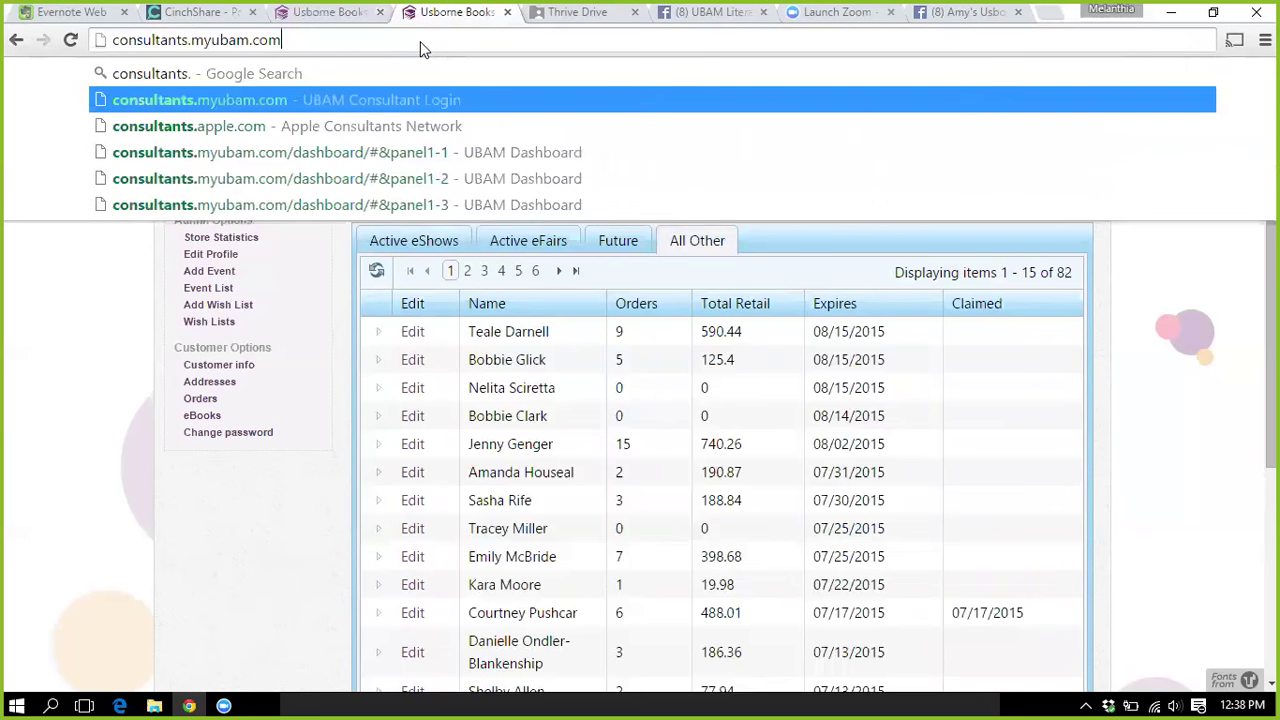
pyautogui.press('Return')
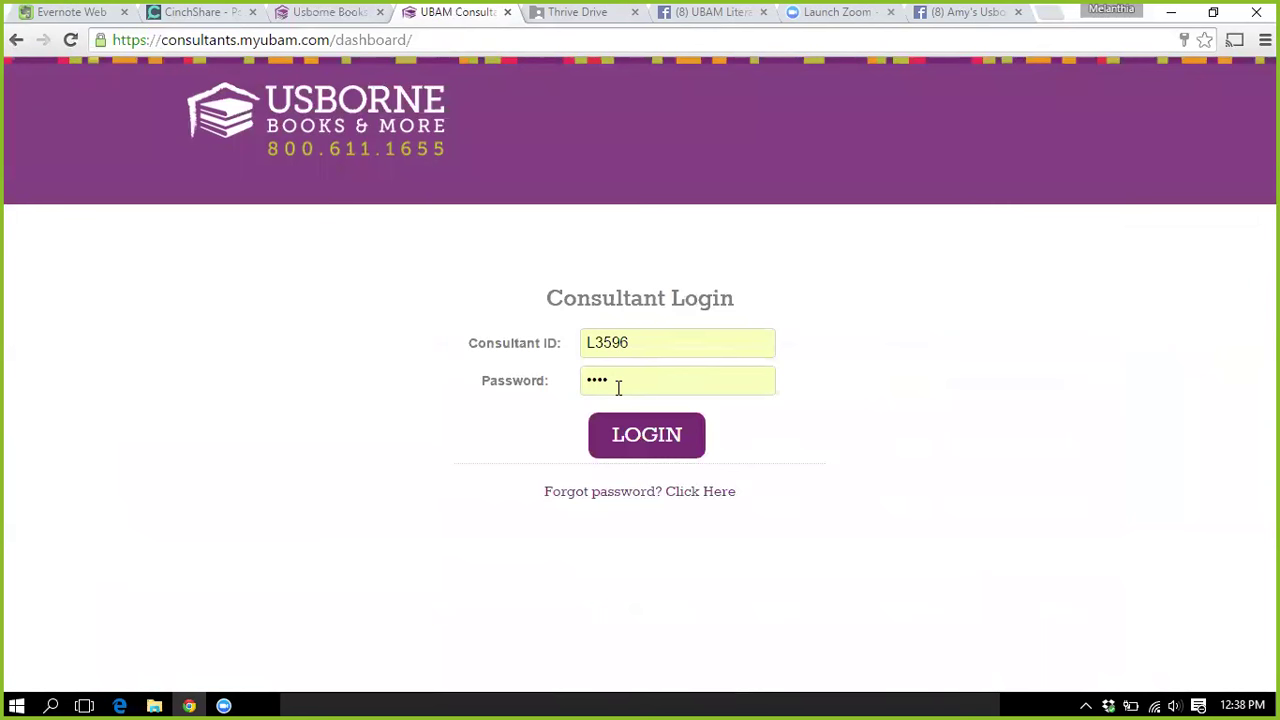
pyautogui.click(622, 441)
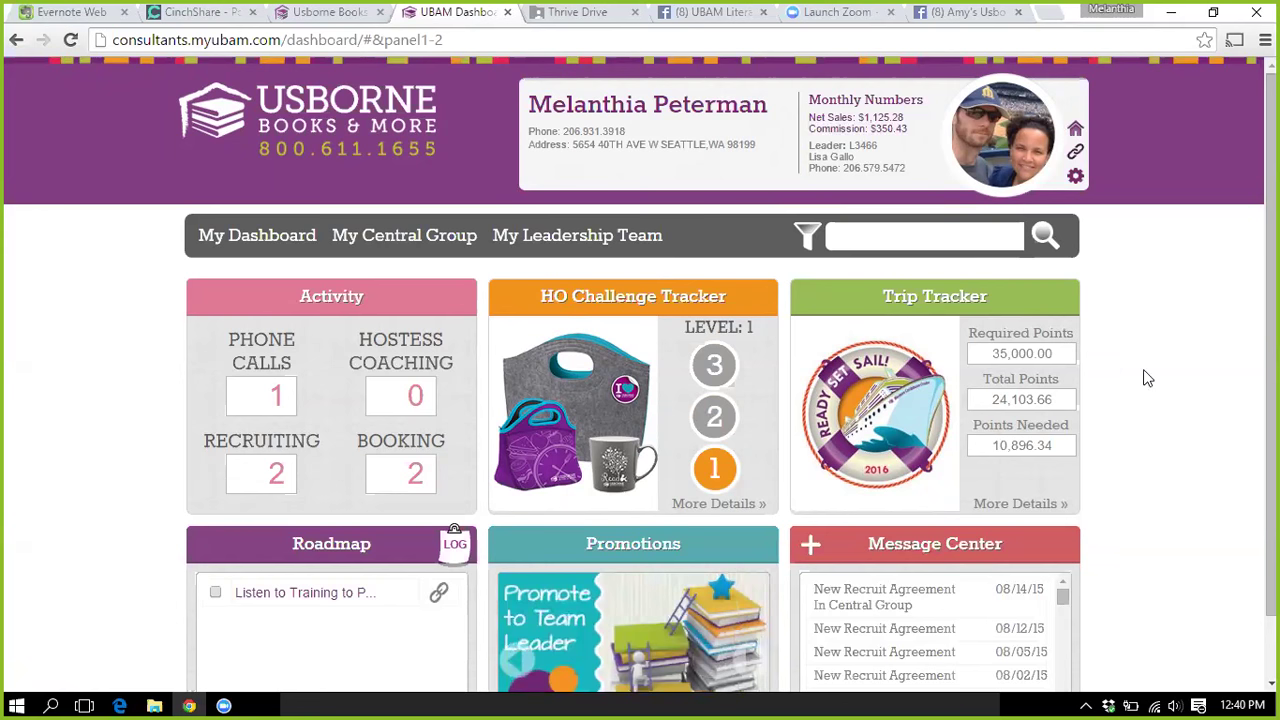
pyautogui.scroll(-1, 1147, 378)
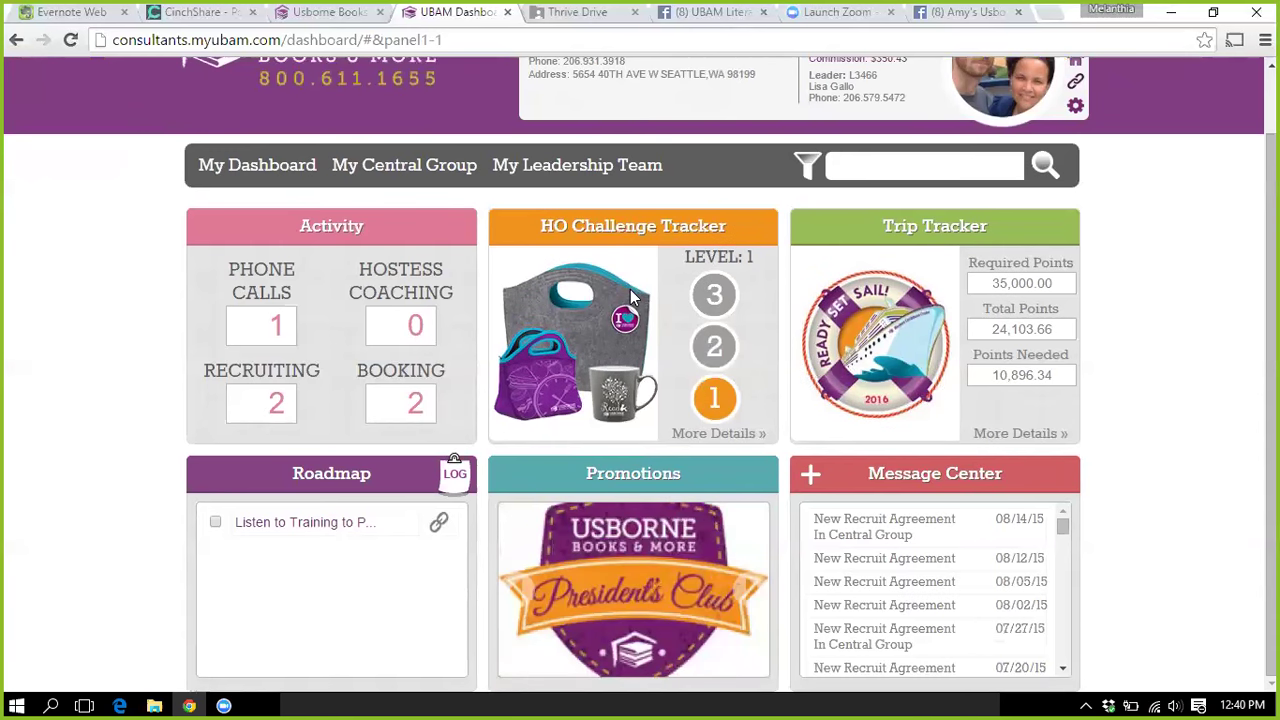
pyautogui.click(716, 435)
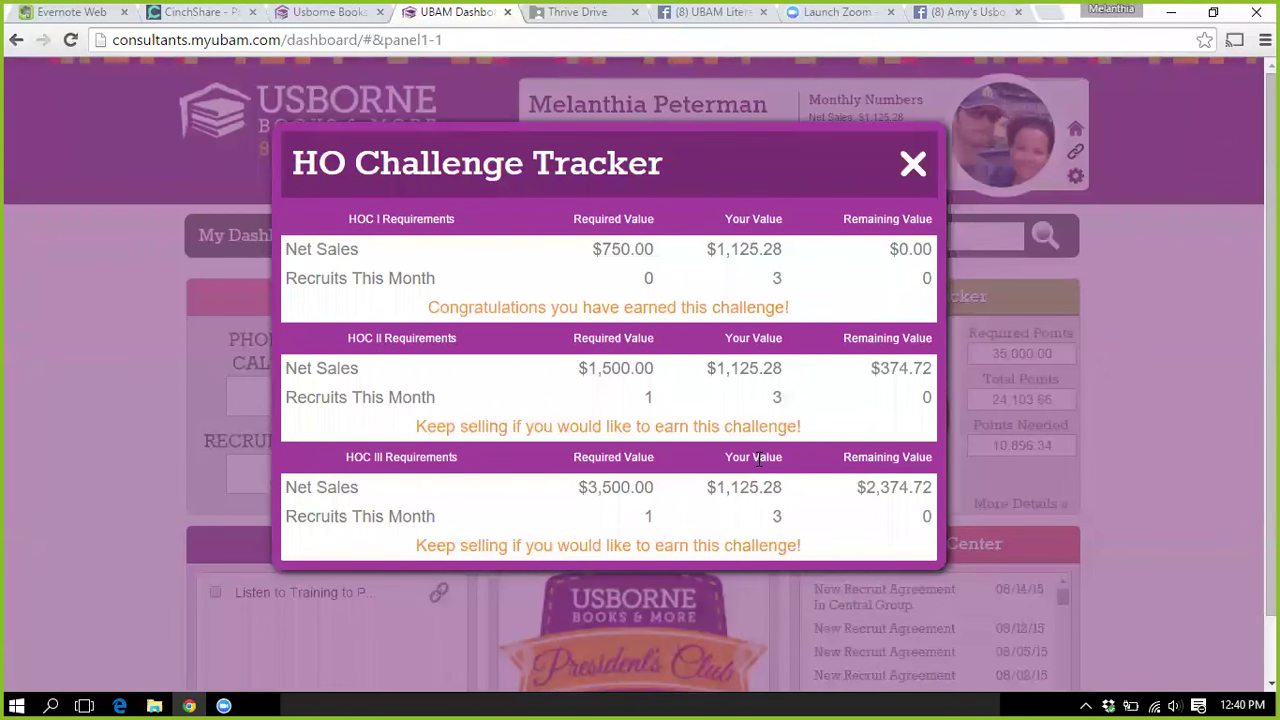
pyautogui.click(913, 166)
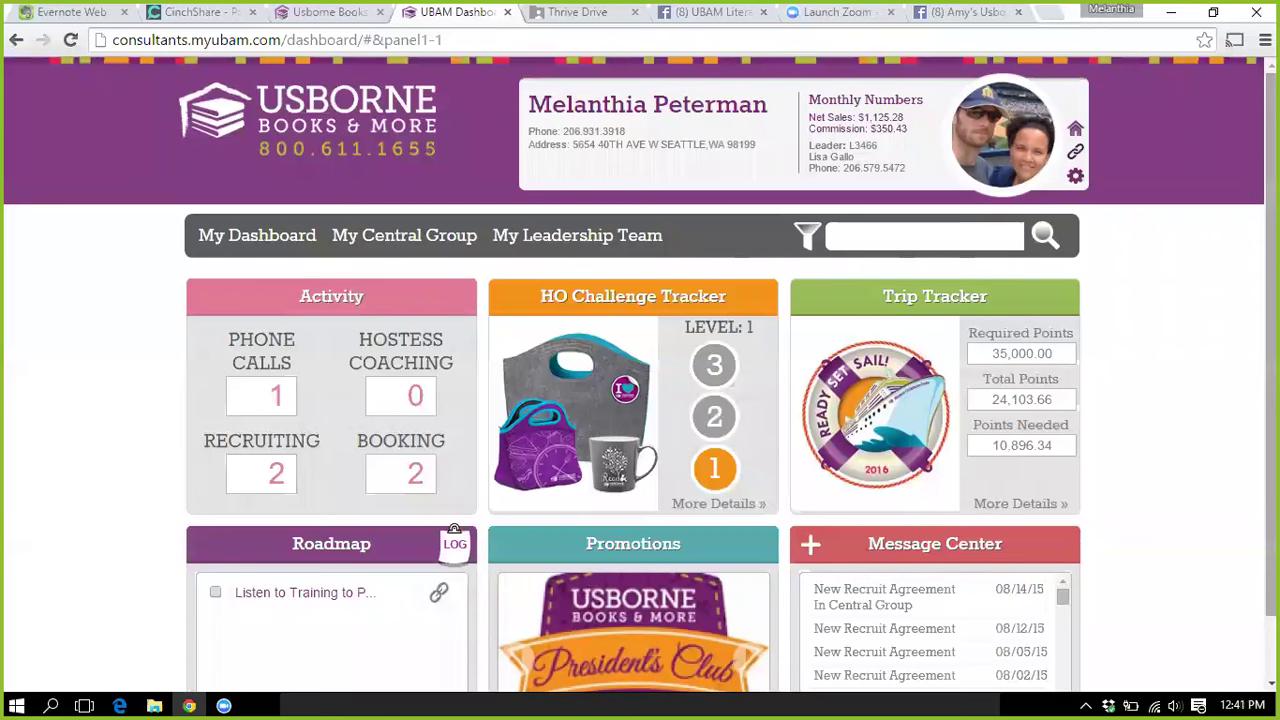
pyautogui.scroll(-1, 632, 400)
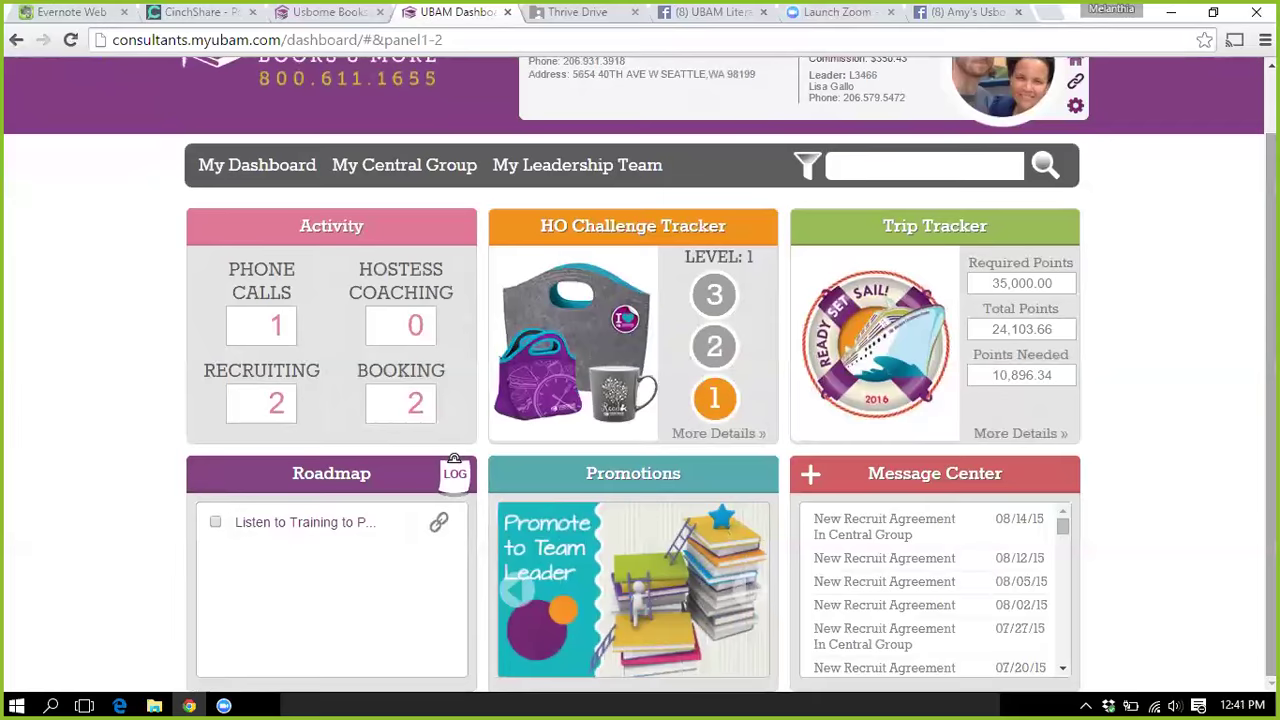
# - Go to the Back Office home page from the dashboard's gear Options menu
pyautogui.scroll(2, 954, 186)
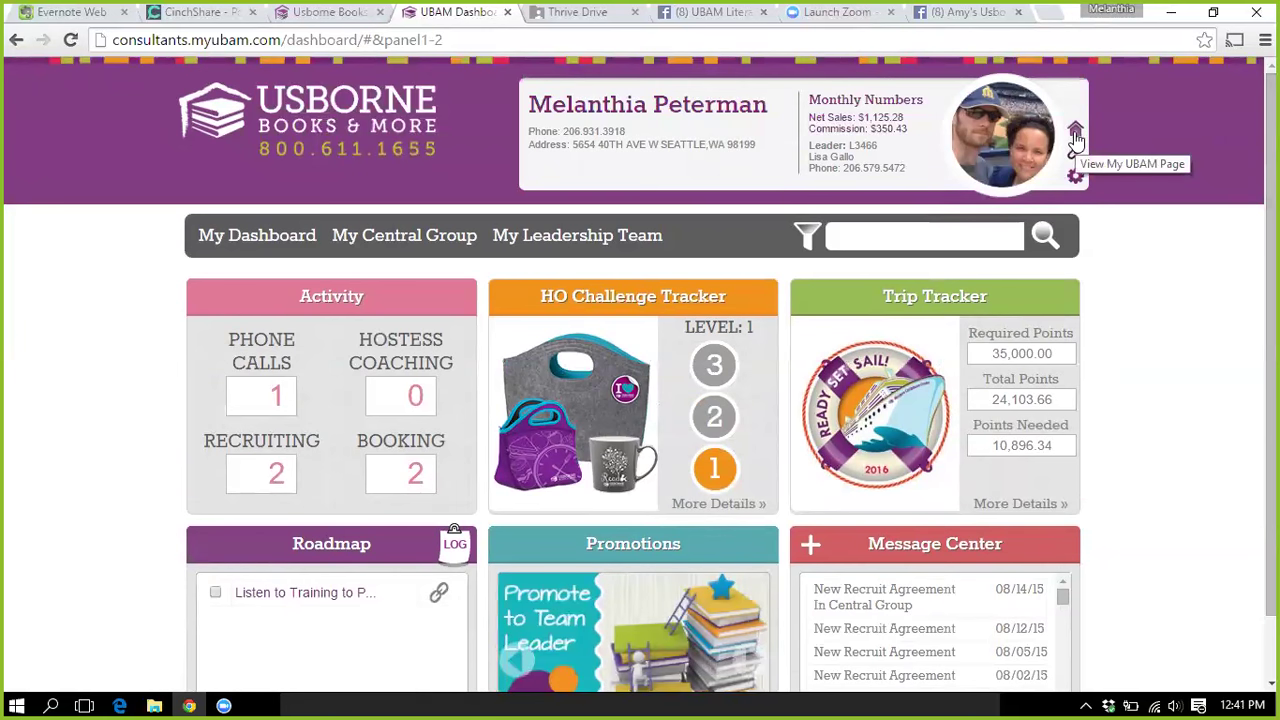
pyautogui.moveTo(1076, 155)
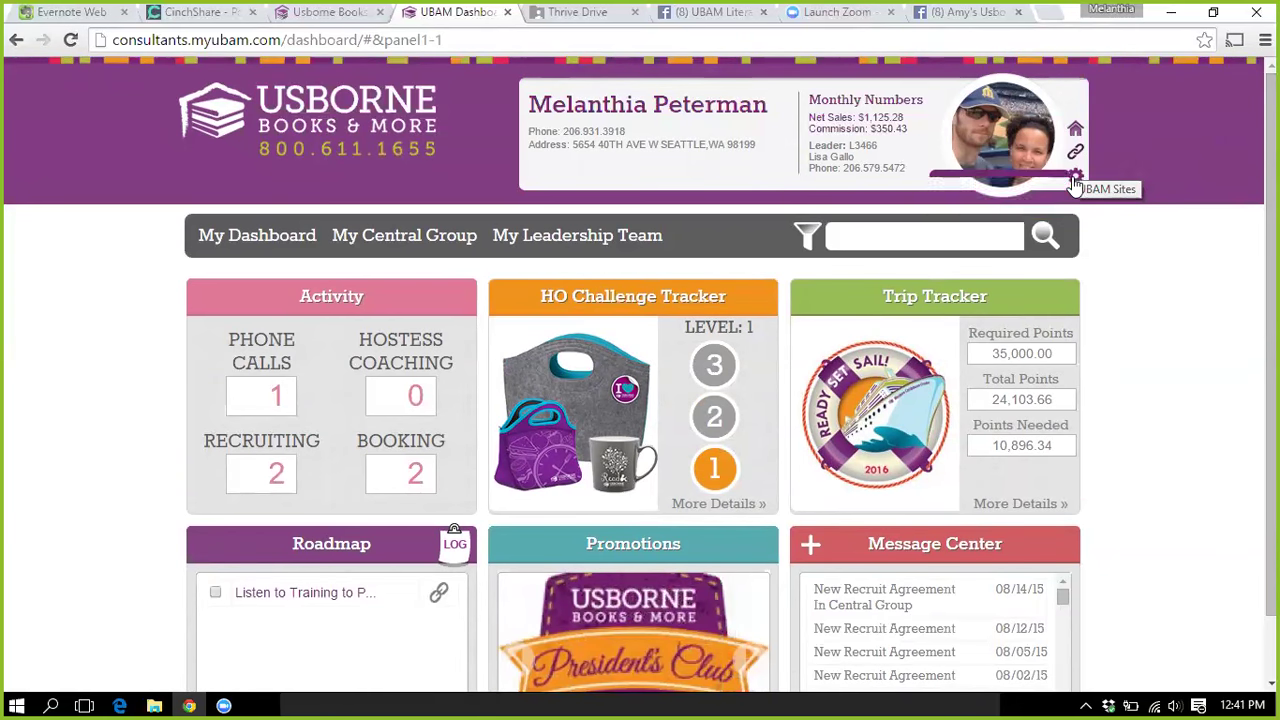
pyautogui.moveTo(1076, 180)
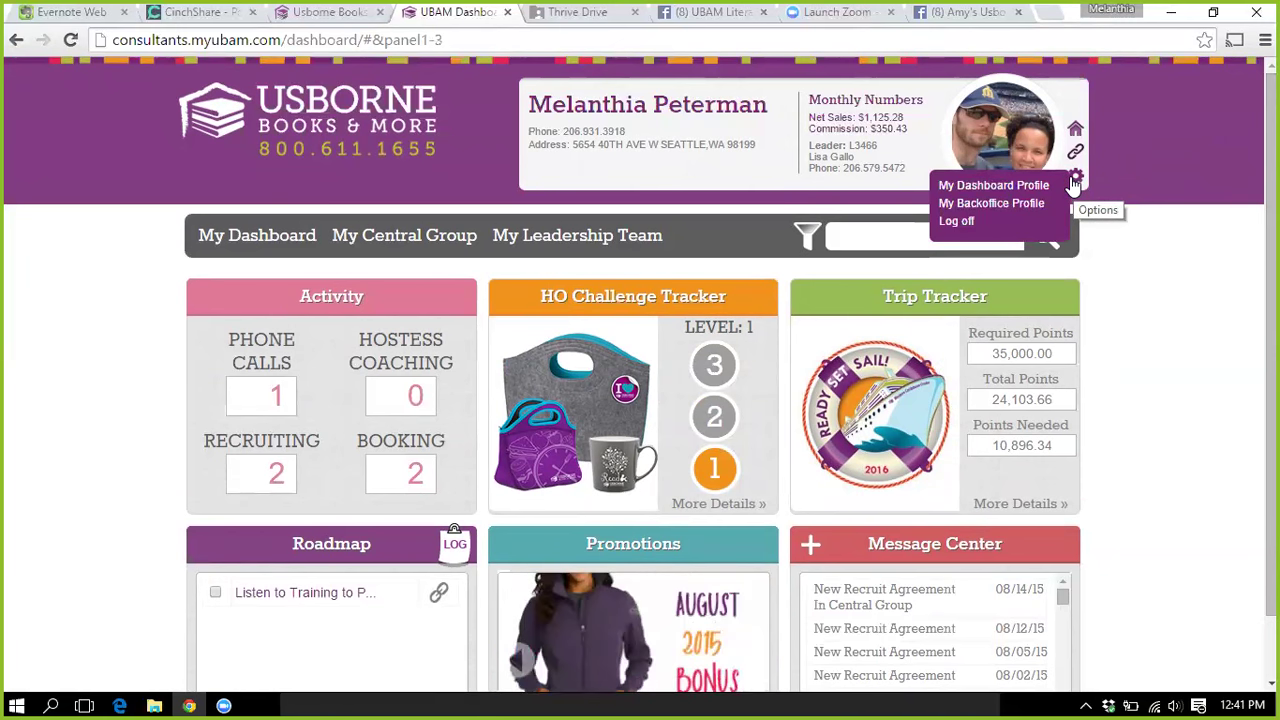
pyautogui.click(384, 120)
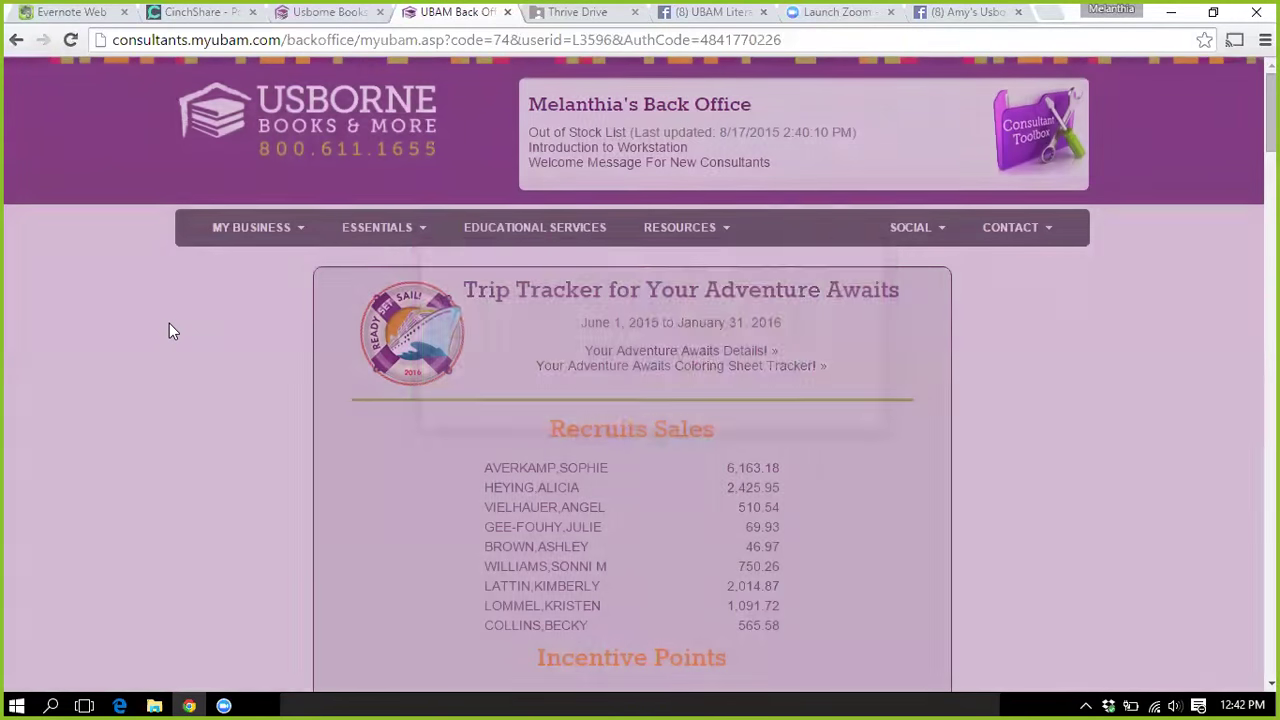
pyautogui.scroll(-3, 172, 331)
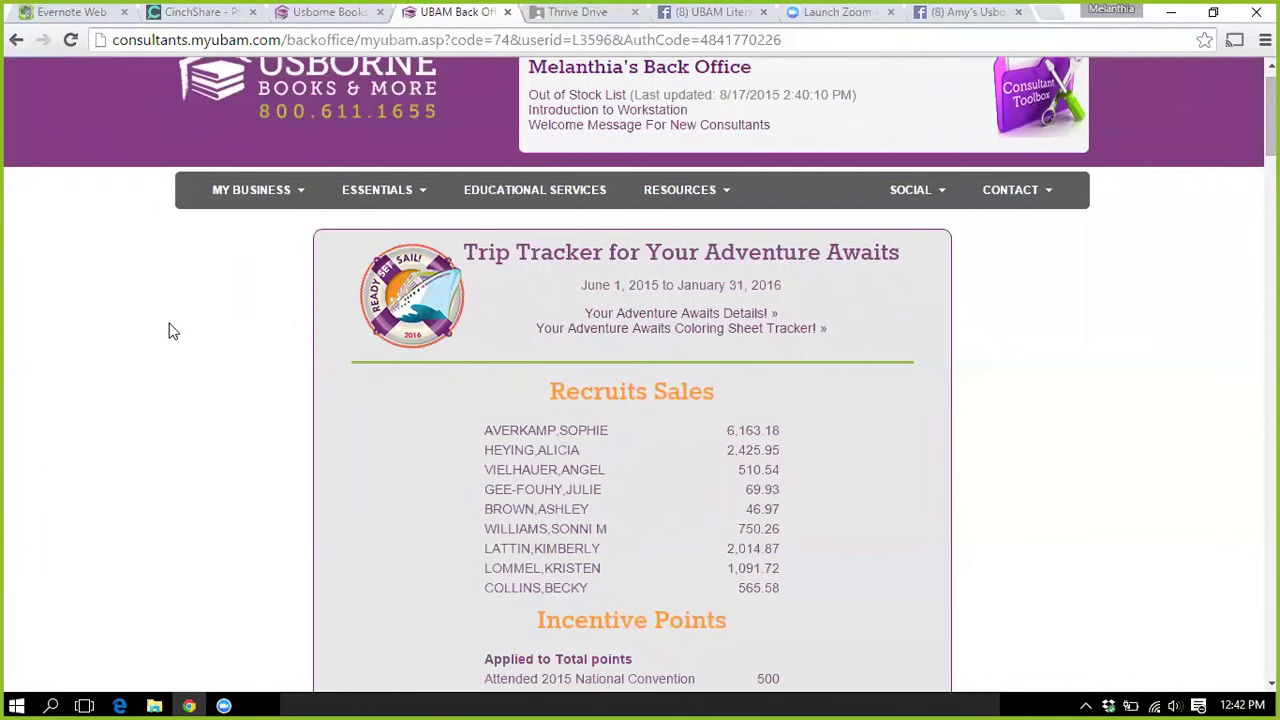
pyautogui.scroll(5, 172, 331)
pyautogui.moveTo(251, 225)
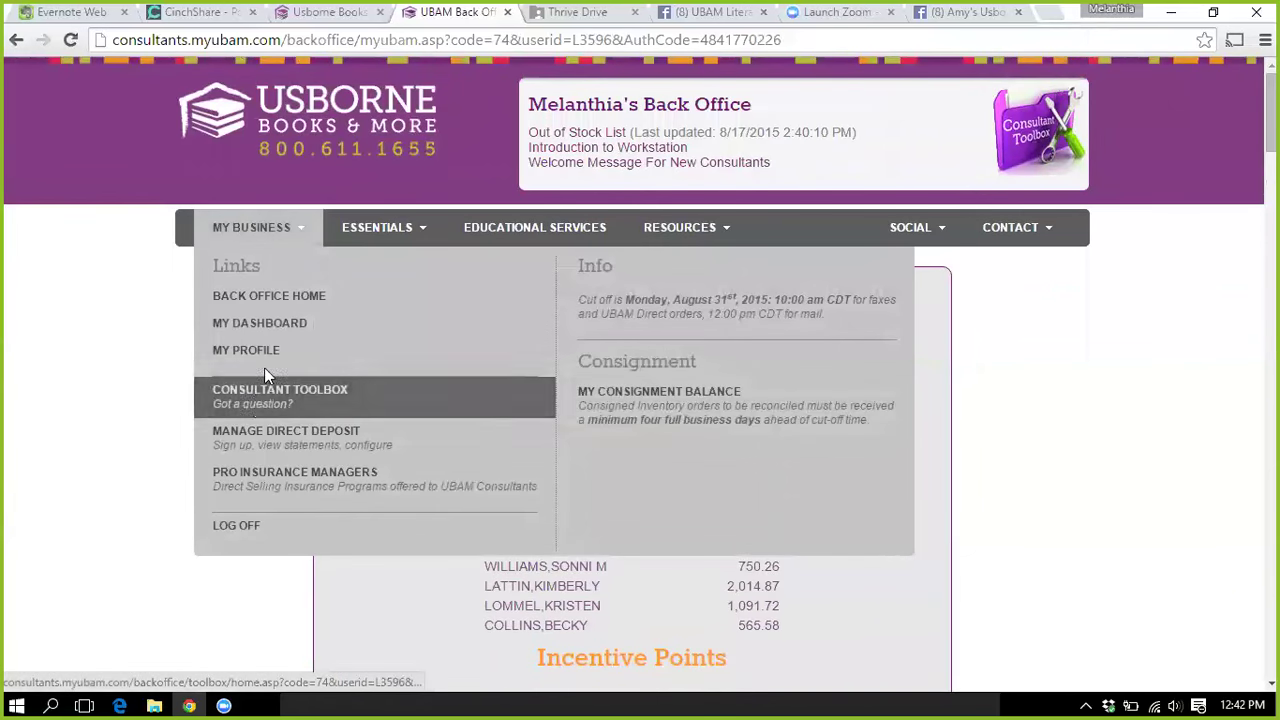
pyautogui.click(259, 349)
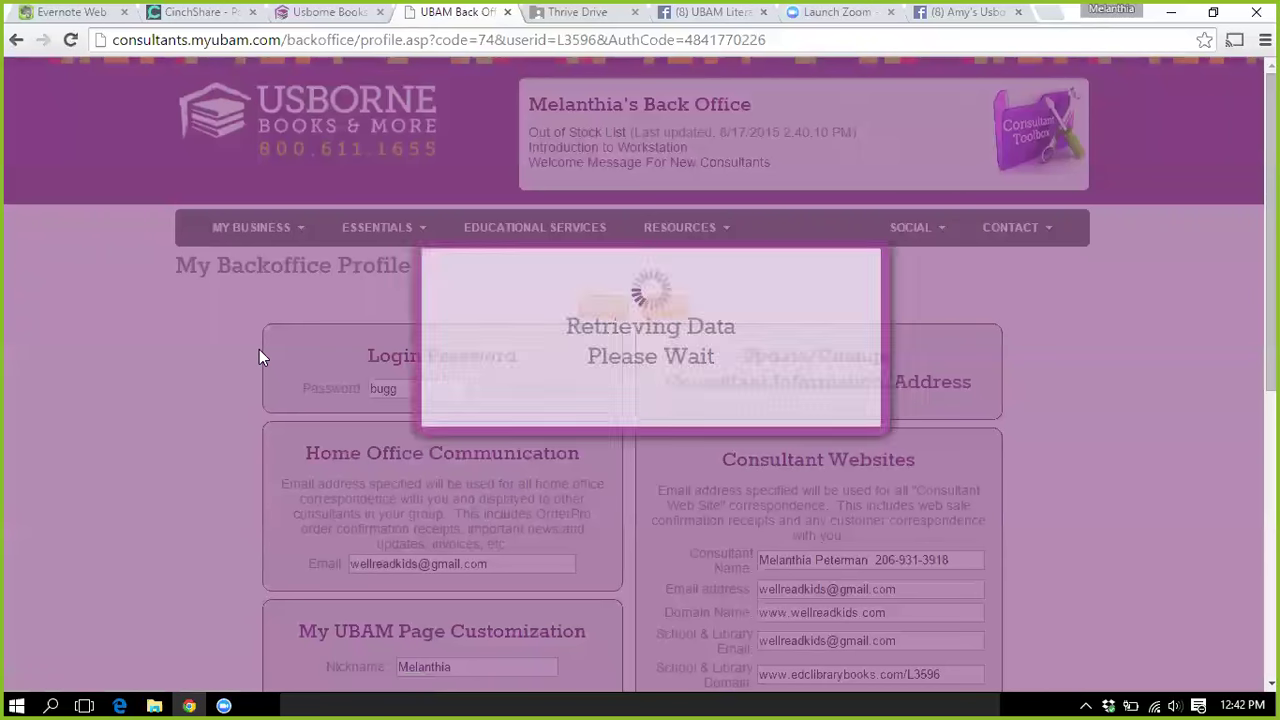
pyautogui.scroll(-5, 167, 483)
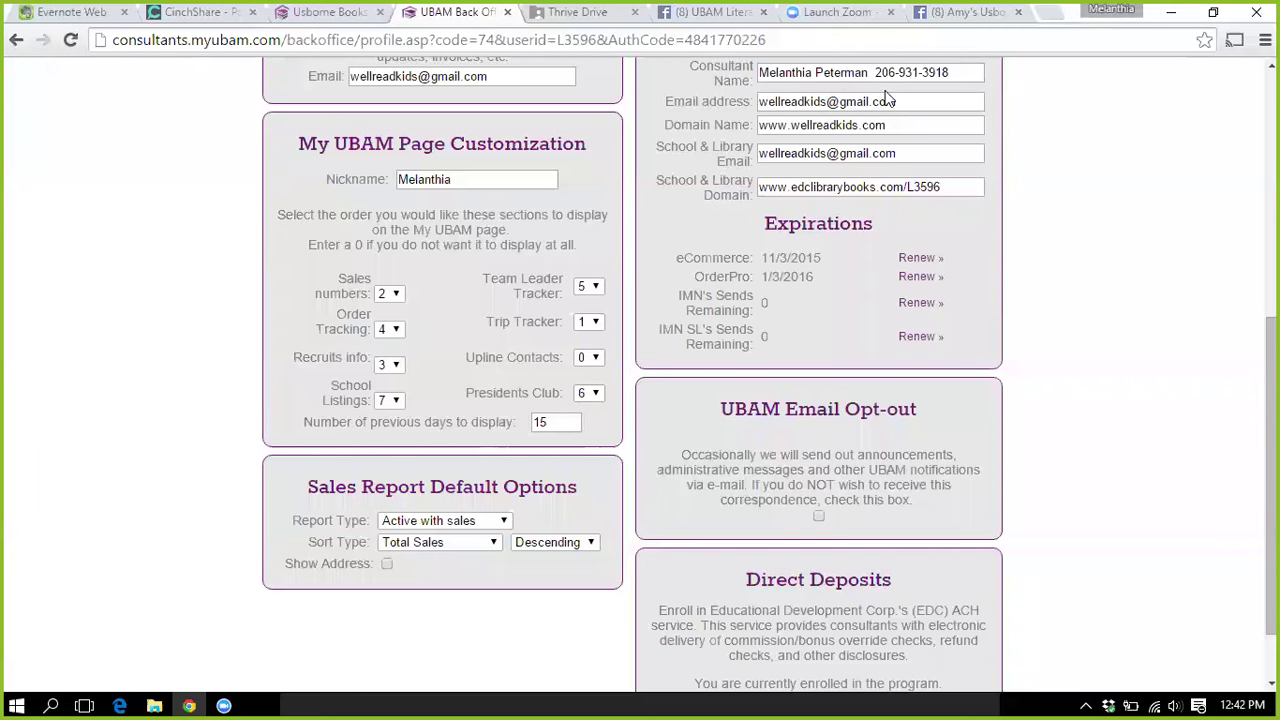
pyautogui.scroll(1, 1074, 206)
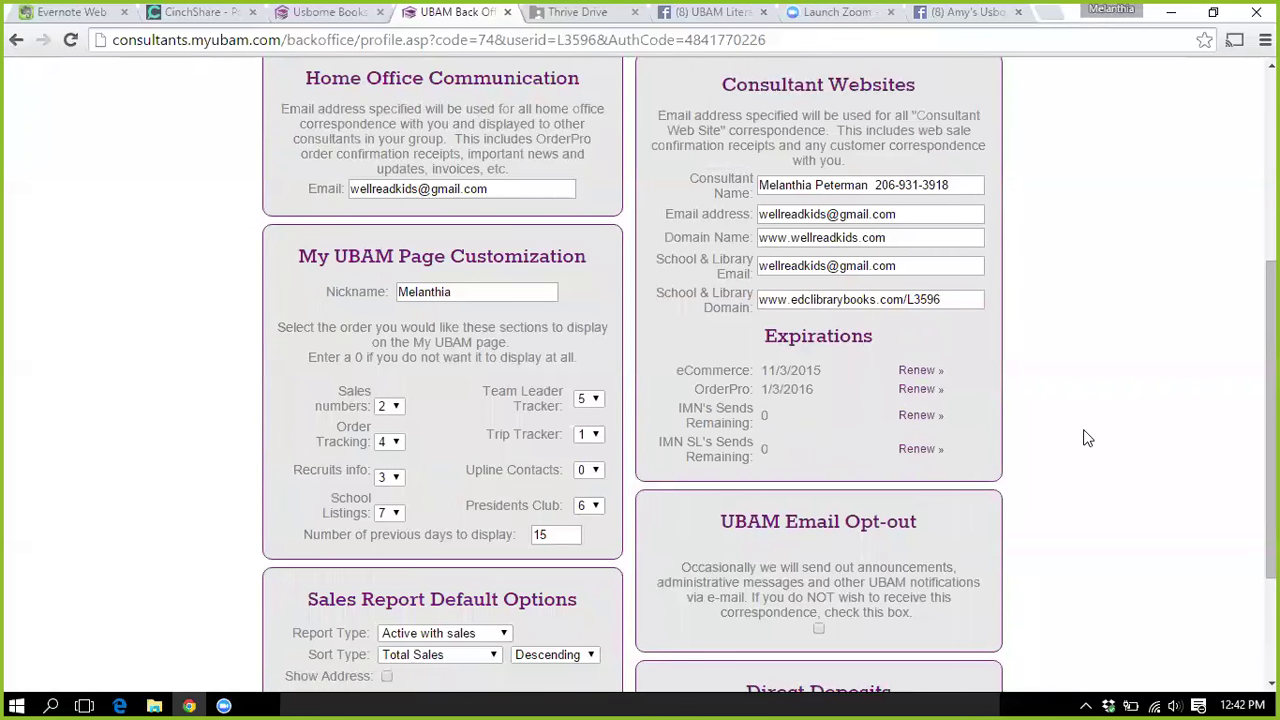
pyautogui.scroll(-3, 1088, 438)
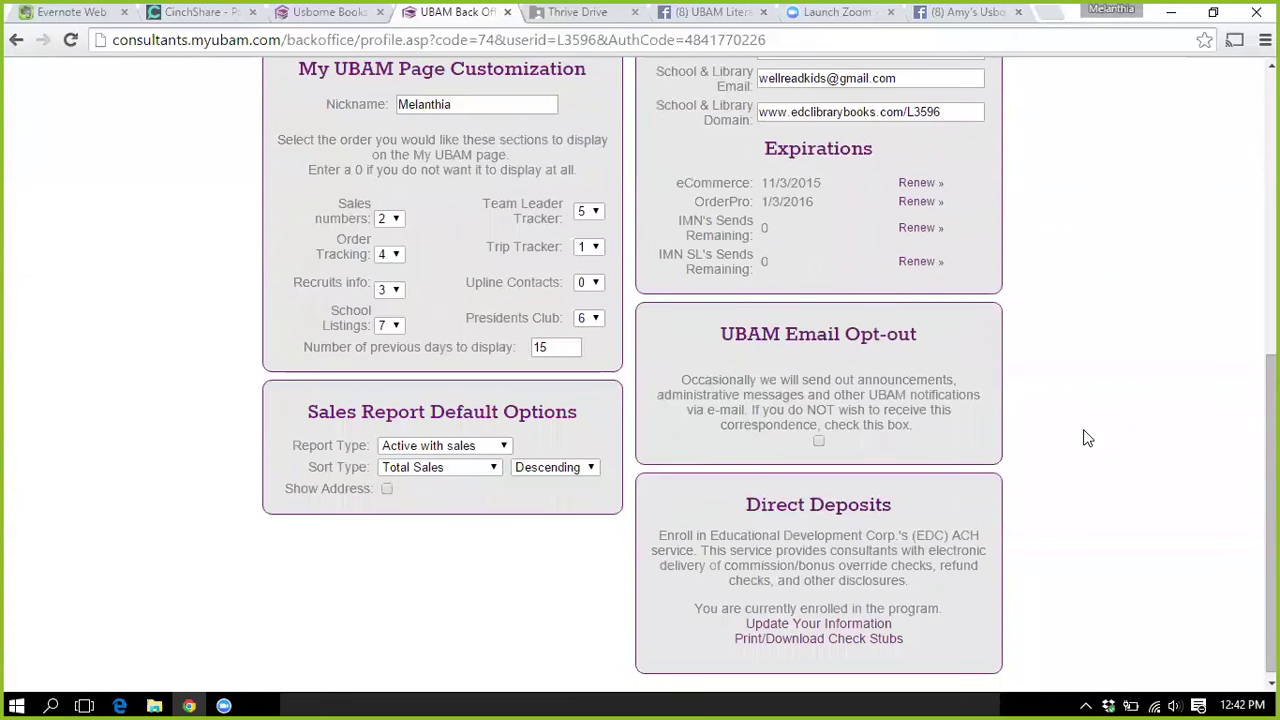
pyautogui.scroll(1, 1088, 438)
pyautogui.scroll(8, 1088, 438)
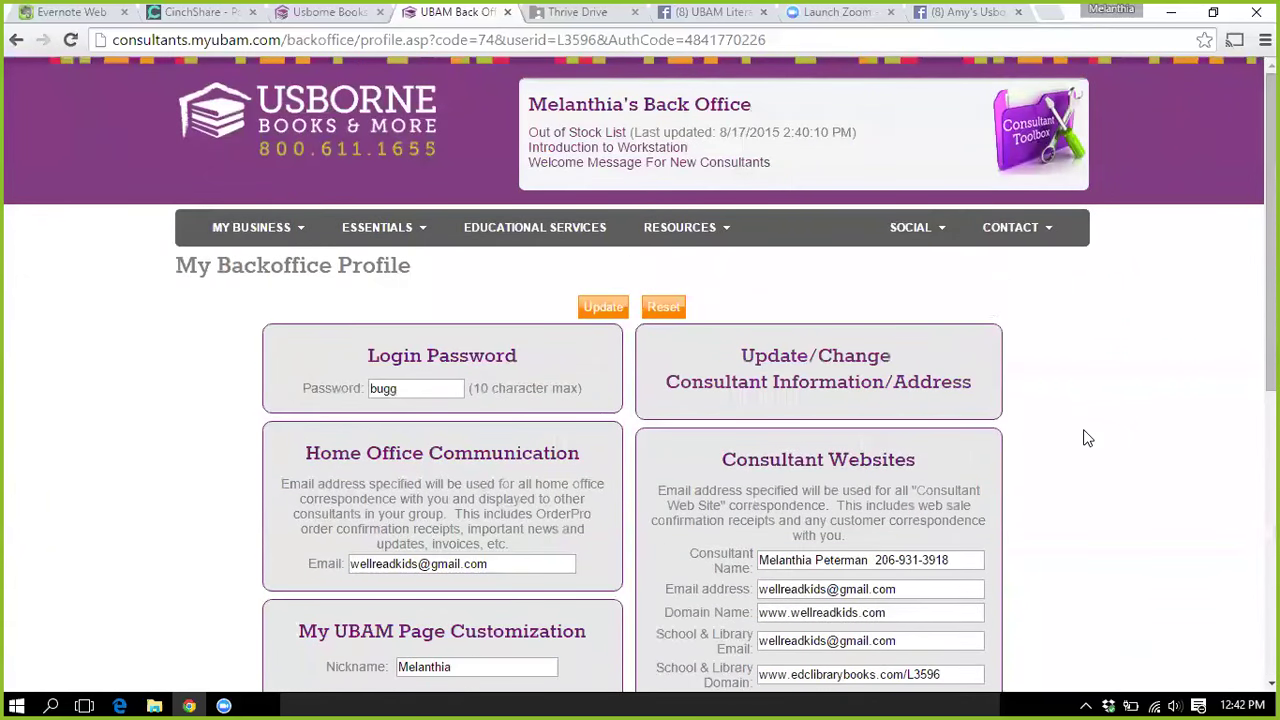
pyautogui.moveTo(251, 227)
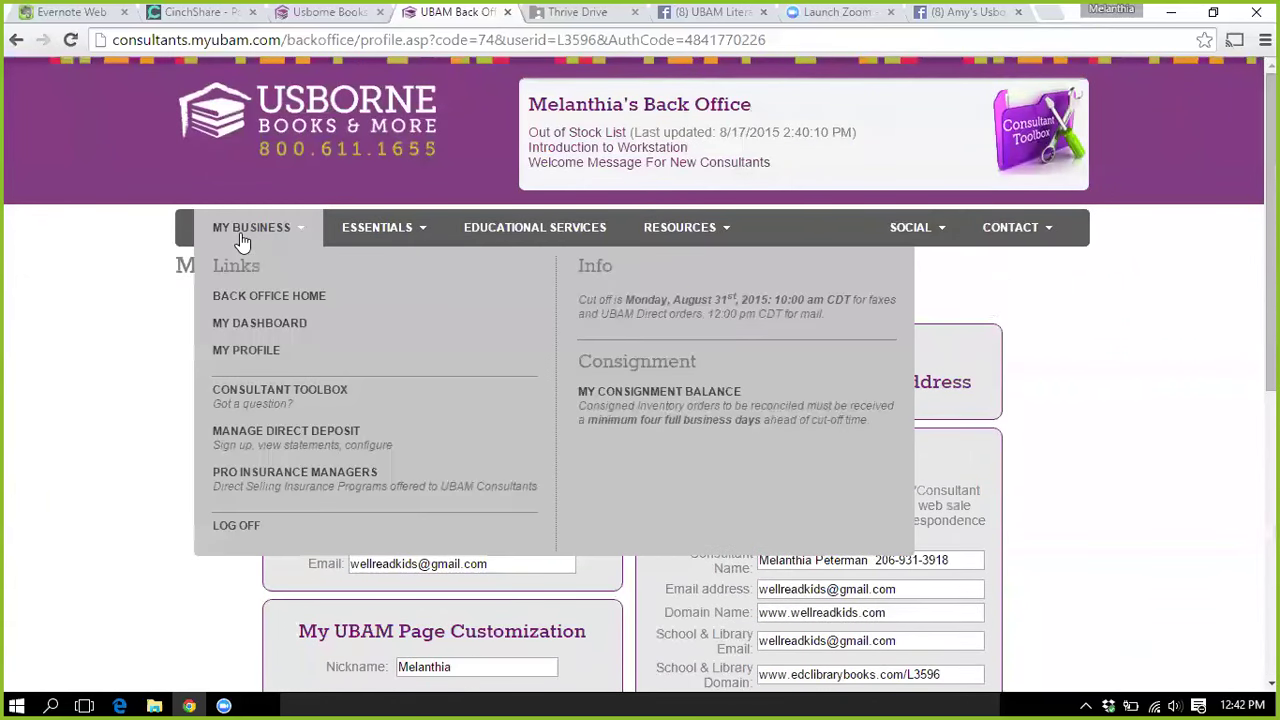
pyautogui.click(240, 300)
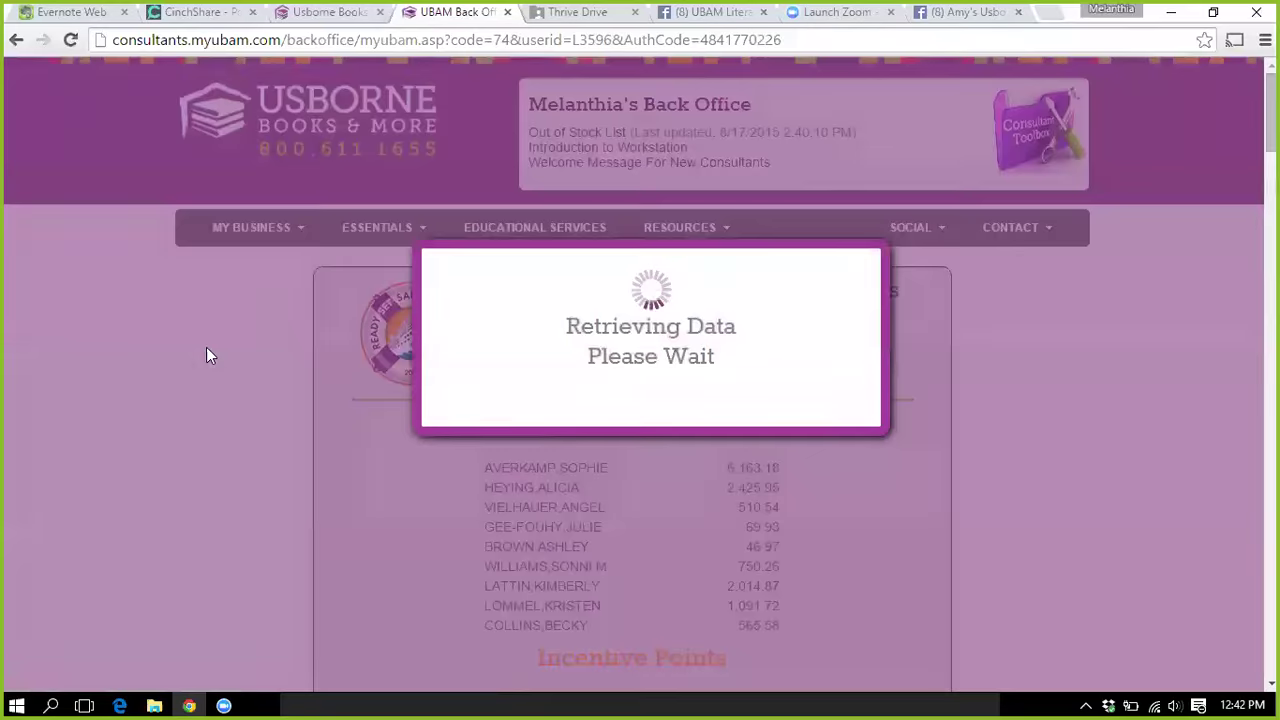
pyautogui.scroll(-1, 207, 350)
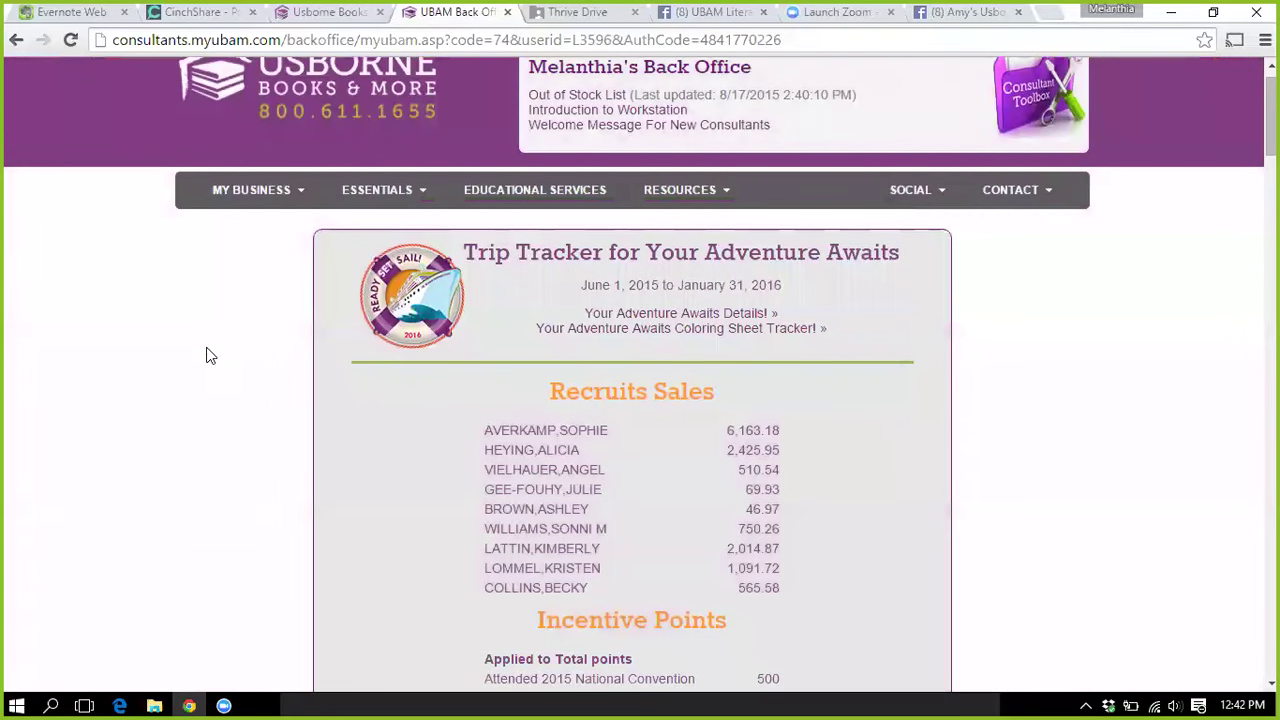
pyautogui.scroll(1, 207, 355)
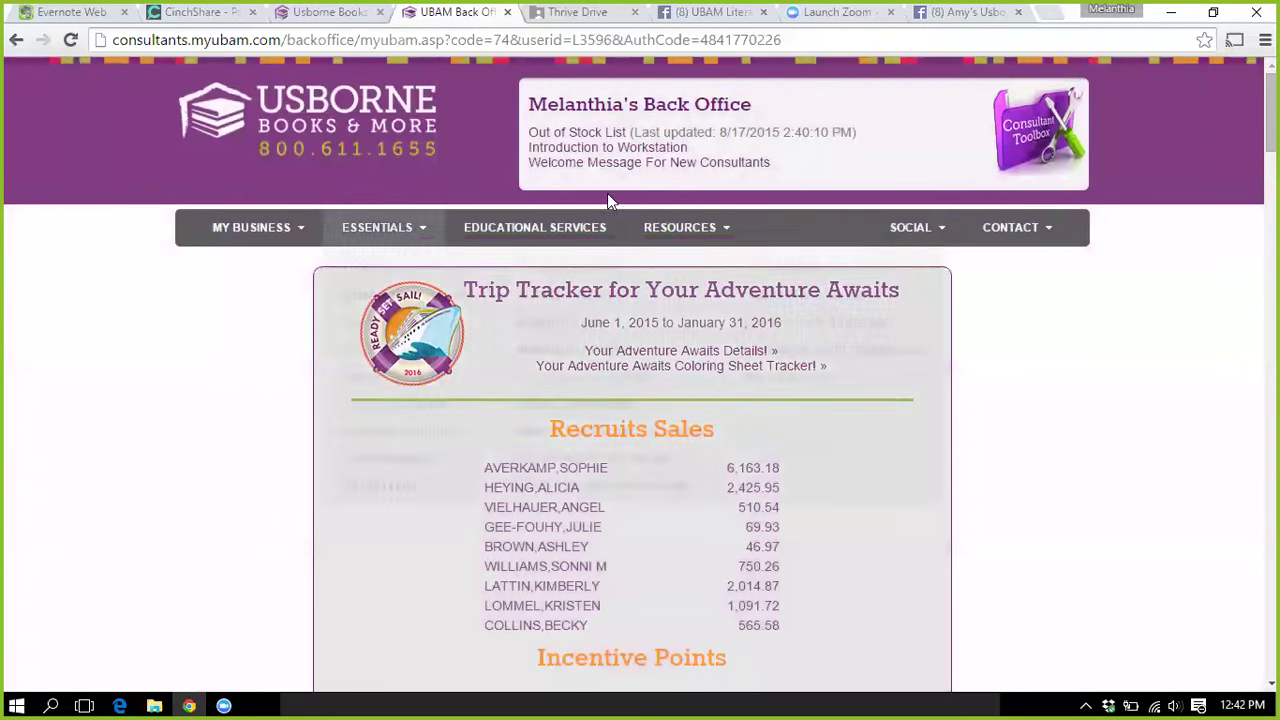
pyautogui.moveTo(680, 228)
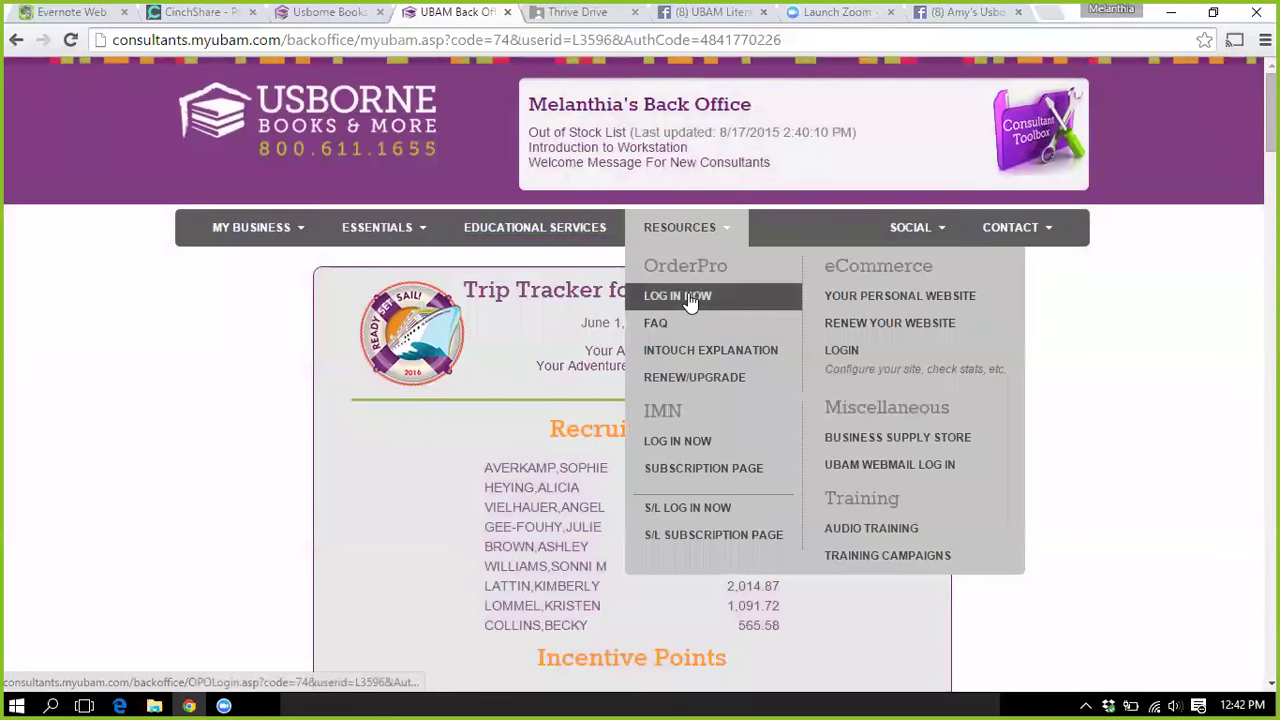
# - Log in to OrderPro from Resources and start a New Order
pyautogui.click(689, 300)
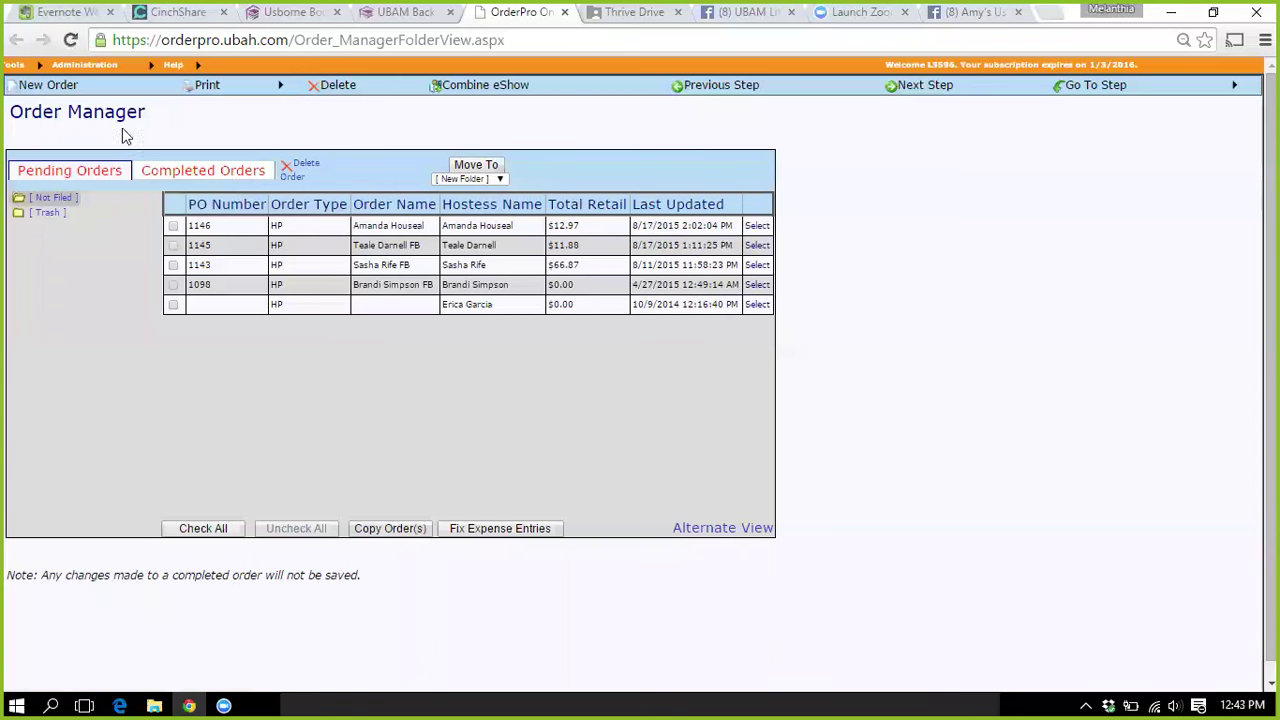
pyautogui.click(51, 90)
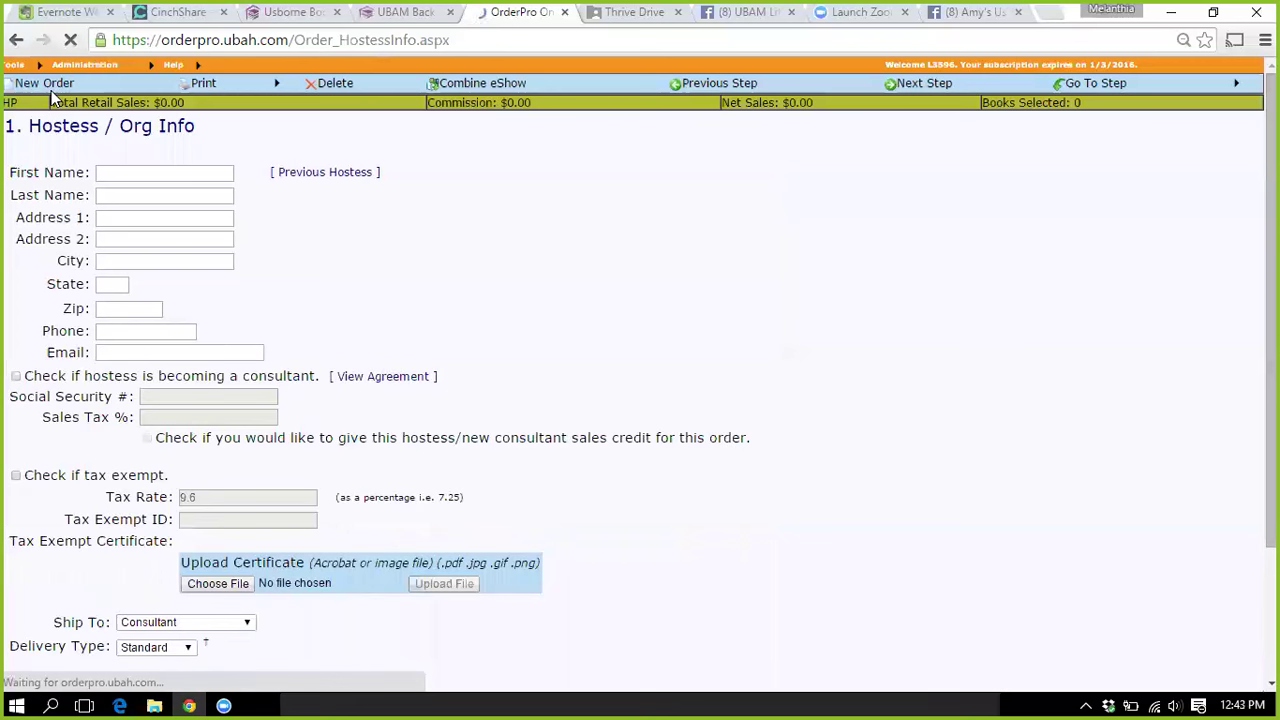
# - Enter the hostess's first and last name and pick her saved name and address
pyautogui.click(134, 175)
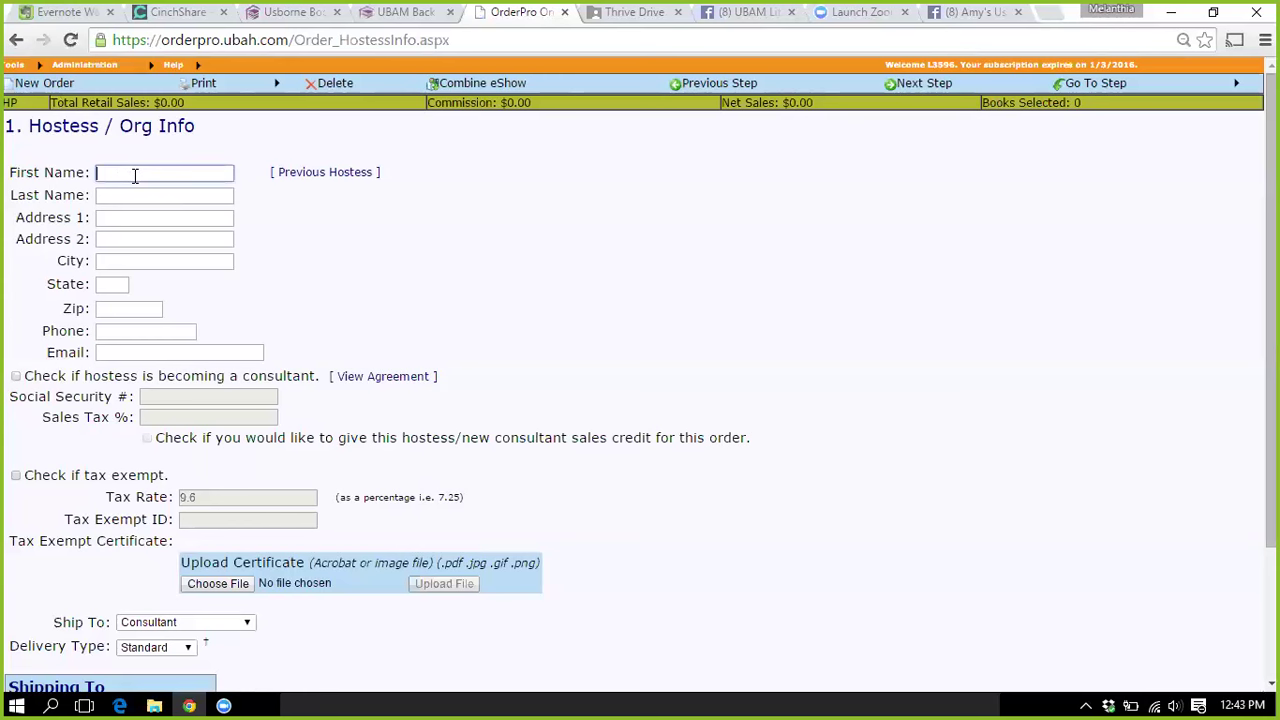
pyautogui.write('Melanthia')
pyautogui.press('Tab')
pyautogui.press('Tab')
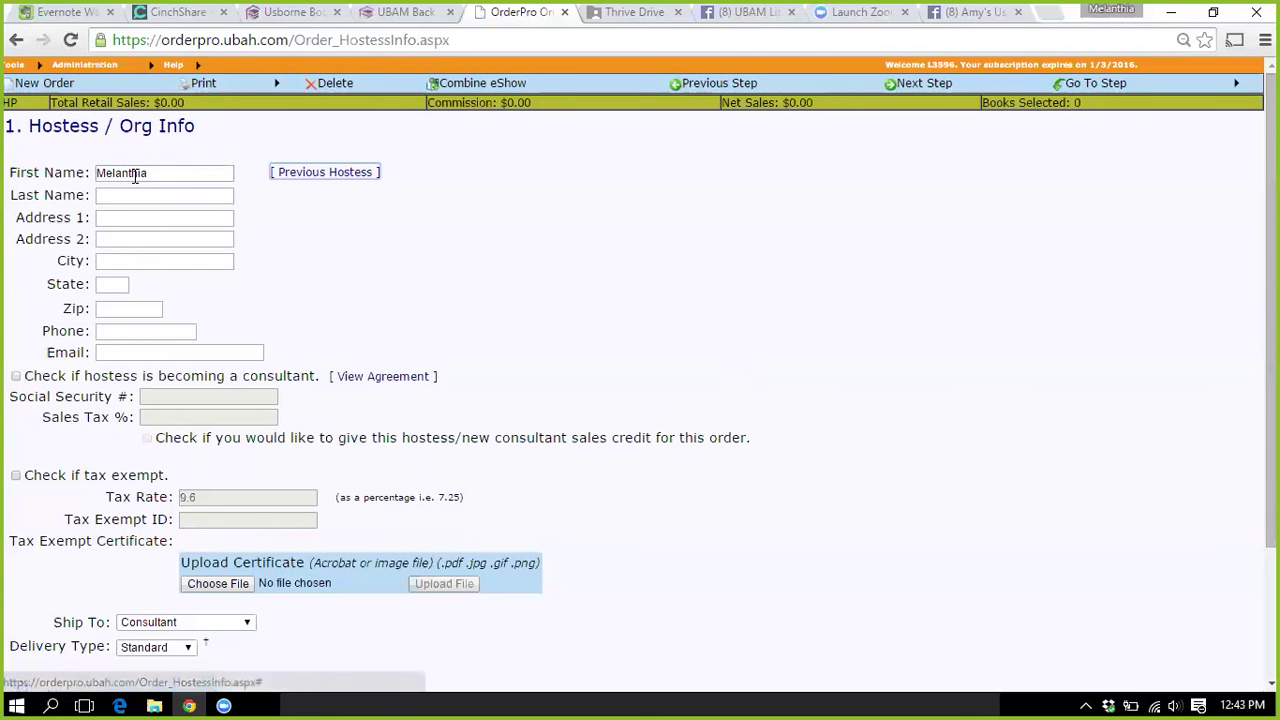
pyautogui.write('Peterm')
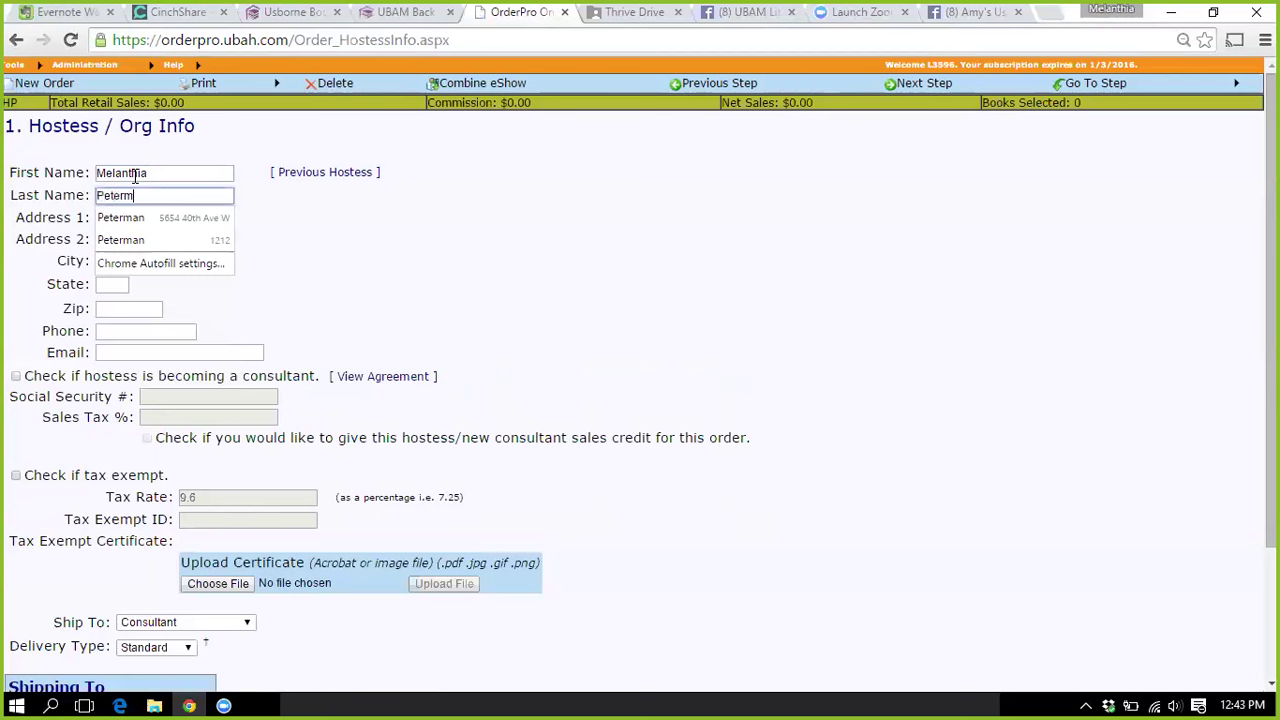
pyautogui.click(147, 225)
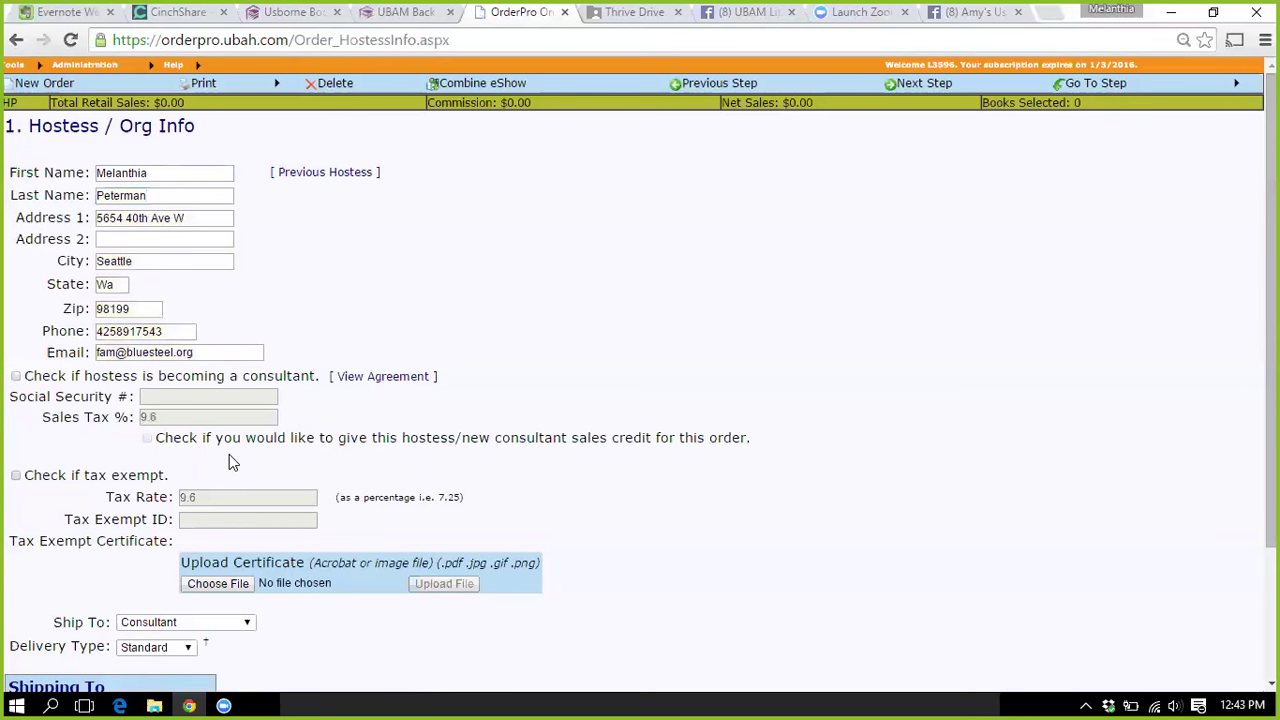
# - Ship the order to Hostess / Organization and advance to the Order Type step
pyautogui.scroll(-1, 296, 420)
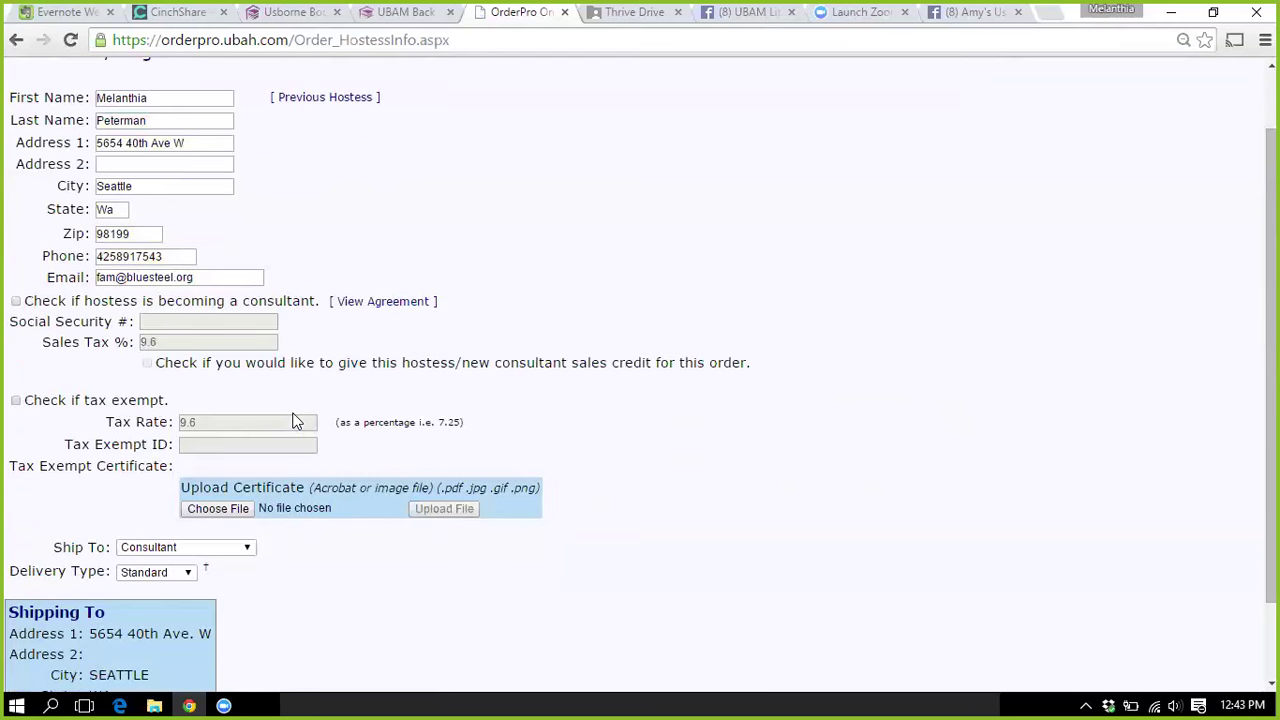
pyautogui.scroll(-1, 296, 420)
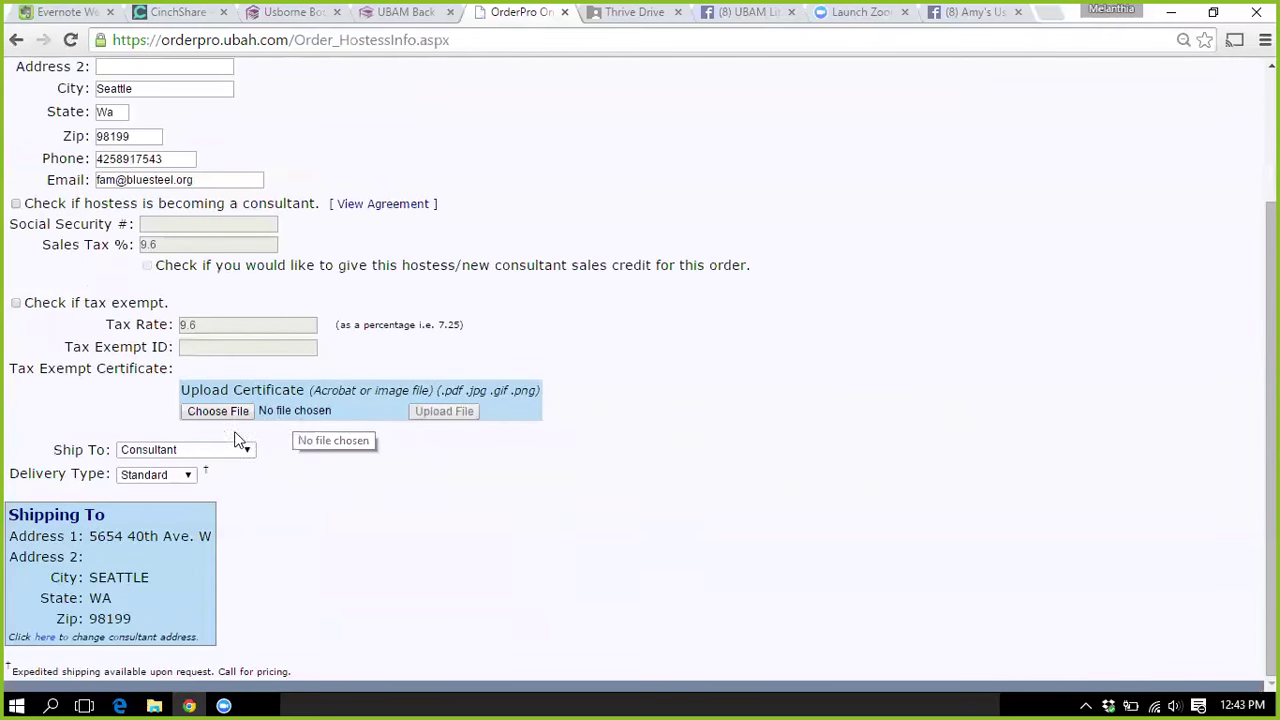
pyautogui.click(240, 451)
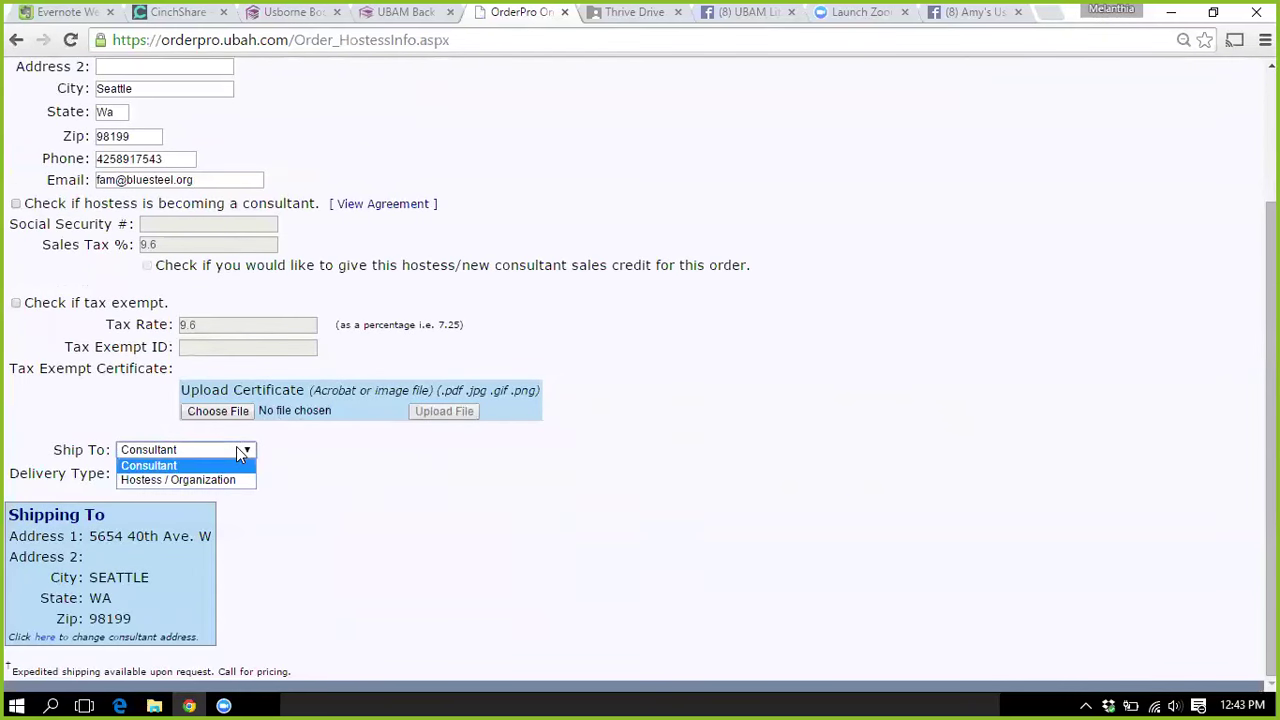
pyautogui.click(233, 483)
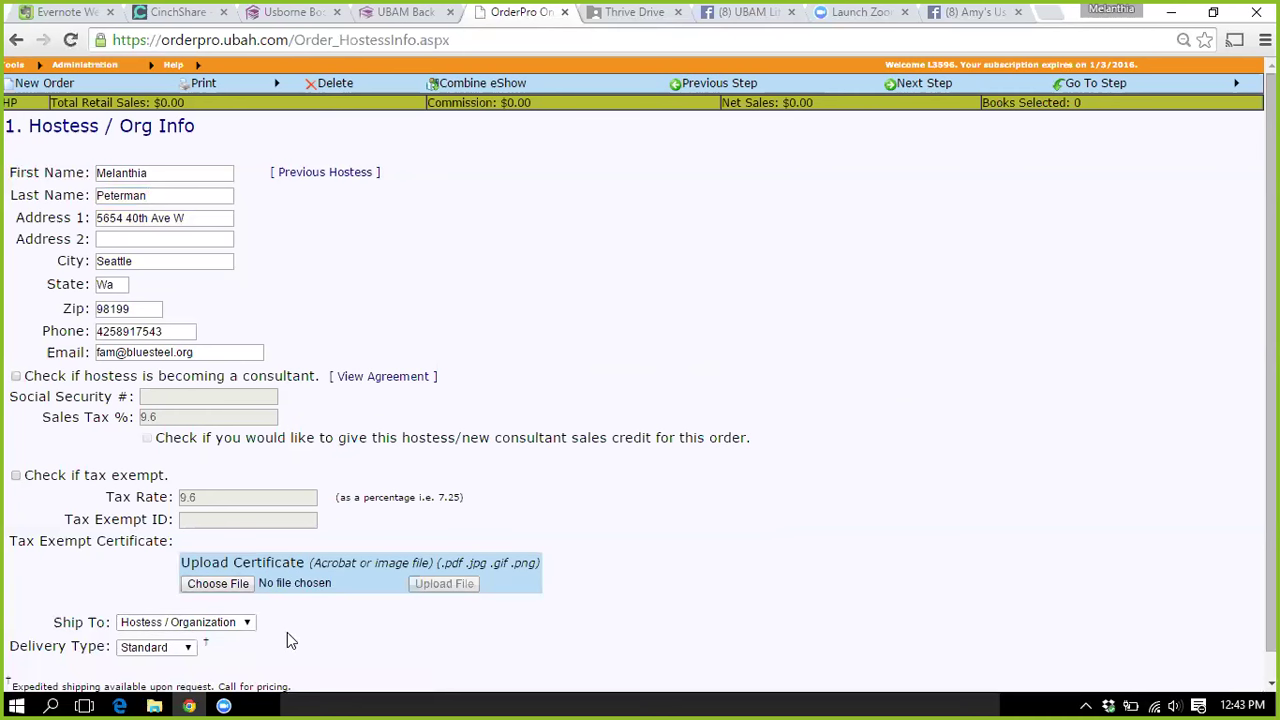
pyautogui.scroll(-1, 287, 633)
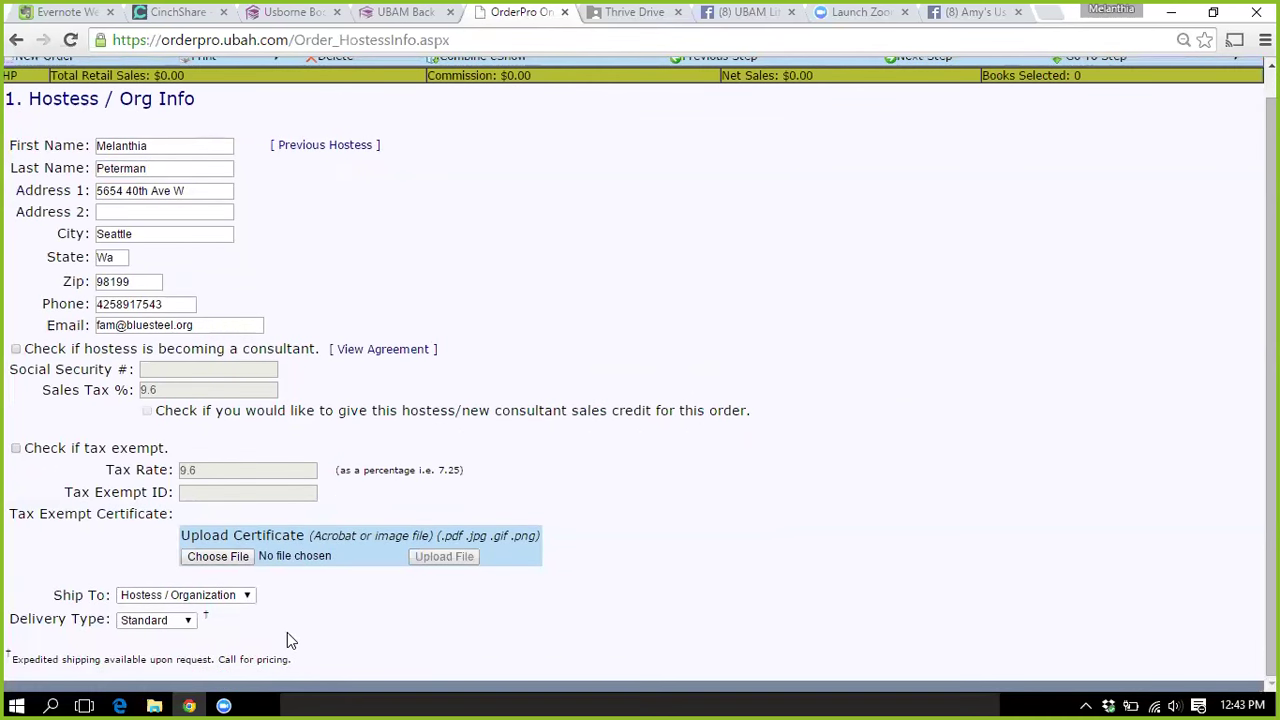
pyautogui.scroll(1, 355, 627)
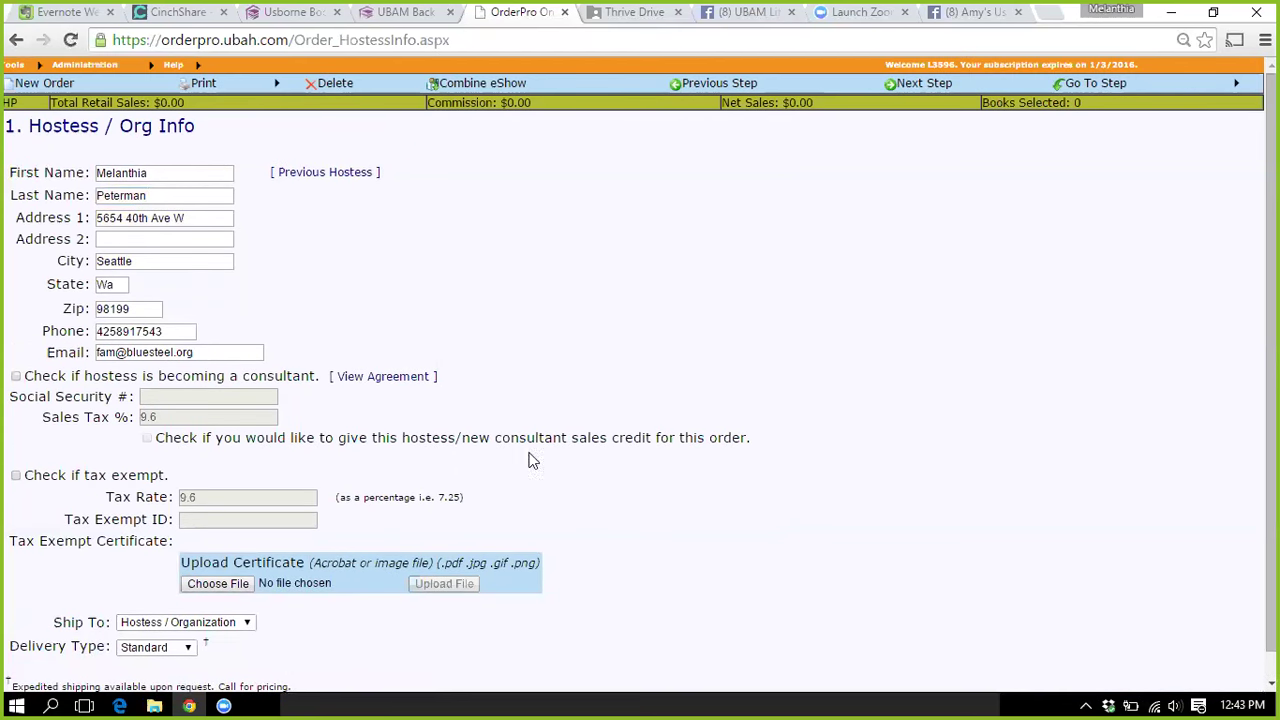
pyautogui.click(911, 86)
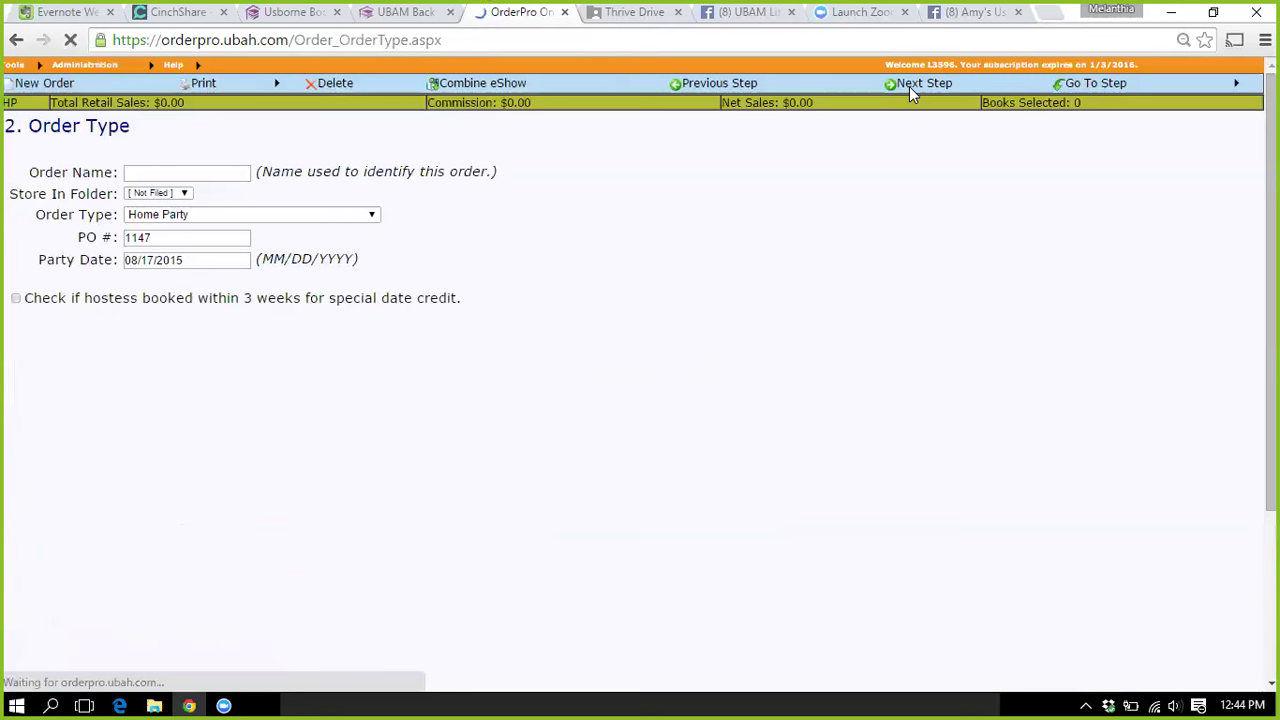
# - Name the order after the hostess, keep Home Party, claim the 3-week special date credit, and go to Select Books
pyautogui.click(217, 172)
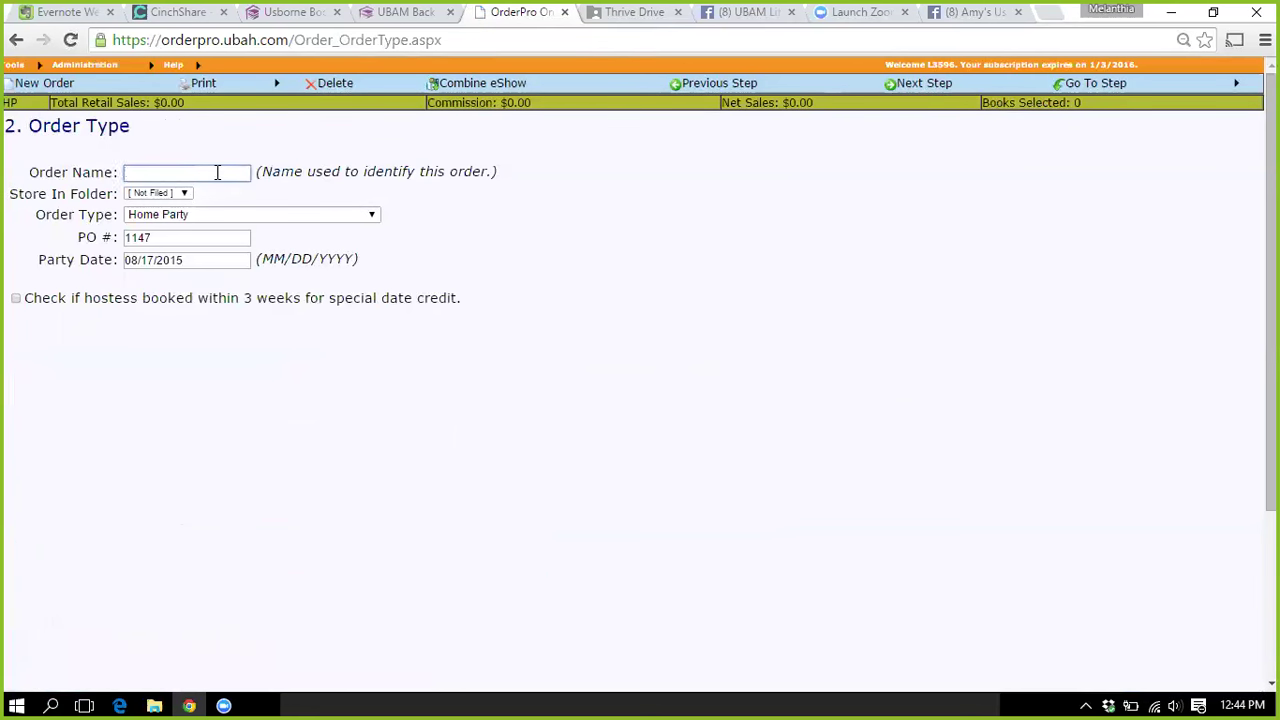
pyautogui.write('Melanthia Peterman FB')
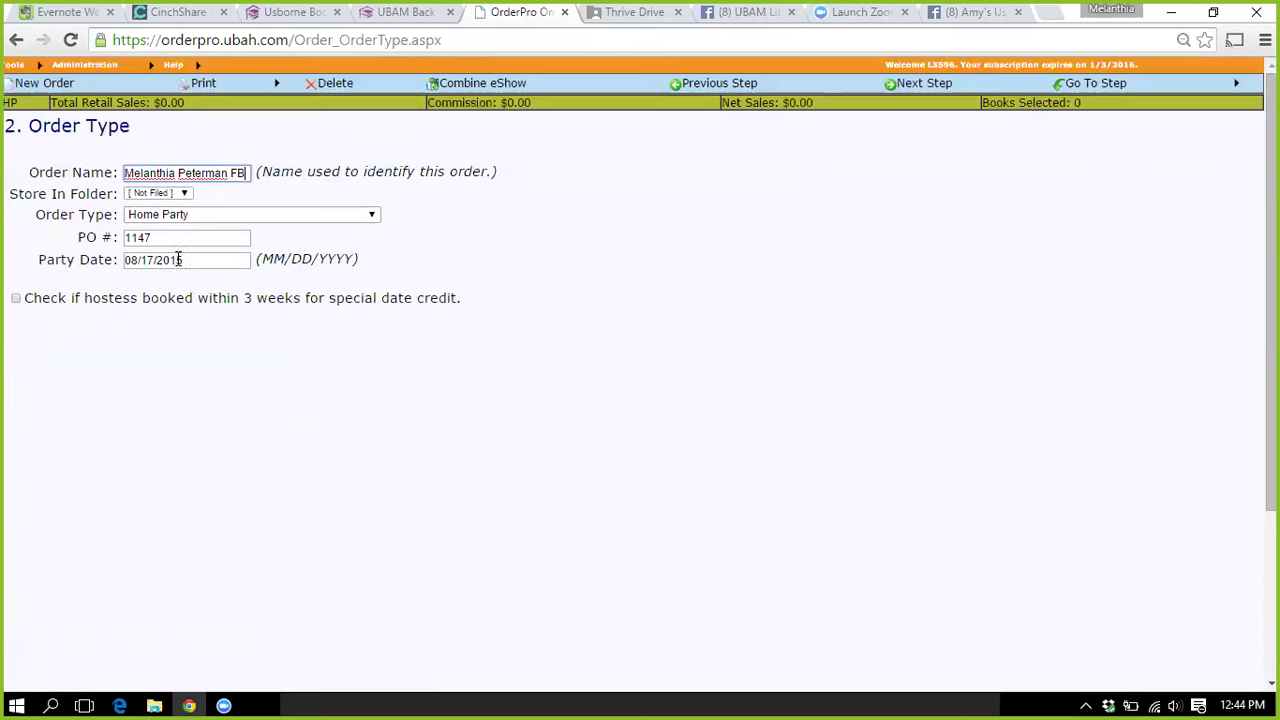
pyautogui.click(369, 219)
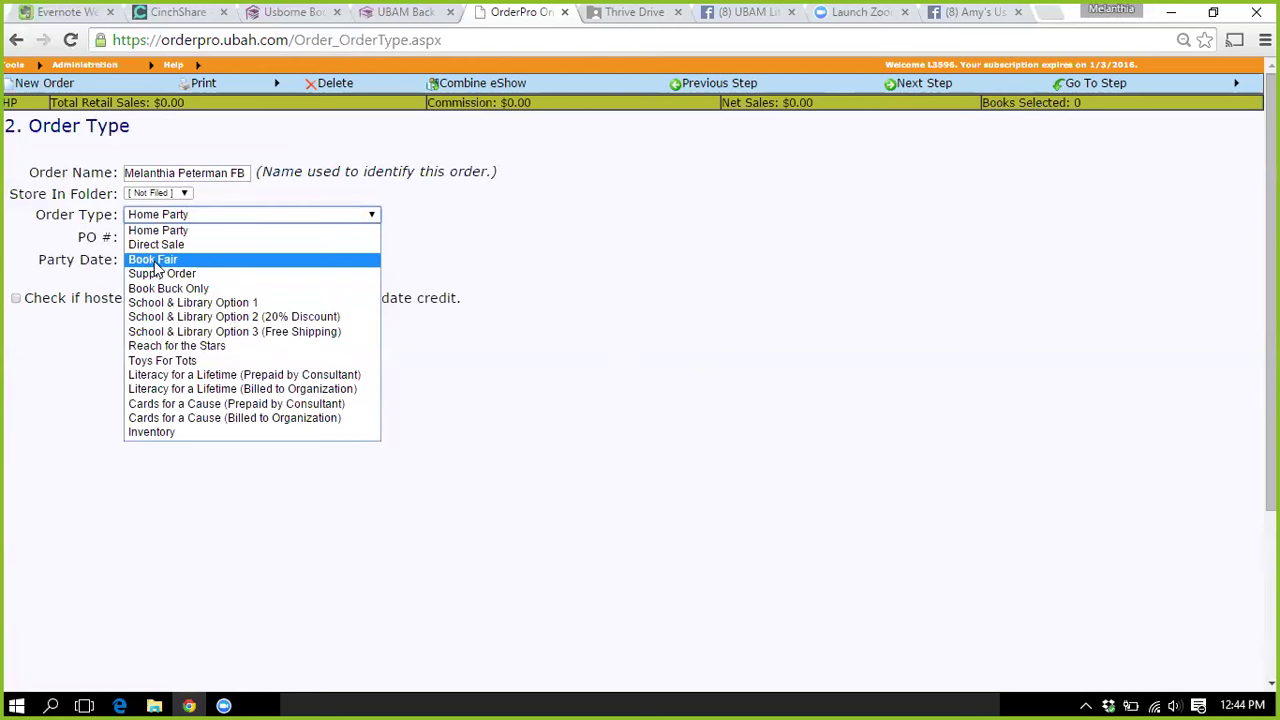
pyautogui.click(50, 332)
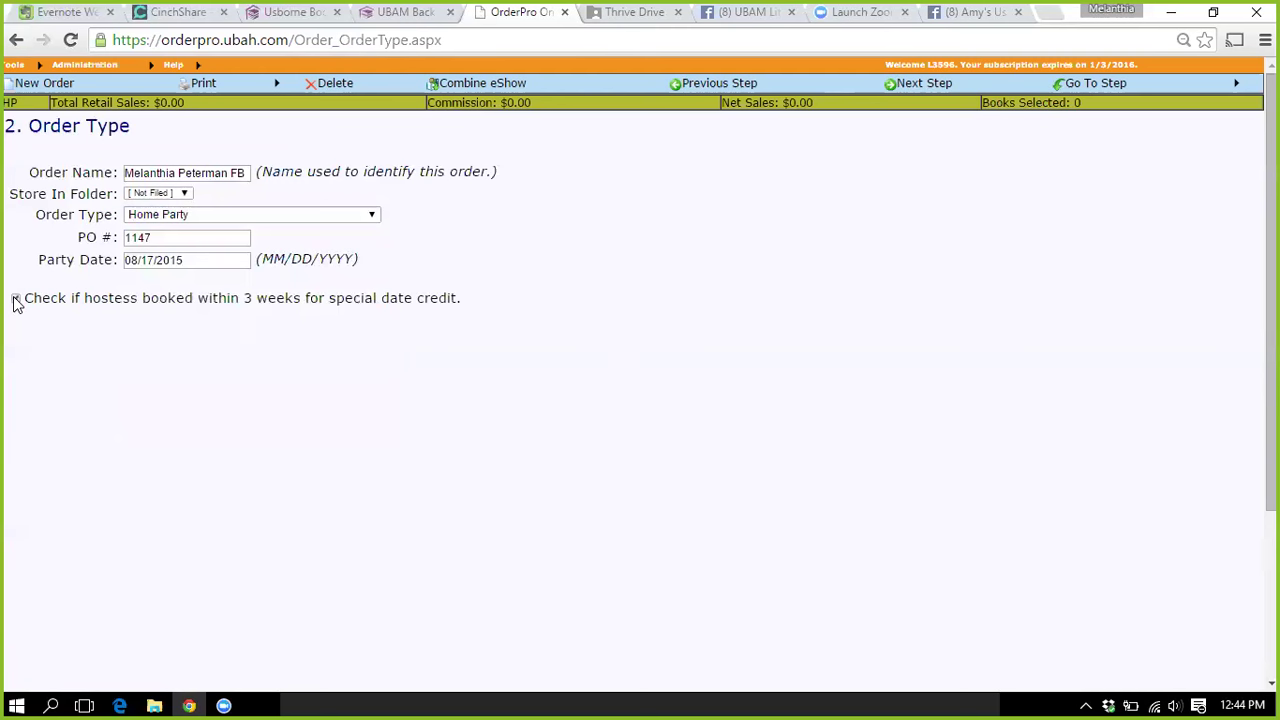
pyautogui.click(16, 300)
pyautogui.moveTo(1065, 88)
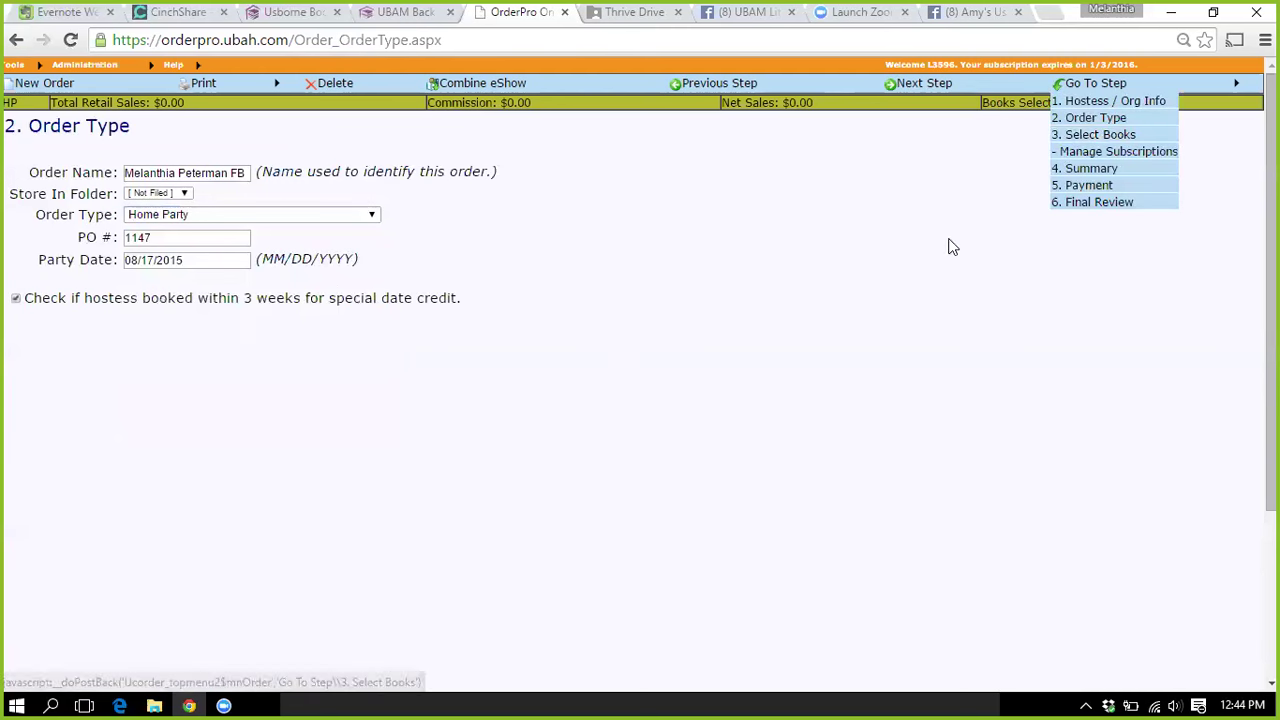
pyautogui.click(1068, 136)
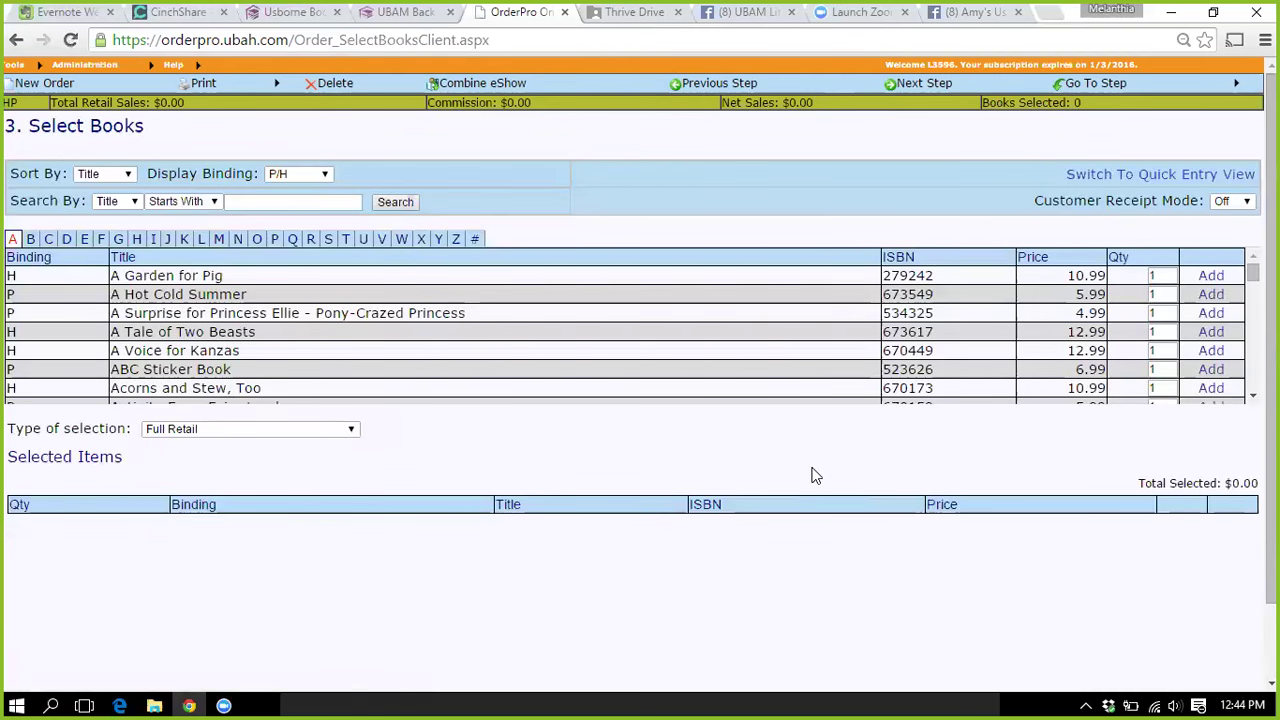
# - Combine the order with the hostess's own eShow from the Combine eShow list
pyautogui.click(478, 87)
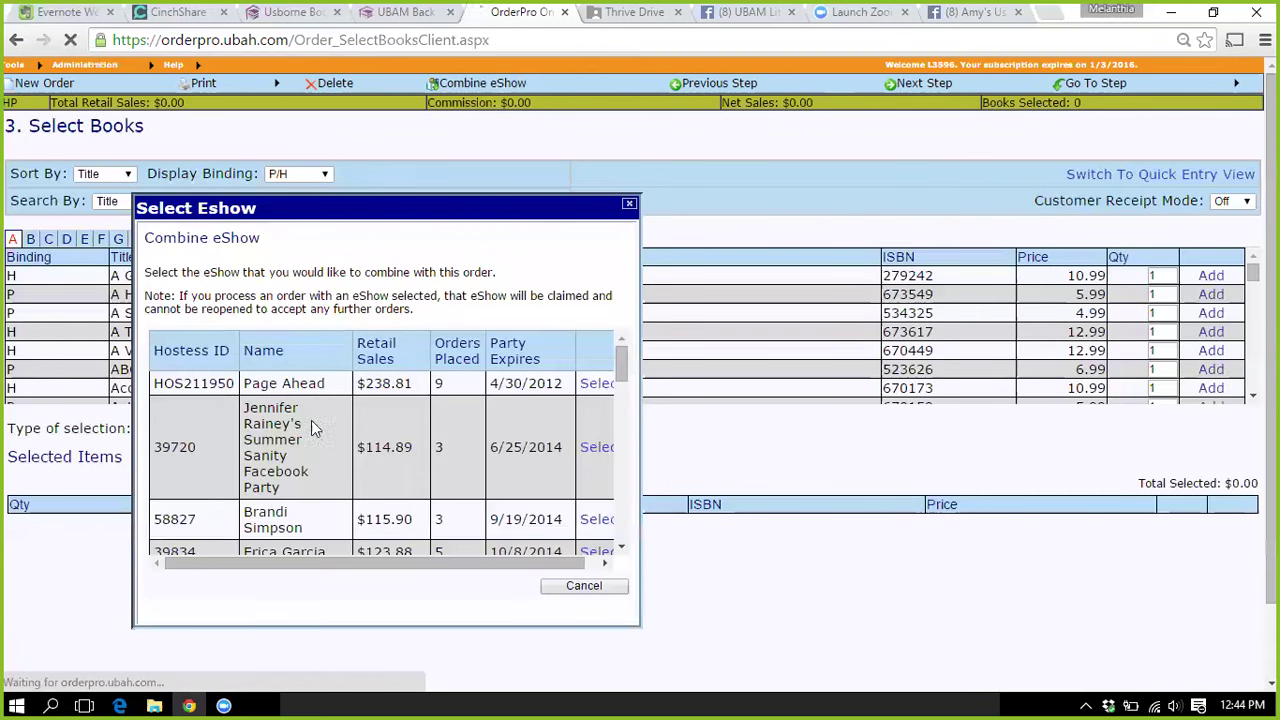
pyautogui.click(622, 549)
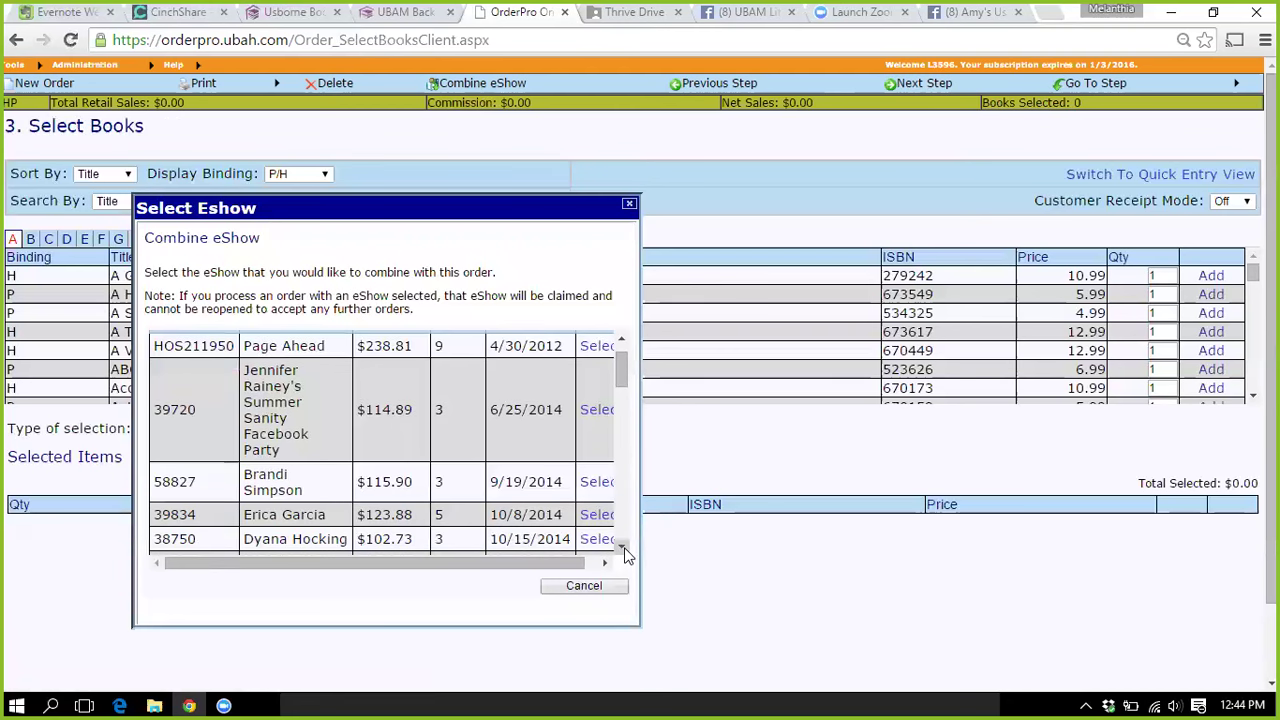
pyautogui.click(622, 549)
pyautogui.click(622, 549)
pyautogui.click(622, 549)
pyautogui.click(622, 549)
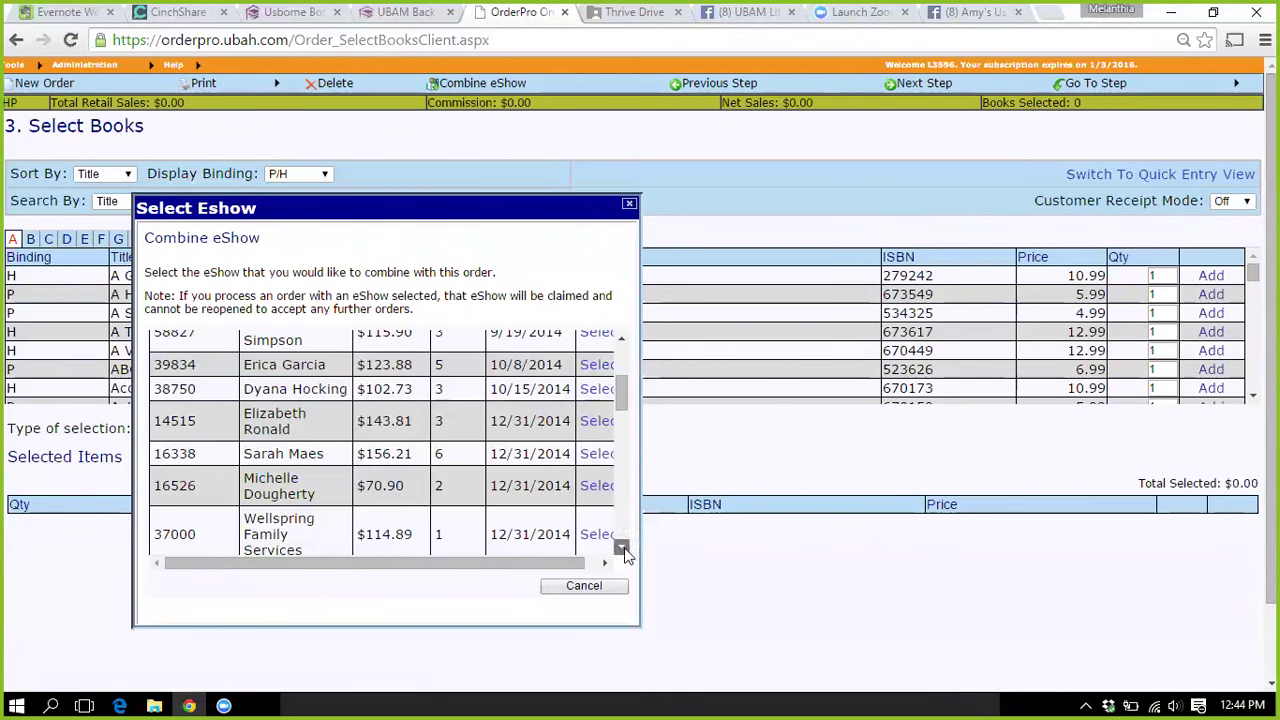
pyautogui.click(622, 549)
pyautogui.click(622, 549)
pyautogui.click(622, 549)
pyautogui.click(622, 549)
pyautogui.click(622, 549)
pyautogui.click(622, 549)
pyautogui.click(622, 549)
pyautogui.click(622, 549)
pyautogui.click(622, 549)
pyautogui.click(622, 549)
pyautogui.click(622, 549)
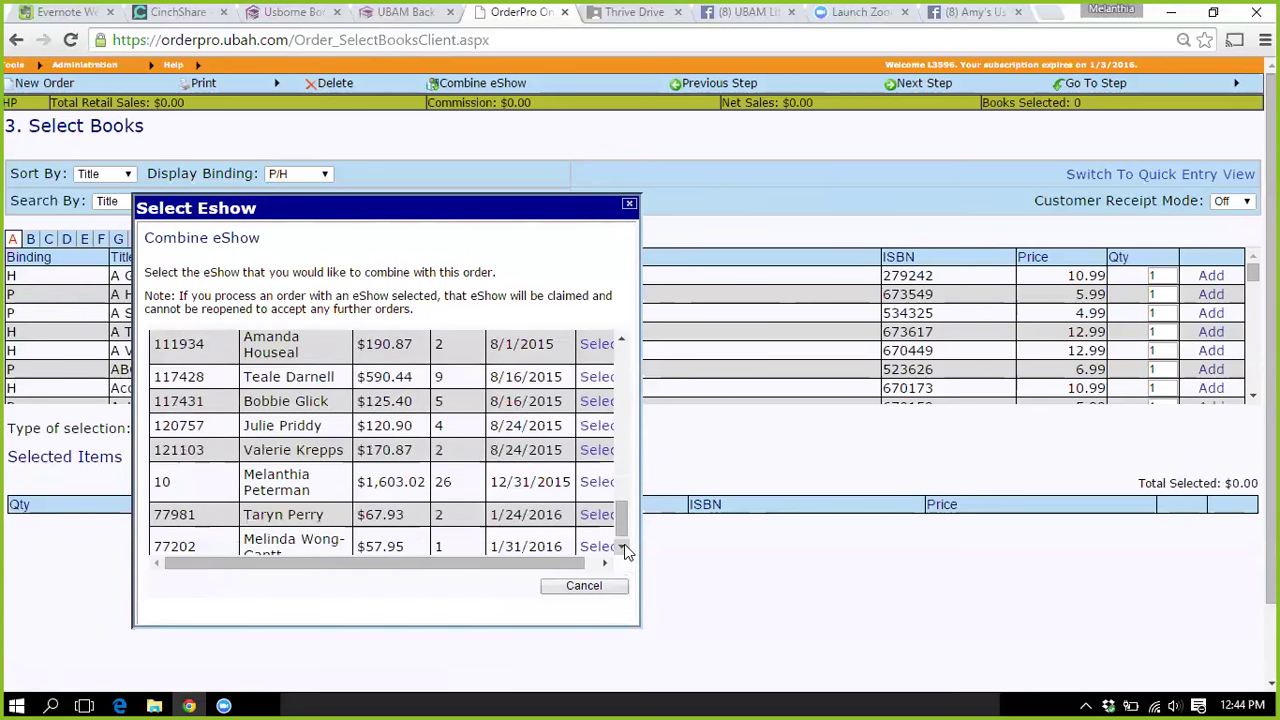
pyautogui.click(596, 482)
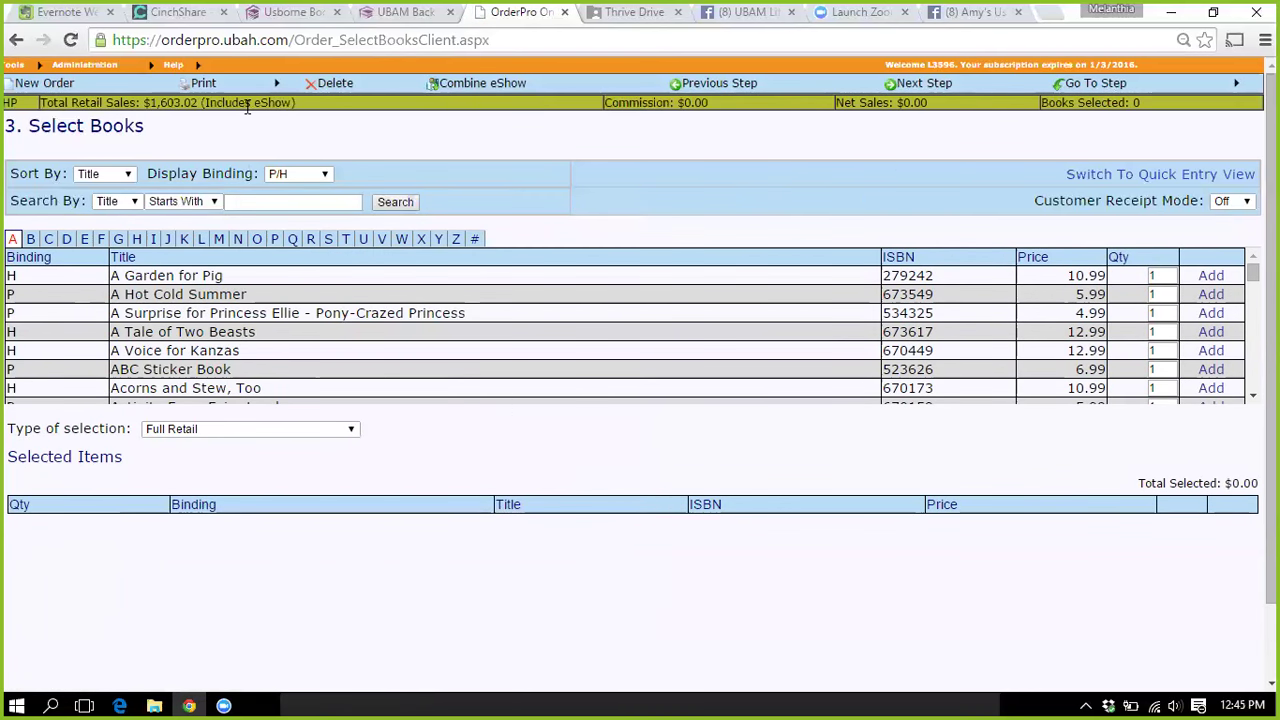
# - Switch to Merchandise Allowance - 5440 (free), add A Garden for Pig, then delete it
pyautogui.click(351, 430)
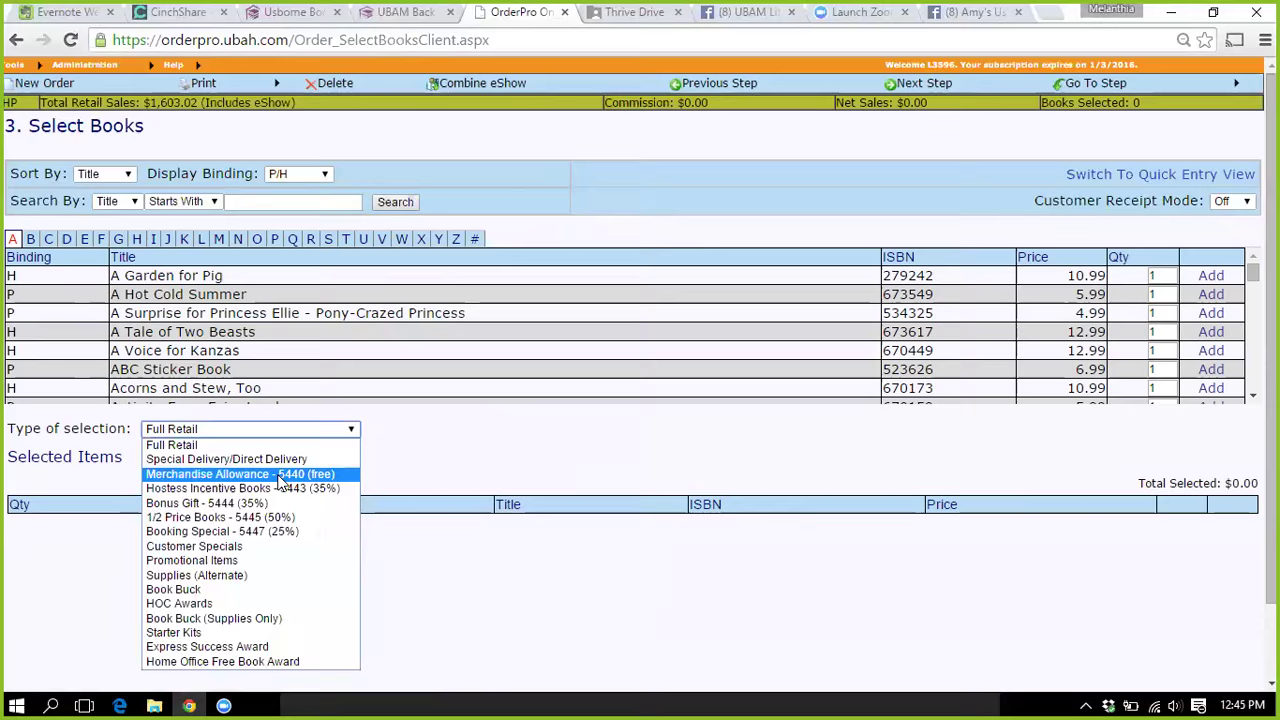
pyautogui.click(279, 474)
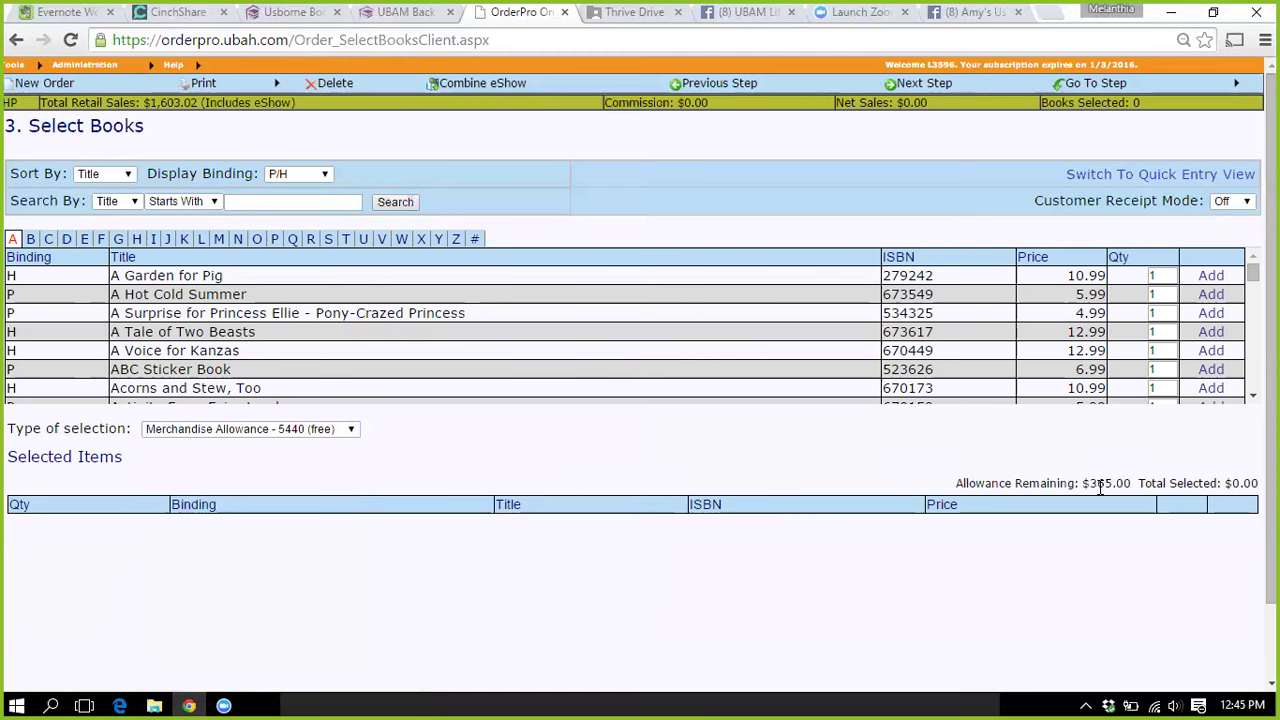
pyautogui.click(1211, 277)
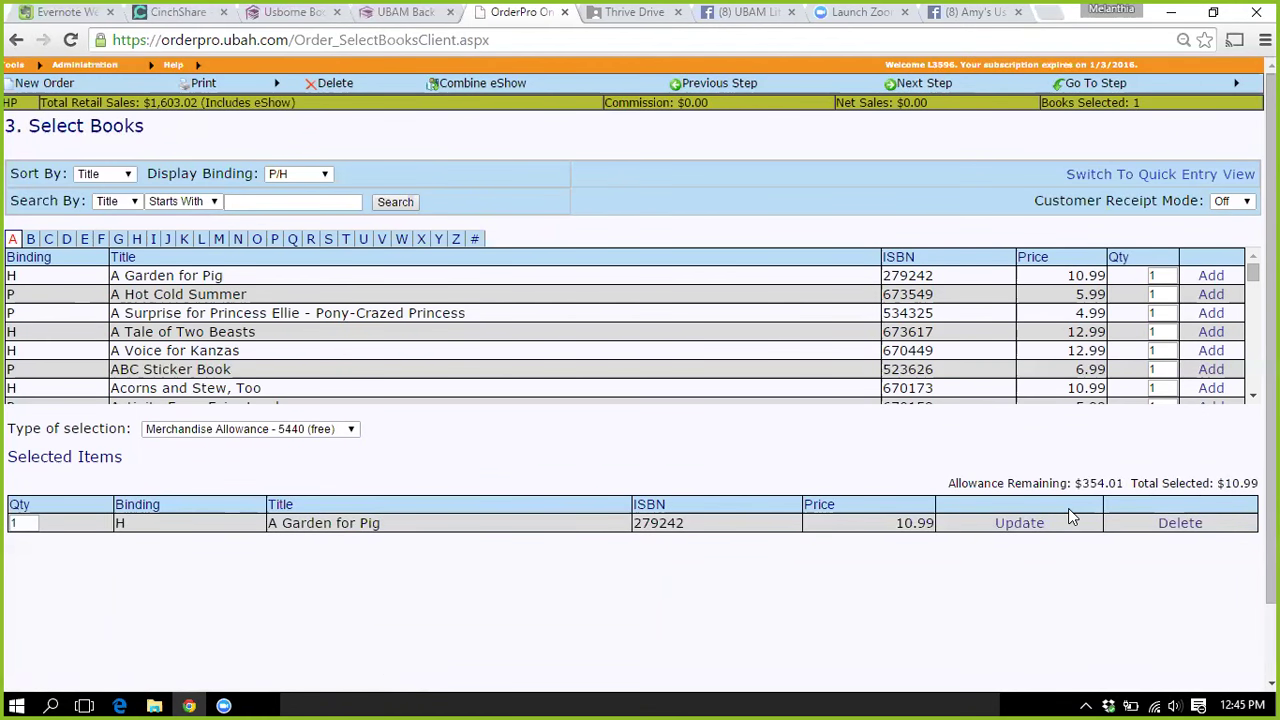
pyautogui.click(1188, 527)
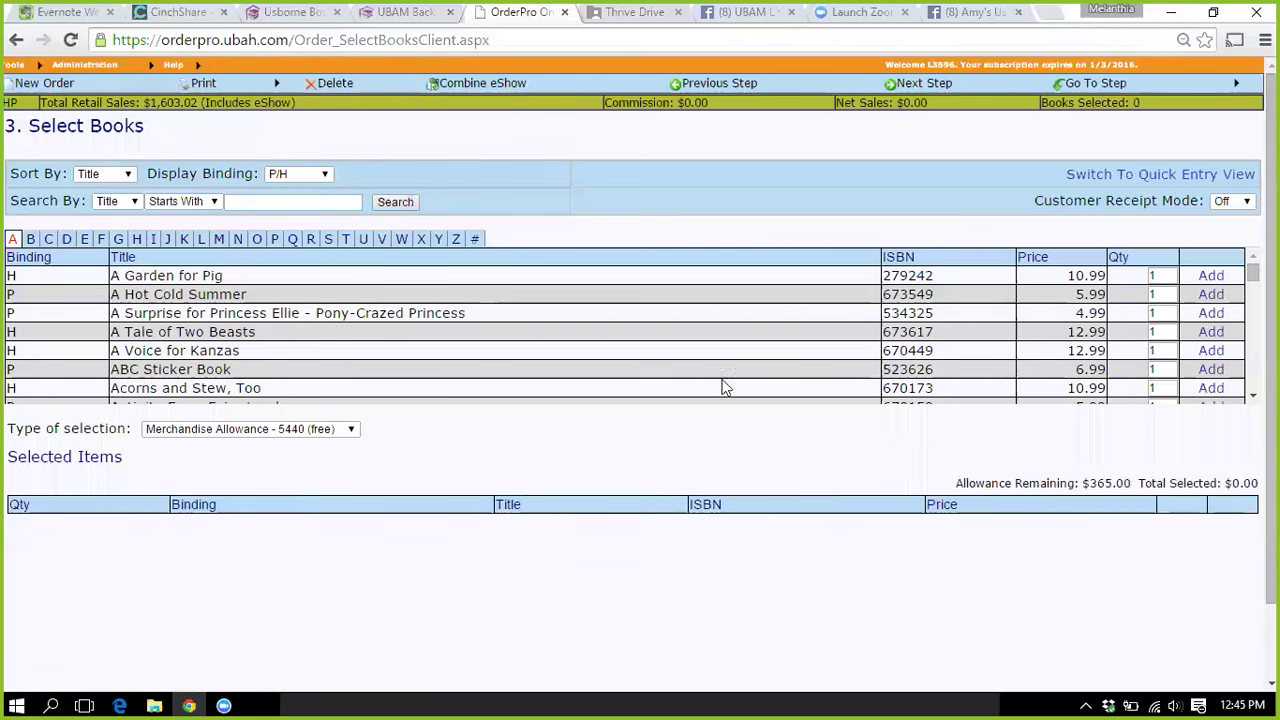
# - Trial-add A Tale of Two Beasts under 1/2 Price Books - 5445, remove it, and switch to Bonus Gift
pyautogui.click(352, 429)
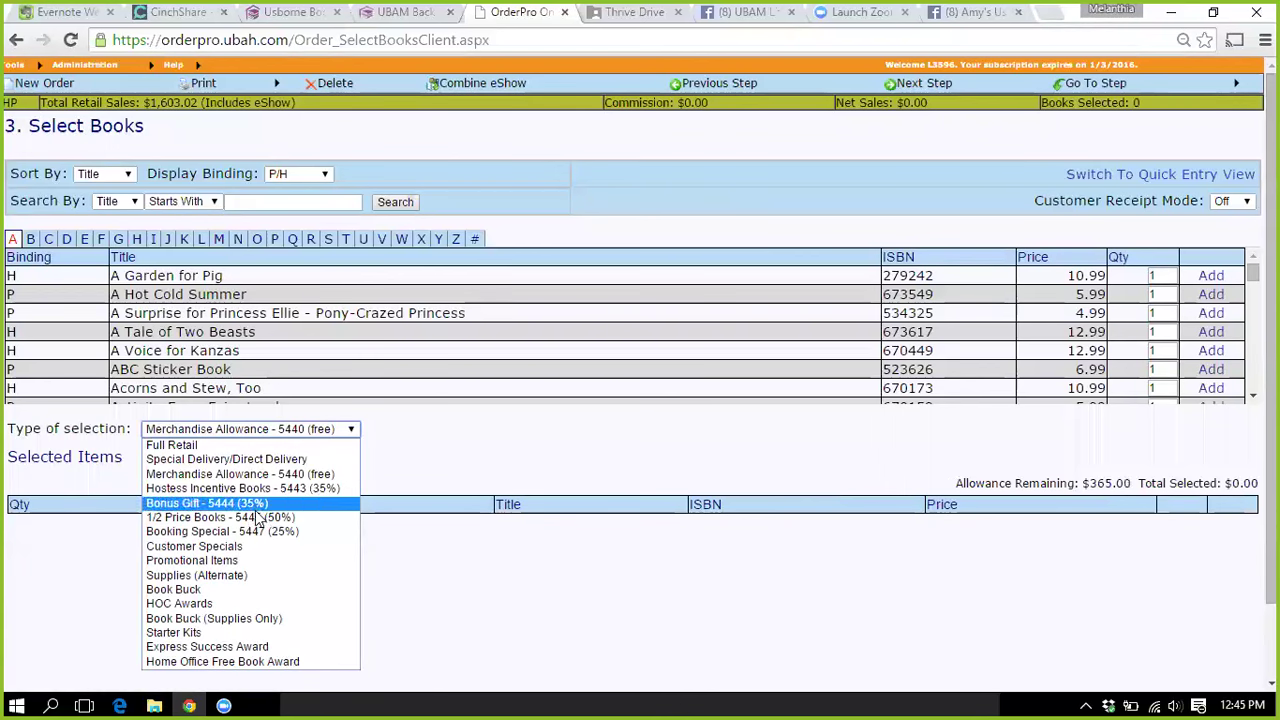
pyautogui.click(255, 517)
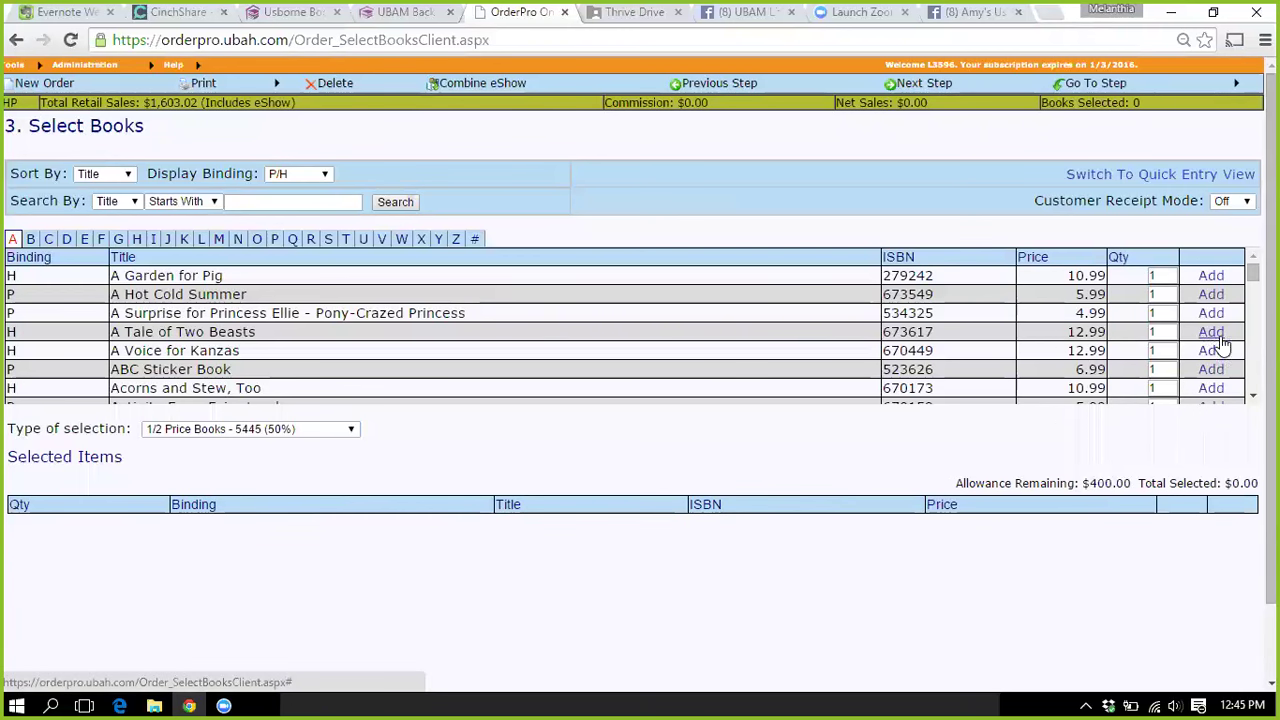
pyautogui.click(1214, 333)
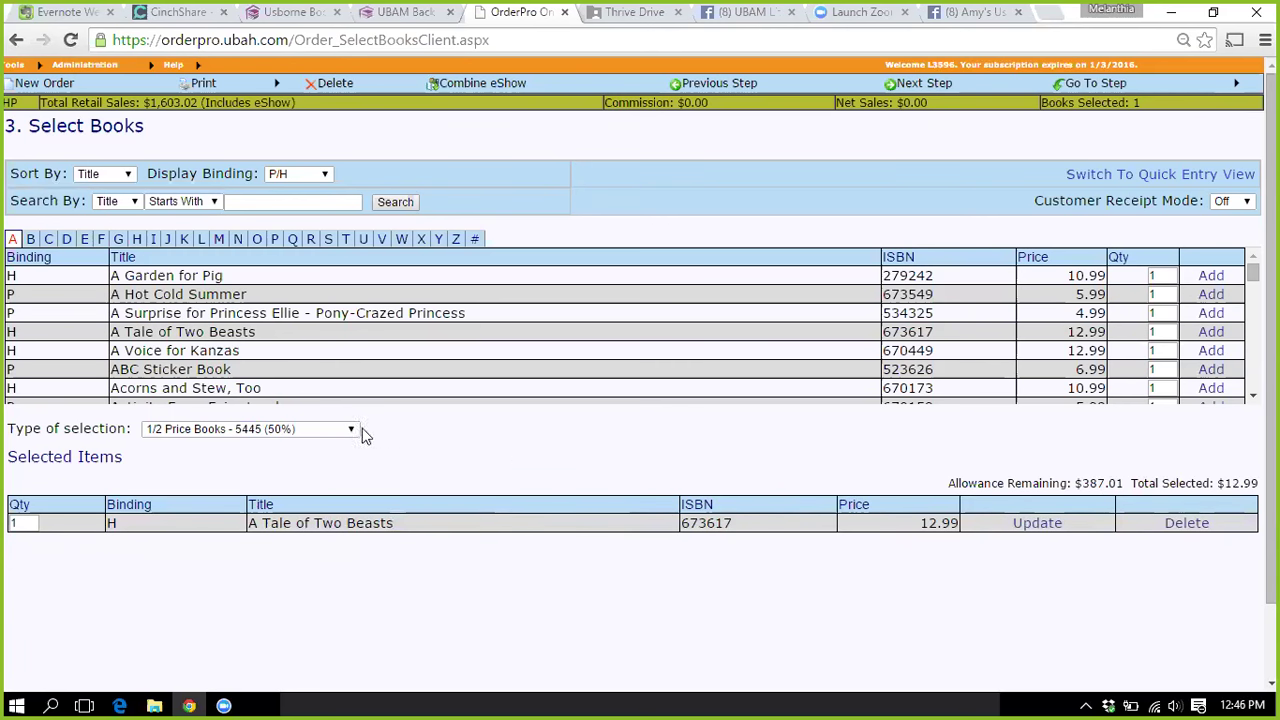
pyautogui.click(1180, 524)
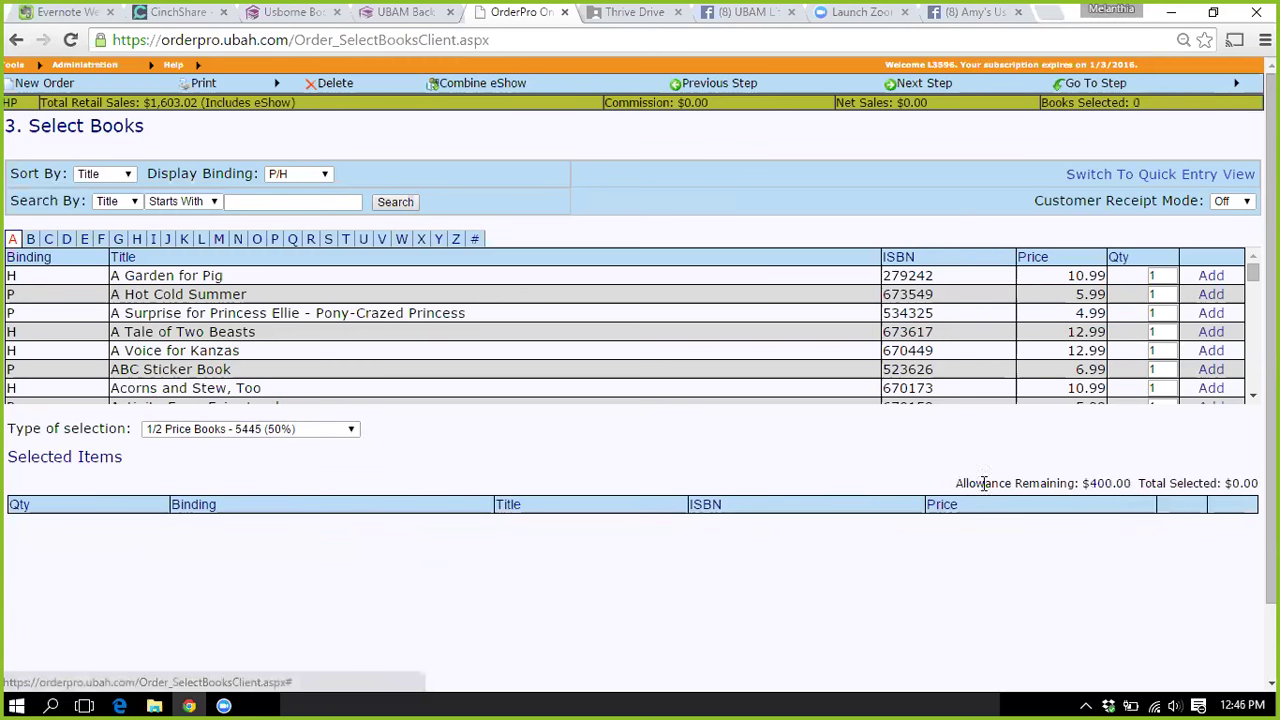
pyautogui.click(352, 430)
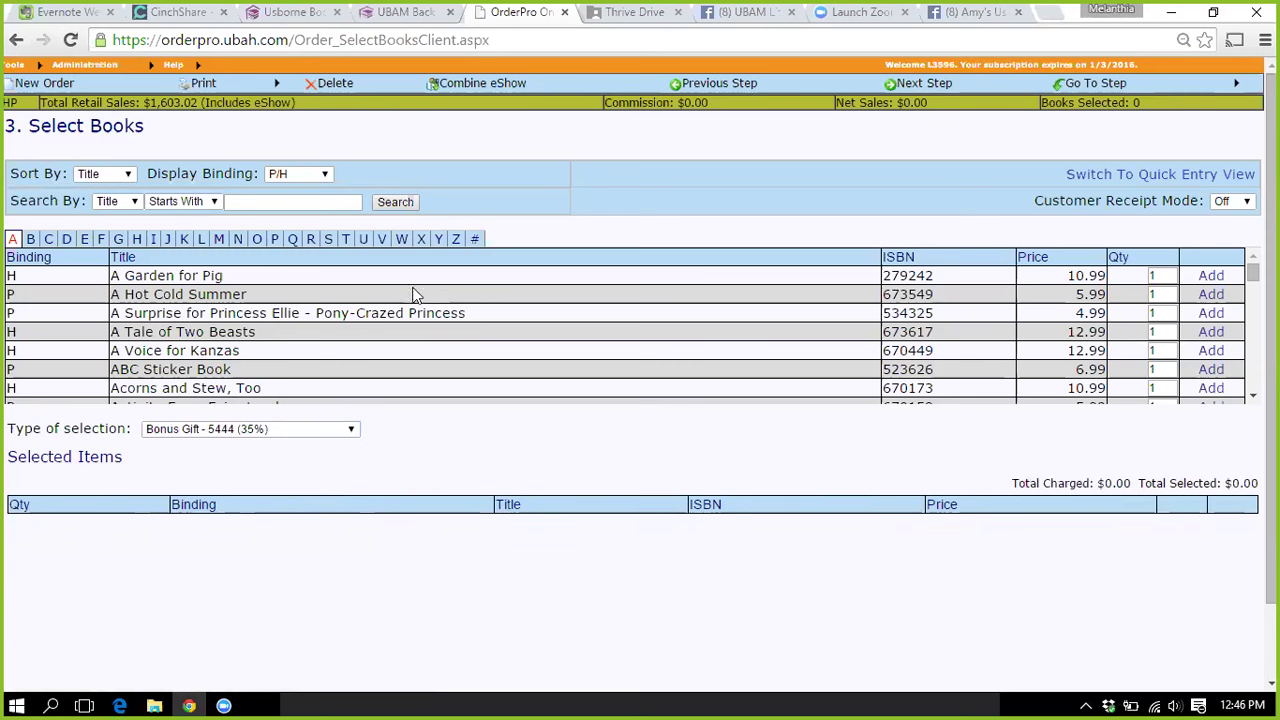
# - Search 'very first reading', add Very First Reading Set as a $24.50 bonus gift, then delete it
pyautogui.click(292, 202)
pyautogui.write('very first reading')
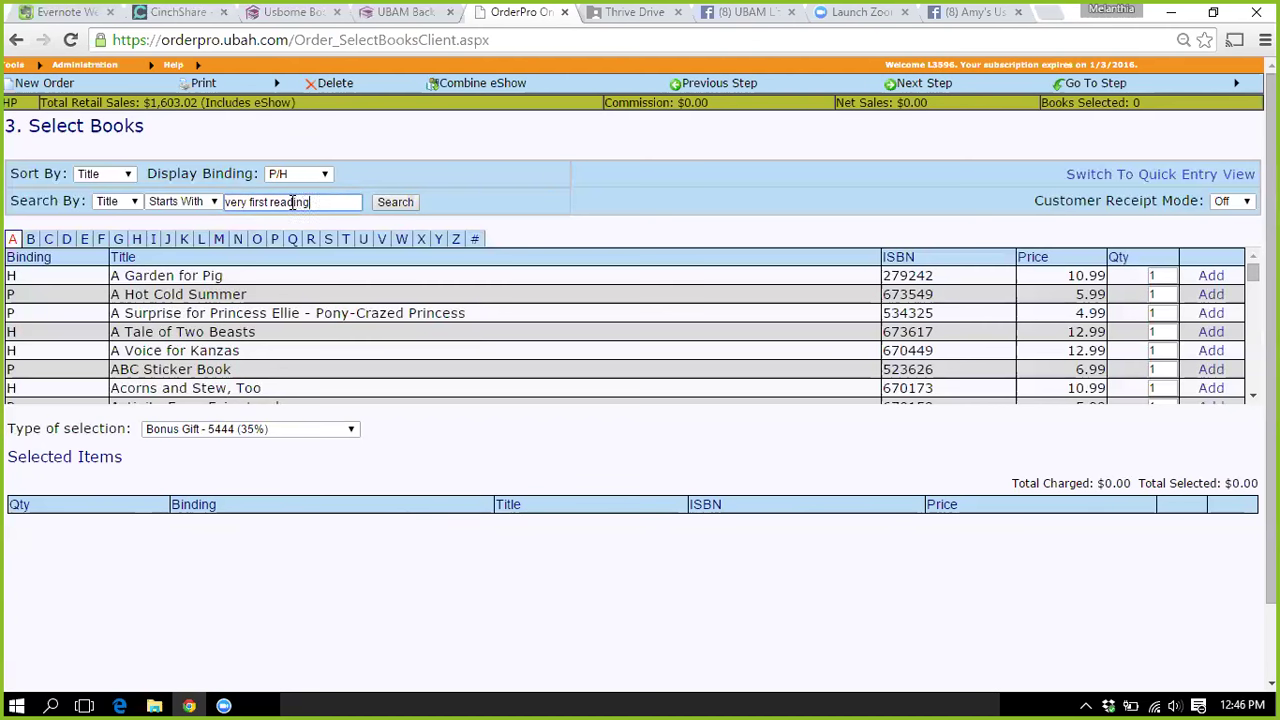
pyautogui.click(396, 204)
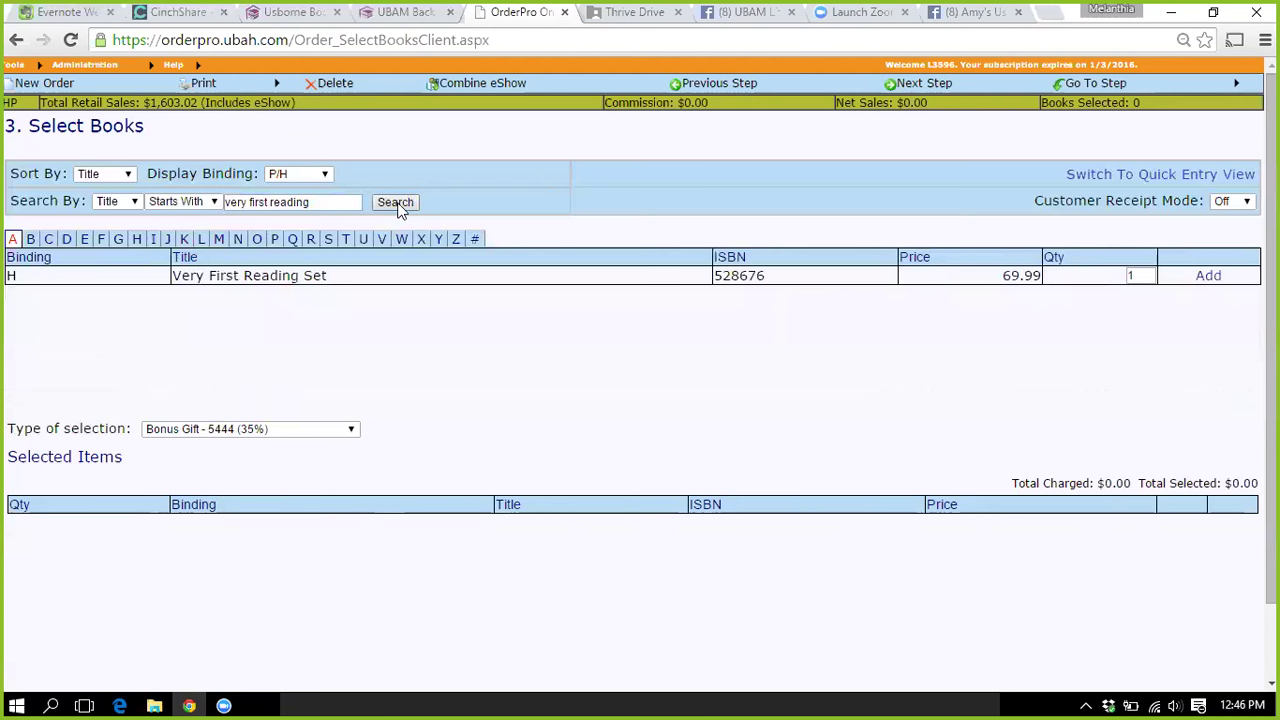
pyautogui.click(1209, 277)
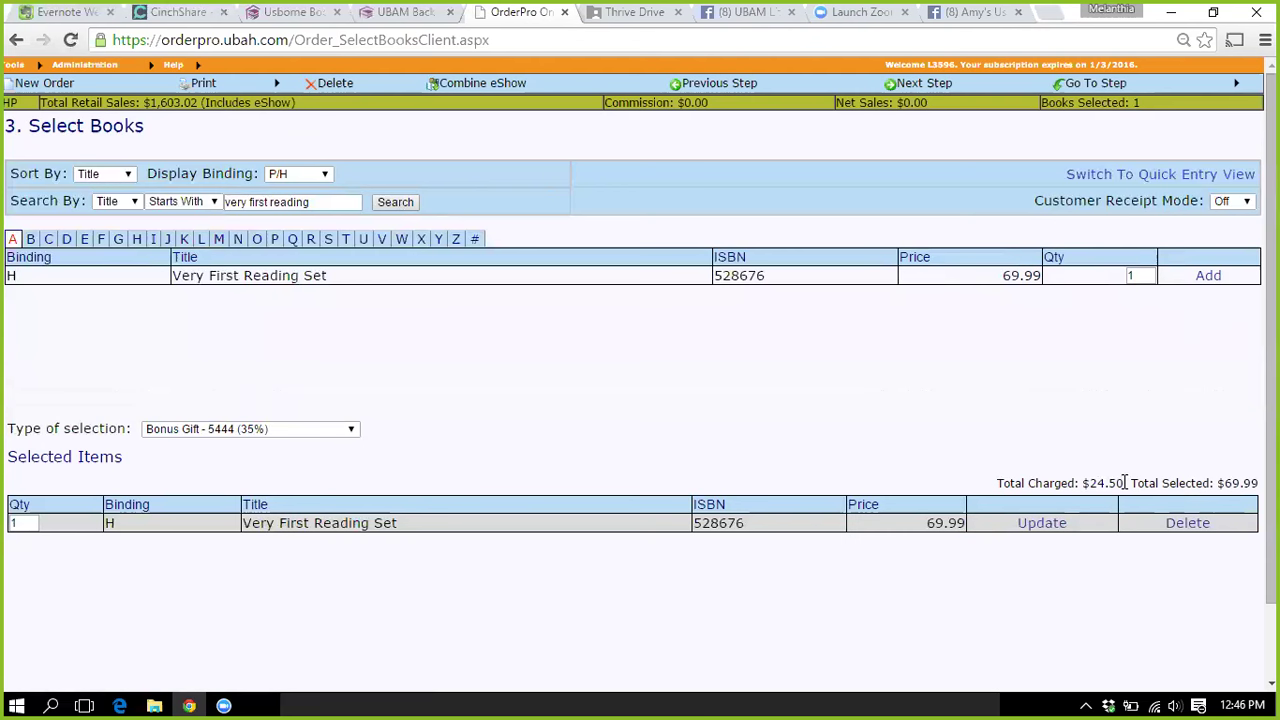
pyautogui.click(1186, 526)
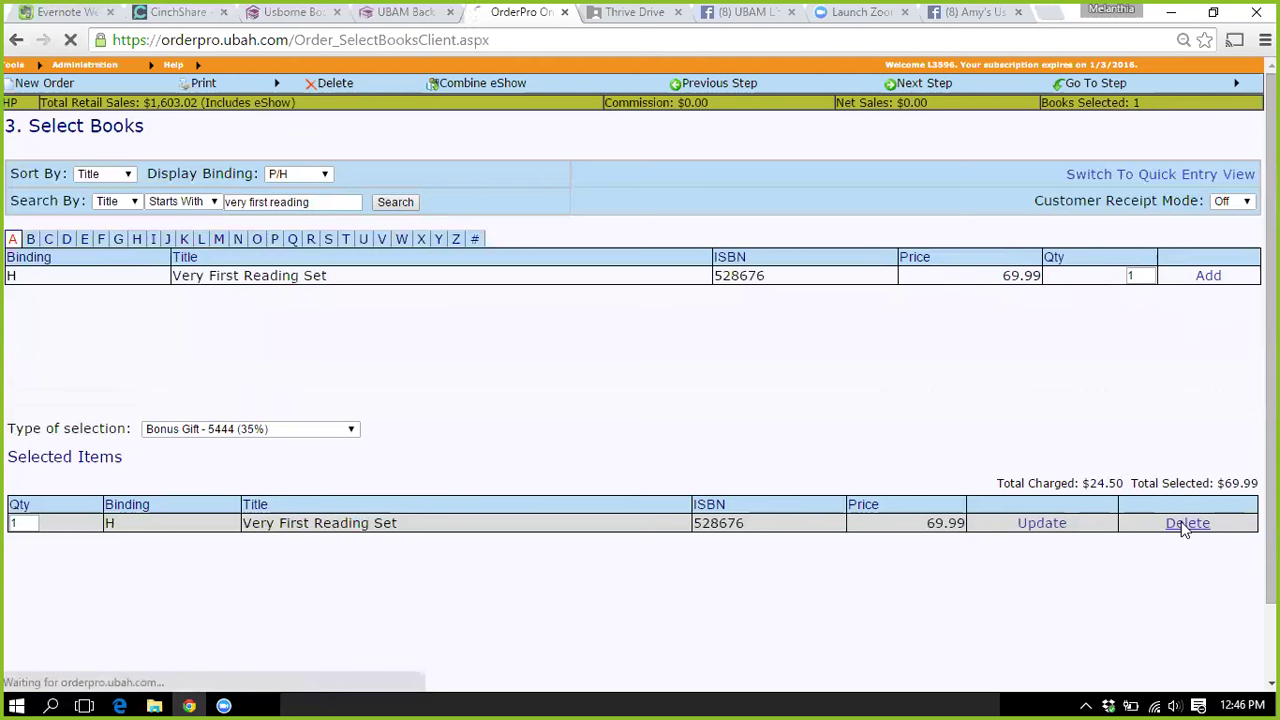
# - Try Booking Special - 5447 (25%), then settle on Hostess Incentive Books - 5443 (35%) with $25.00 remaining
pyautogui.click(347, 428)
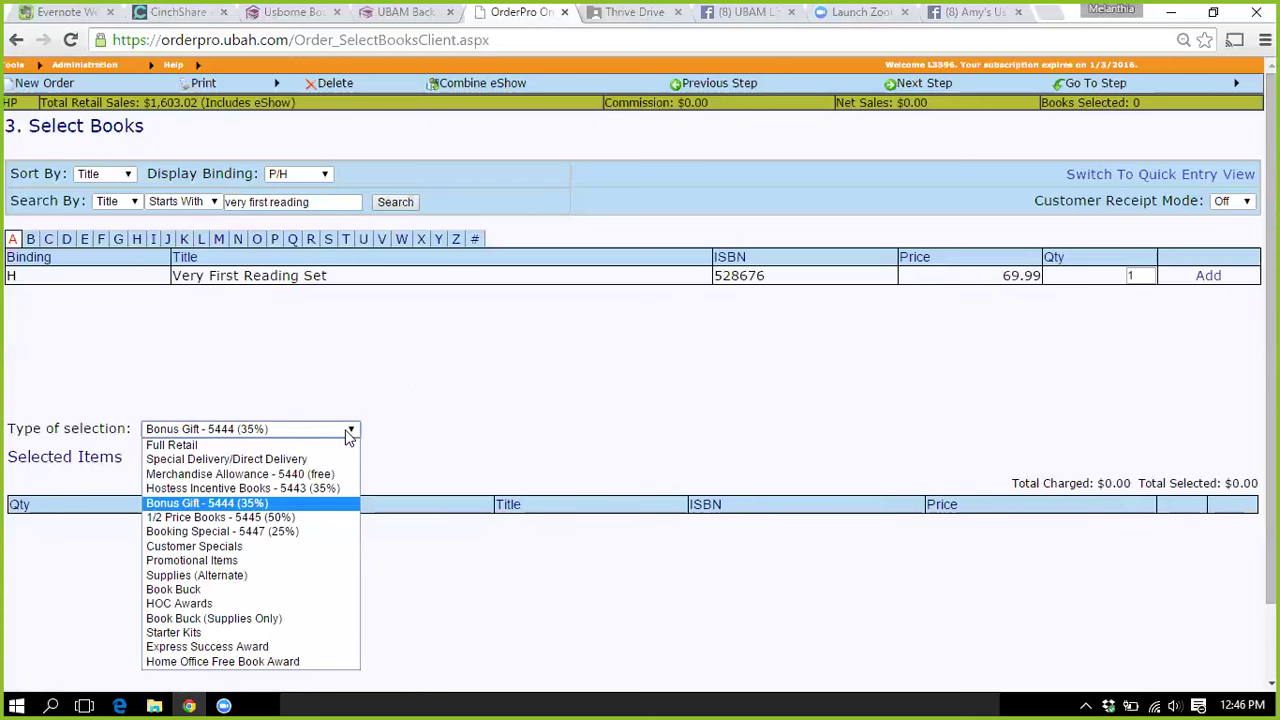
pyautogui.click(255, 532)
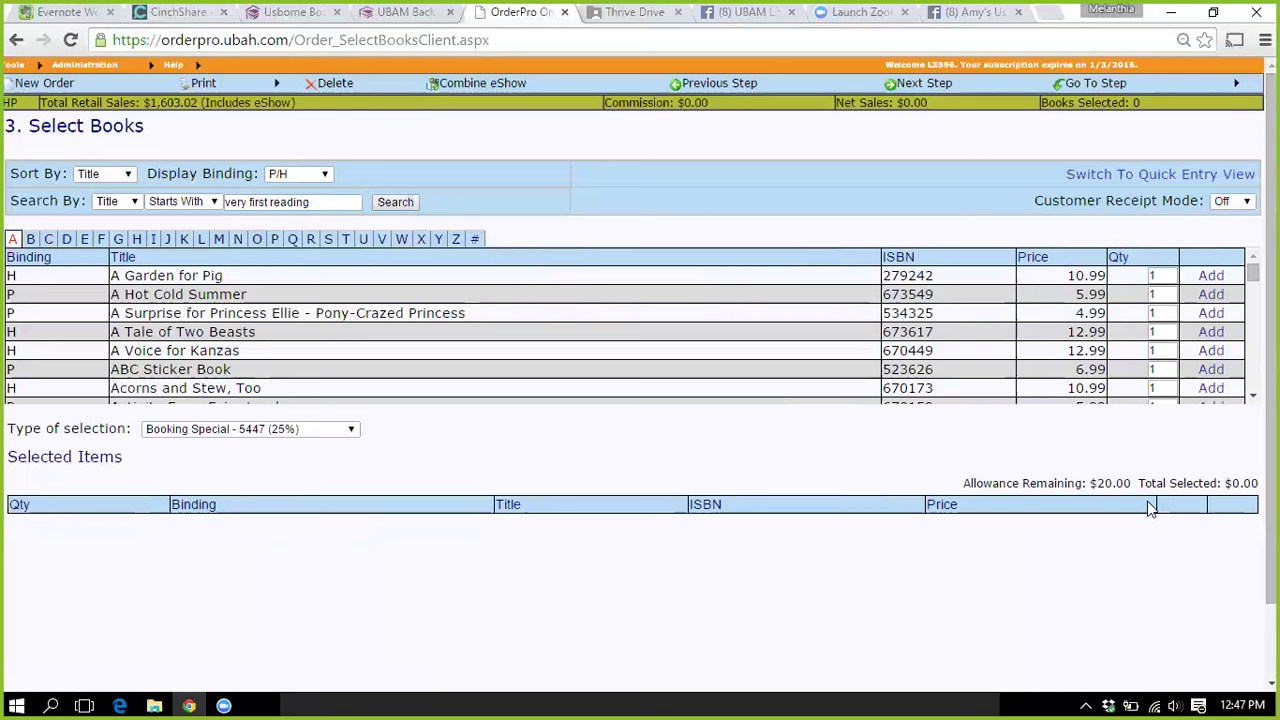
pyautogui.click(351, 431)
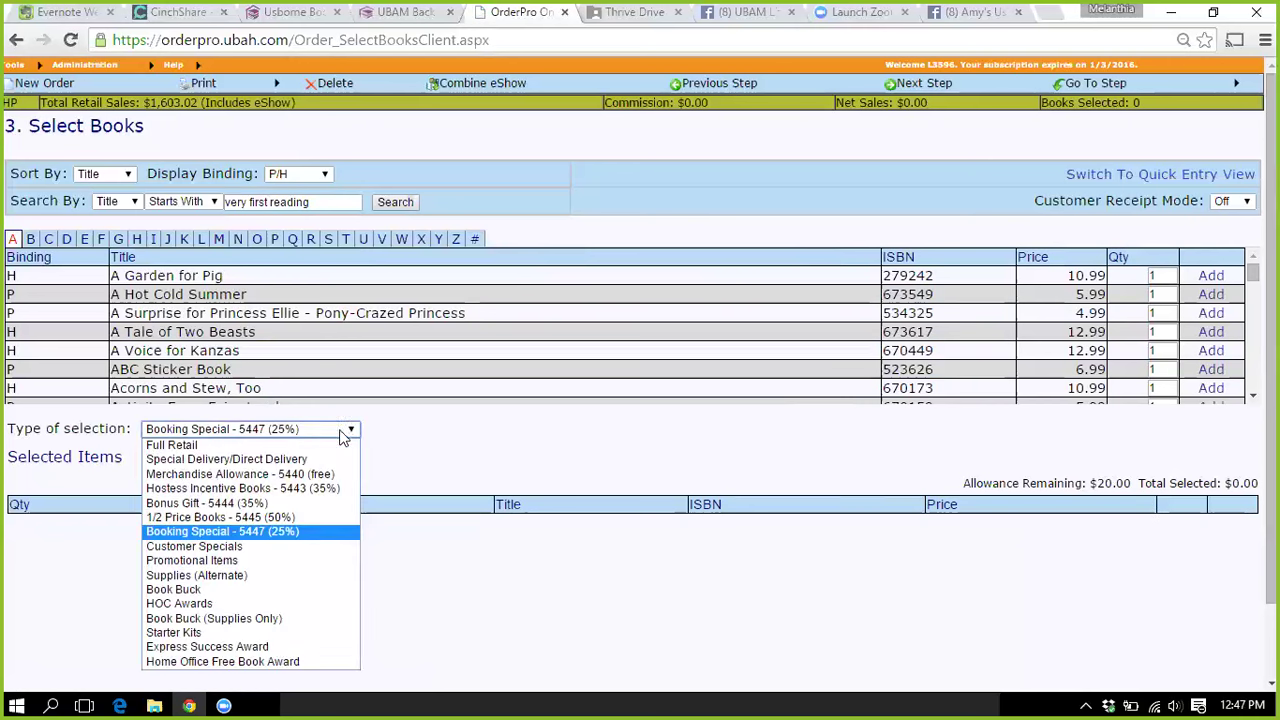
pyautogui.click(253, 488)
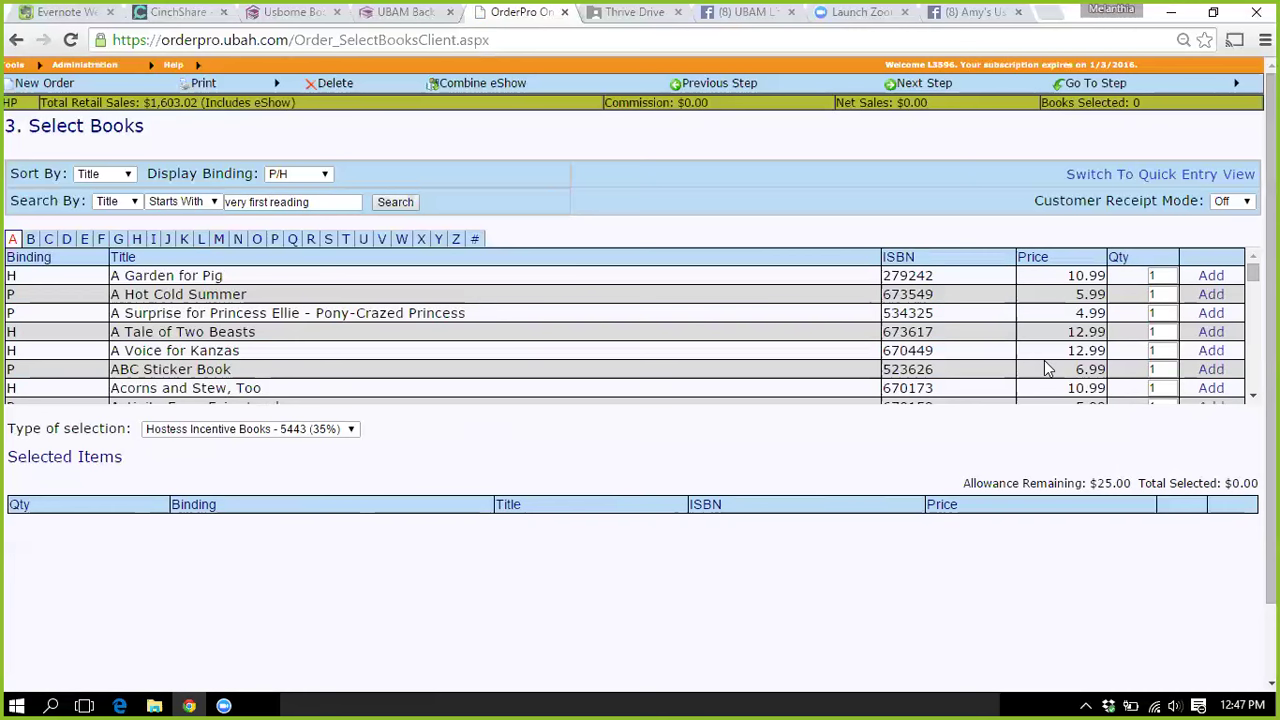
pyautogui.moveTo(1095, 84)
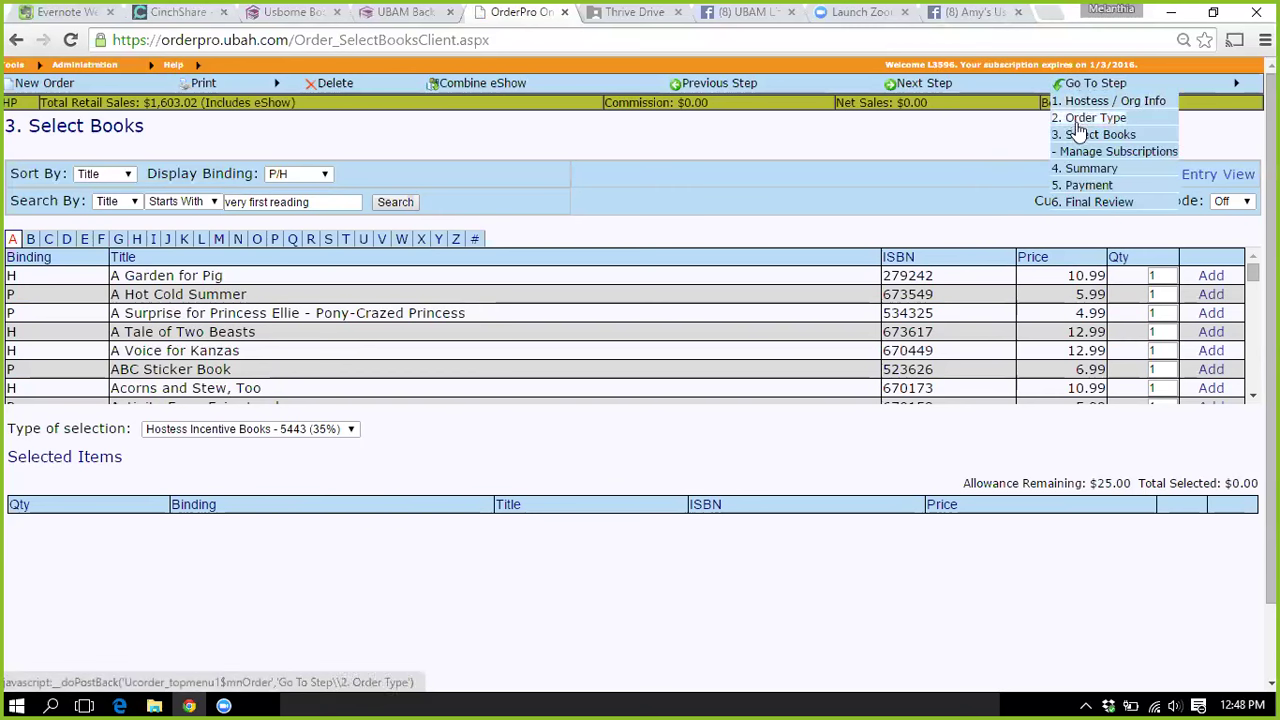
pyautogui.click(1091, 185)
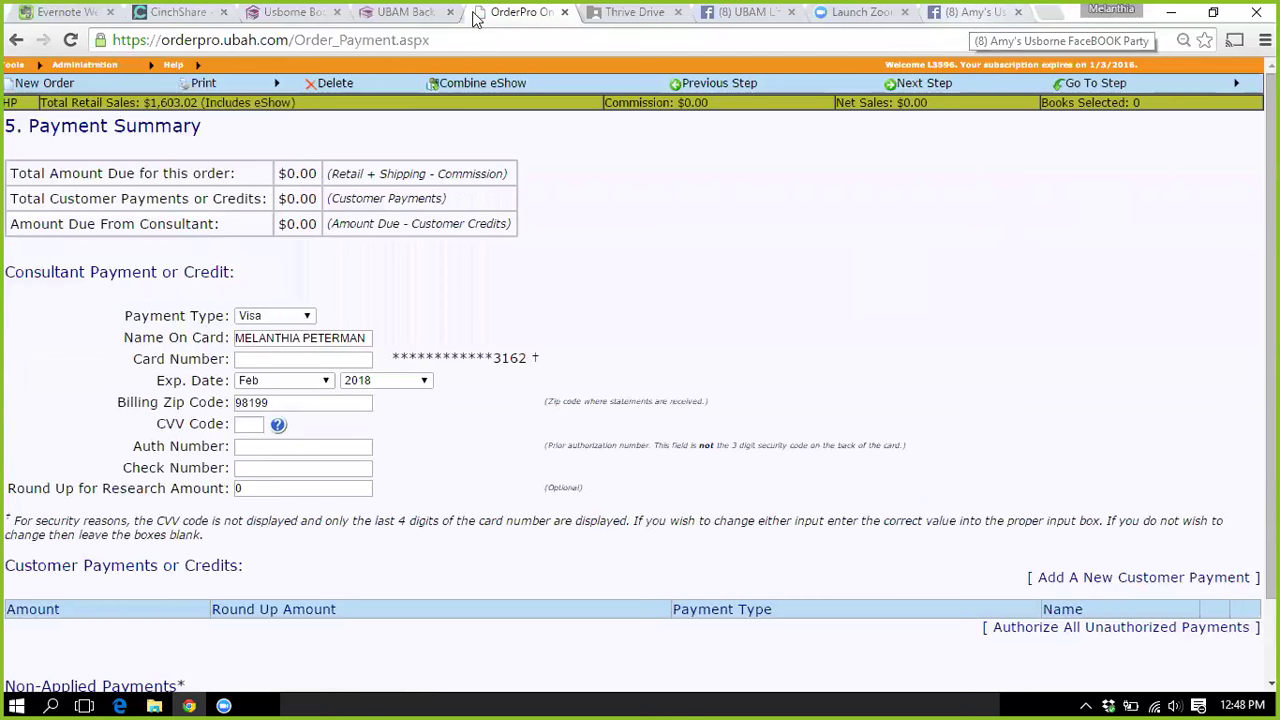
pyautogui.click(1063, 86)
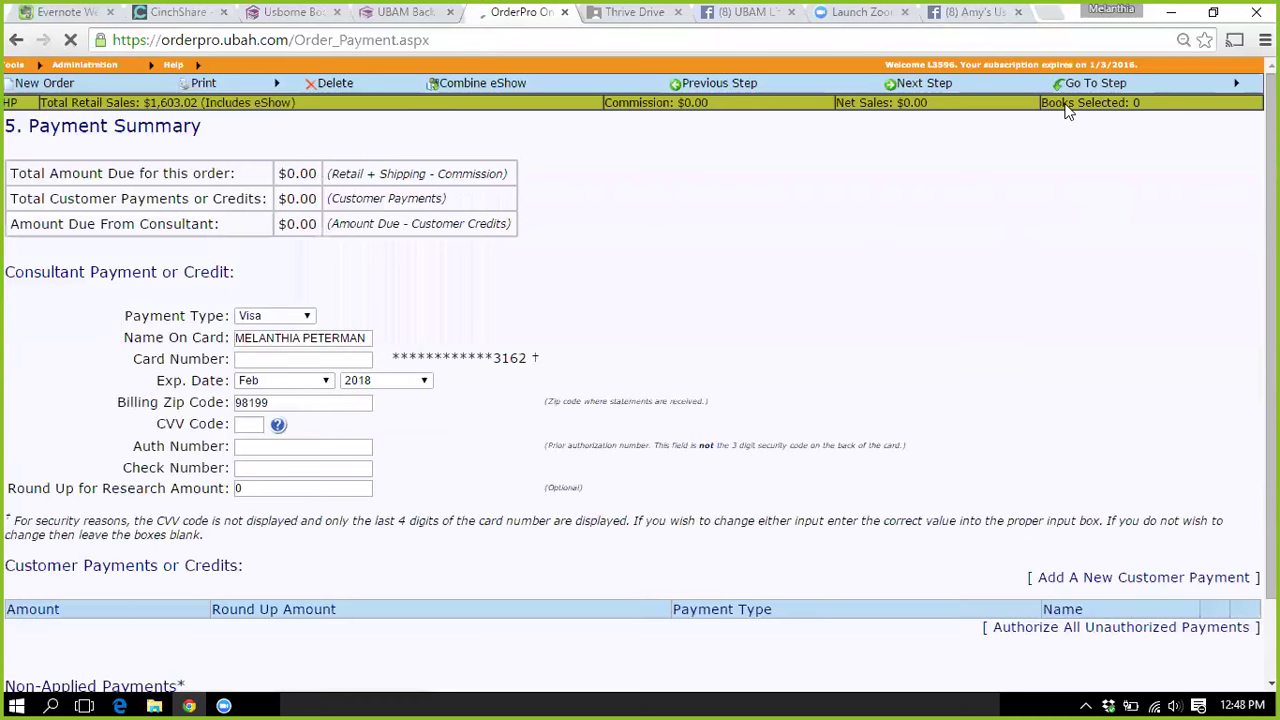
pyautogui.moveTo(1066, 115)
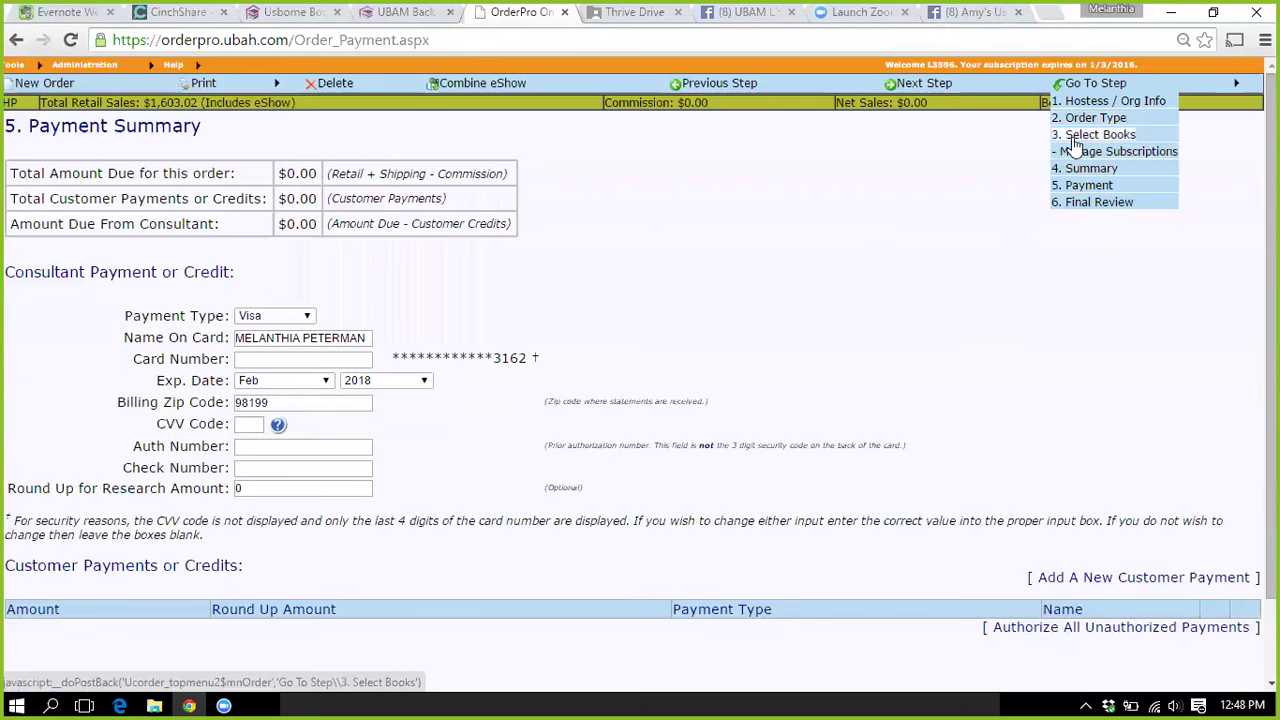
pyautogui.click(1072, 137)
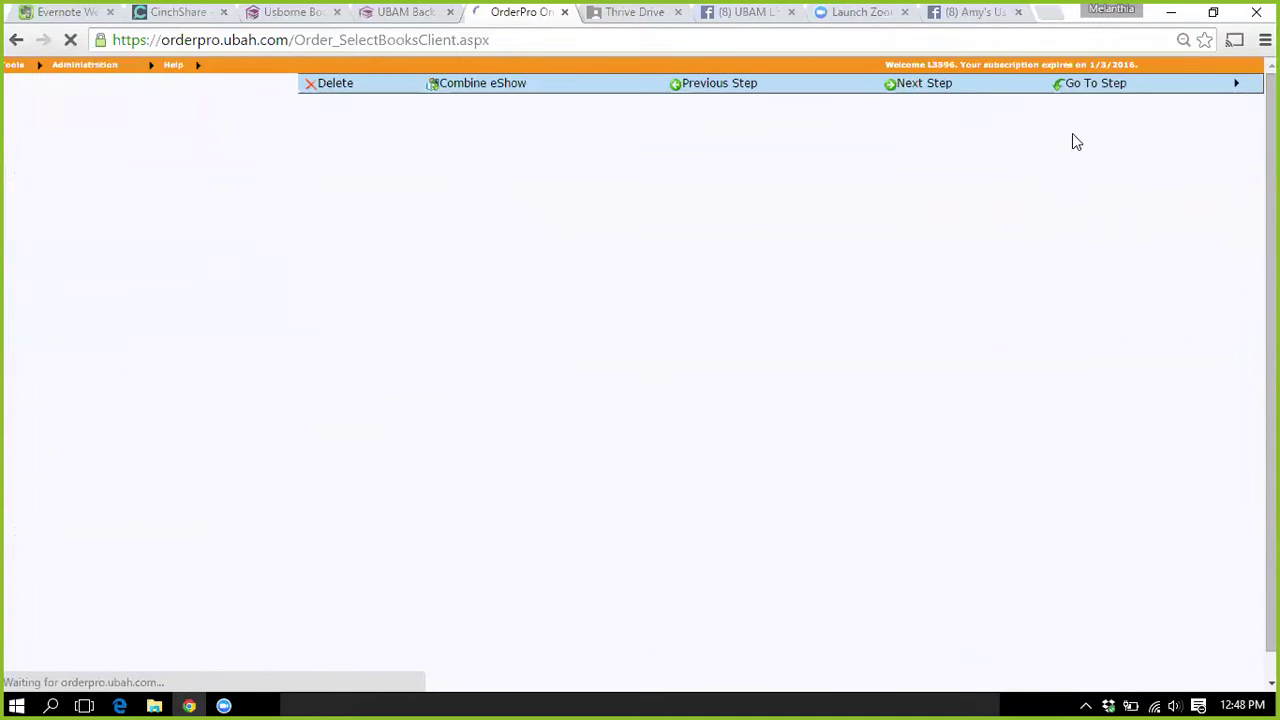
# - Under Merchandise Allowance - 5440 (free), add 40 copies of A Garden for Pig totalling $439.60
pyautogui.click(343, 432)
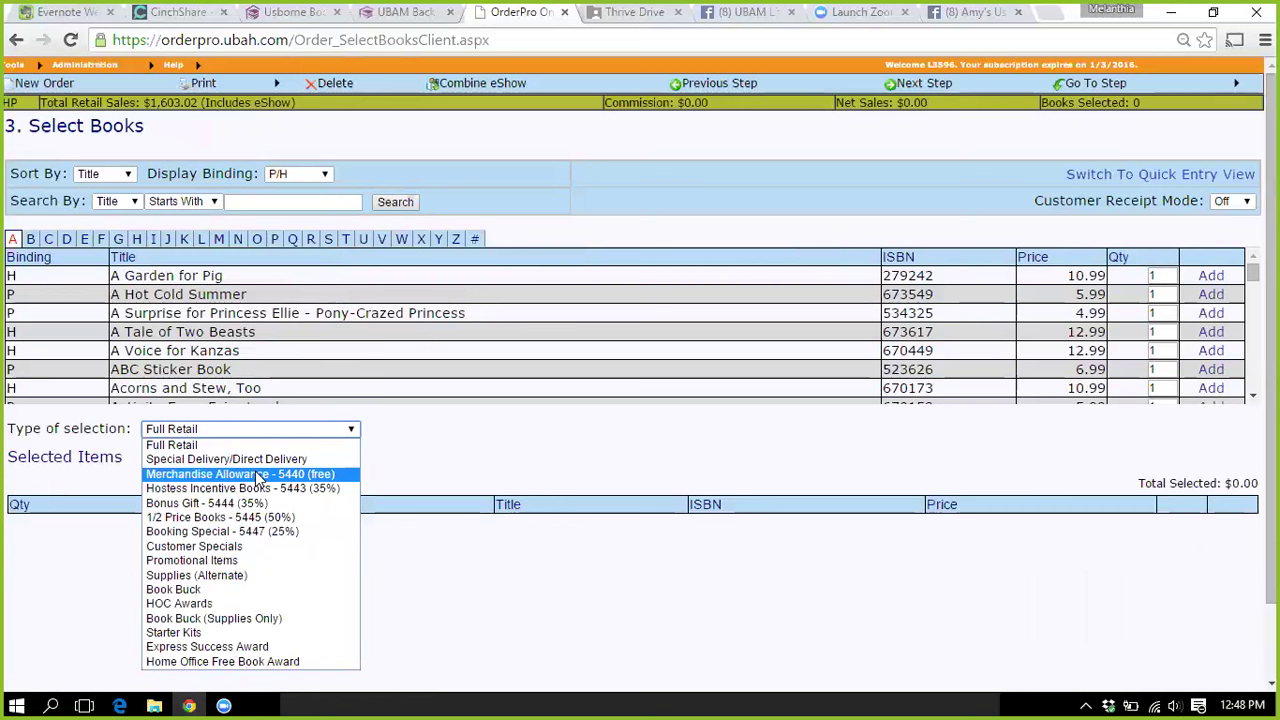
pyautogui.click(258, 474)
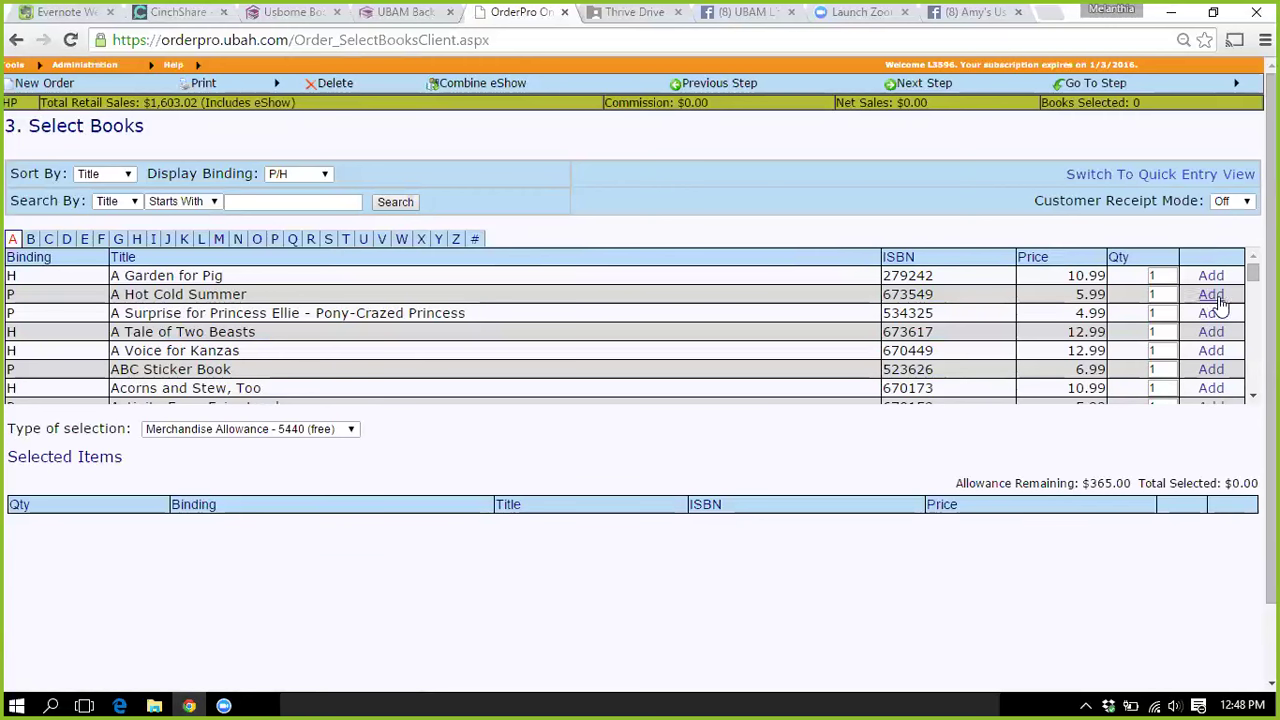
pyautogui.click(1167, 277)
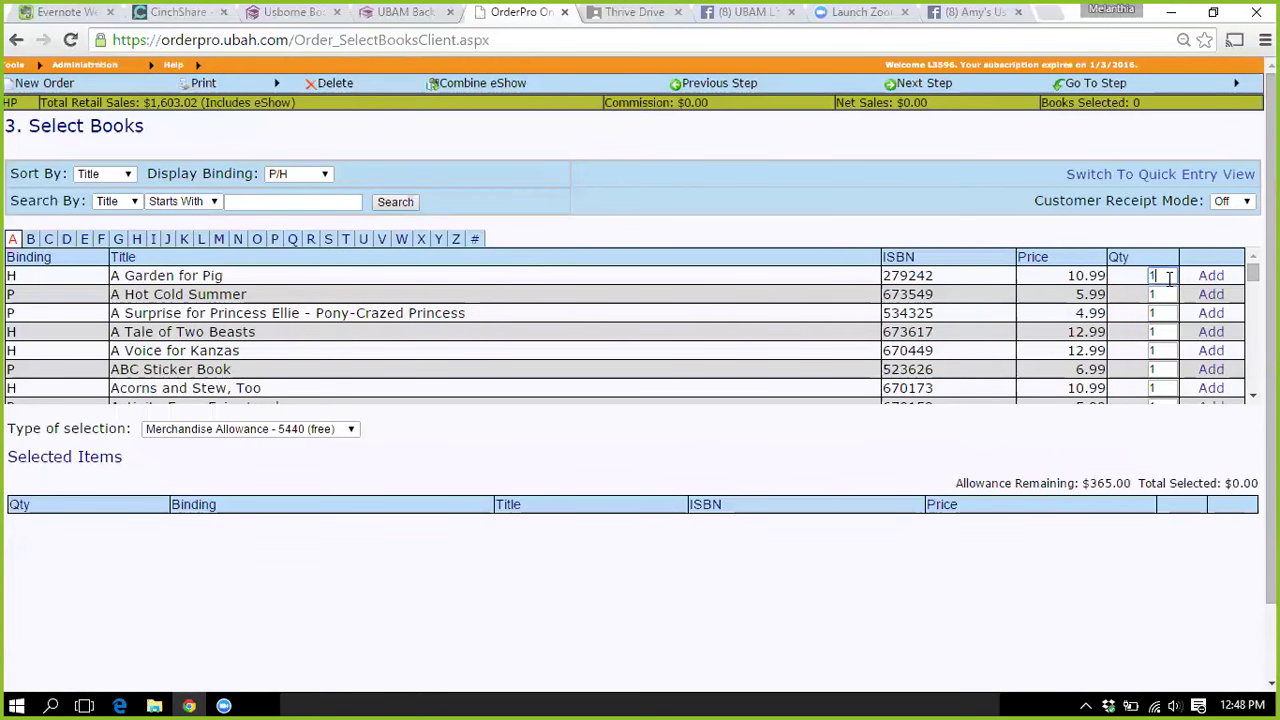
pyautogui.press('BackSpace')
pyautogui.write('40')
pyautogui.click(1210, 277)
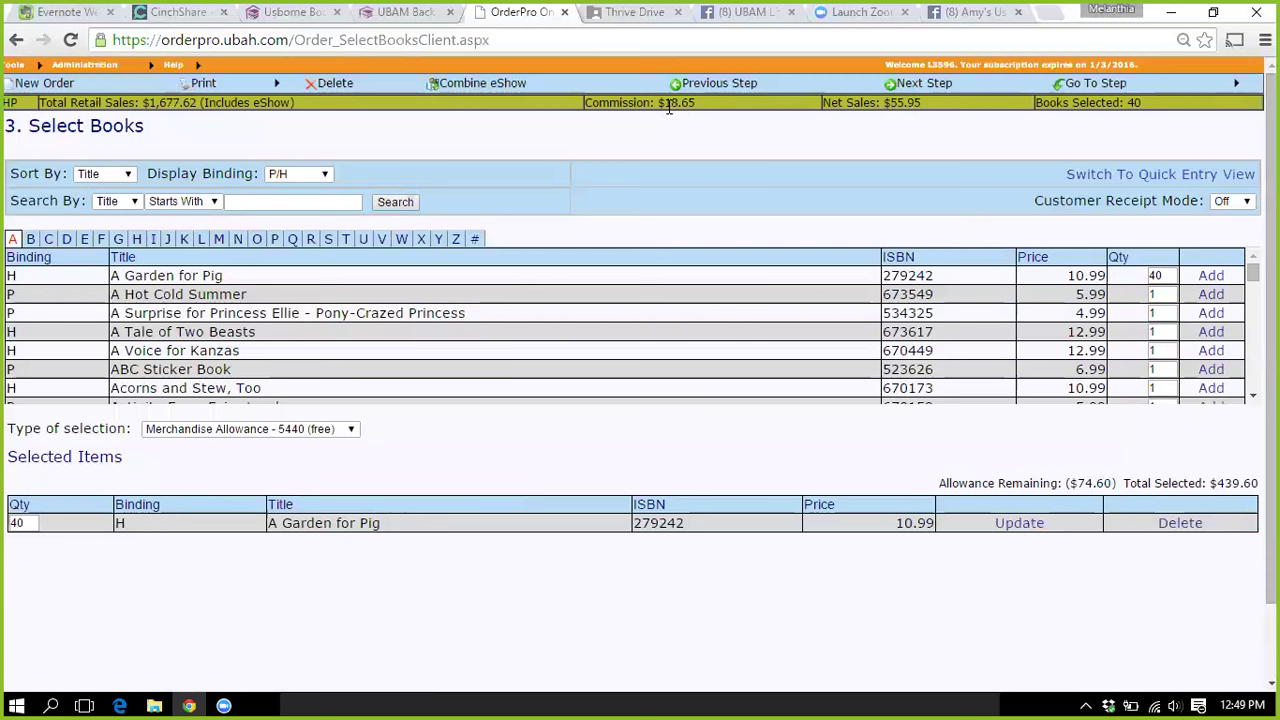
pyautogui.moveTo(205, 85)
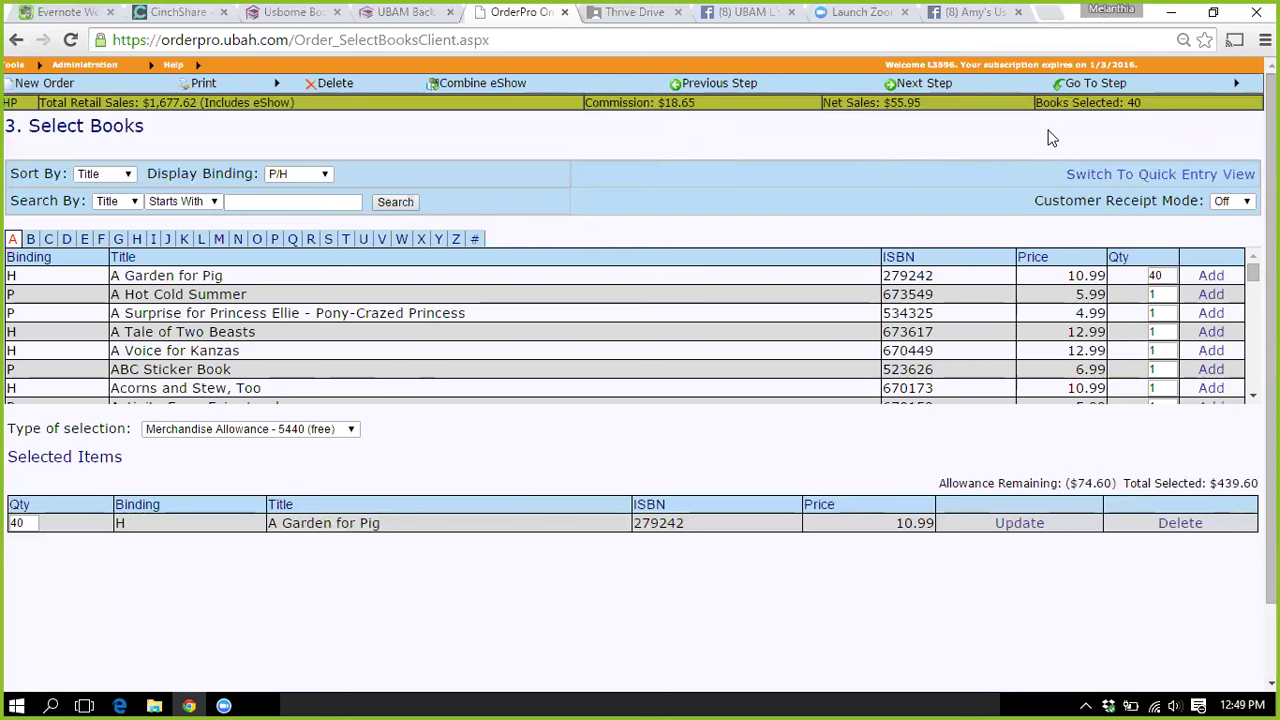
pyautogui.moveTo(1083, 89)
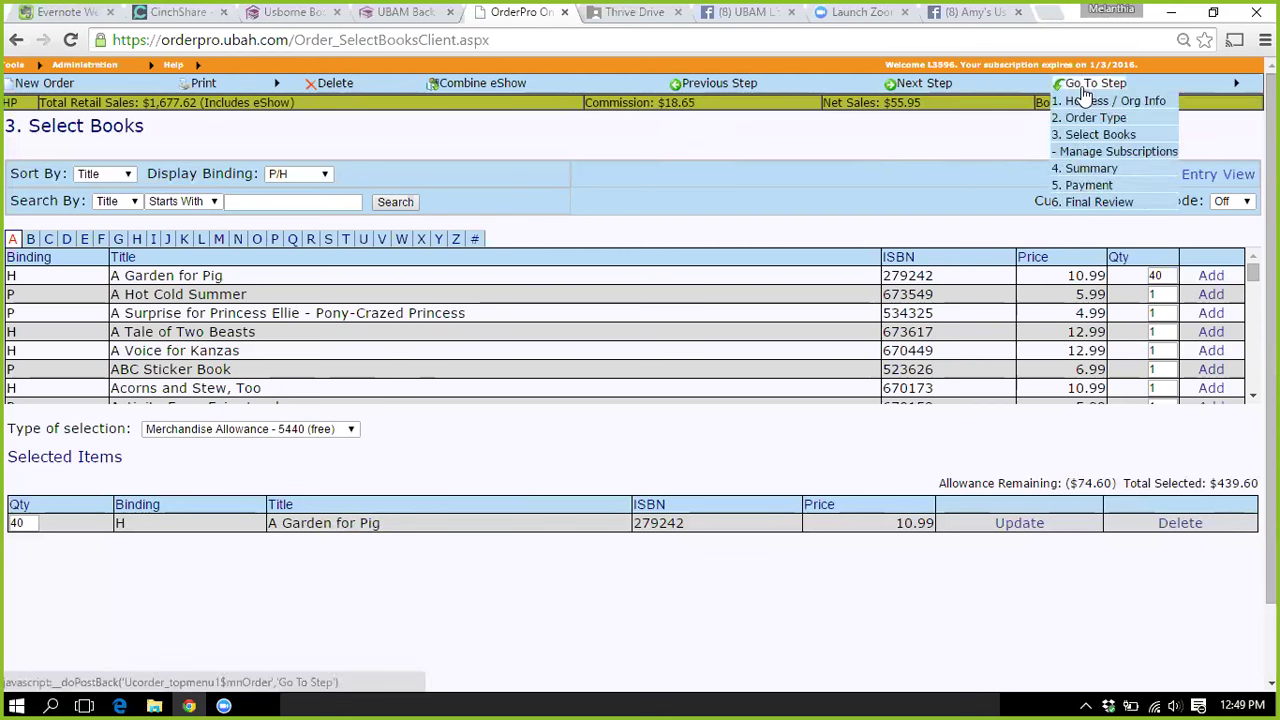
# - Go to step 5. Payment, showing $103.85 due, and open a blank customer payment form
pyautogui.click(1079, 186)
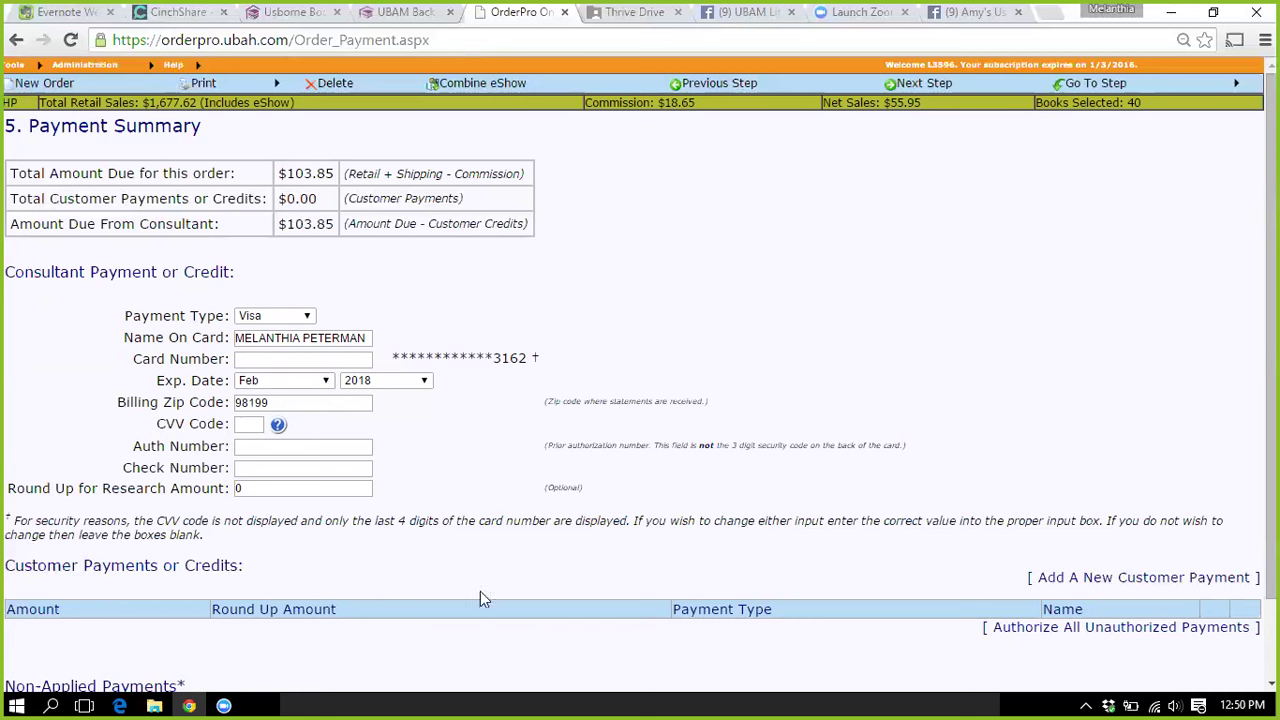
pyautogui.click(1120, 585)
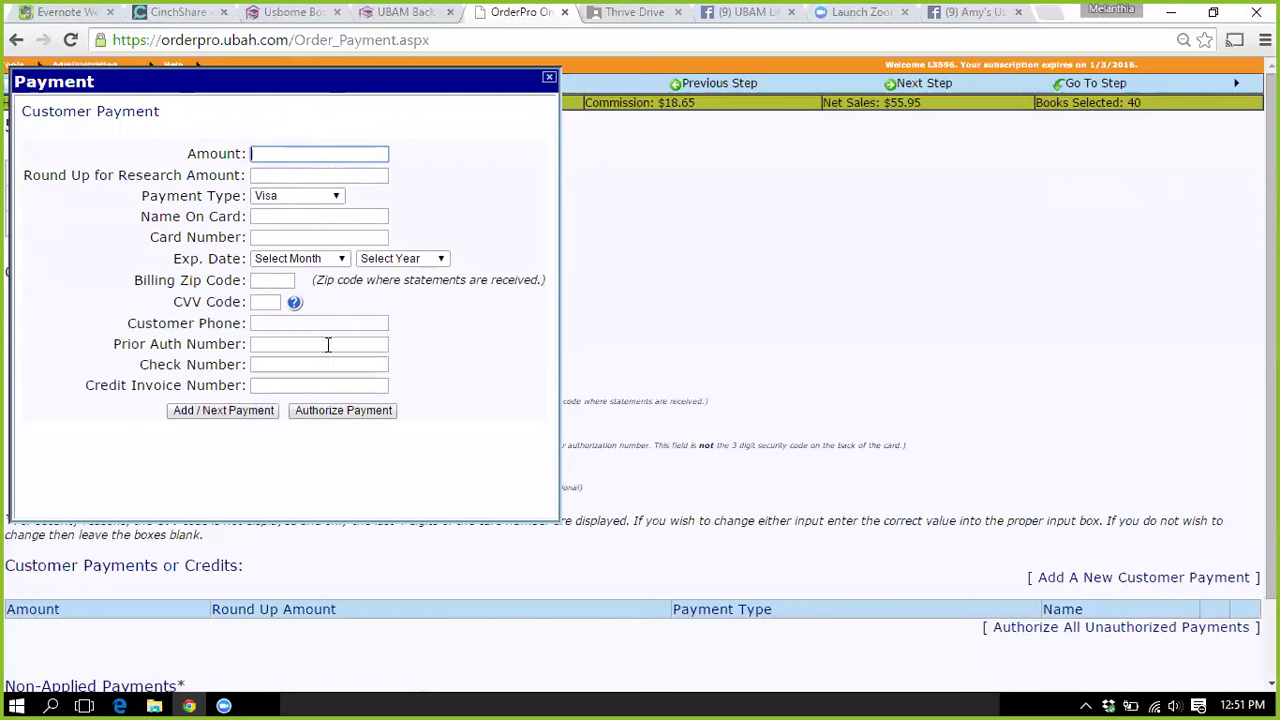
# - Close the customer payment form without paying and go to step 6. Final Review
pyautogui.click(548, 78)
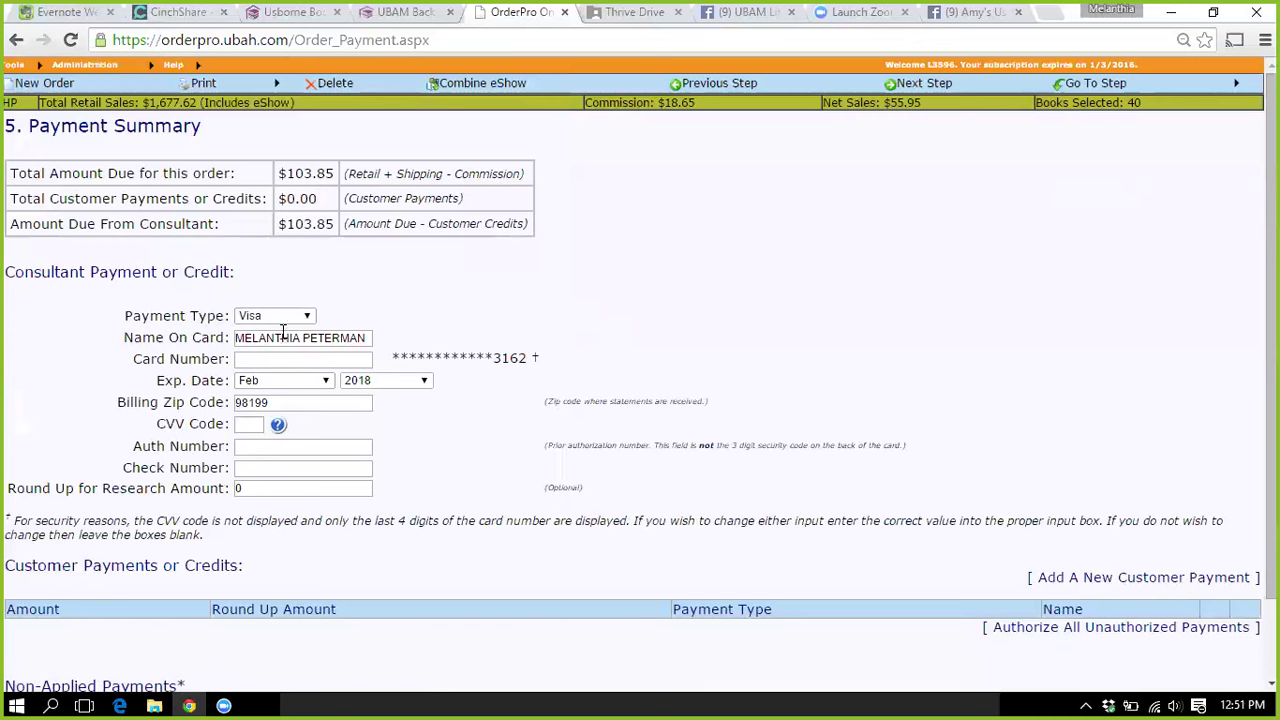
pyautogui.click(251, 423)
pyautogui.moveTo(68, 84)
pyautogui.moveTo(1088, 88)
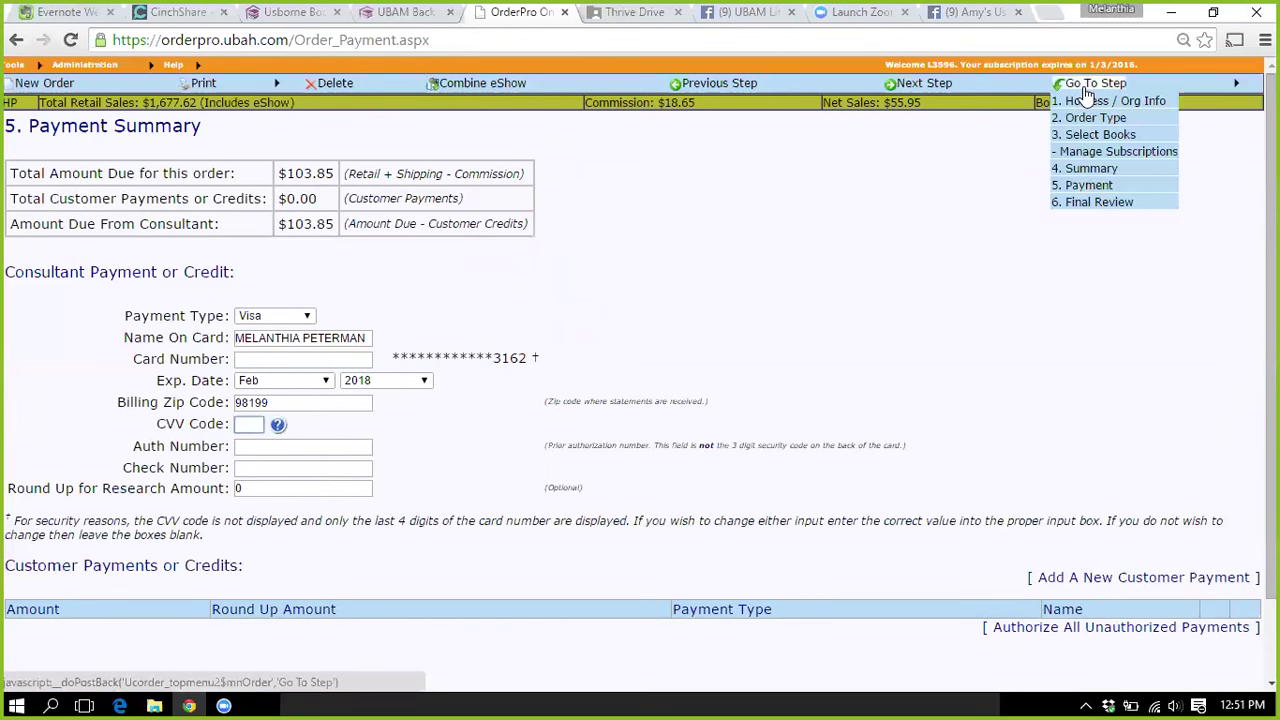
pyautogui.click(1090, 203)
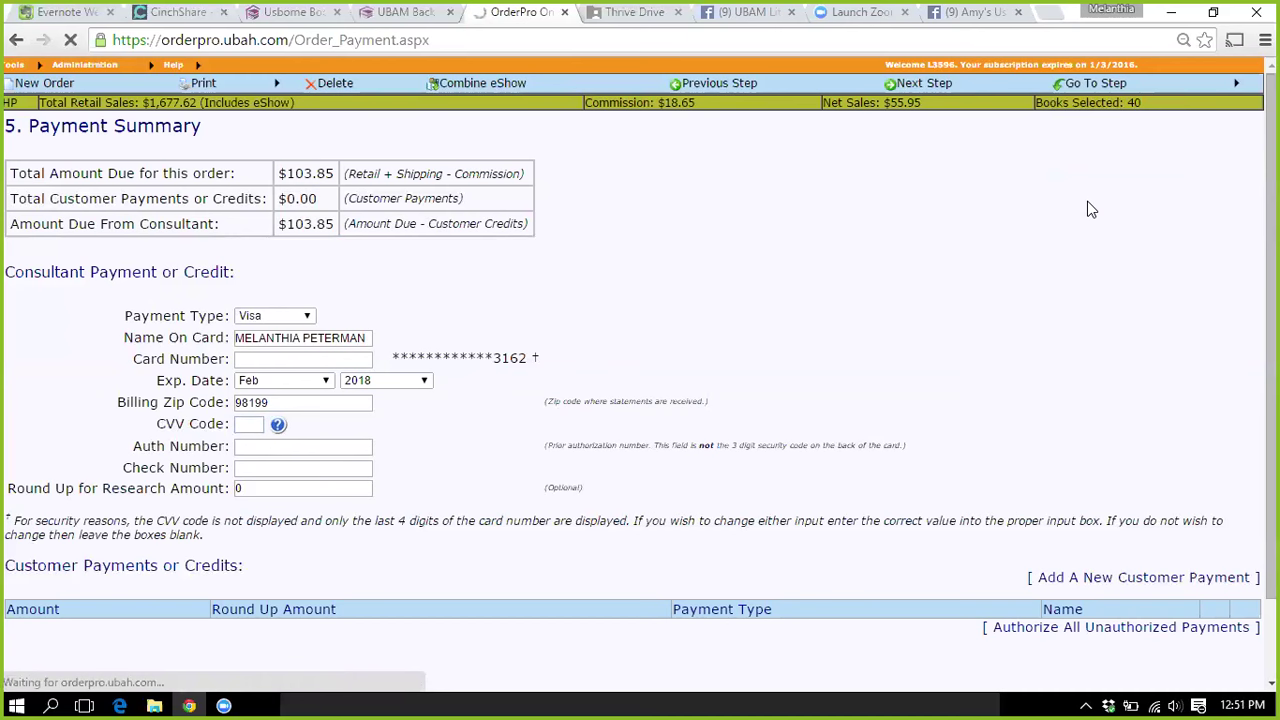